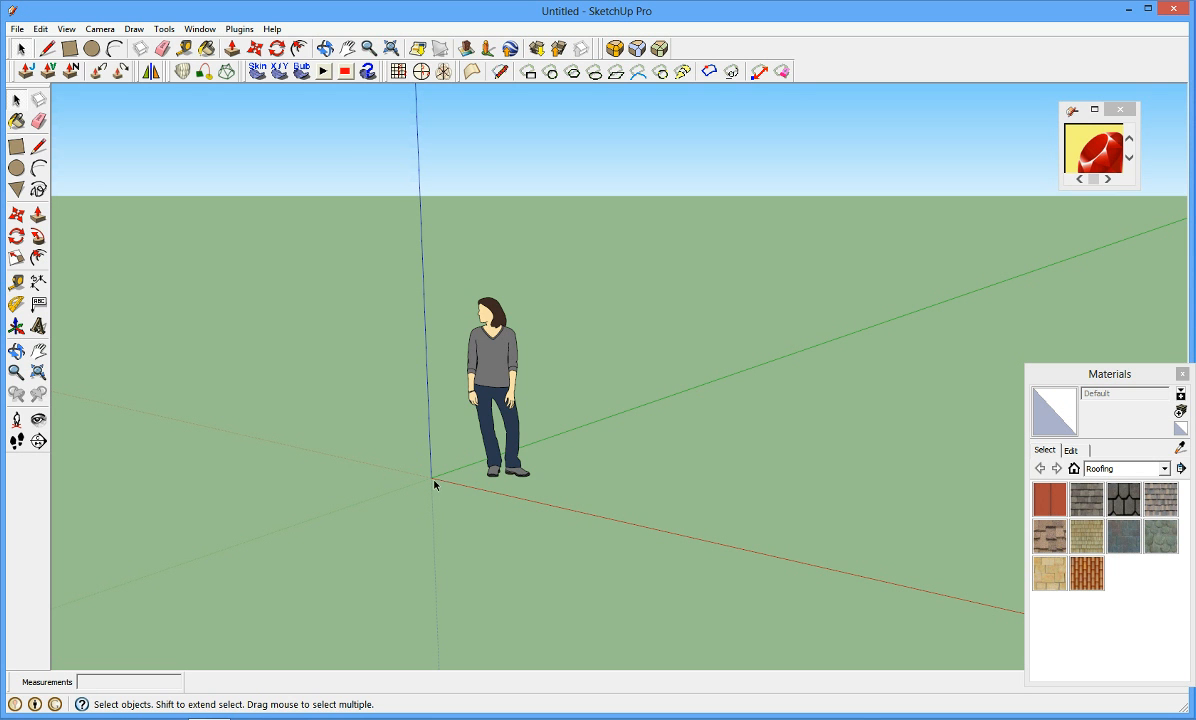
# - Erase the default human figure standing beside the origin
pyautogui.moveTo(427, 517); pyautogui.dragTo(415, 543, button='middle')
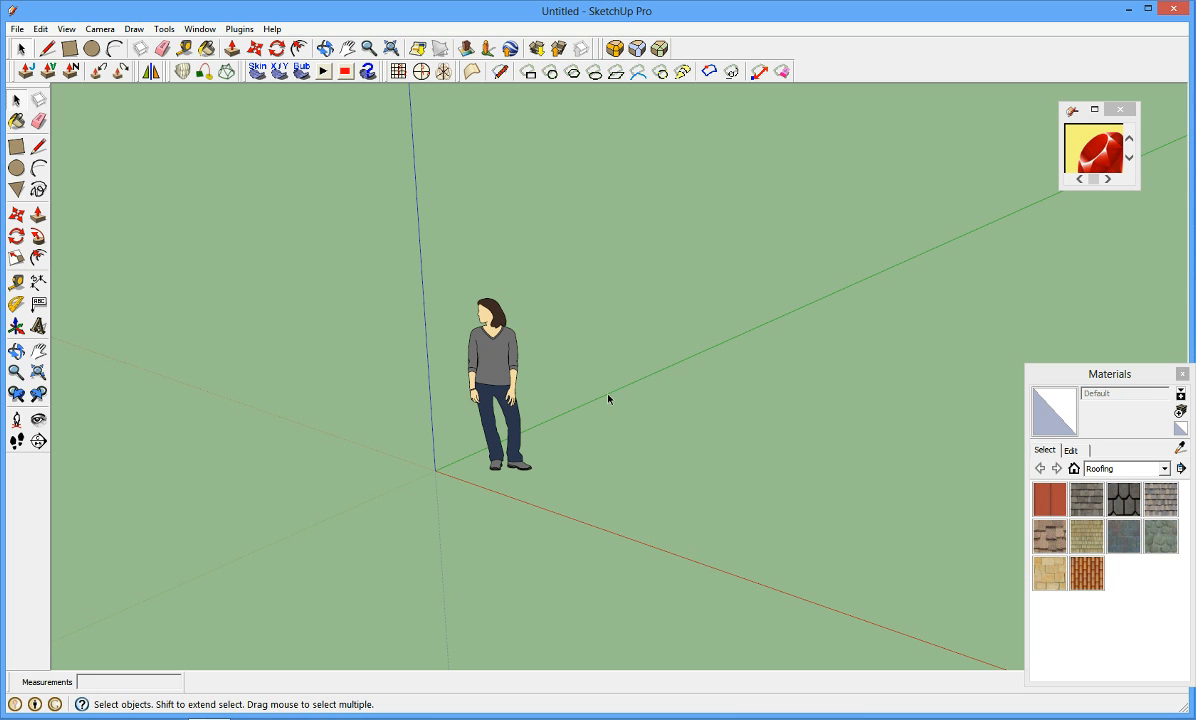
pyautogui.rightClick(497, 328)
pyautogui.click(544, 351)
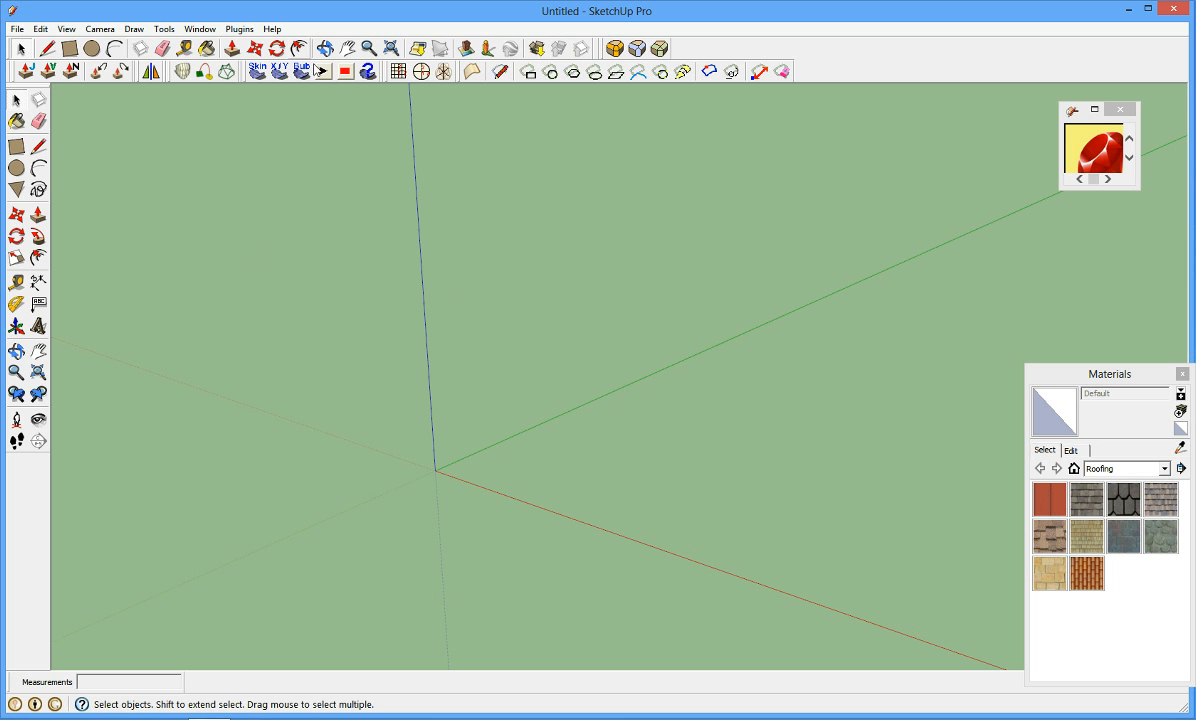
# - Start a work plane centred on the origin, 50 x 50 feet with the grid on and 1.0 x 1.0 foot grid spacing
pyautogui.click(399, 72)
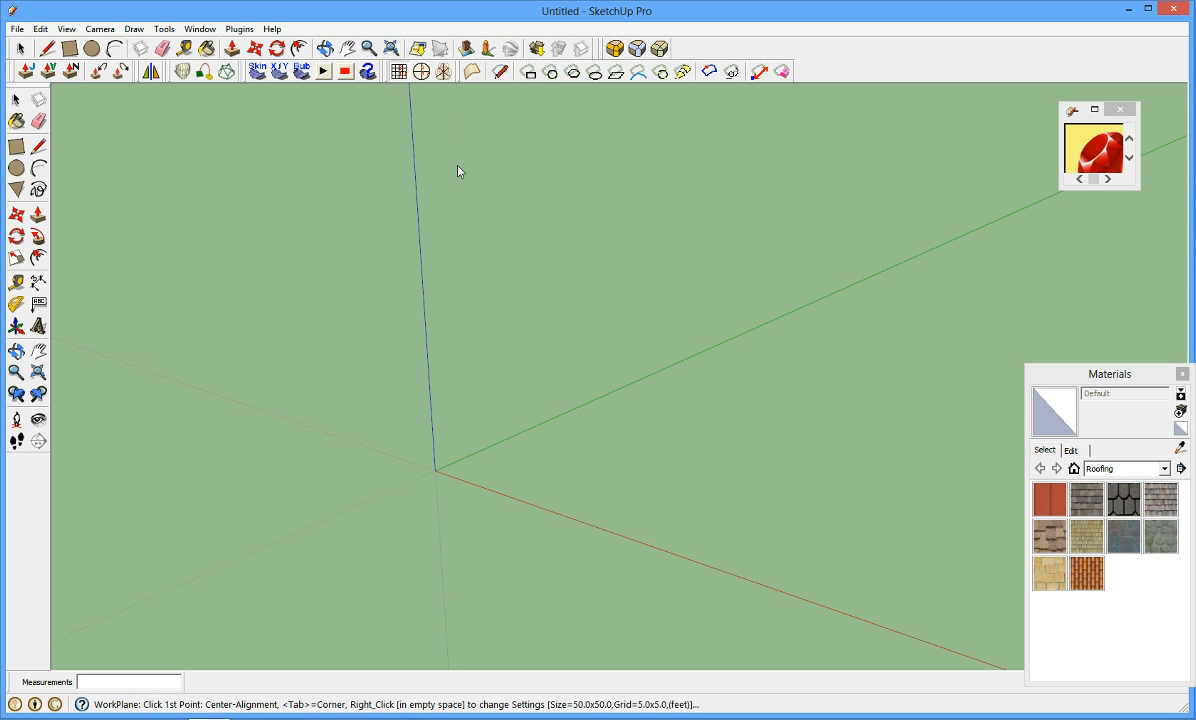
pyautogui.click(436, 474)
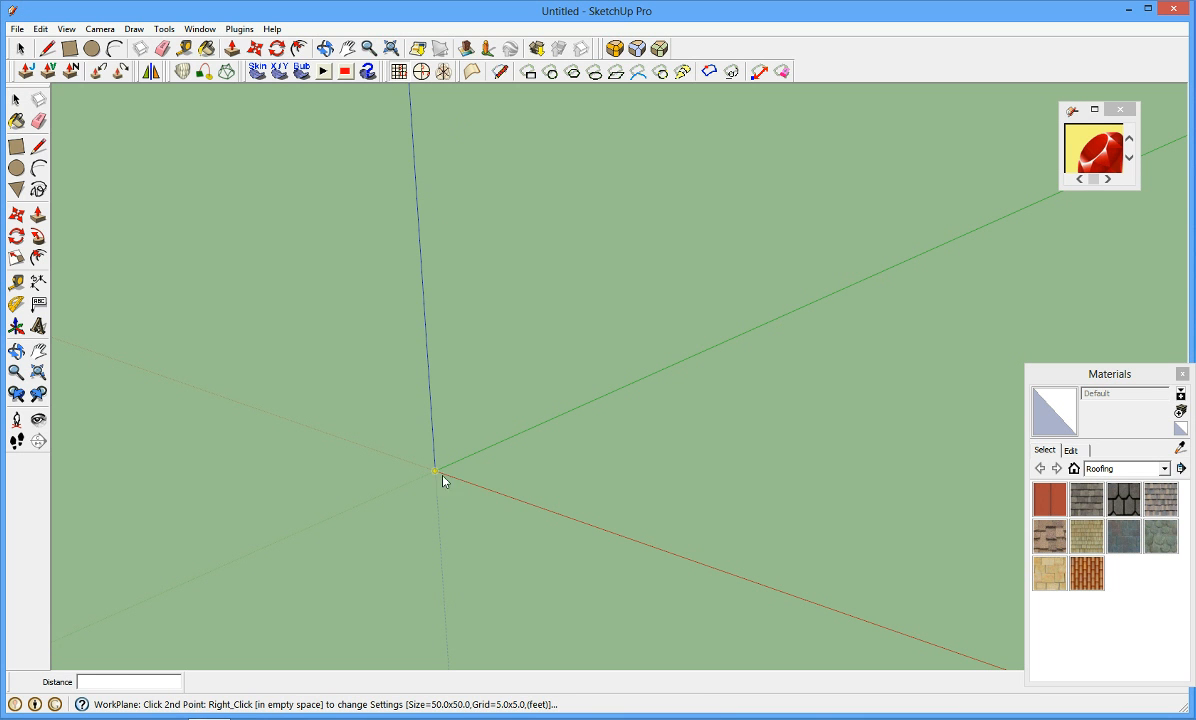
pyautogui.rightClick(619, 475)
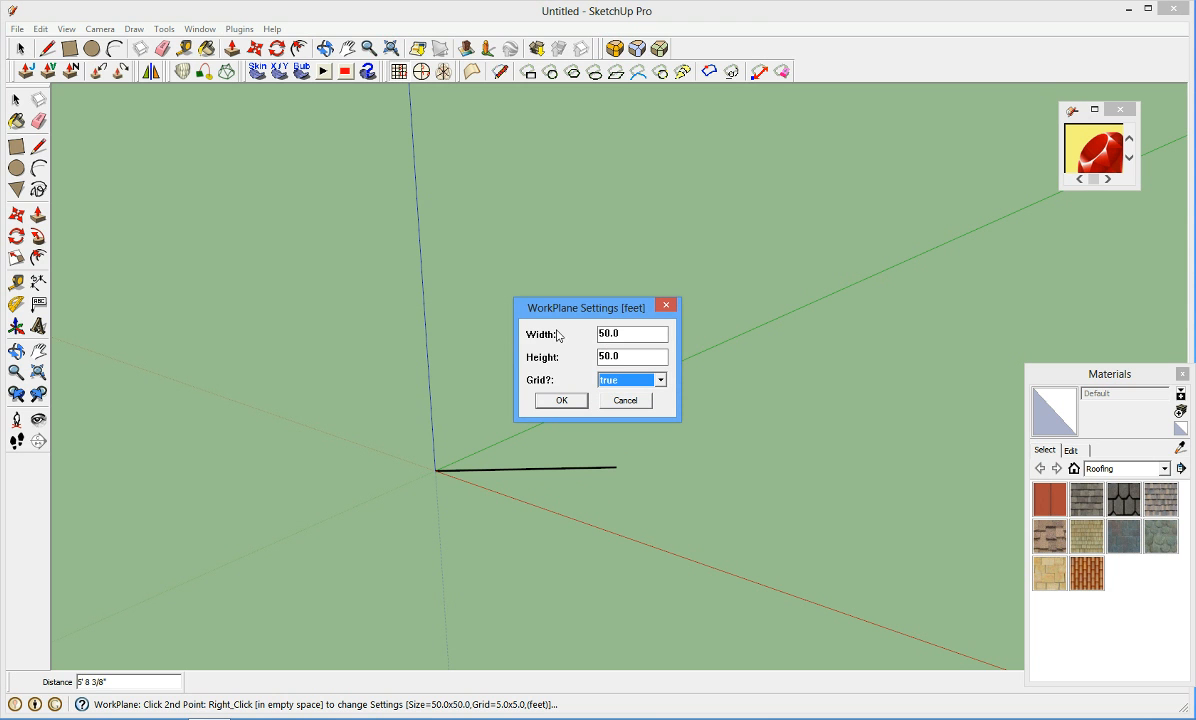
pyautogui.click(561, 400)
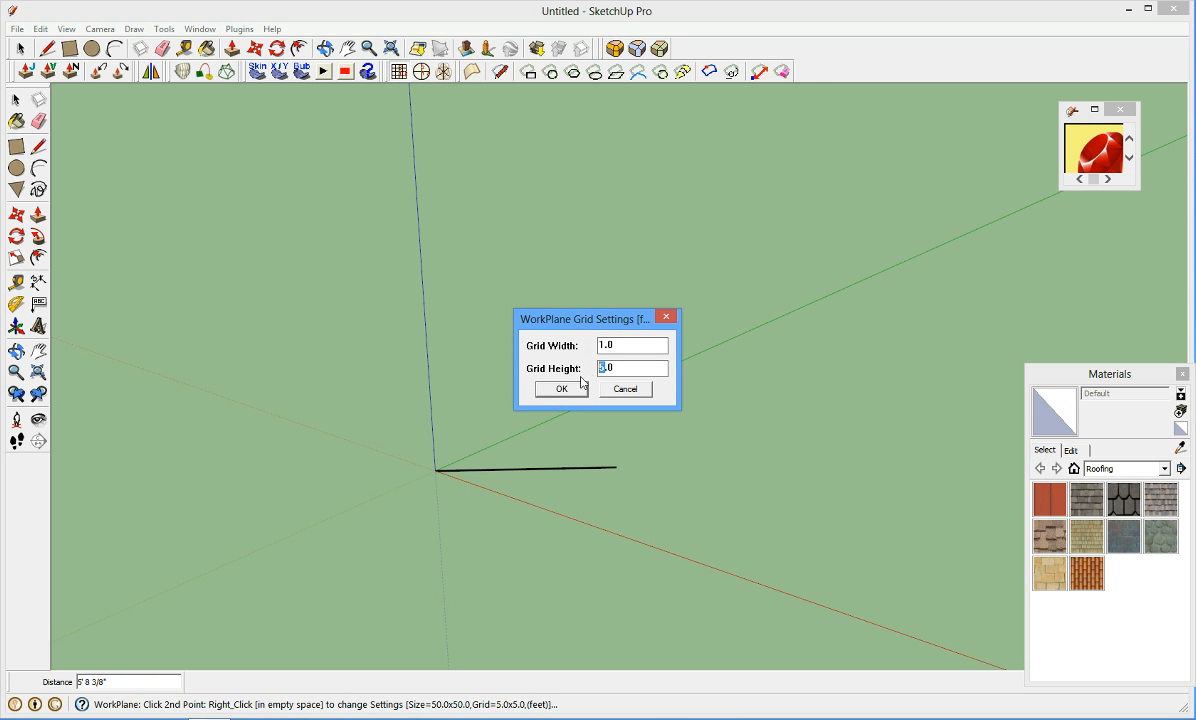
pyautogui.write('1')
pyautogui.click(563, 389)
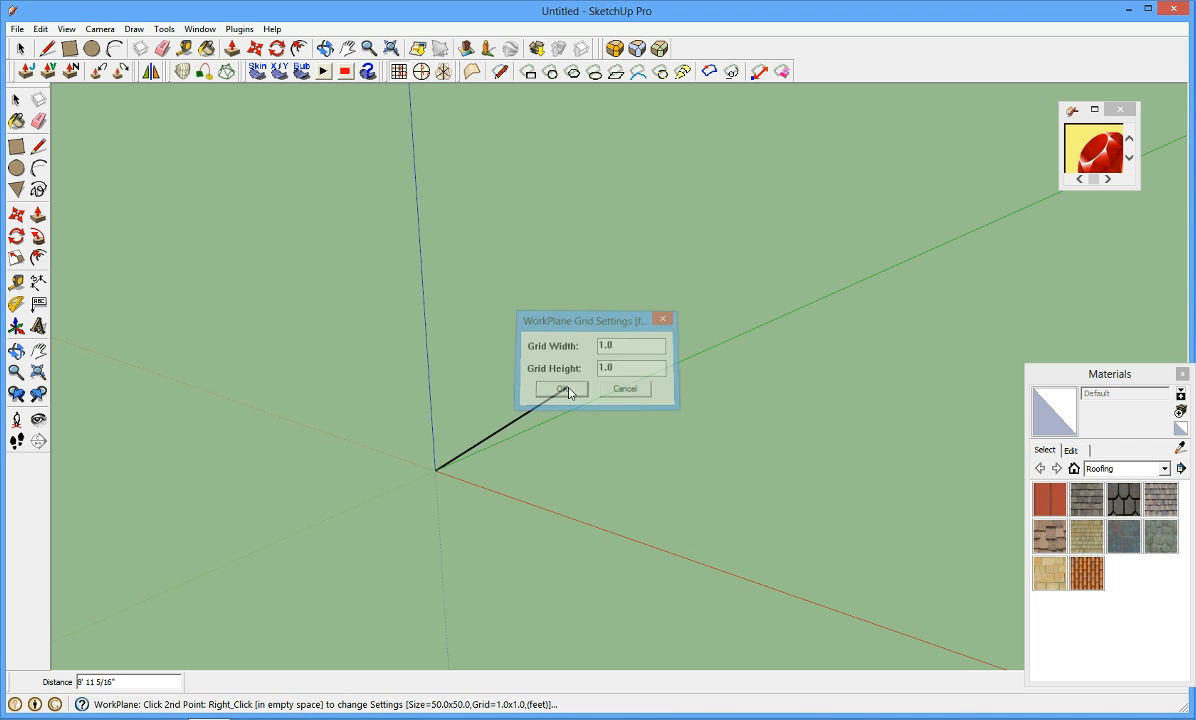
# - Align the work plane along the red and green axes and confirm its placement
pyautogui.click(583, 524)
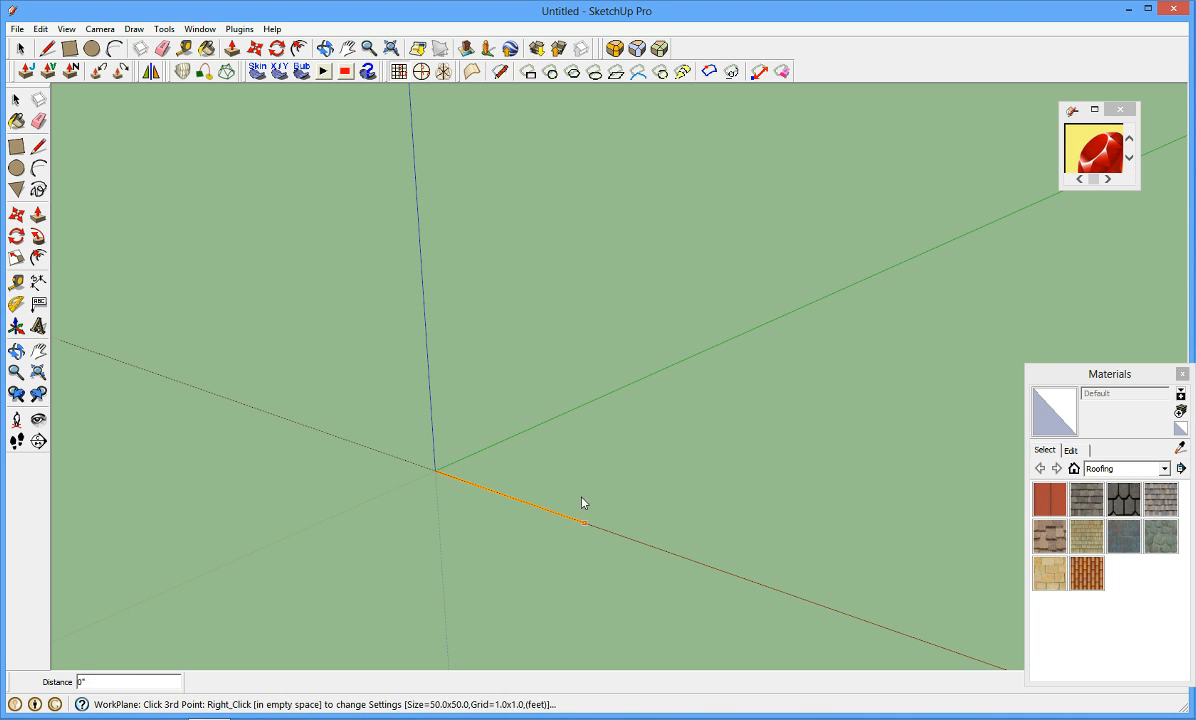
pyautogui.click(575, 411)
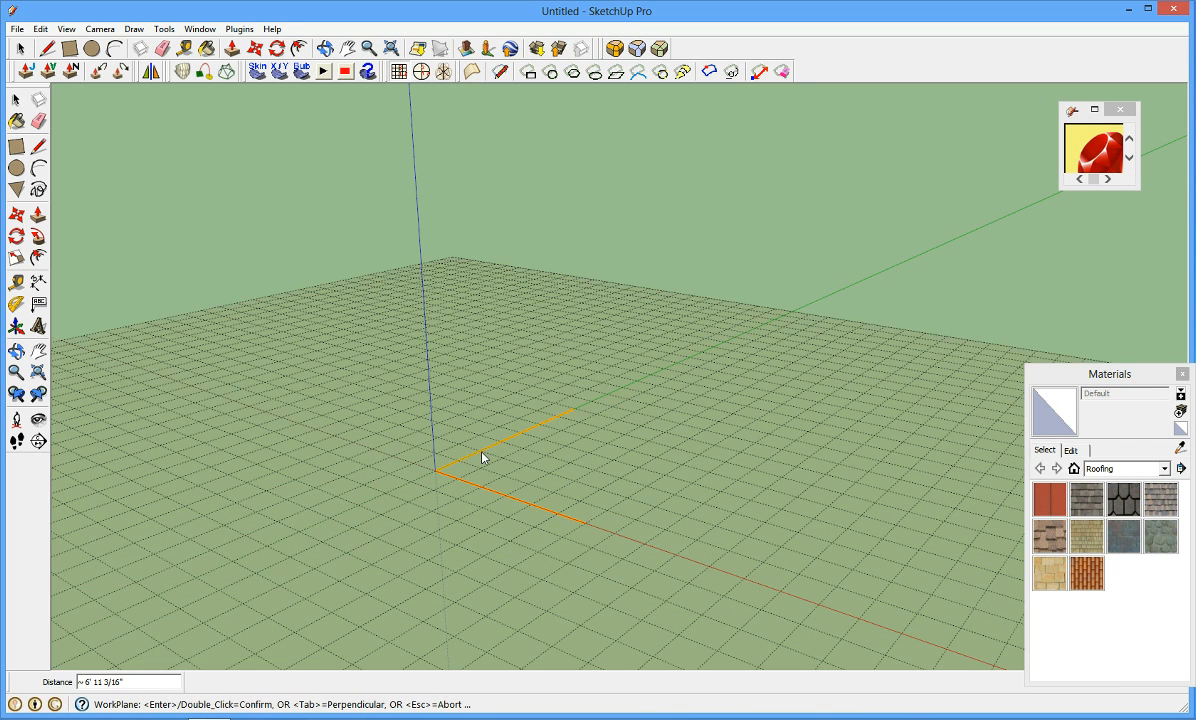
pyautogui.scroll(-2, 483, 458)
pyautogui.scroll(-2, 481, 457)
pyautogui.doubleClick(727, 477)
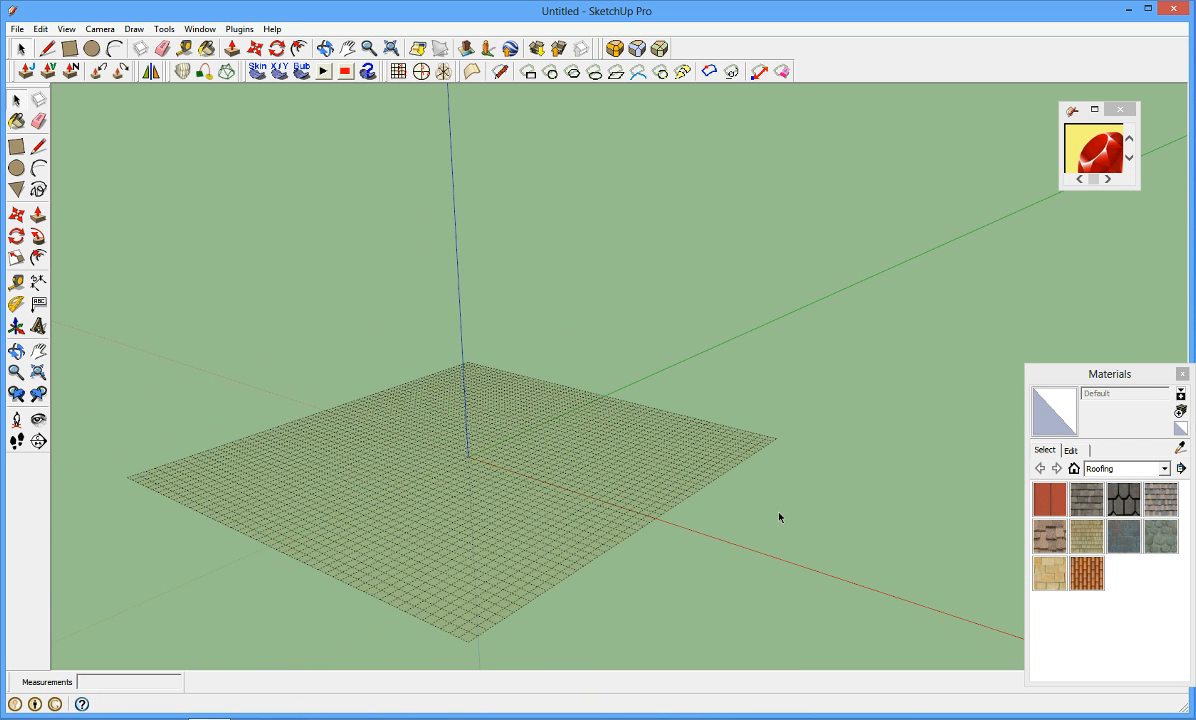
# - Draw a 50' x 50' rectangle over the whole grid, from its front corner to the diagonally opposite back corner
pyautogui.moveTo(237, 529); pyautogui.dragTo(463, 495, button='middle')
pyautogui.scroll(4, 428, 553)
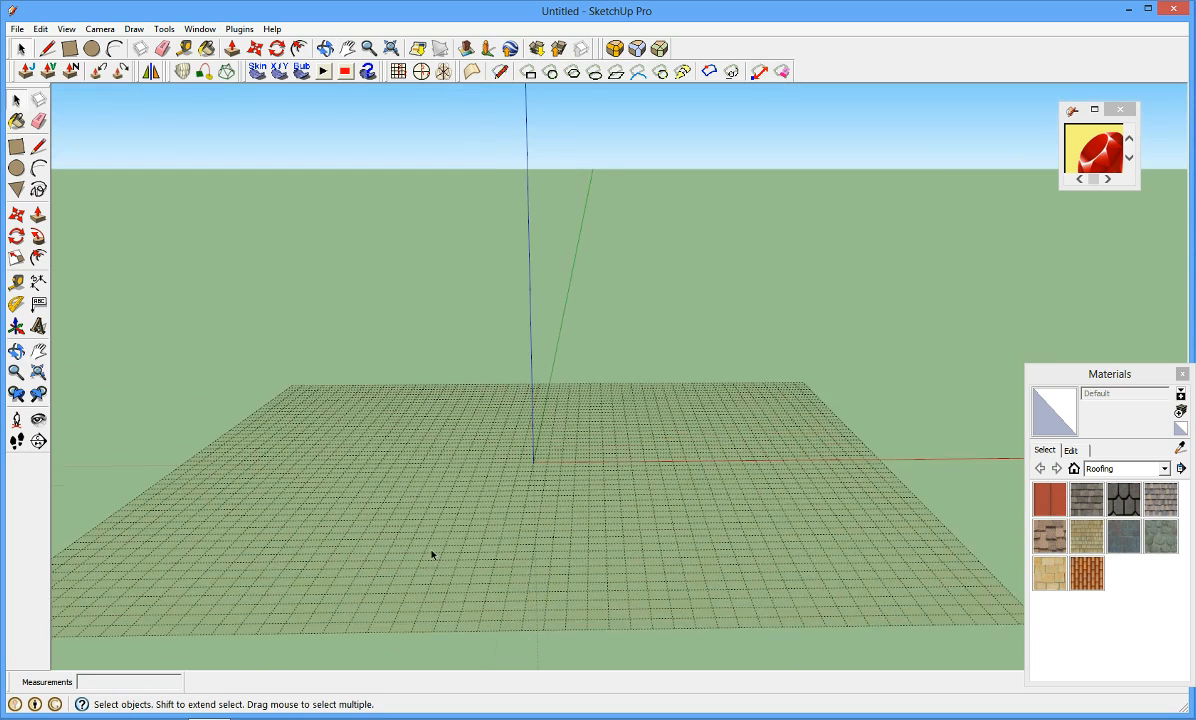
pyautogui.scroll(-2, 432, 554)
pyautogui.scroll(1, 432, 554)
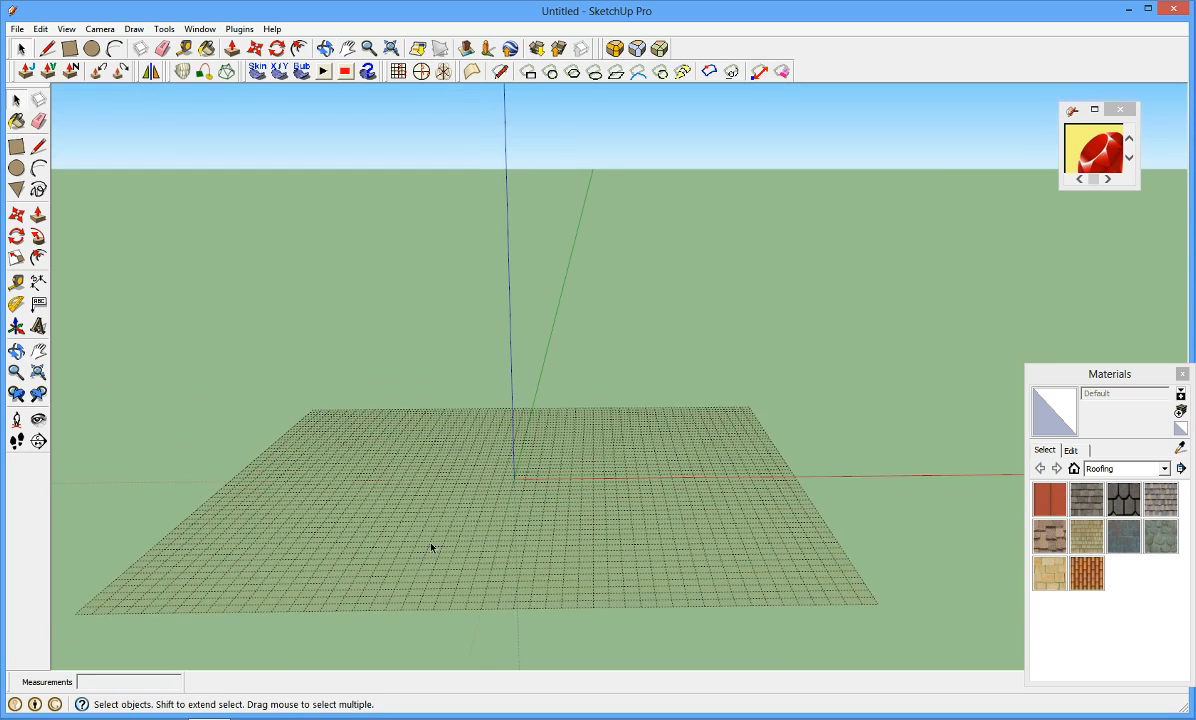
pyautogui.scroll(1, 432, 545)
pyautogui.moveTo(432, 541); pyautogui.dragTo(424, 577, button='middle')
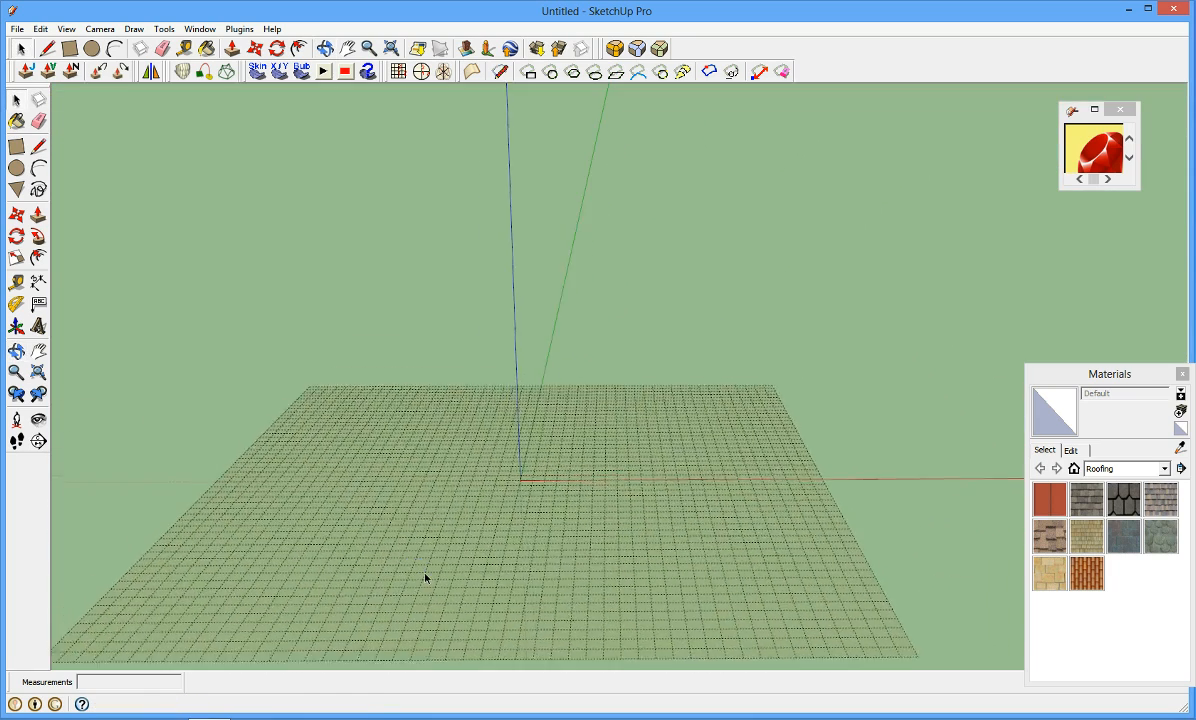
pyautogui.scroll(-1, 424, 577)
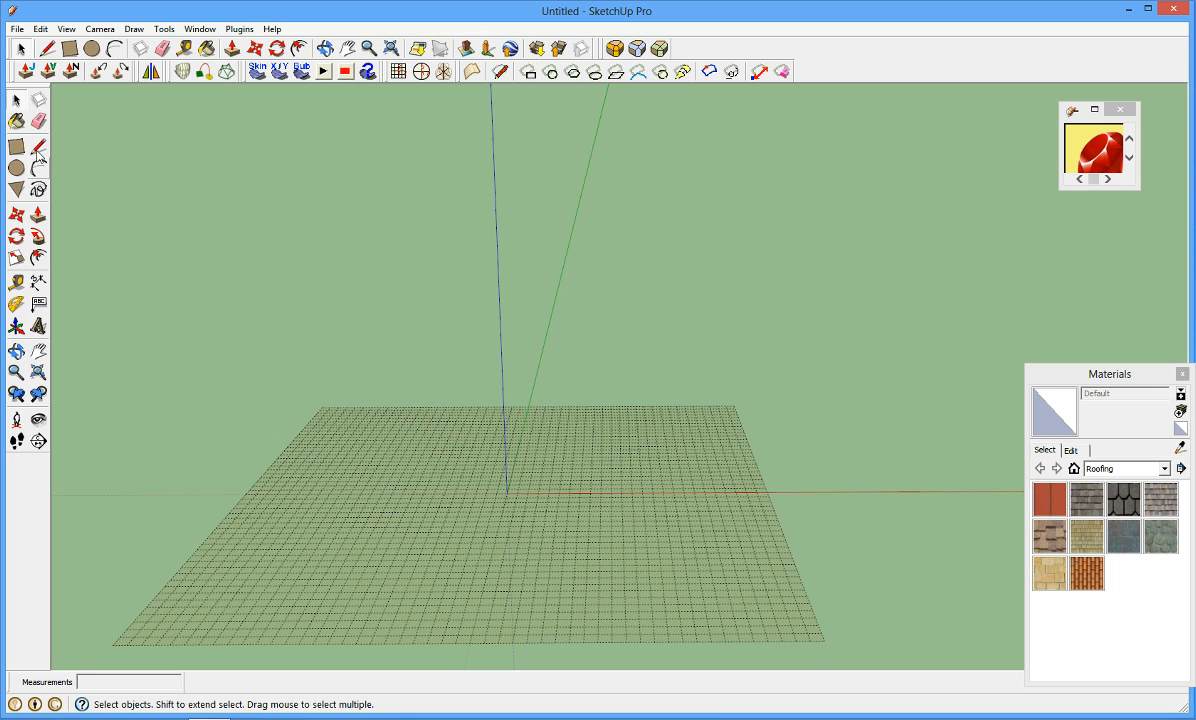
pyautogui.click(18, 149)
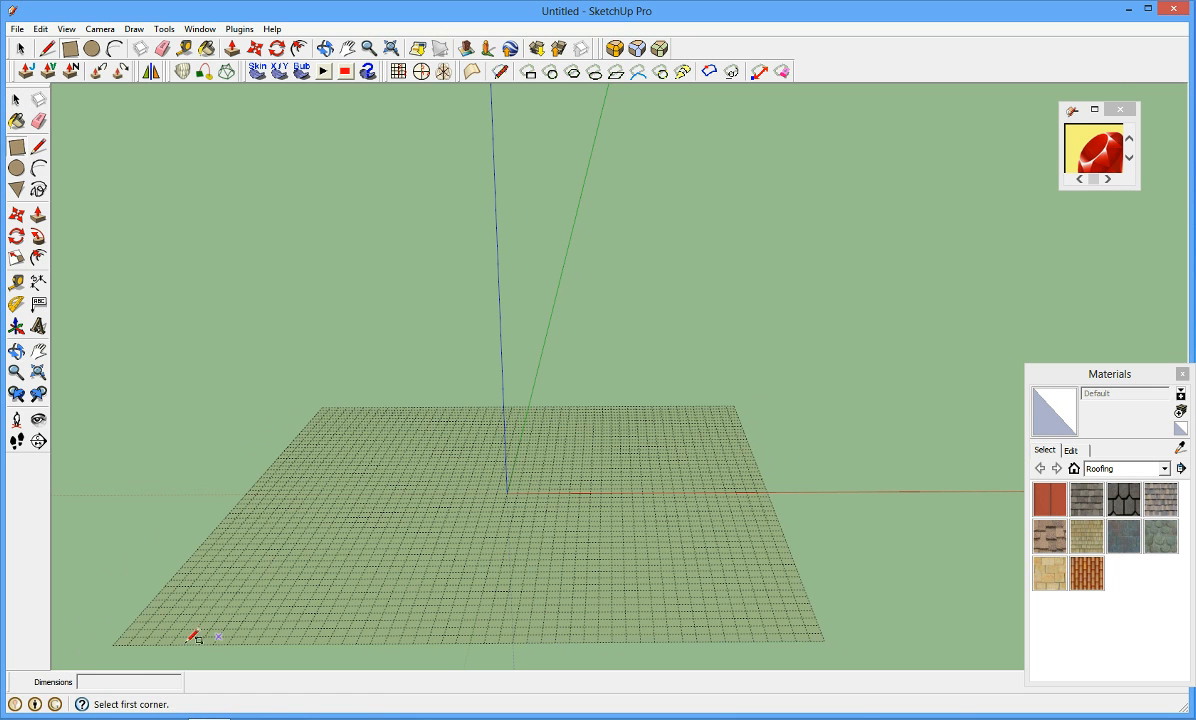
pyautogui.click(115, 643)
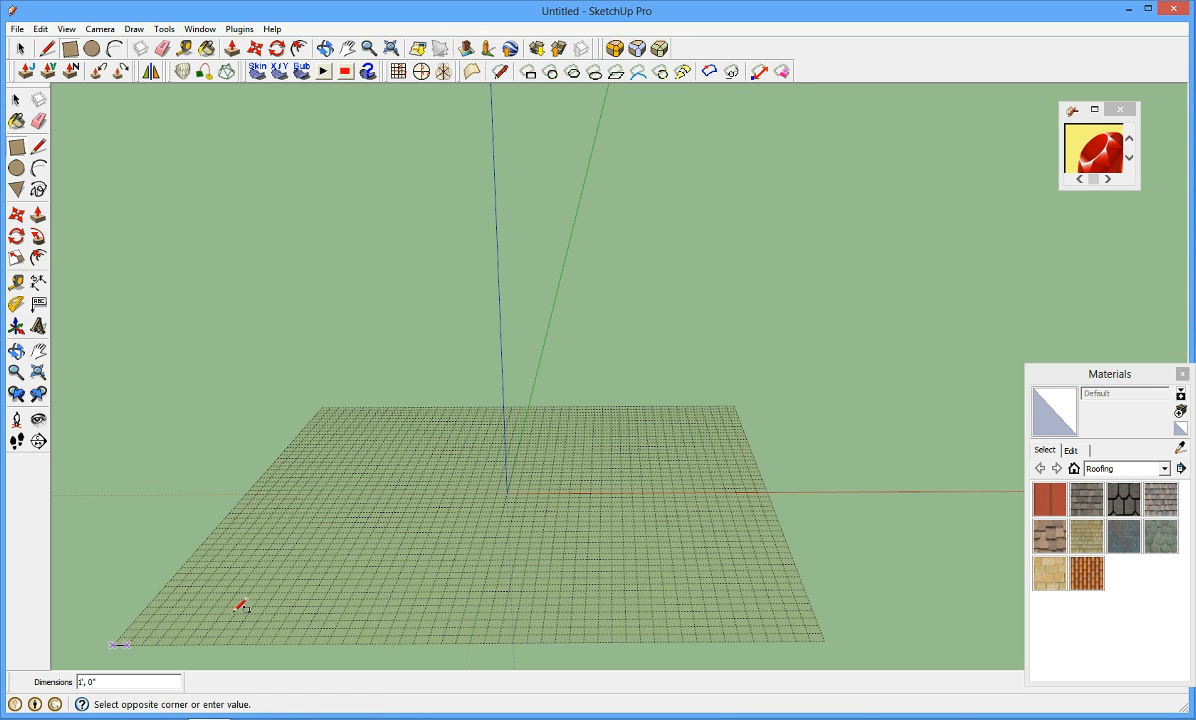
pyautogui.click(736, 404)
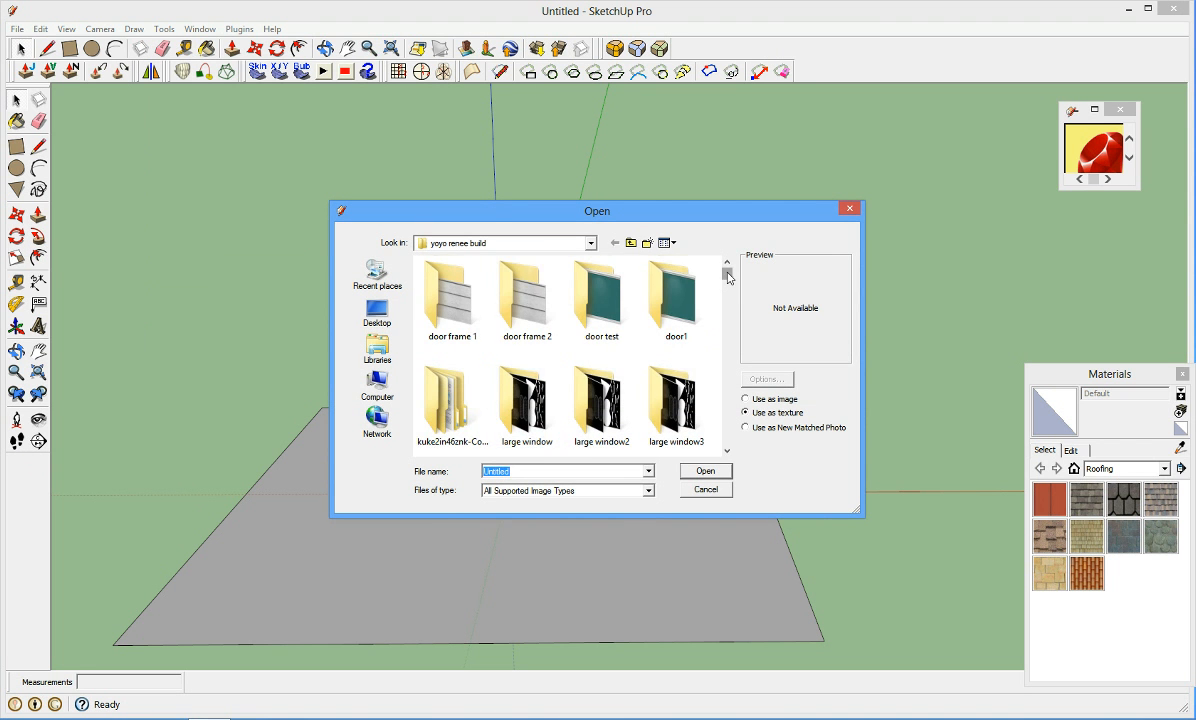
# - Import Untitled.jpg as a texture and stretch it non-uniformly across the square face, corner to corner at 50' x 50'
pyautogui.moveTo(727, 277); pyautogui.dragTo(727, 415)
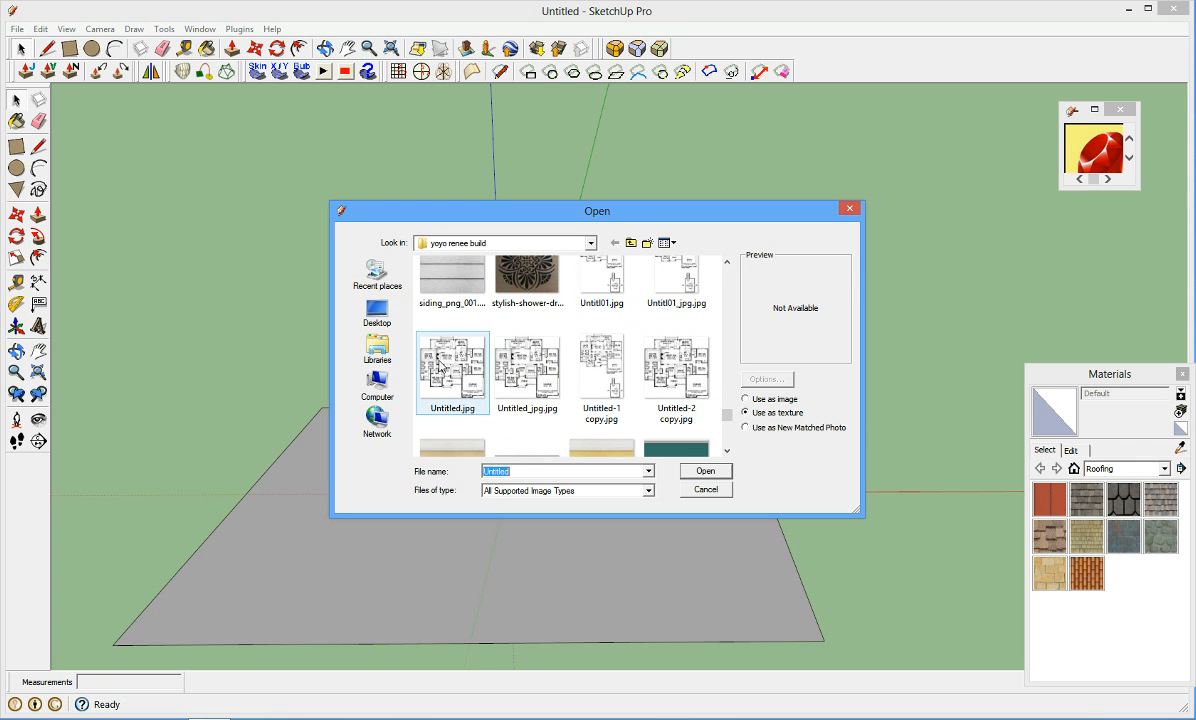
pyautogui.click(440, 368)
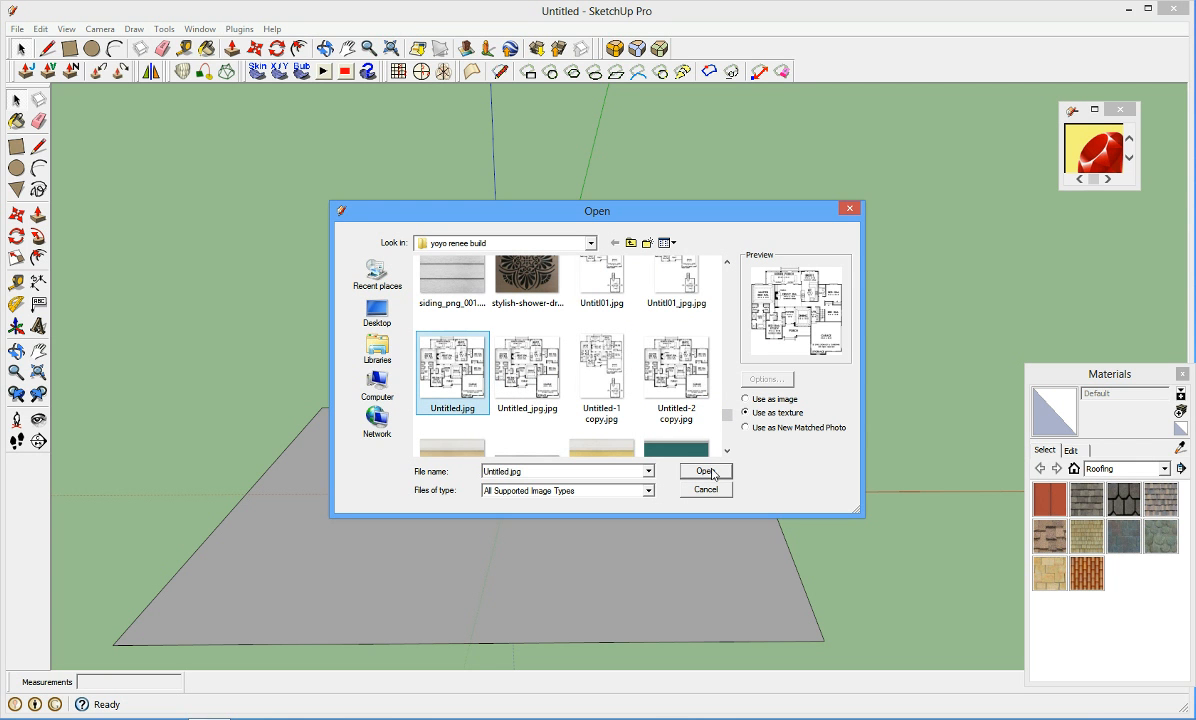
pyautogui.click(714, 474)
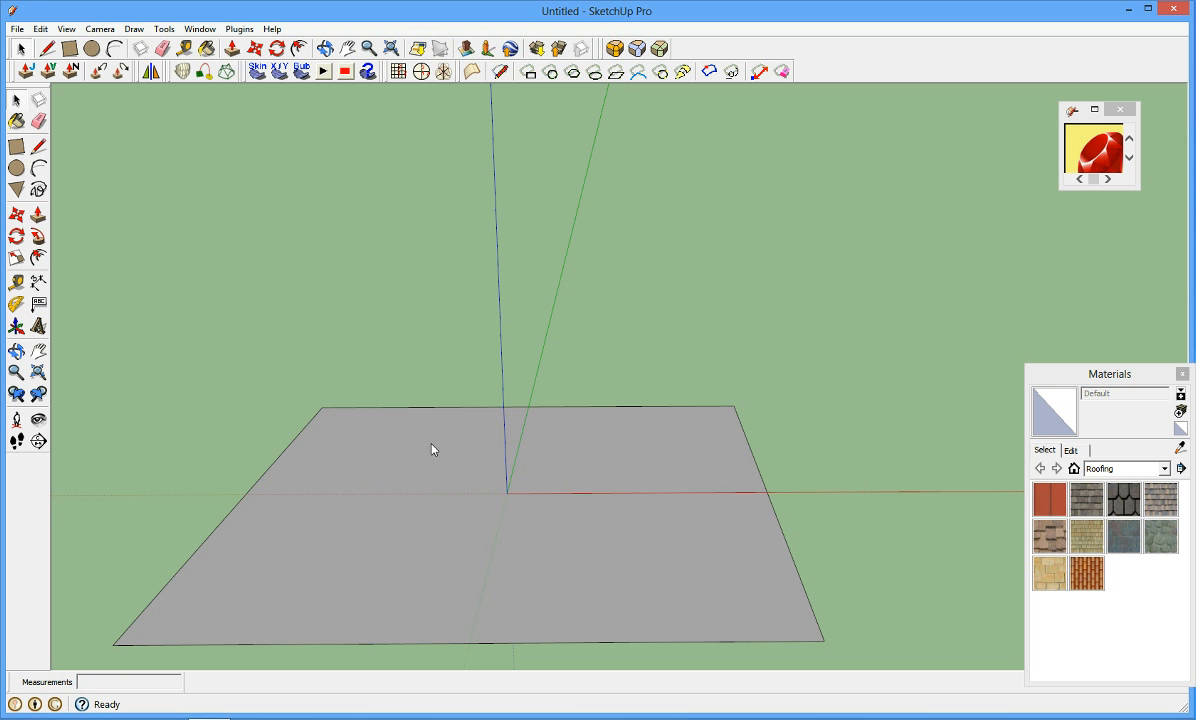
pyautogui.click(113, 645)
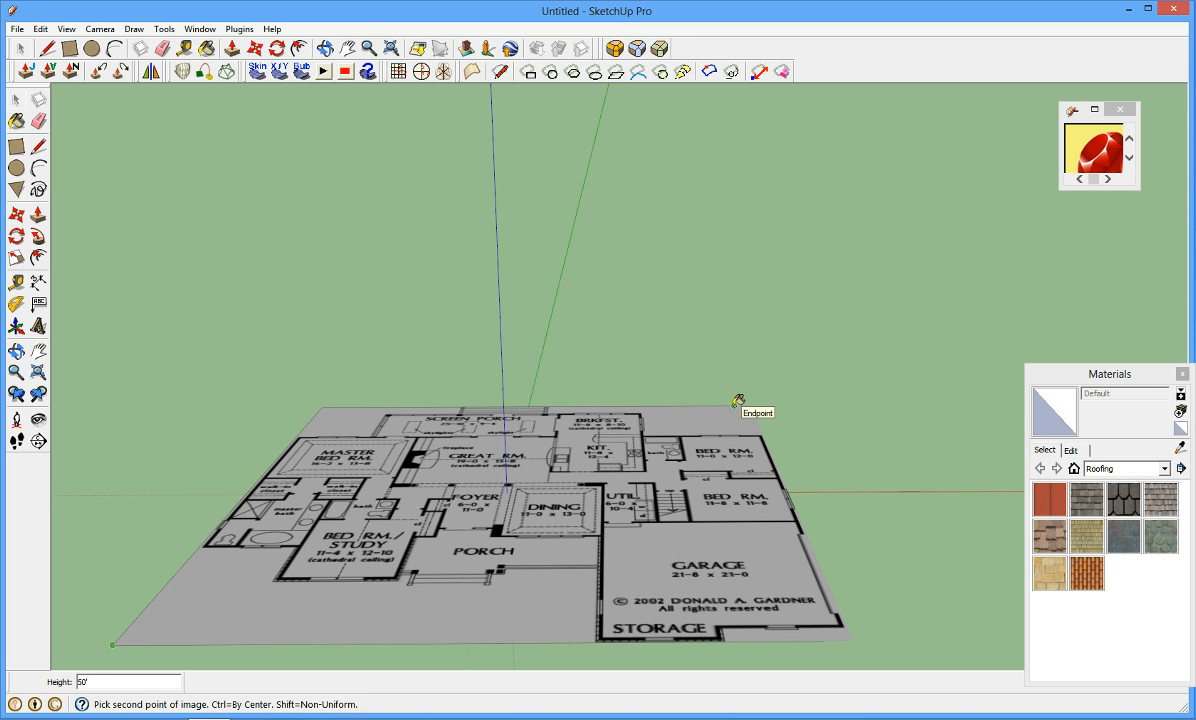
pyautogui.press('shift')
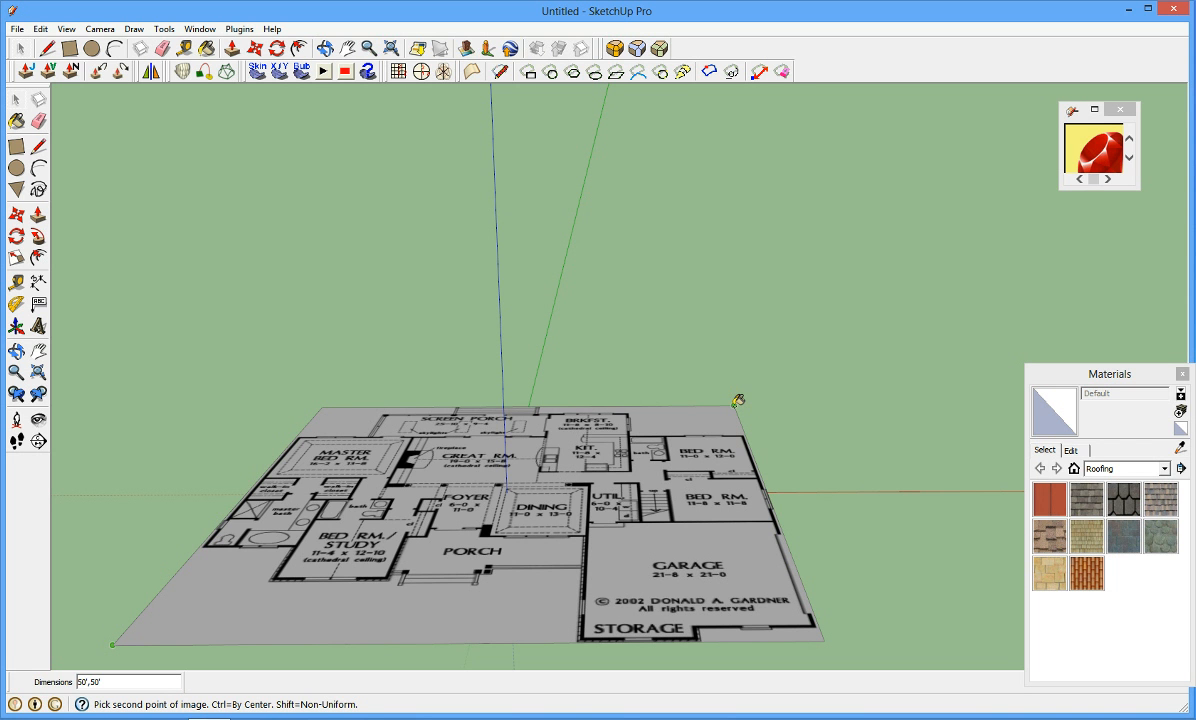
pyautogui.click(735, 404)
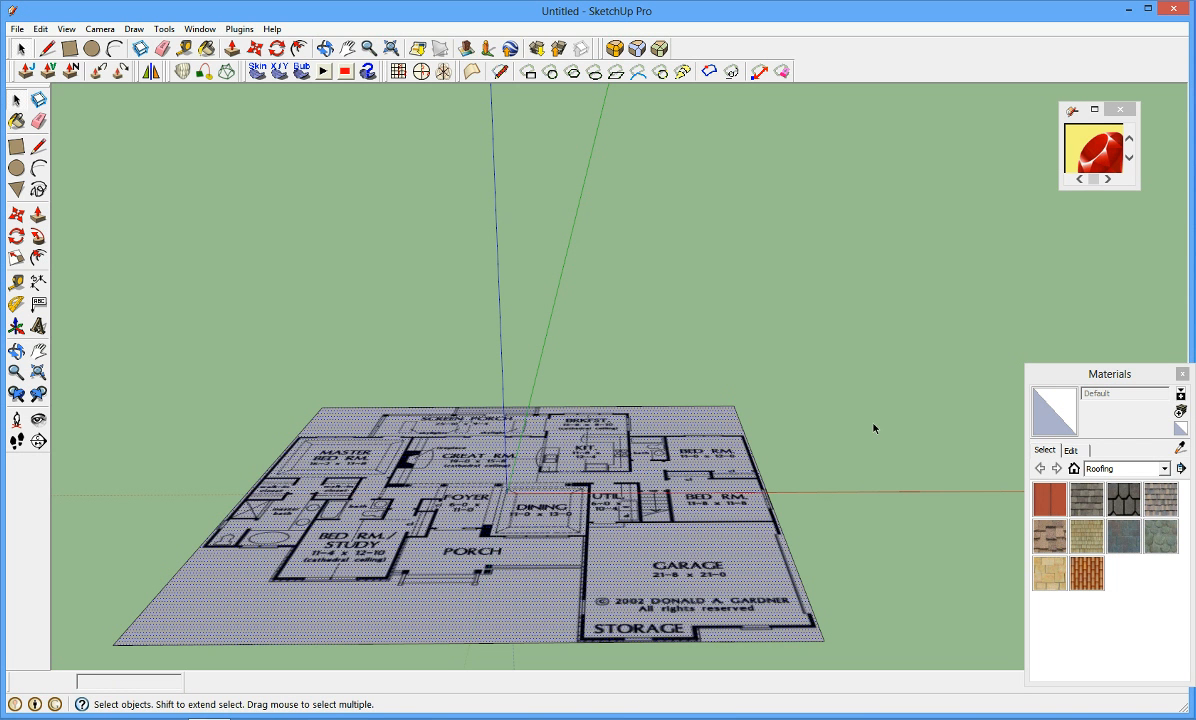
pyautogui.click(757, 433)
# - Start a new work plane centred on the origin over the floor plan, with its first direction along the red axis
pyautogui.scroll(-6, 466, 519)
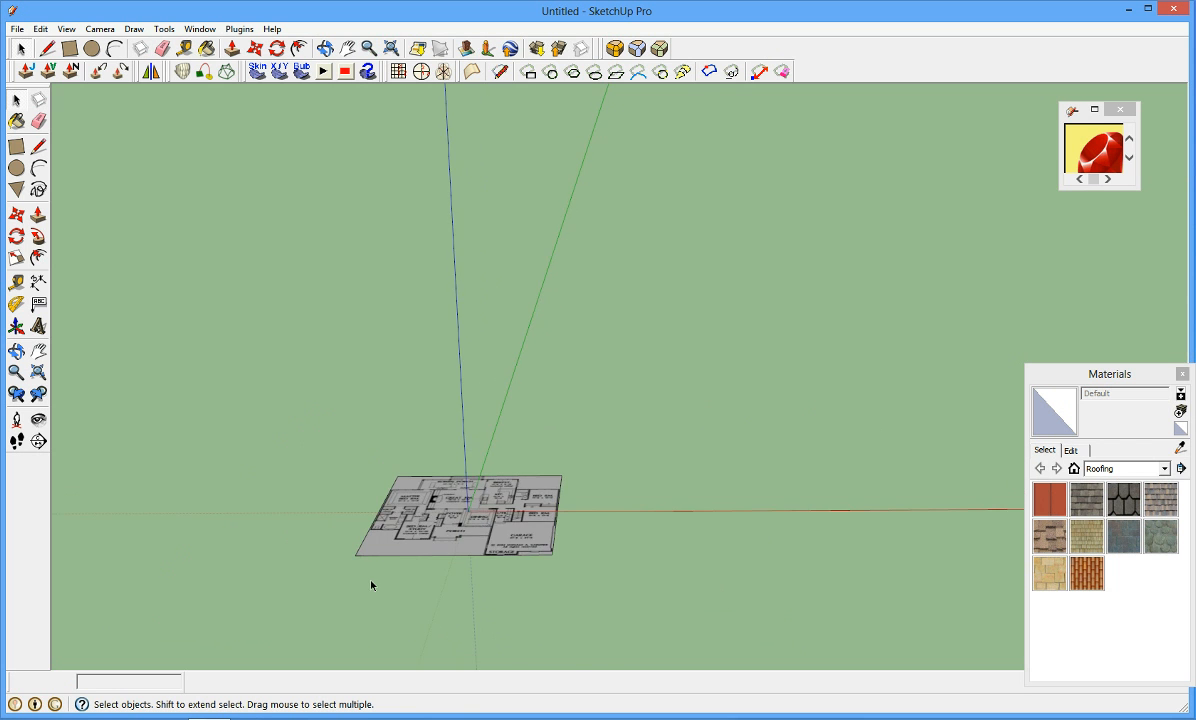
pyautogui.scroll(5, 372, 581)
pyautogui.scroll(2, 613, 383)
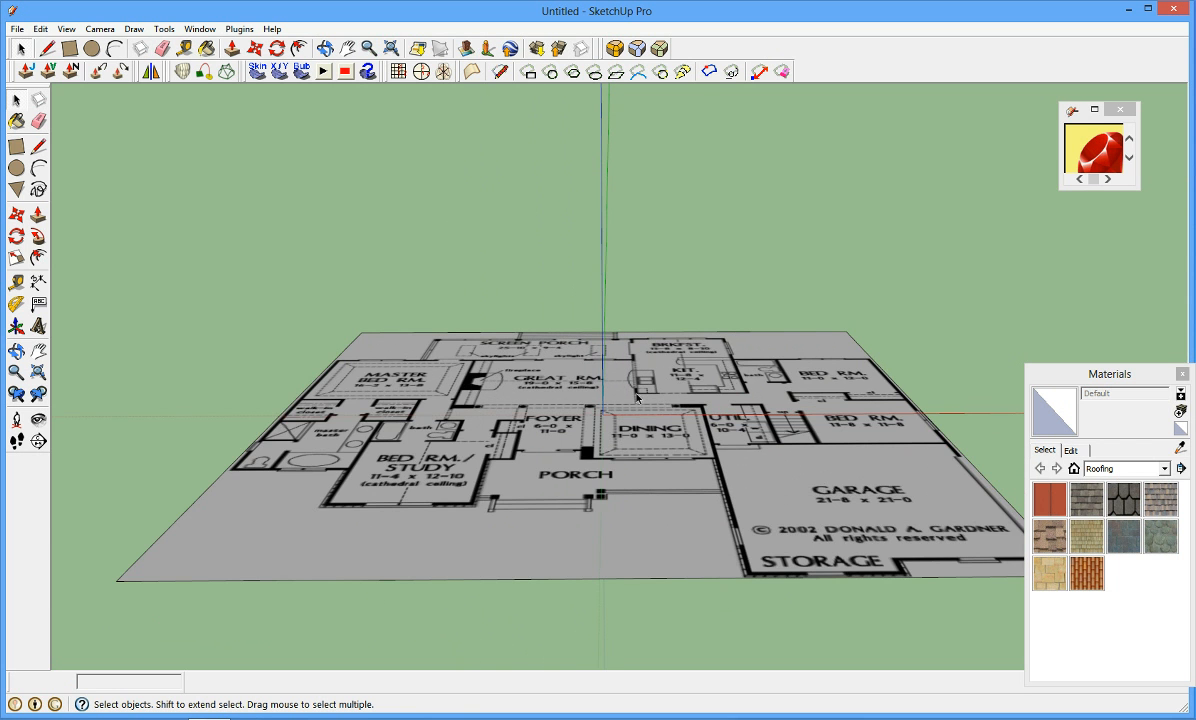
pyautogui.scroll(-1, 637, 395)
pyautogui.scroll(1, 637, 395)
pyautogui.click(398, 71)
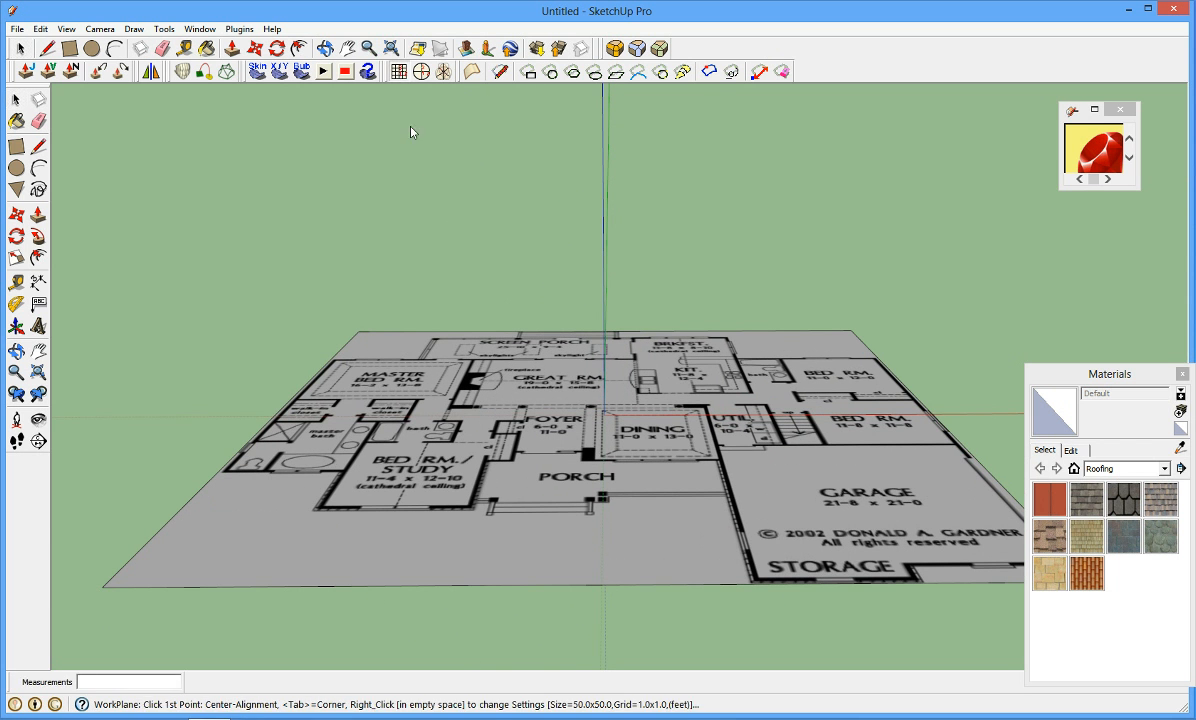
pyautogui.click(605, 414)
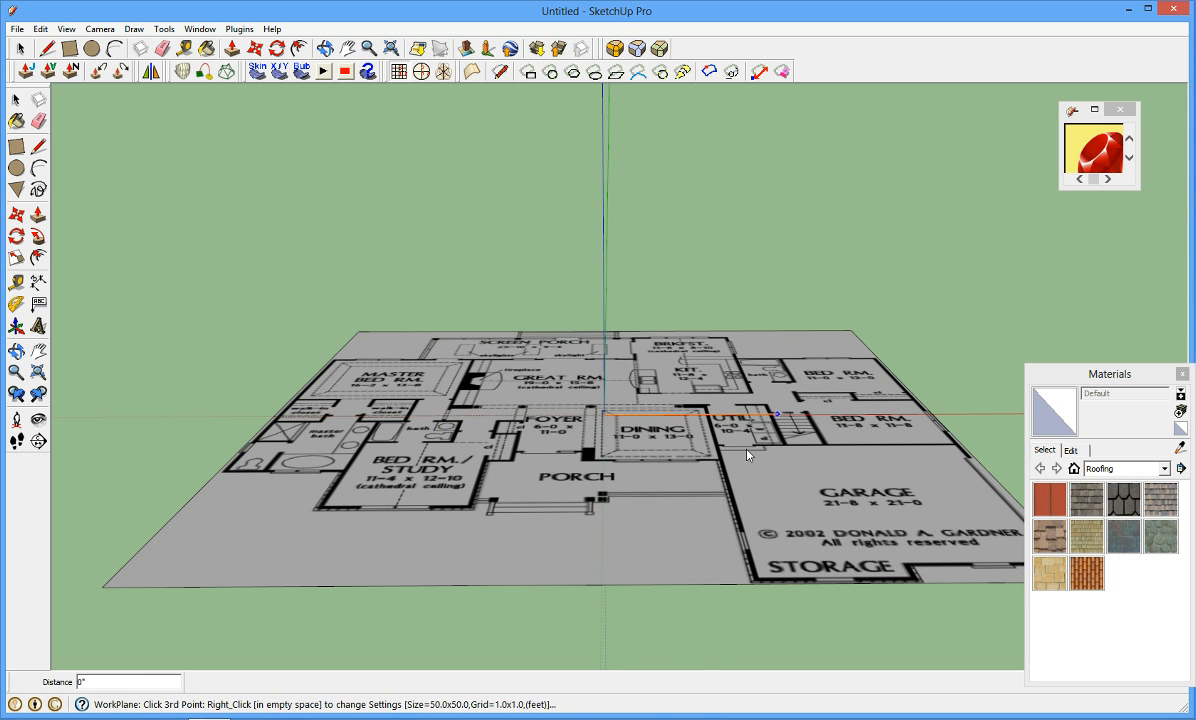
# - Accept 50.0 x 50.0 feet with a 1.0 foot grid, align the plane's second direction along the green axis, and confirm it
pyautogui.rightClick(736, 499)
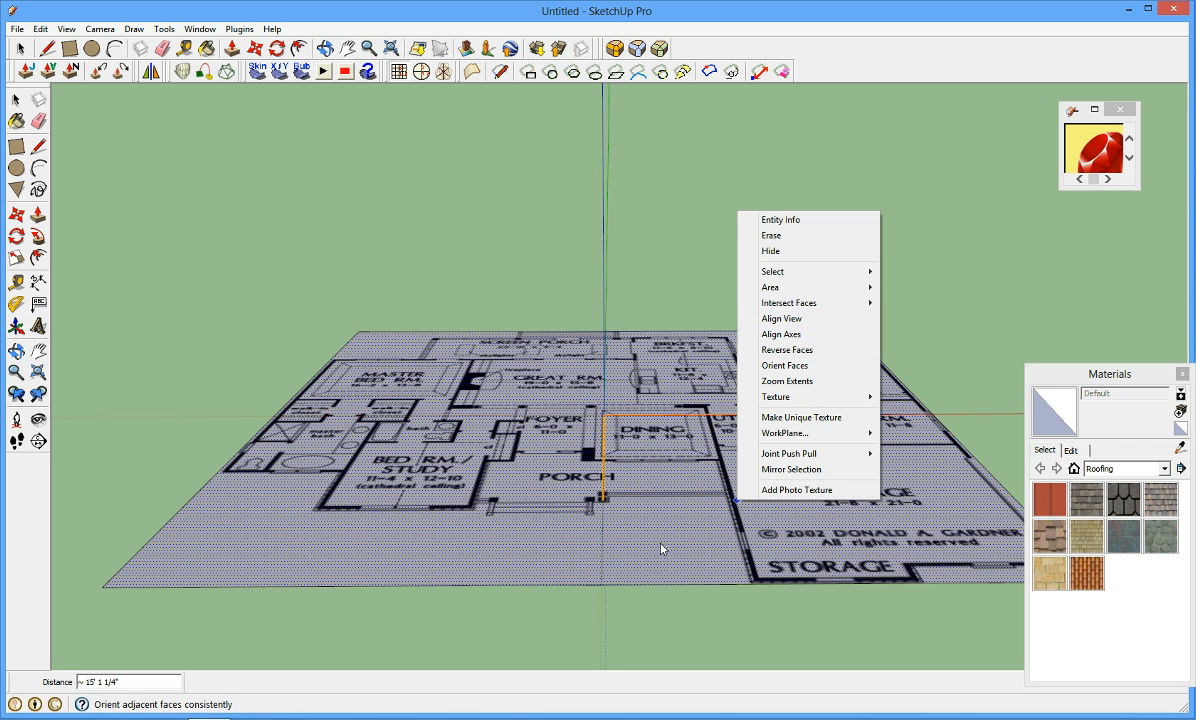
pyautogui.click(683, 627)
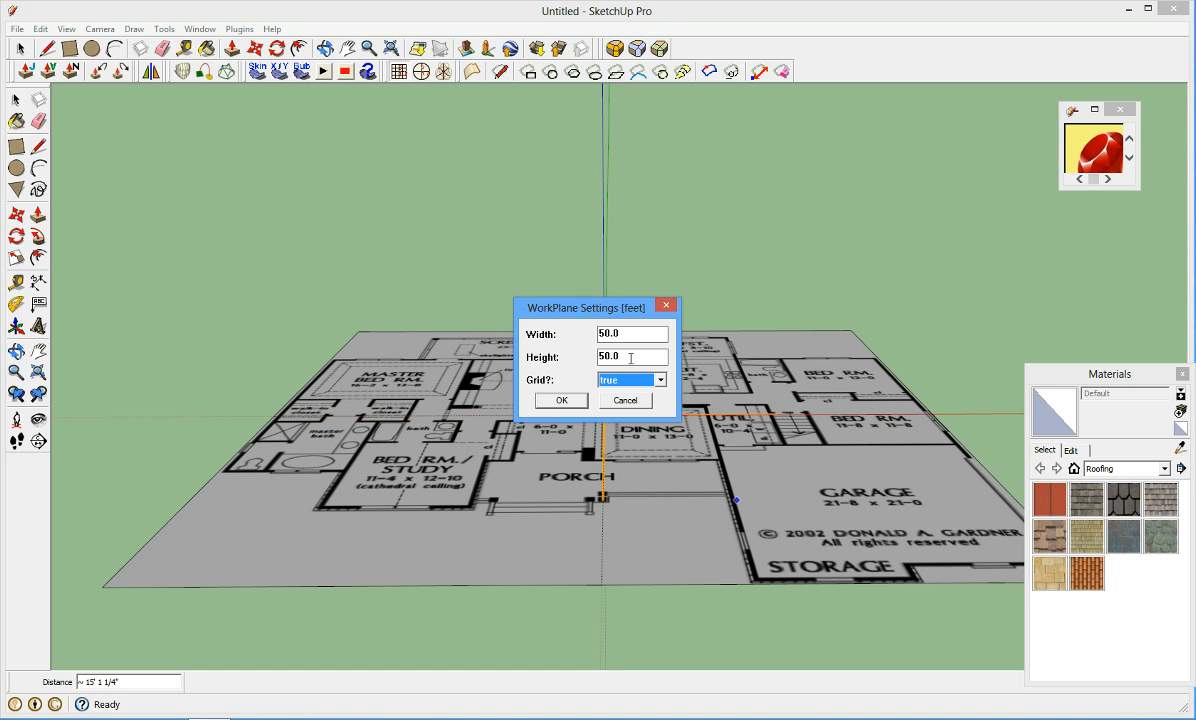
pyautogui.click(562, 401)
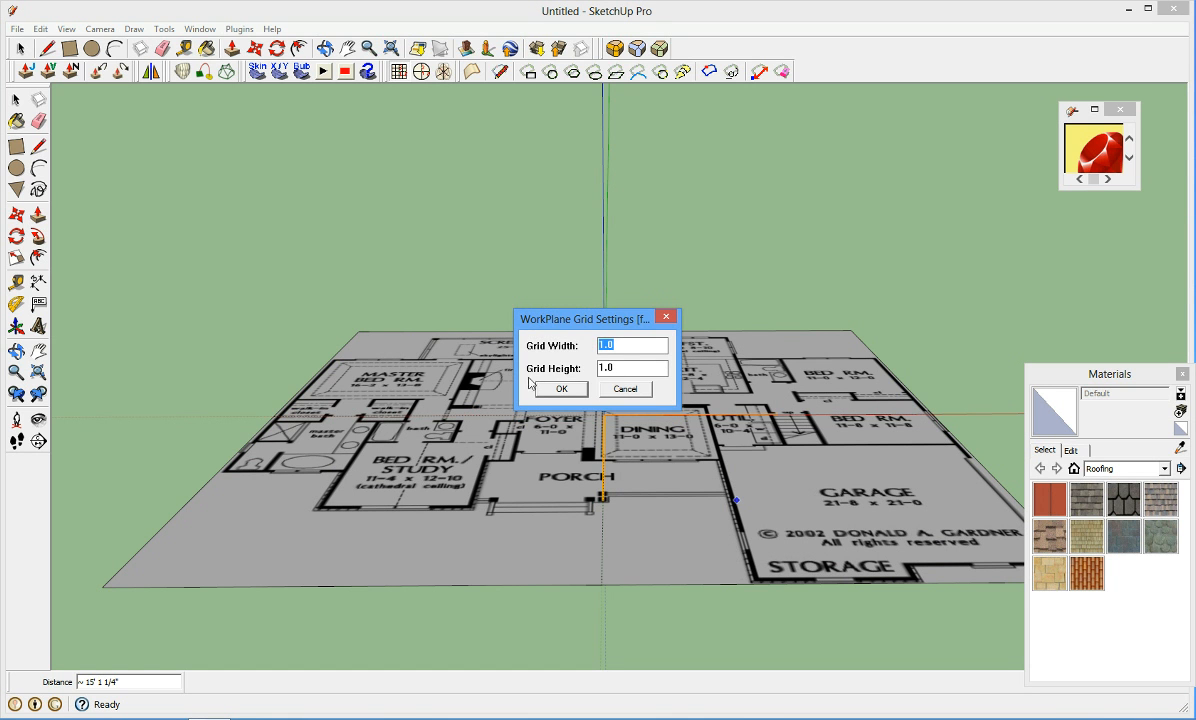
pyautogui.click(561, 390)
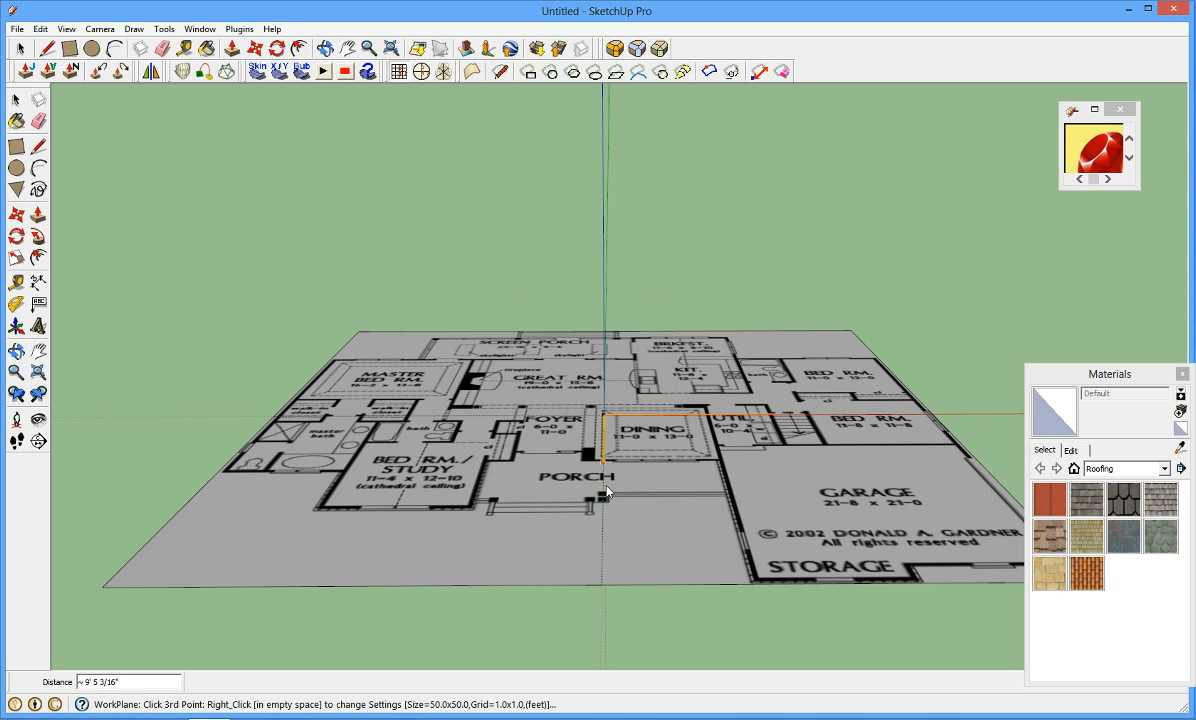
pyautogui.click(601, 525)
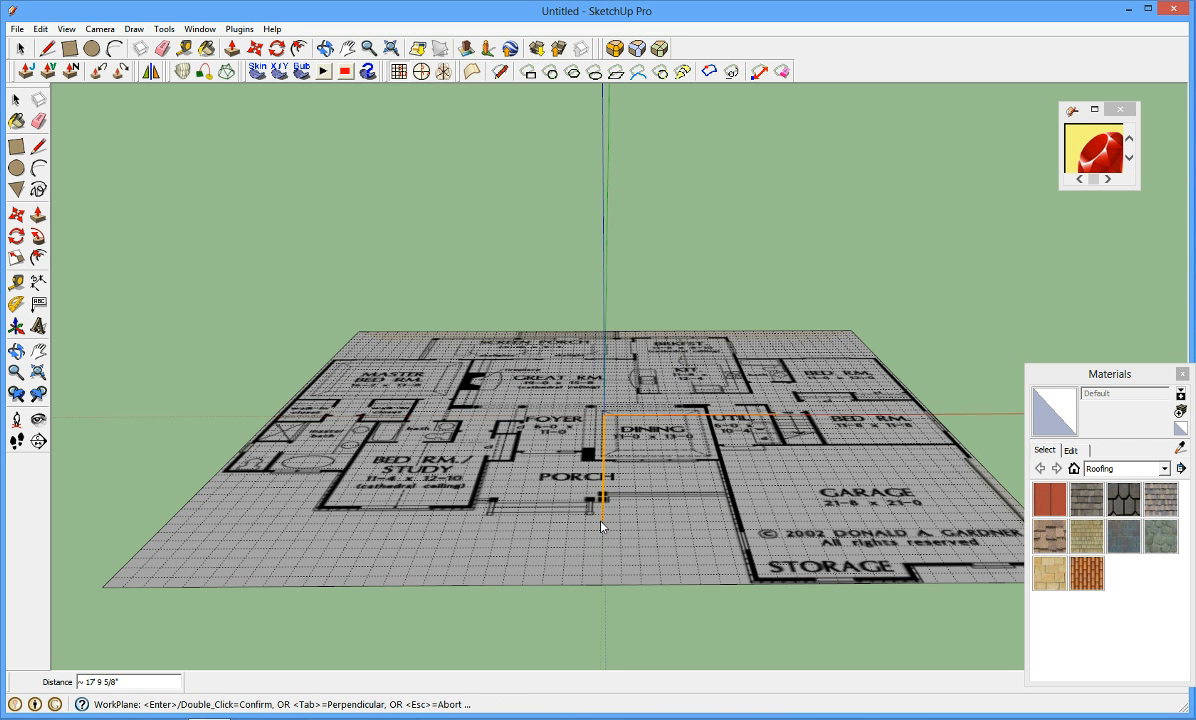
pyautogui.doubleClick(636, 557)
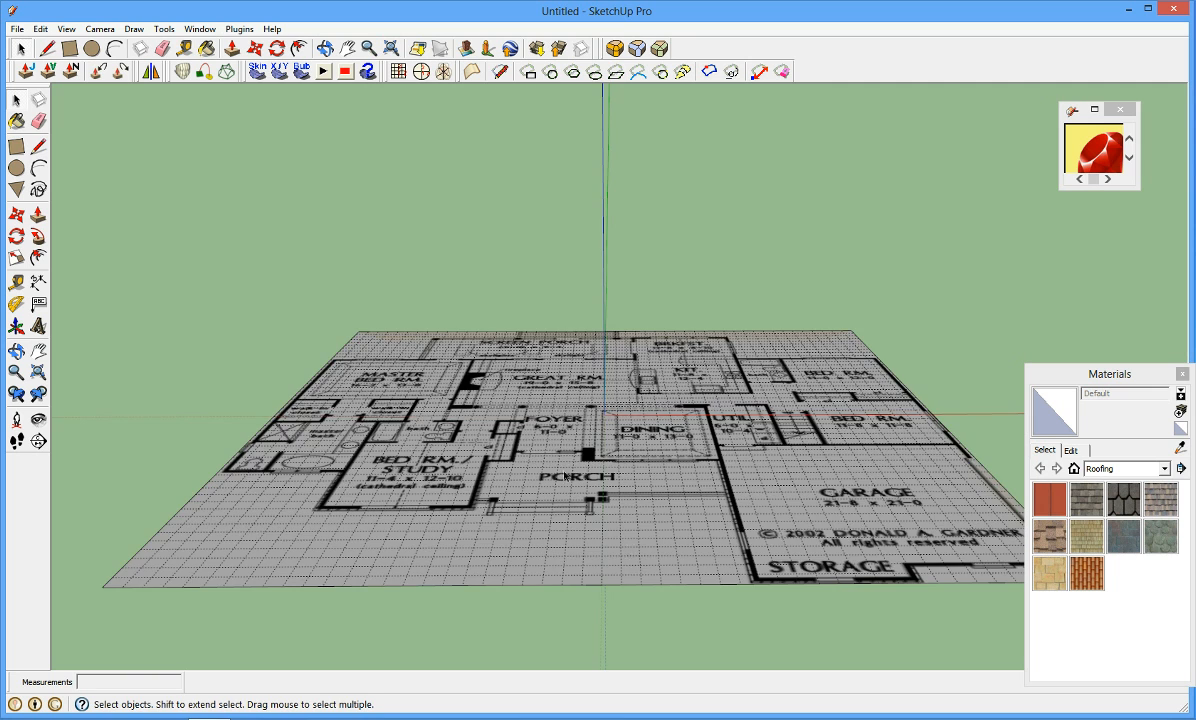
pyautogui.scroll(-5, 565, 474)
pyautogui.scroll(8, 472, 360)
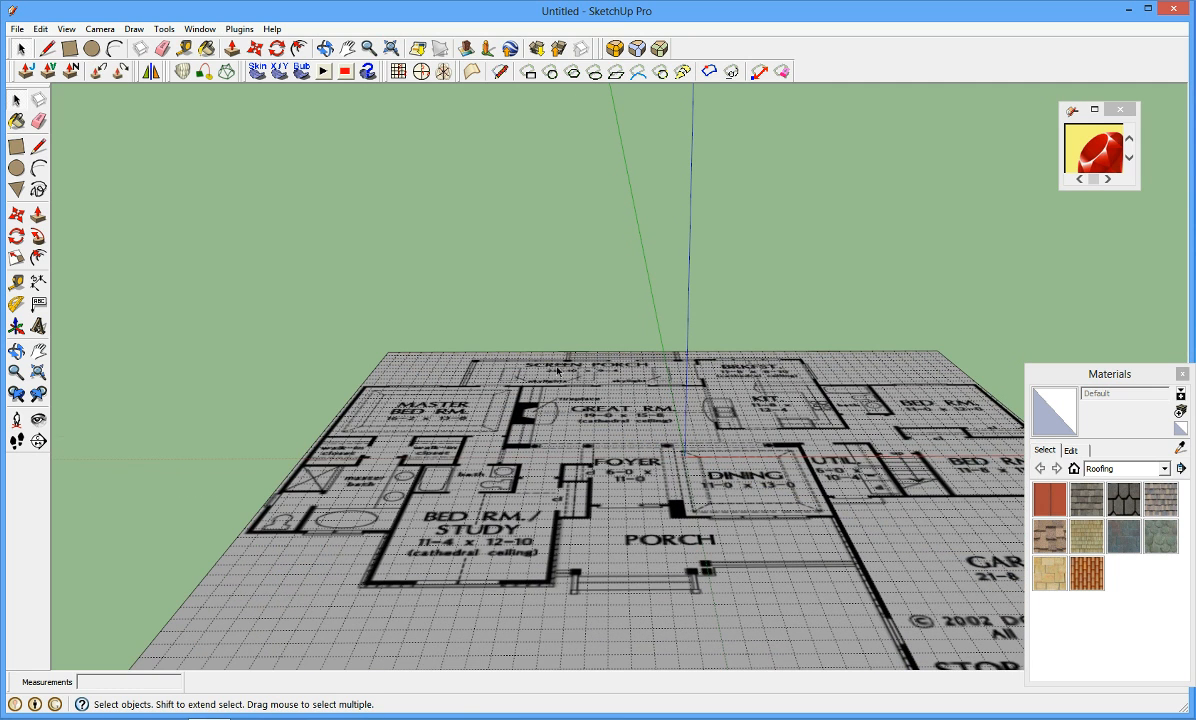
pyautogui.scroll(-6, 900, 430)
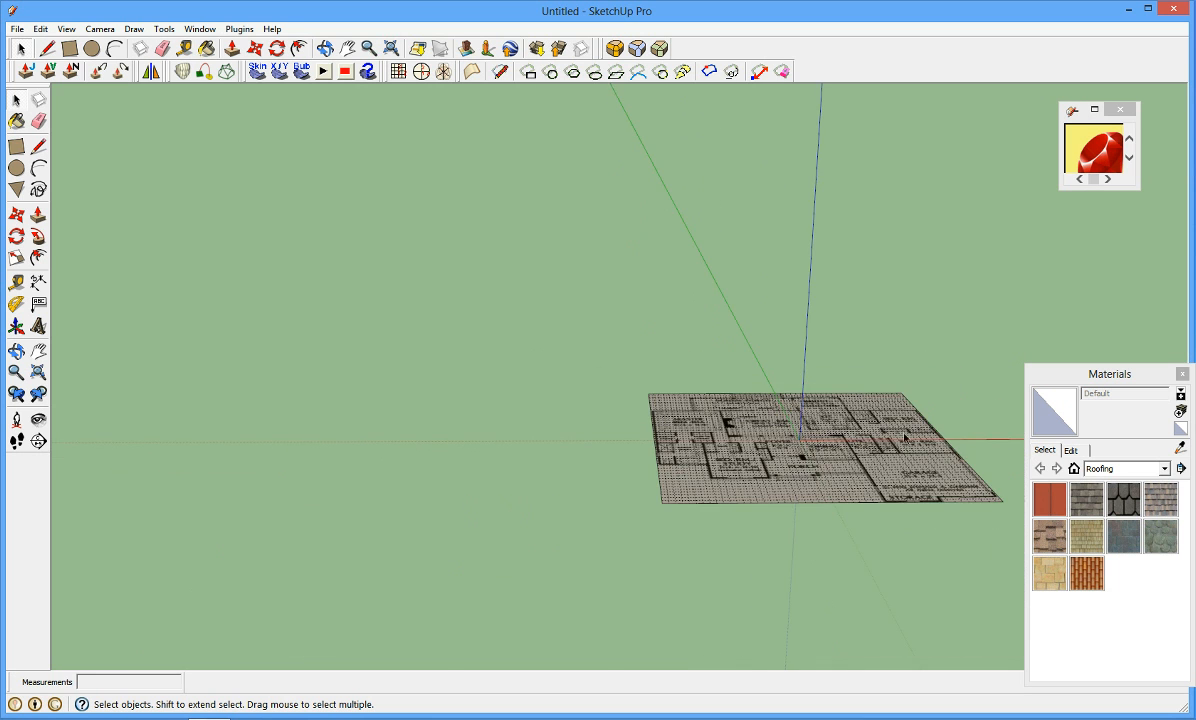
# - Draw a line along the front wall of the Bed Rm./Study, between its two outer corners
pyautogui.scroll(8, 924, 392)
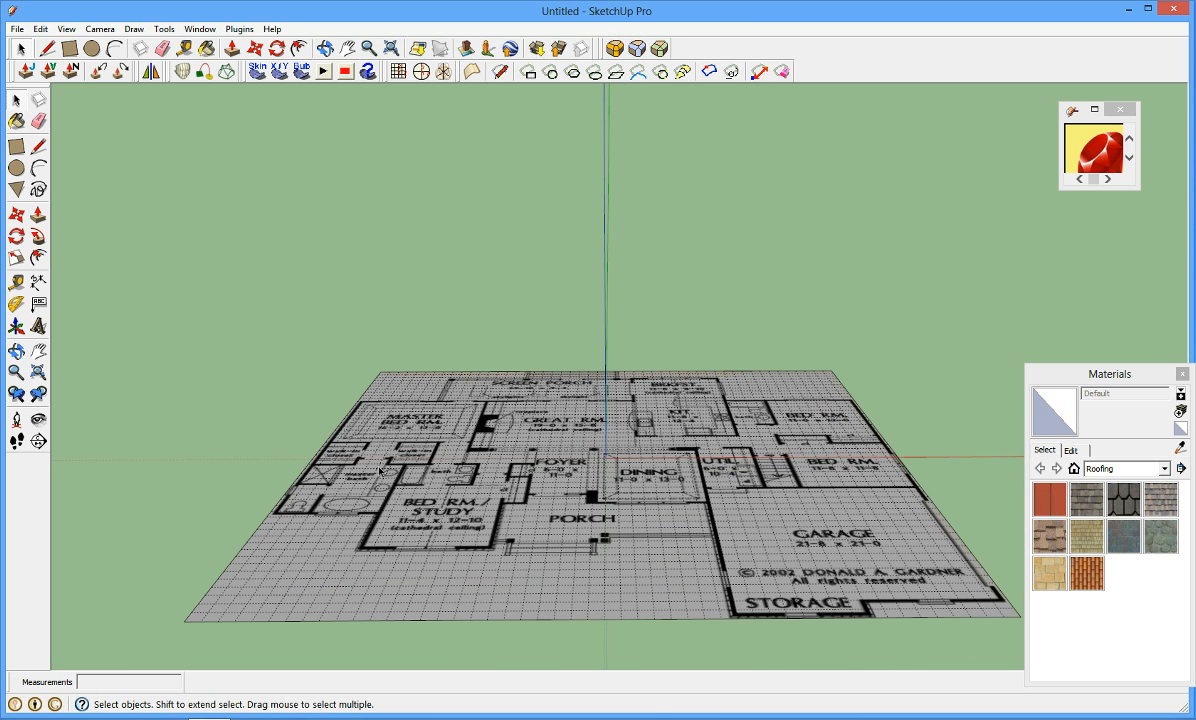
pyautogui.scroll(3, 380, 469)
pyautogui.scroll(-1, 407, 352)
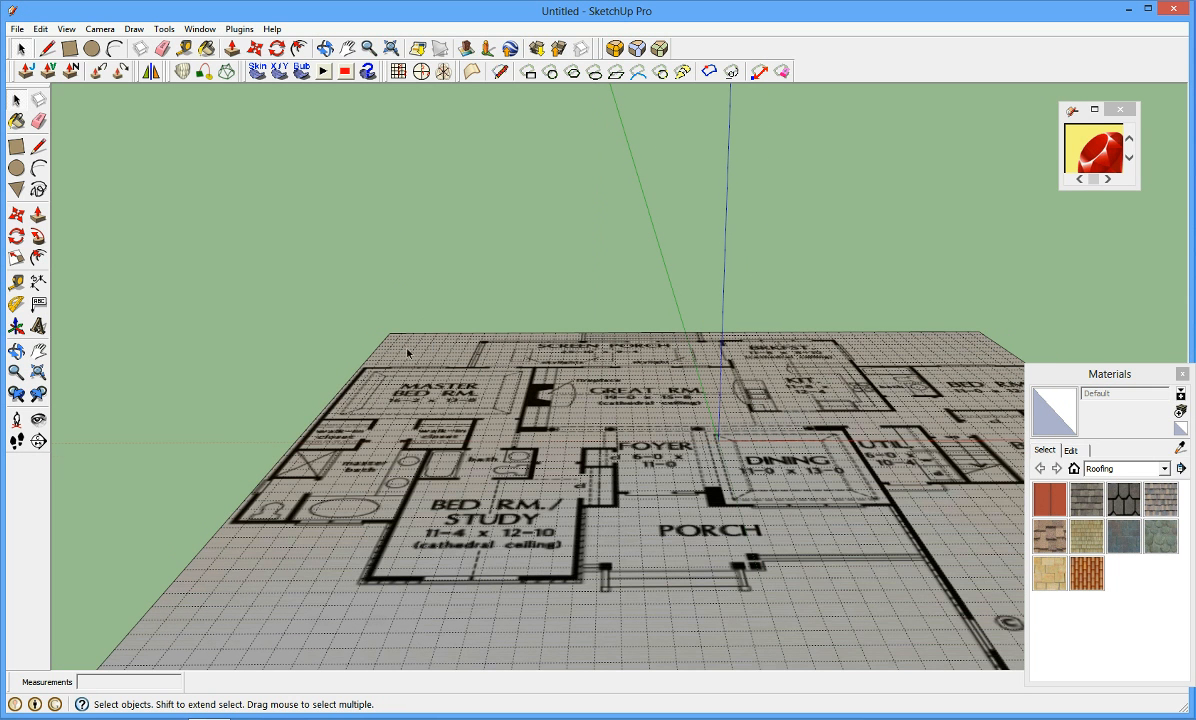
pyautogui.click(38, 147)
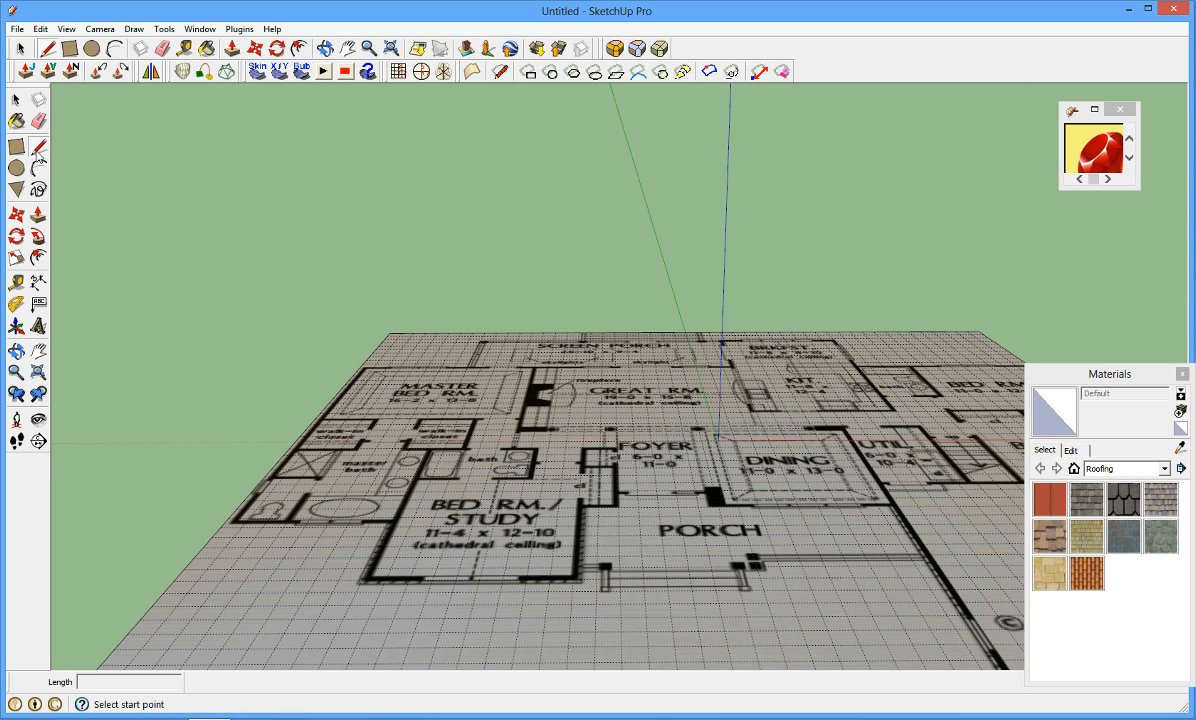
pyautogui.click(361, 578)
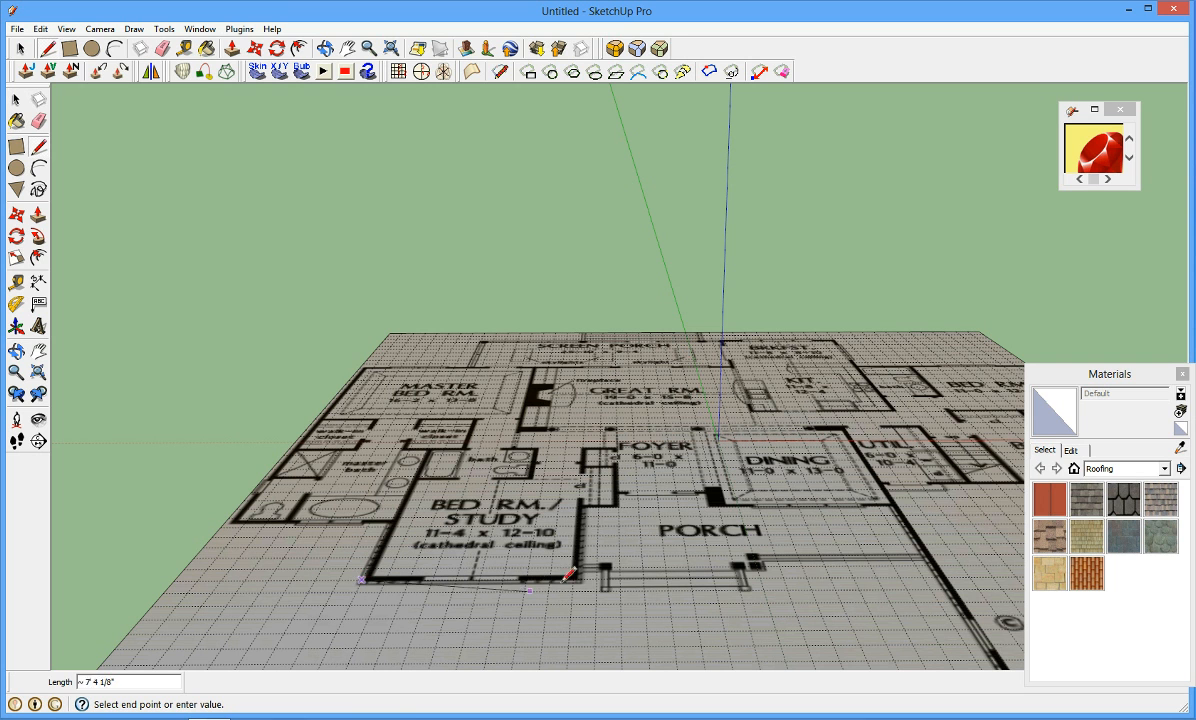
pyautogui.click(573, 578)
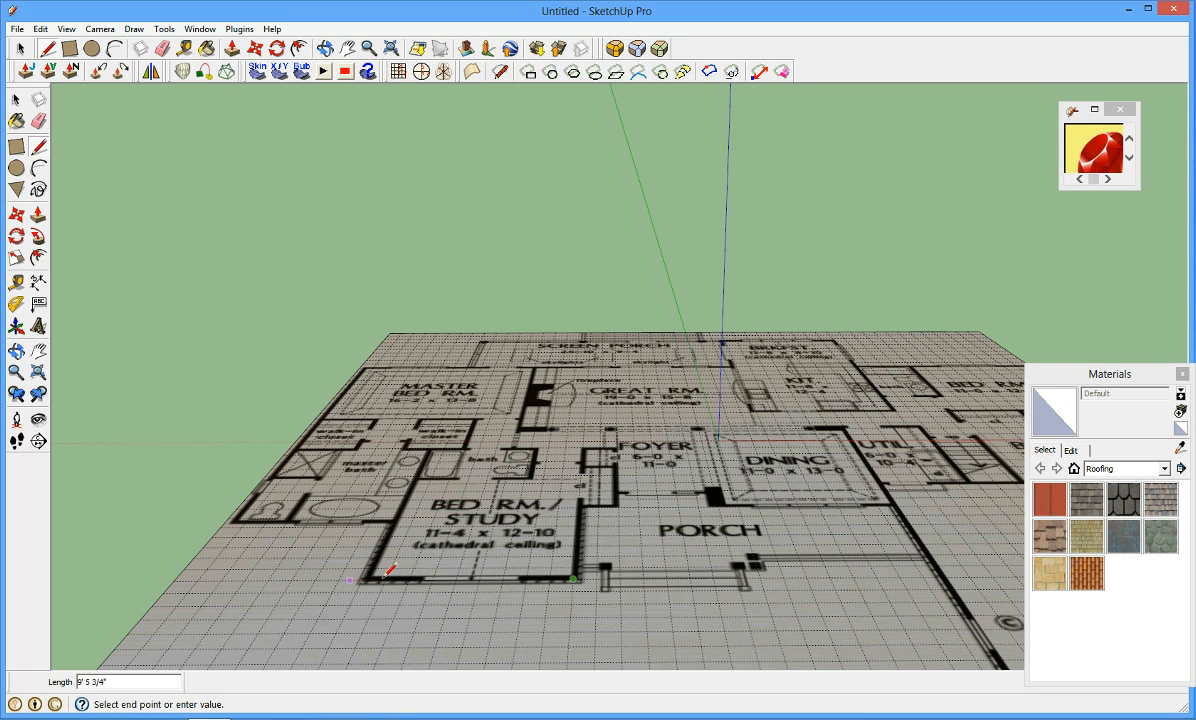
# - From the study's outer front corner, trace the side wall back about 5' 8", then the master bath front wall about 7' 9" to its outer corner
pyautogui.click(38, 146)
pyautogui.click(361, 579)
pyautogui.scroll(5, 390, 524)
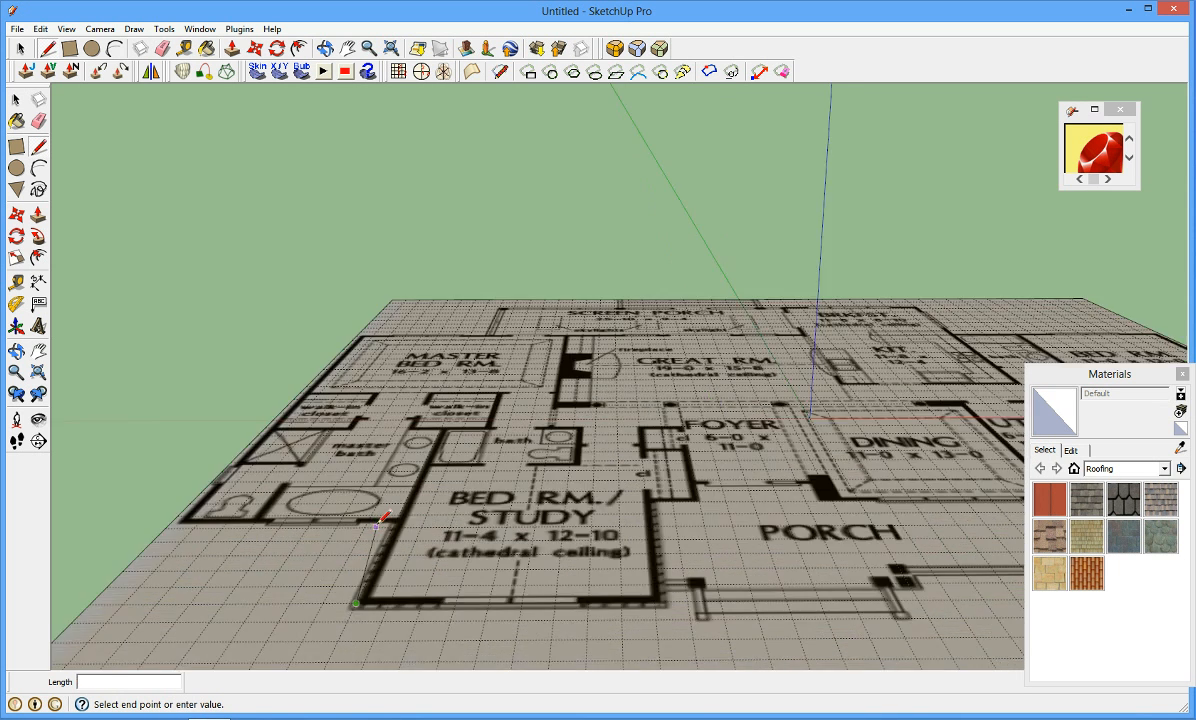
pyautogui.scroll(1, 386, 522)
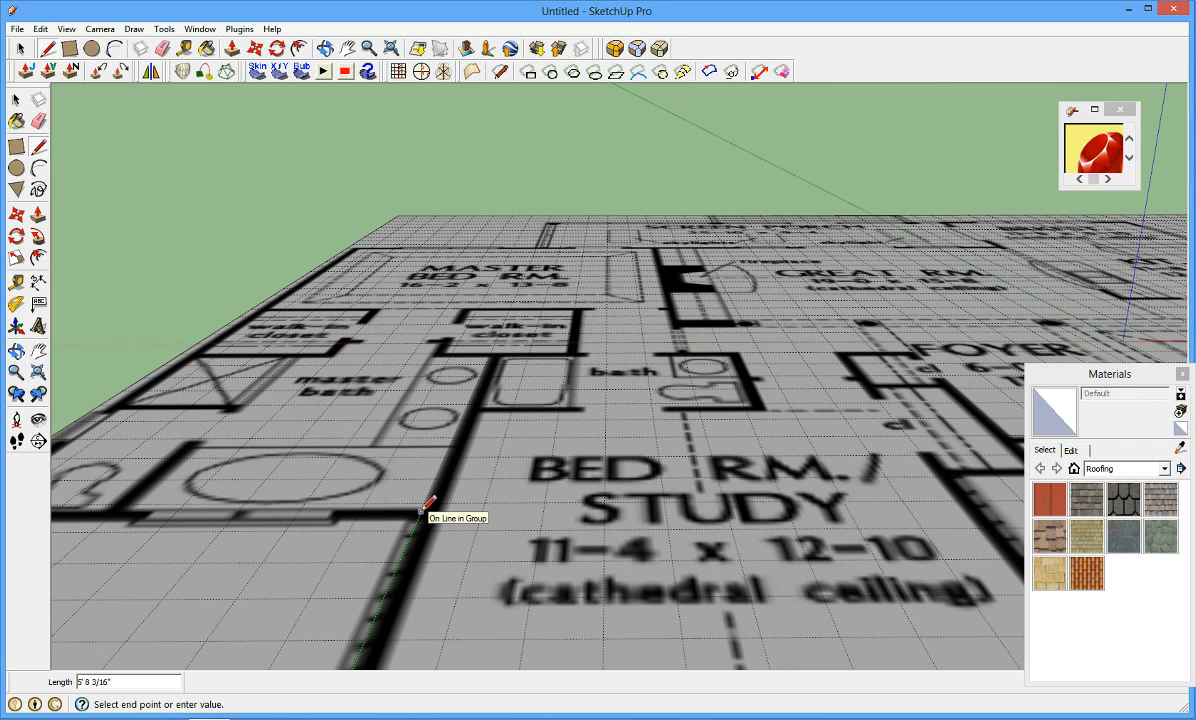
pyautogui.scroll(-6, 286, 494)
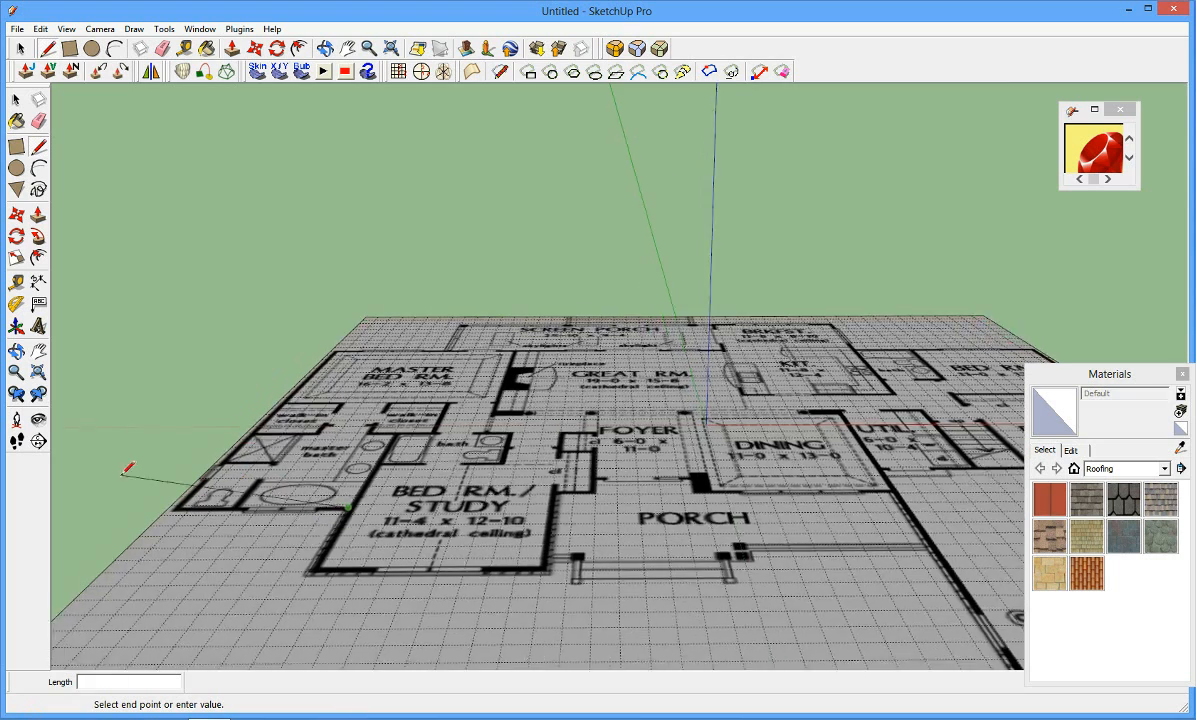
pyautogui.scroll(5, 186, 530)
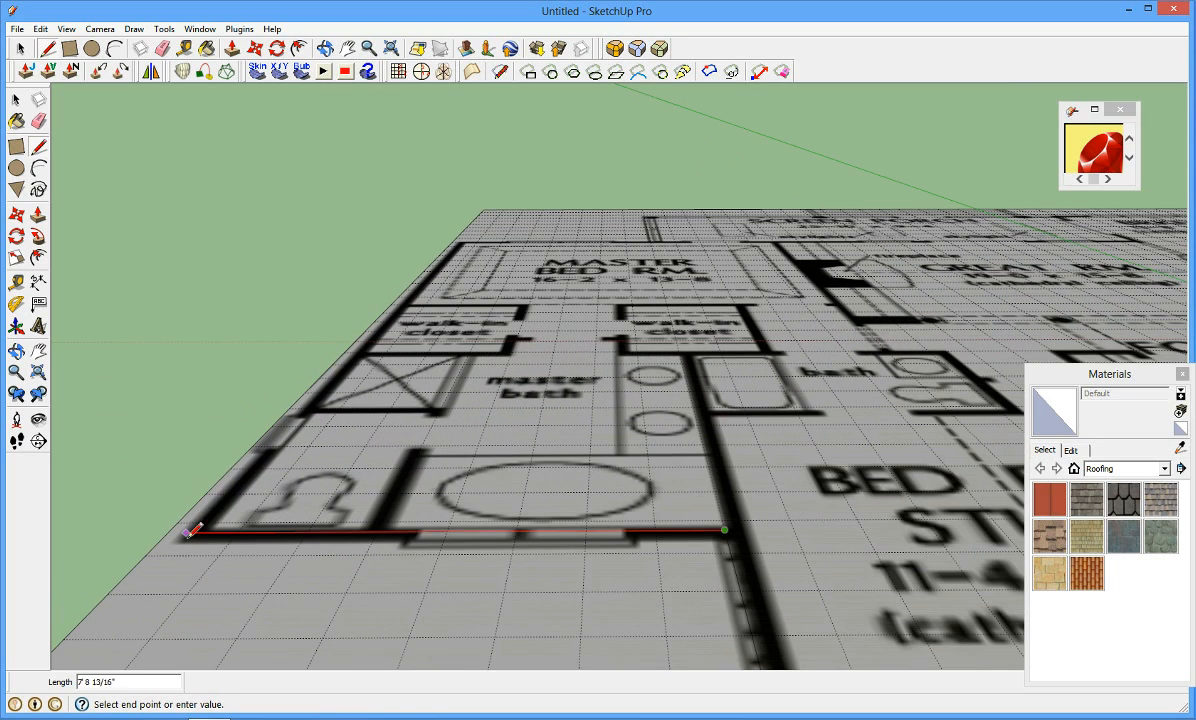
pyautogui.click(192, 531)
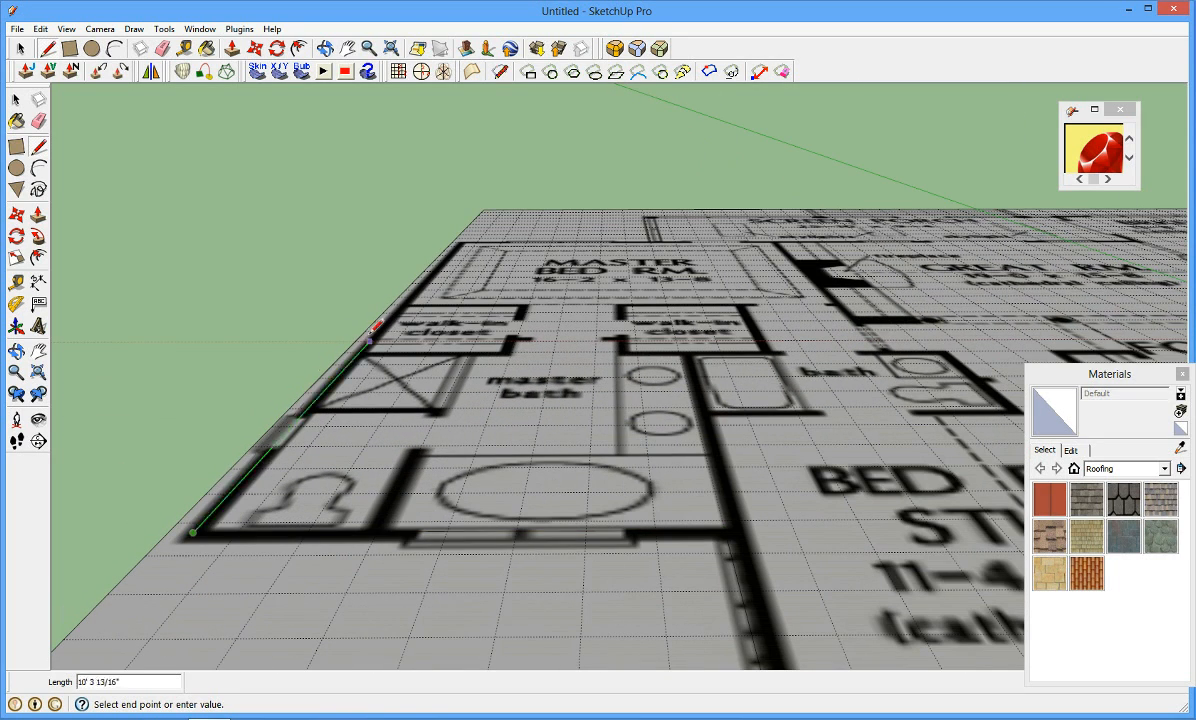
# - Trace the outer side wall from the master bath corner to the rear corner of the master bedroom, about 25' 4" along the green axis
pyautogui.scroll(-5, 375, 330)
pyautogui.scroll(3, 420, 262)
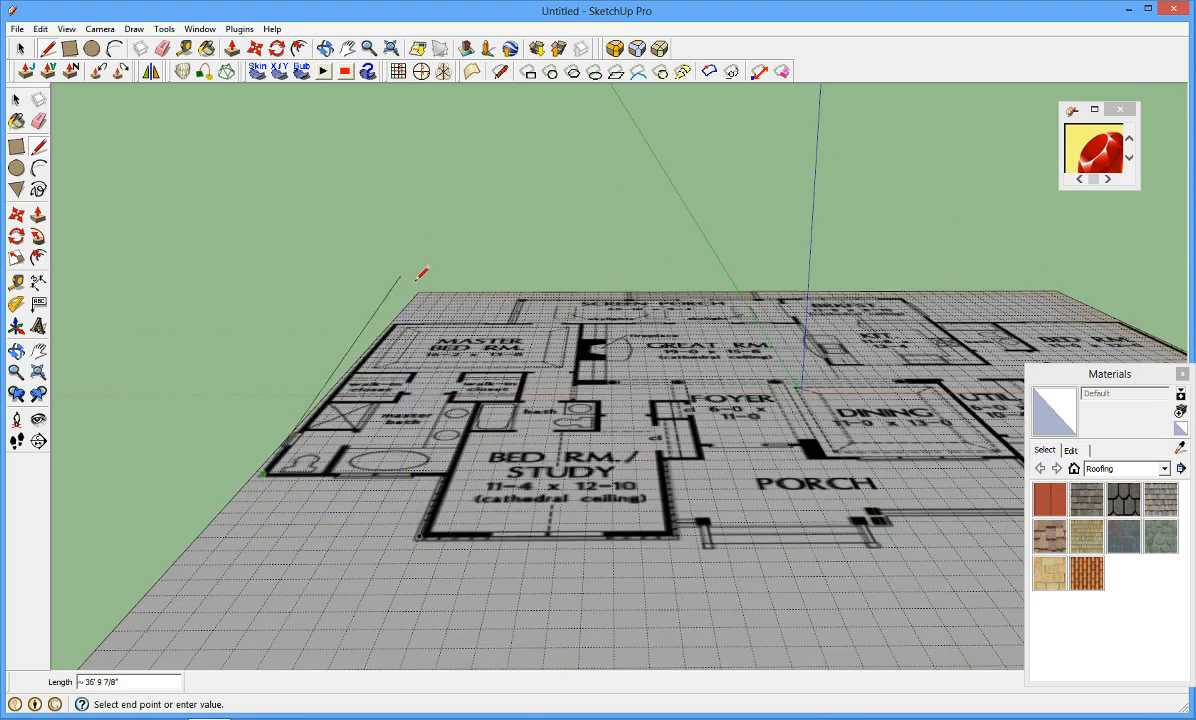
pyautogui.scroll(8, 390, 335)
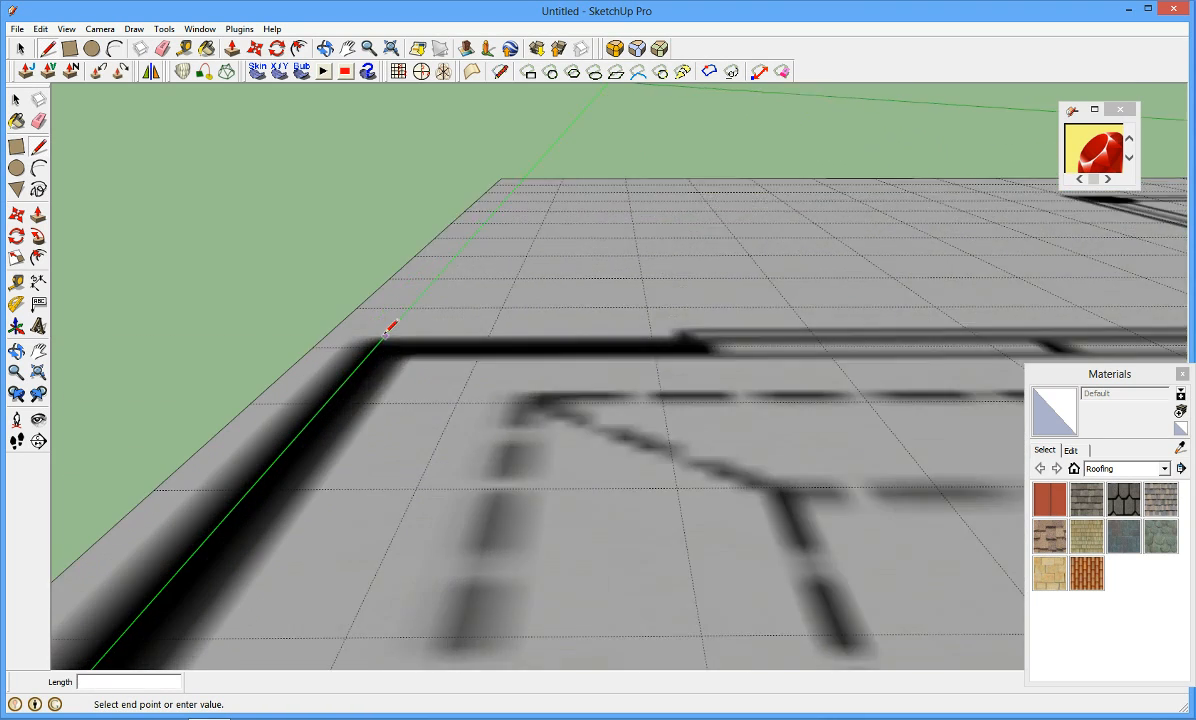
pyautogui.scroll(3, 390, 327)
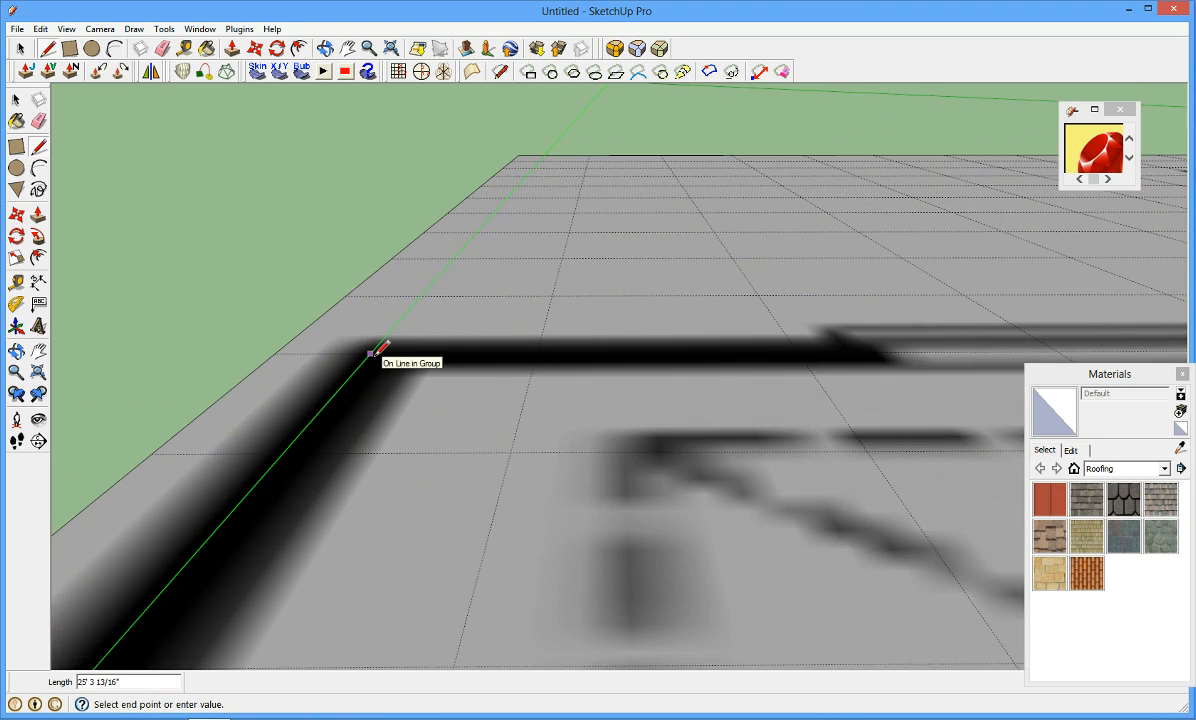
pyautogui.click(371, 353)
# - Trace the rear wall from the master bedroom corner past the great room to the breakfast room wall, about 27' 5" along the red axis
pyautogui.scroll(-5, 500, 347)
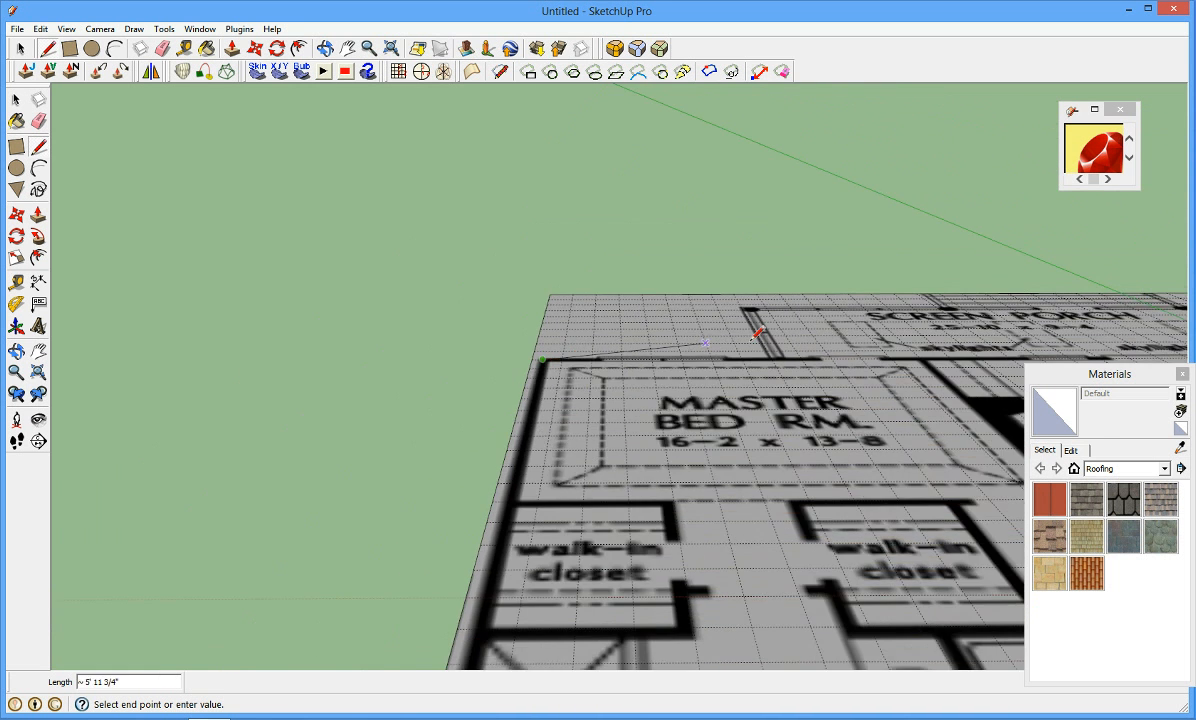
pyautogui.scroll(6, 757, 333)
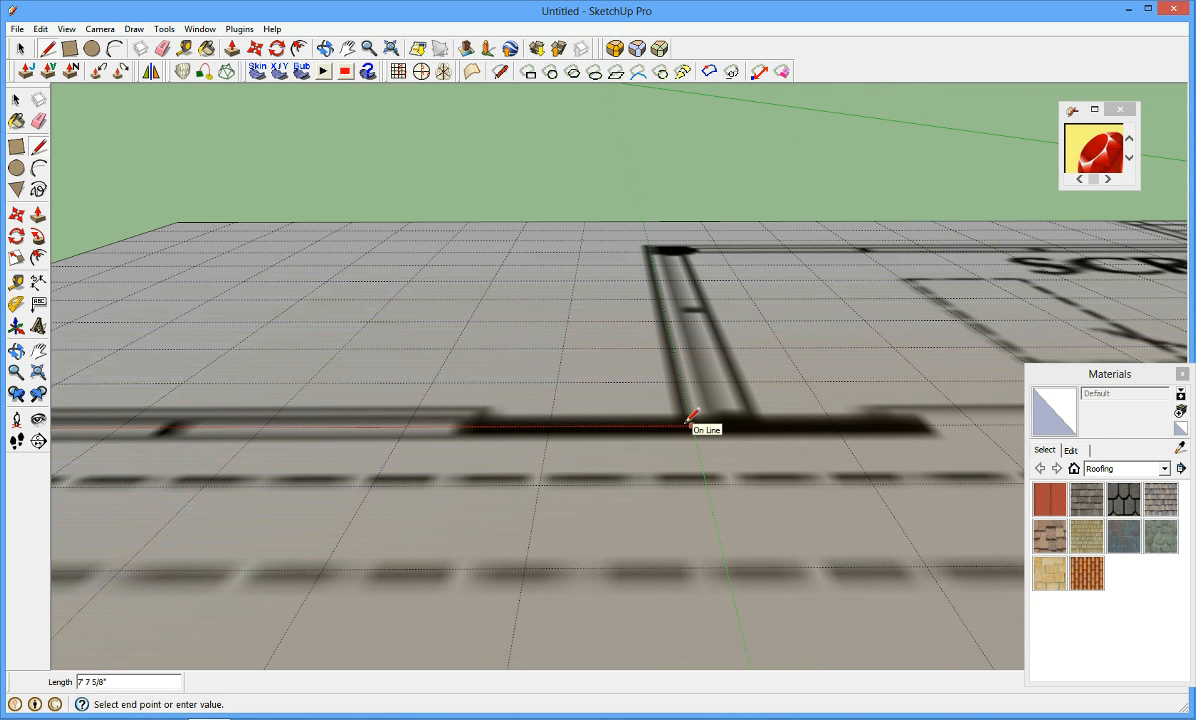
pyautogui.click(697, 420)
pyautogui.scroll(-5, 700, 418)
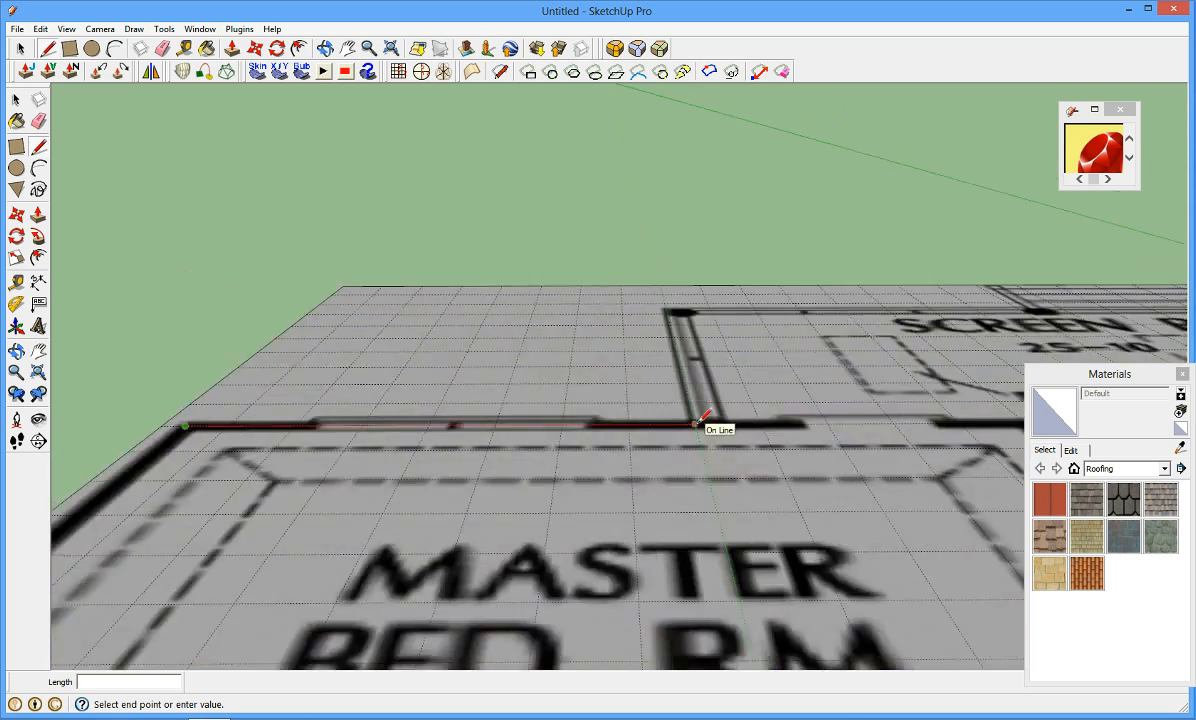
pyautogui.scroll(-3, 697, 420)
pyautogui.scroll(8, 800, 467)
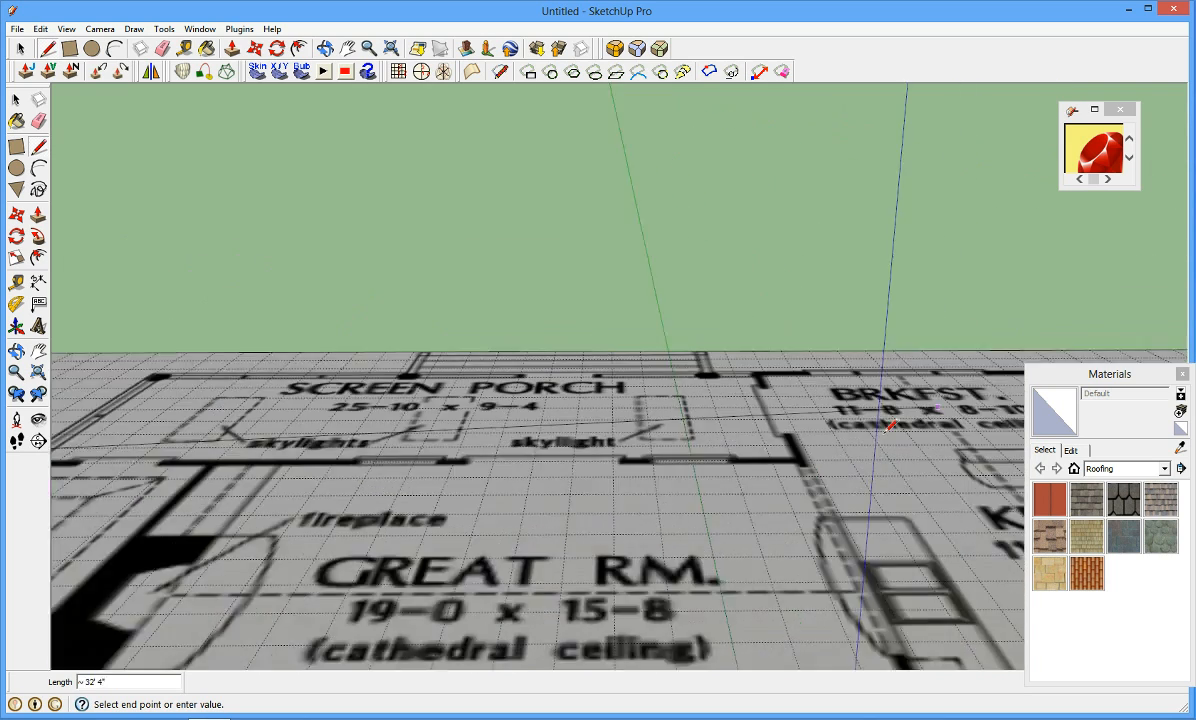
pyautogui.scroll(4, 800, 467)
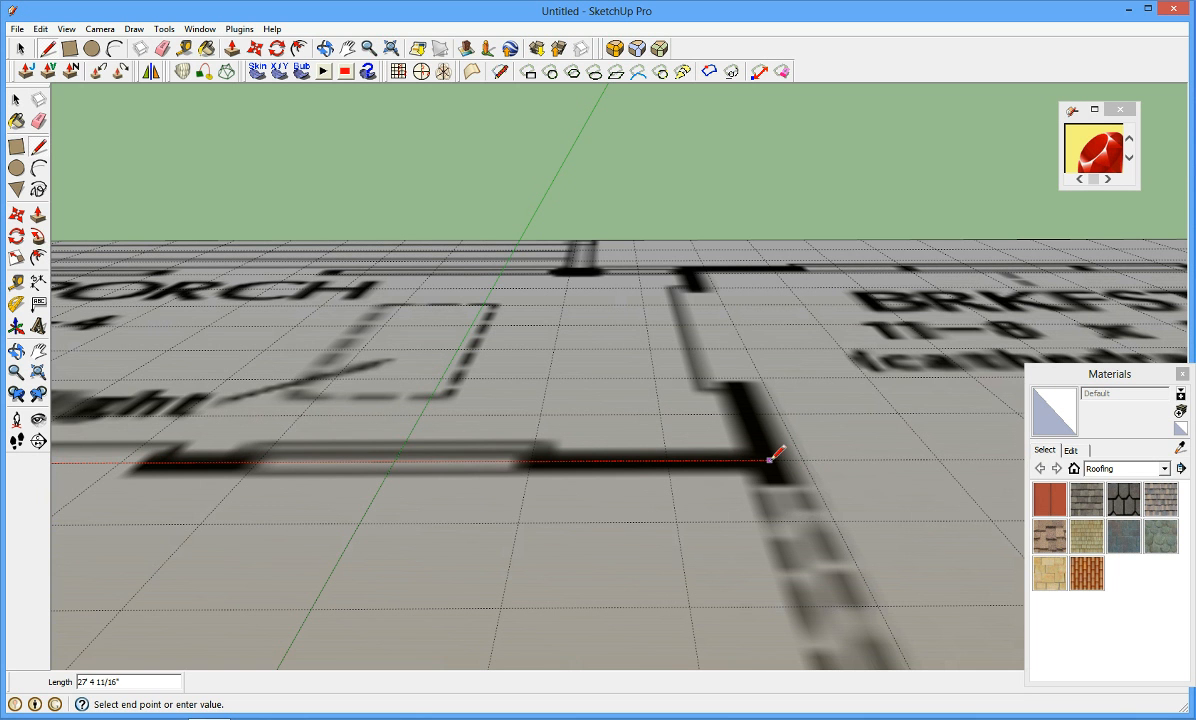
pyautogui.click(768, 460)
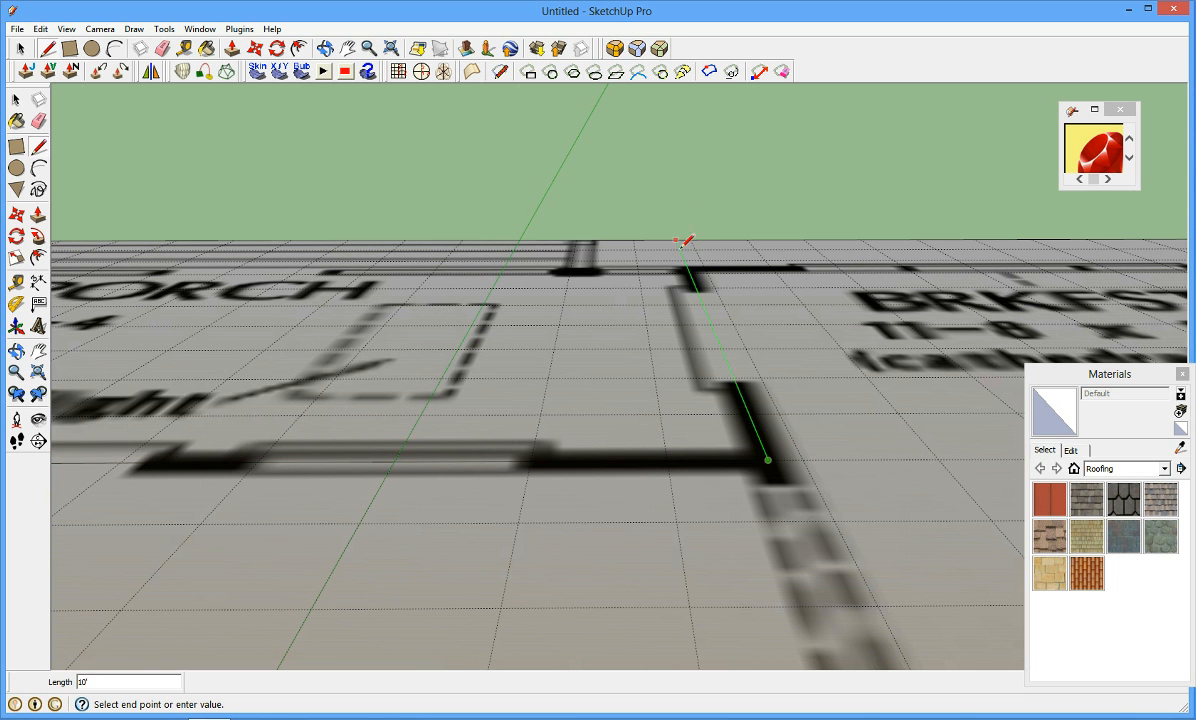
# - Trace the breakfast room's porch-side wall about 7' 4" to its rear corner, then its rear wall about 9' 2" to the outer corner
pyautogui.scroll(5, 687, 259)
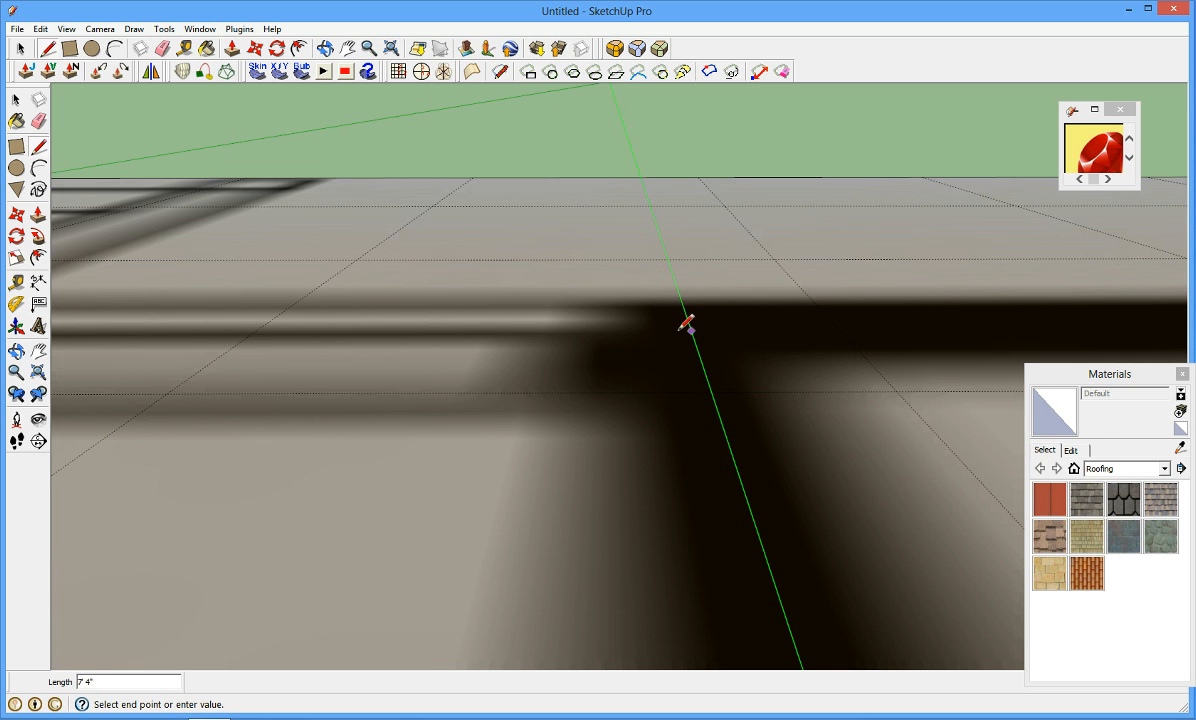
pyautogui.click(693, 331)
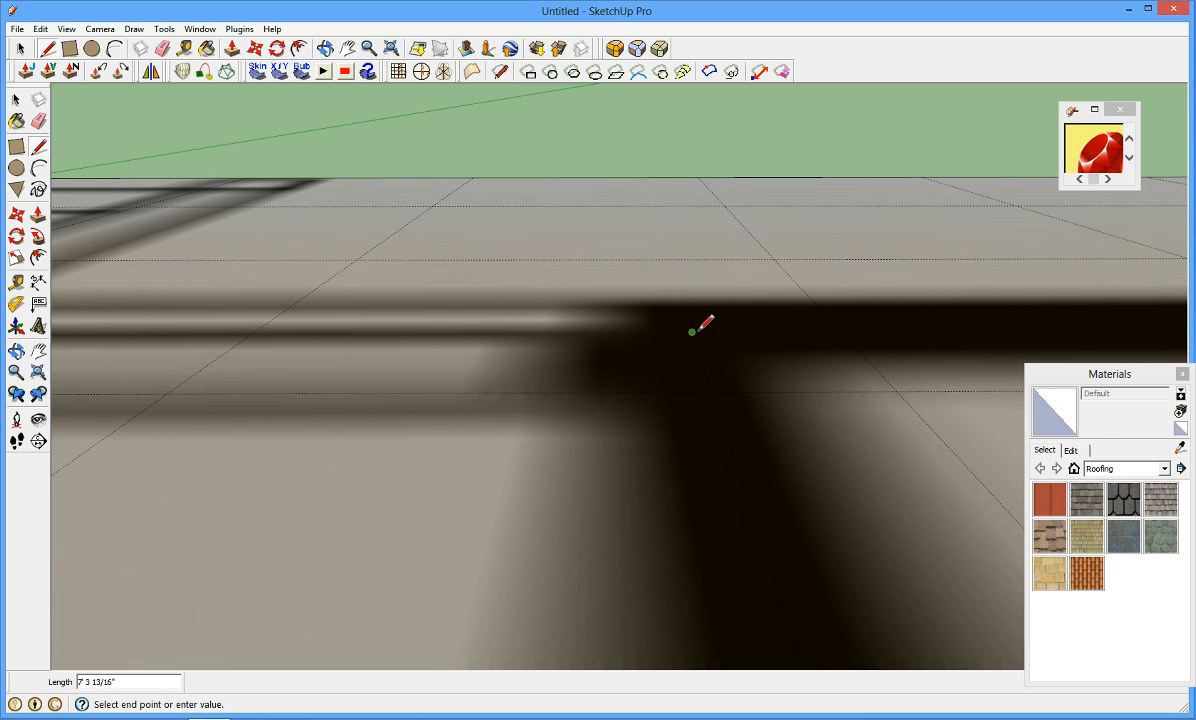
pyautogui.moveTo(800, 331); pyautogui.dragTo(534, 440, button='middle')
pyautogui.scroll(-5, 774, 395)
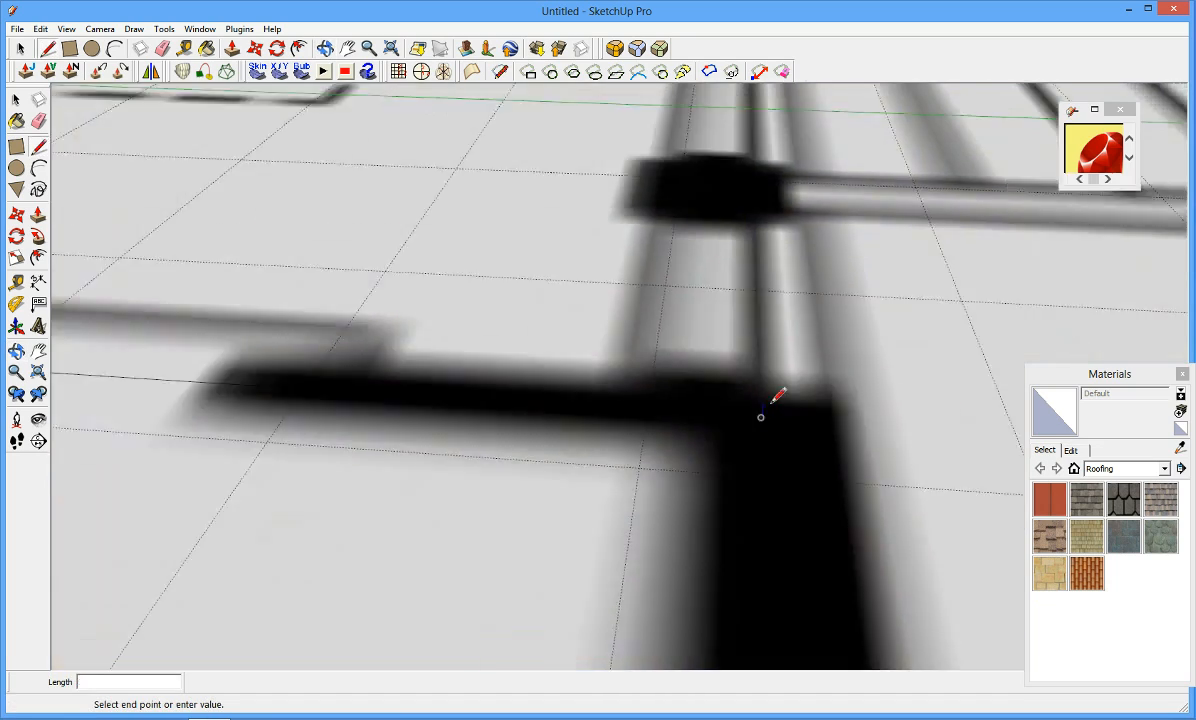
pyautogui.scroll(-5, 770, 403)
pyautogui.scroll(6, 771, 494)
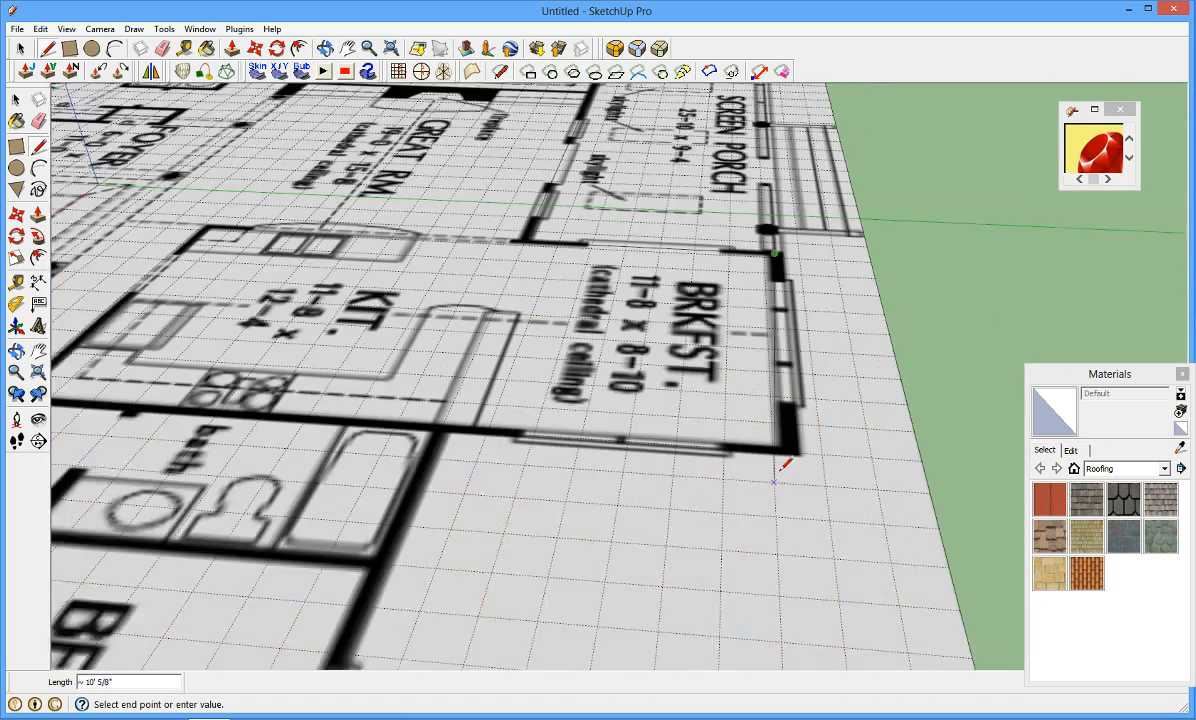
pyautogui.scroll(4, 804, 424)
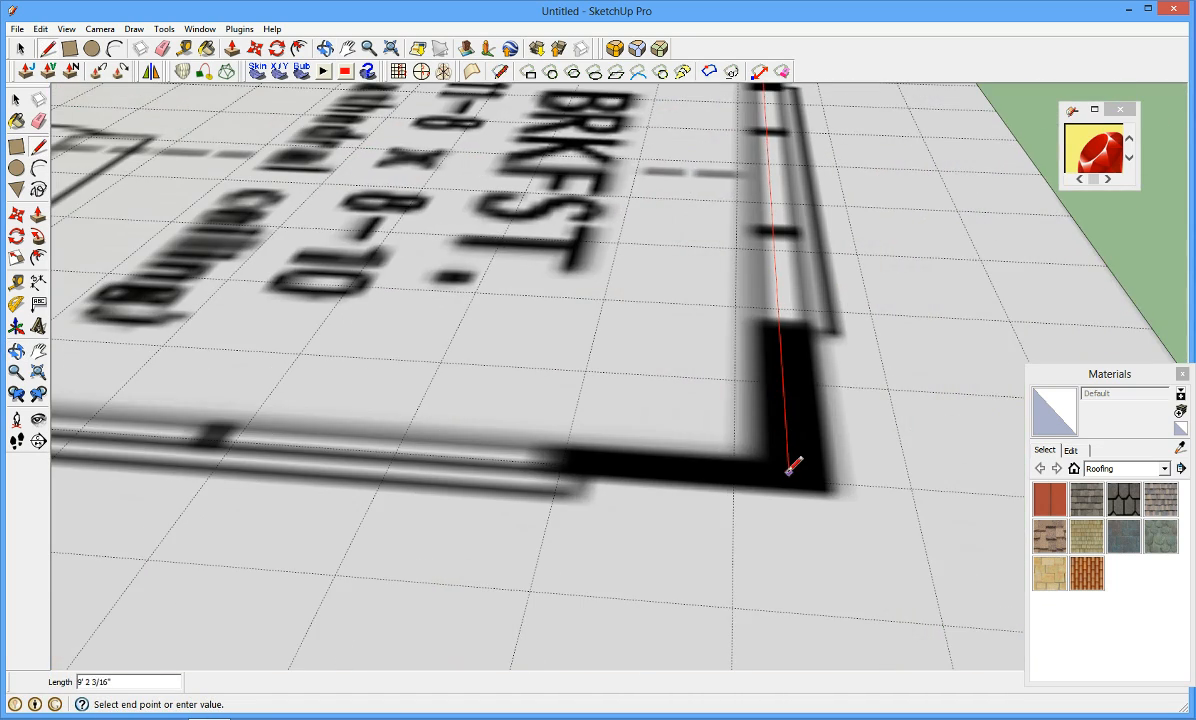
pyautogui.click(790, 480)
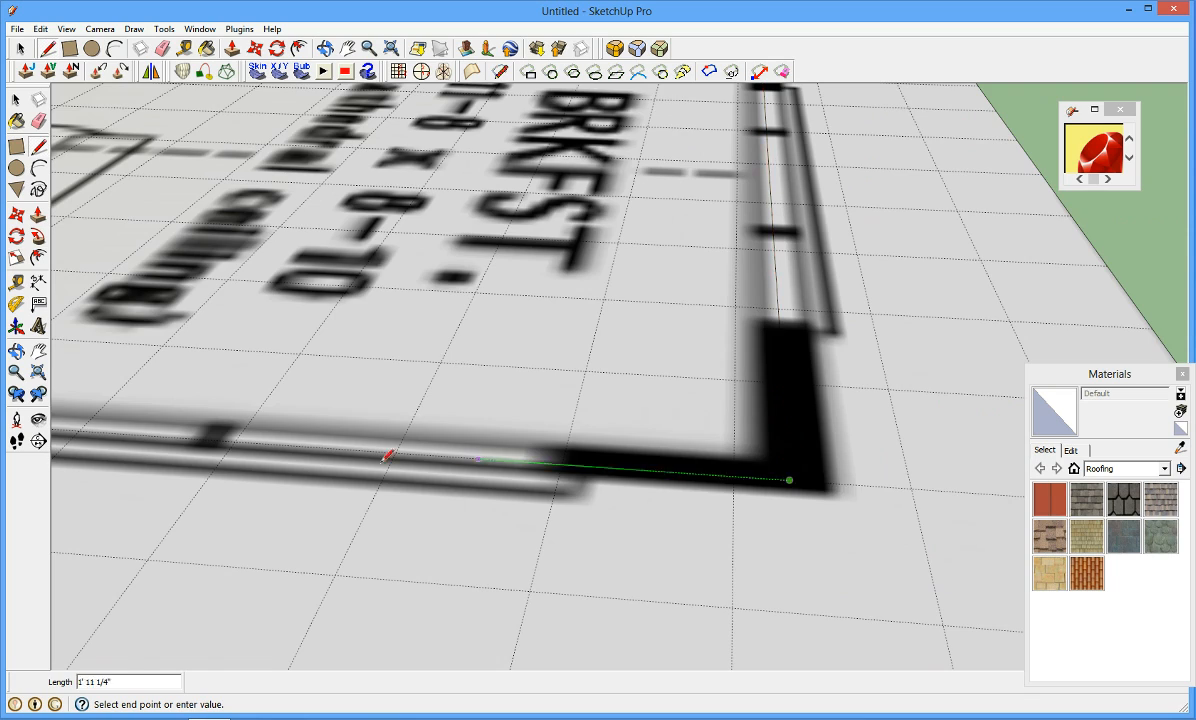
# - Trace the breakfast room's outer side wall about 7' 4" to where it meets the bath's rear wall
pyautogui.scroll(-6, 340, 455)
pyautogui.scroll(2, 178, 450)
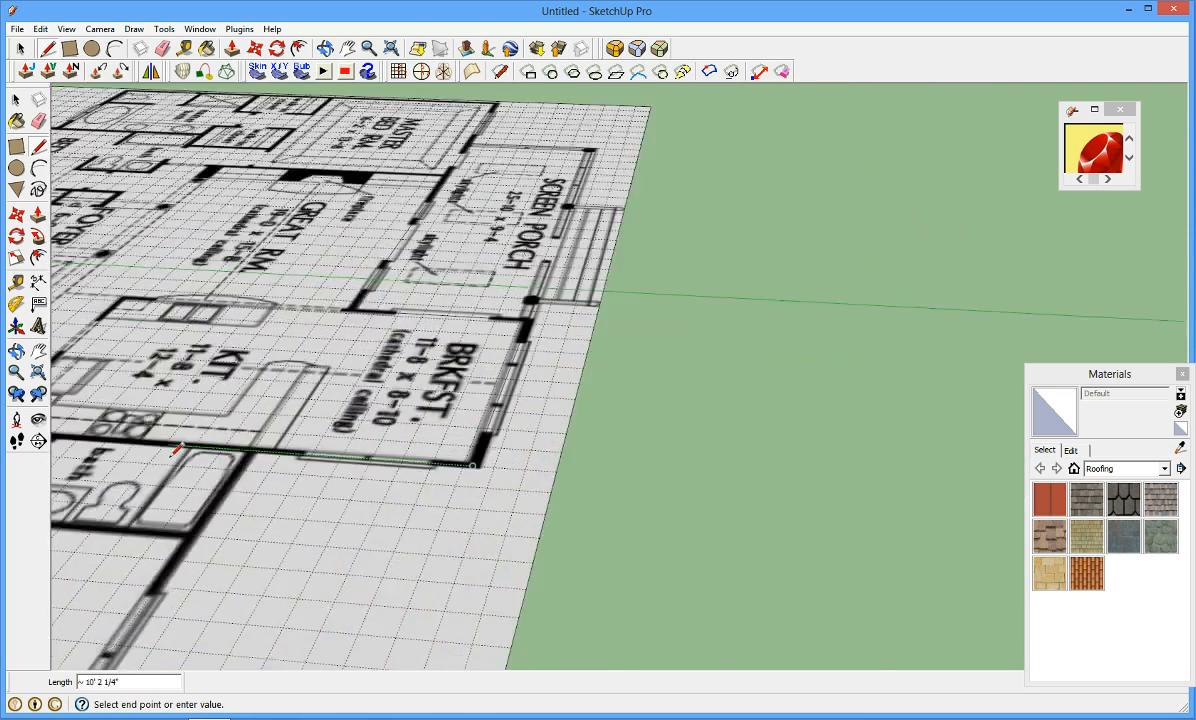
pyautogui.scroll(6, 178, 451)
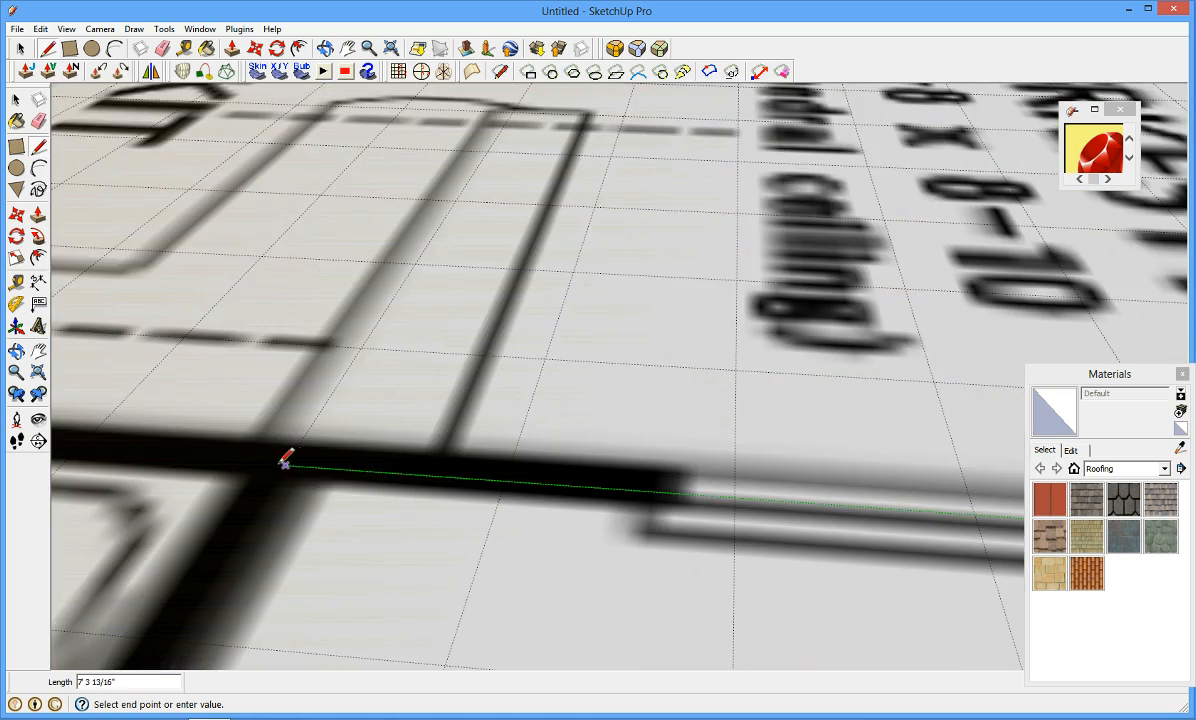
pyautogui.scroll(-5, 288, 460)
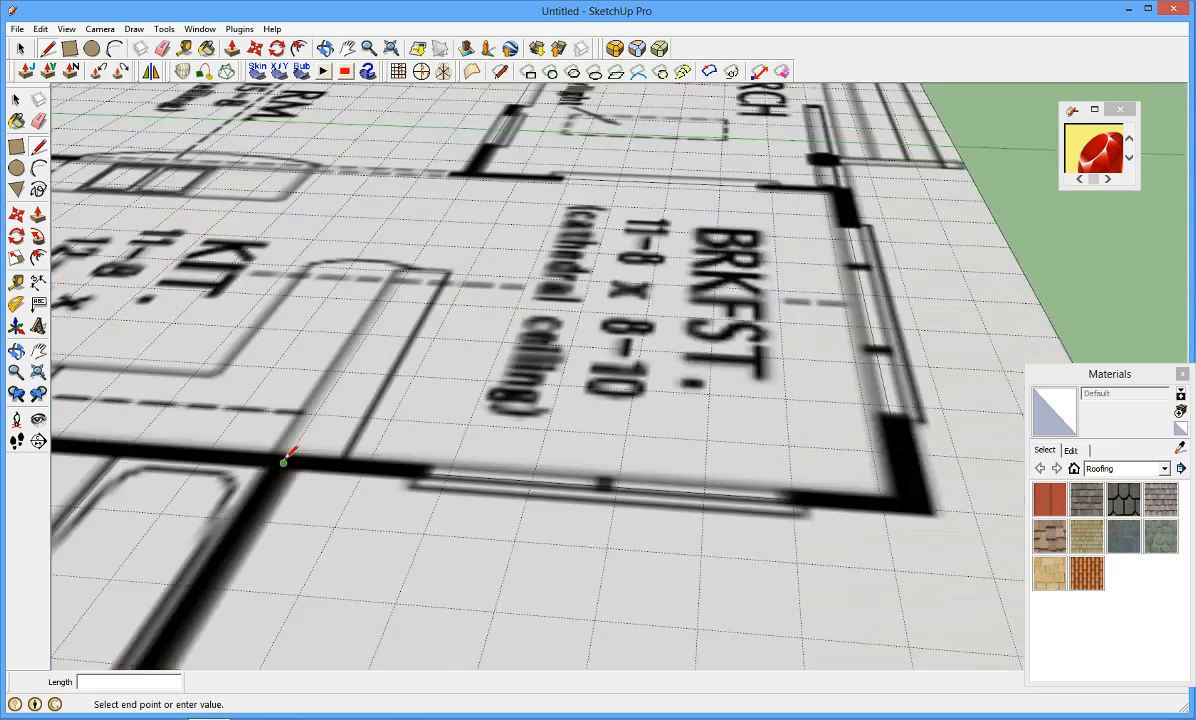
# - Trace the rear wall of the bath and bedroom about 12' 8" to the bedroom's outer corner
pyautogui.scroll(-1, 224, 566)
pyautogui.scroll(7, 240, 510)
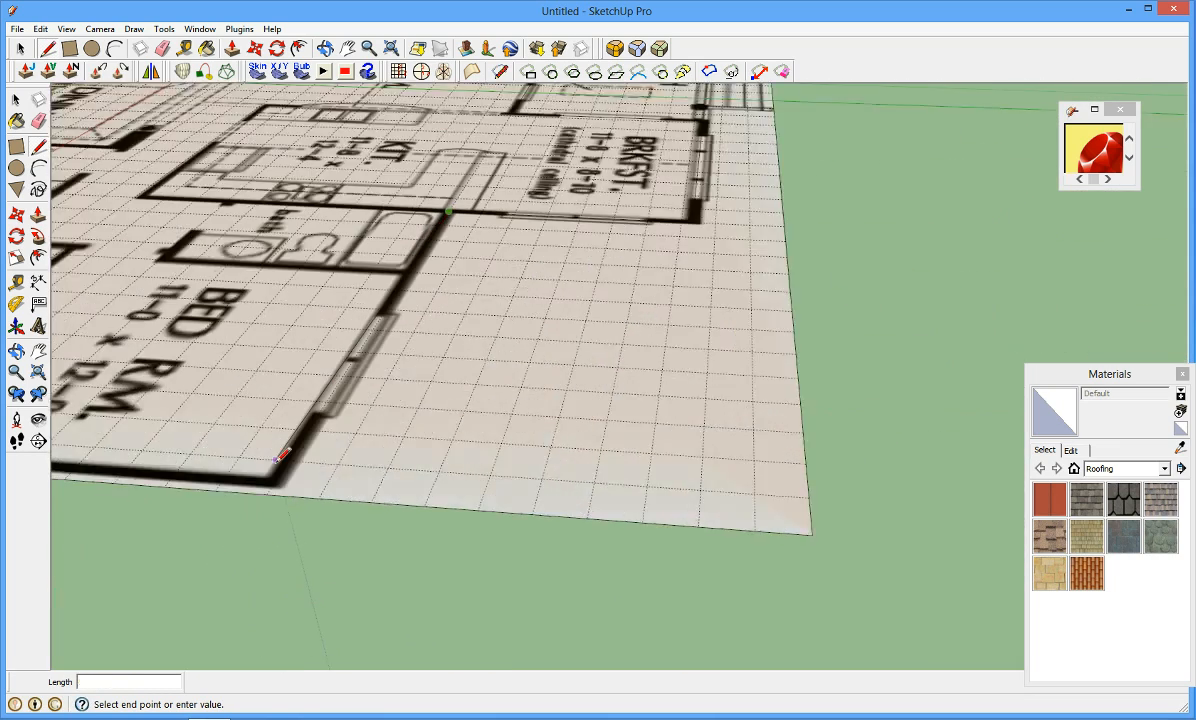
pyautogui.click(275, 492)
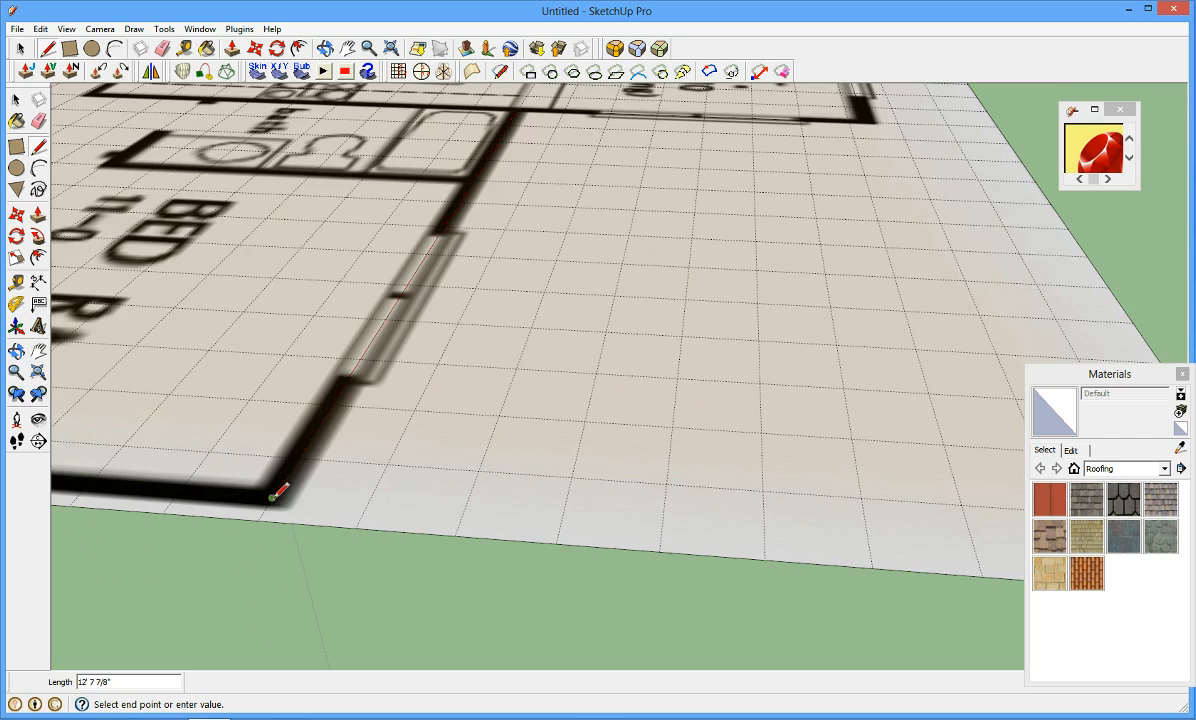
# - Trace the long outer wall past both bedrooms and the garage to the garage's front corner, 38' along the green axis
pyautogui.scroll(-5, 276, 490)
pyautogui.scroll(2, 113, 472)
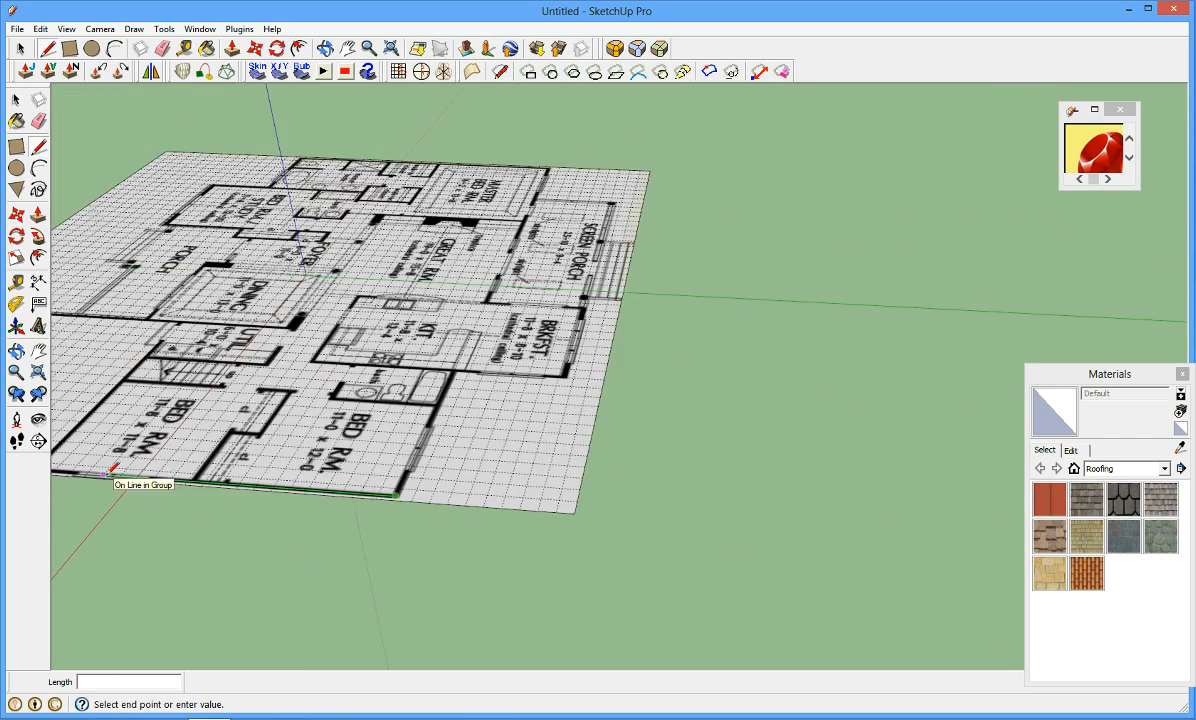
pyautogui.scroll(-5, 140, 480)
pyautogui.scroll(3, 70, 425)
pyautogui.scroll(7, 90, 432)
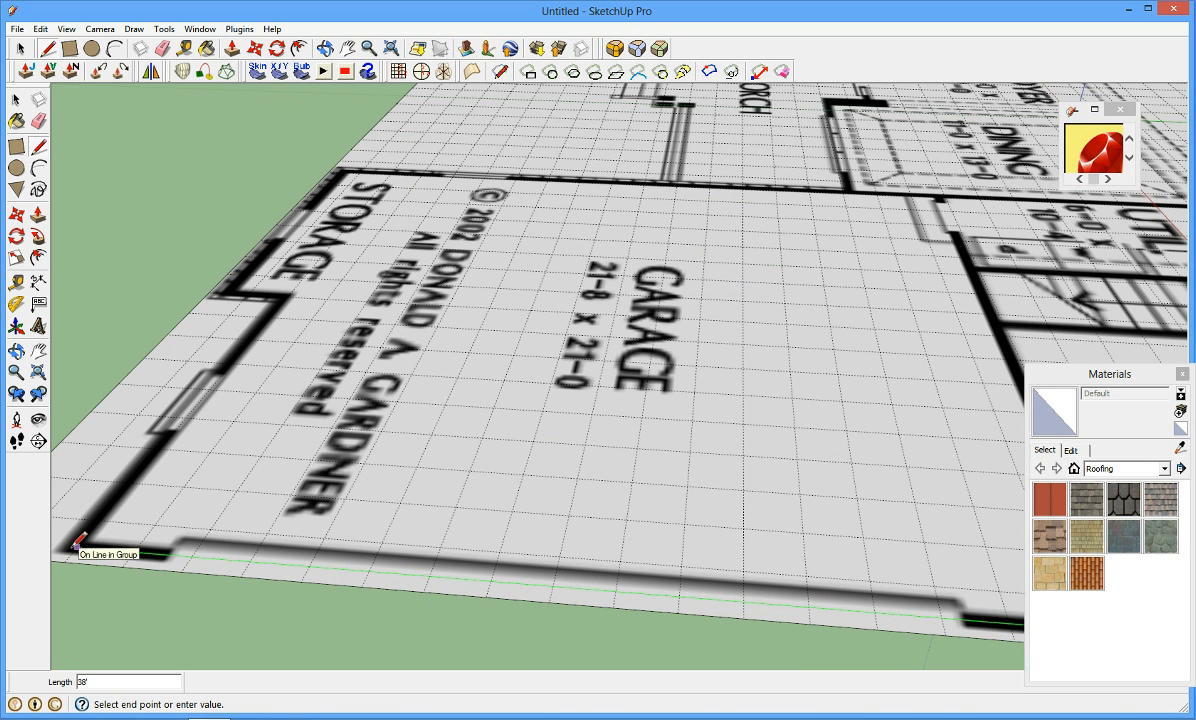
pyautogui.click(76, 544)
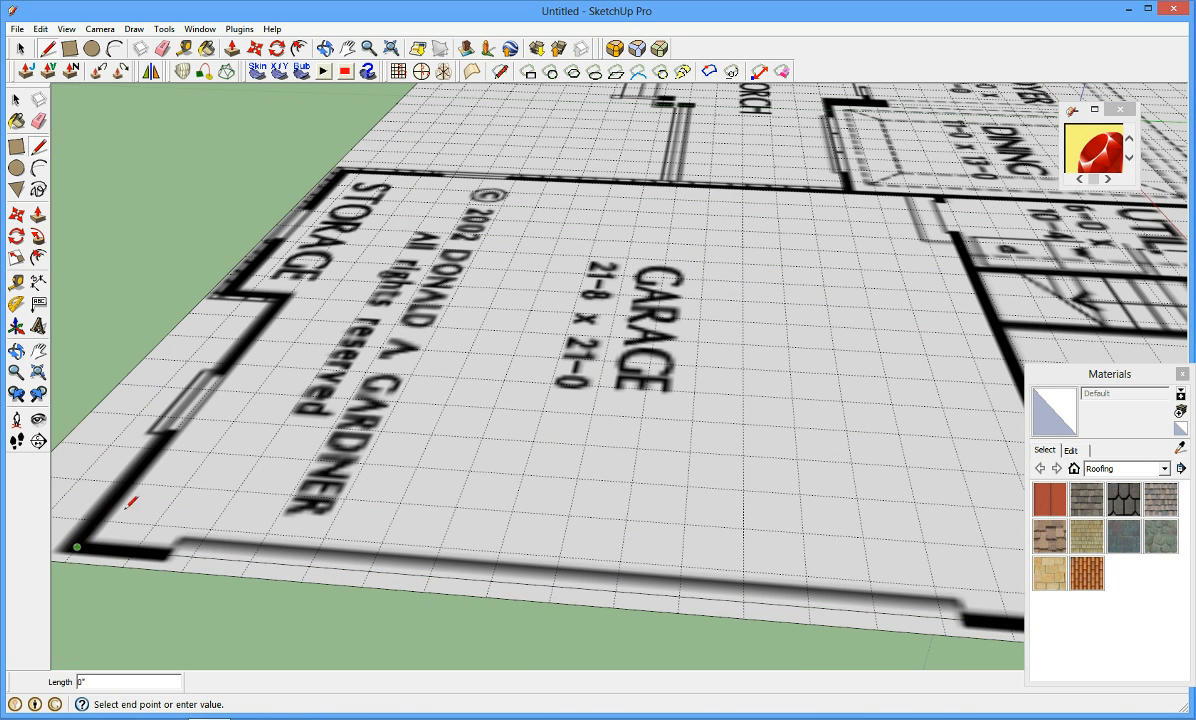
# - Trace the garage front wall to the storage jog, then follow the jog outward about 1' 7" to the storage corner
pyautogui.click(287, 295)
pyautogui.scroll(5, 222, 272)
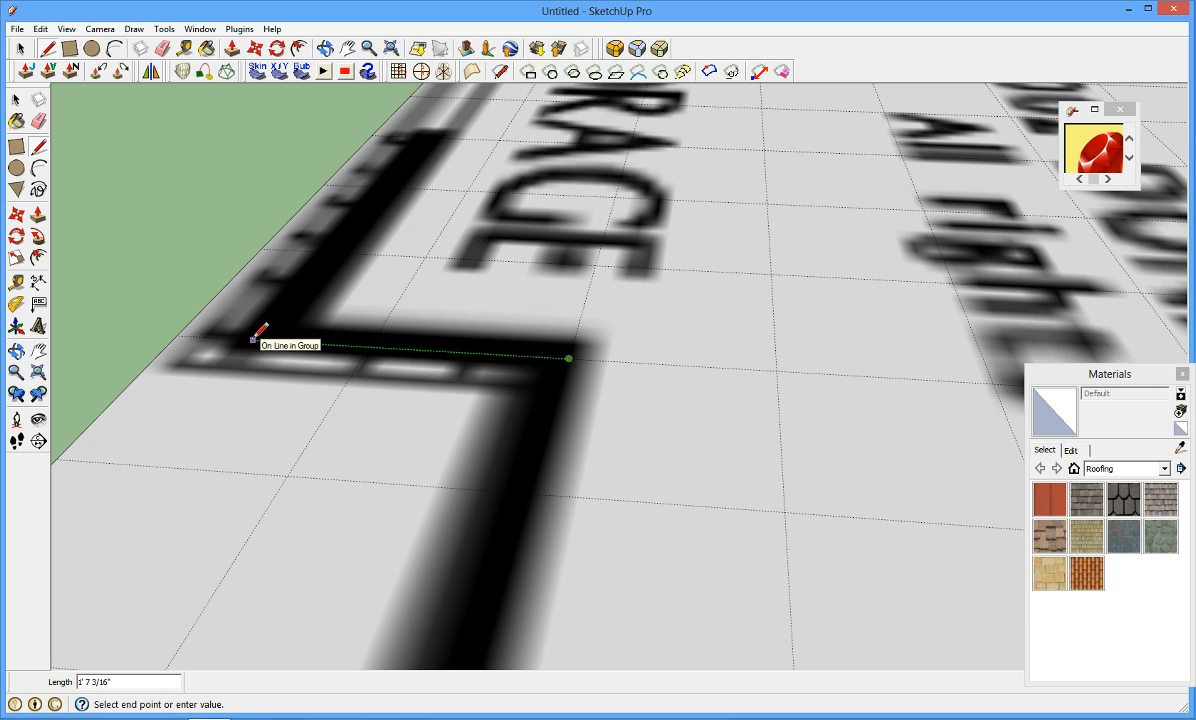
pyautogui.click(258, 340)
pyautogui.scroll(-2, 392, 214)
pyautogui.scroll(-4, 388, 226)
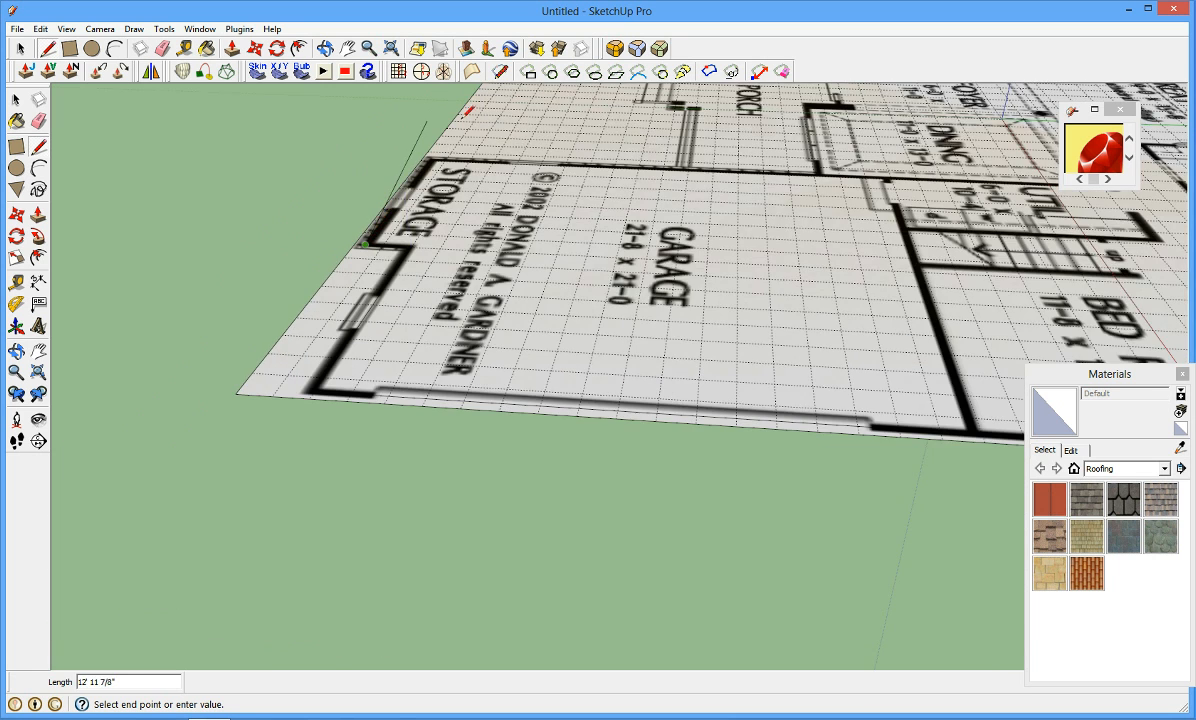
# - Trace the storage room's outer wall about 8' 2" along the red axis to its far corner
pyautogui.scroll(5, 450, 168)
pyautogui.scroll(2, 390, 255)
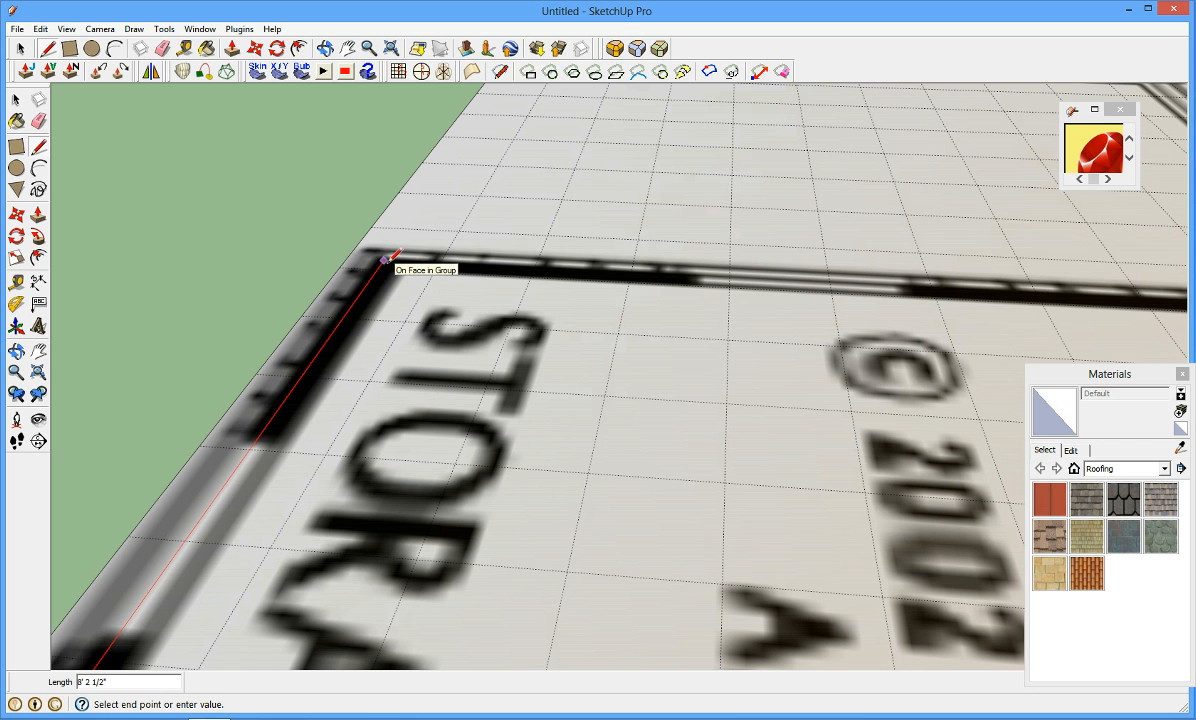
# - Trace the storage and garage side wall about 10' 2" along the green axis to the porch's front edge
pyautogui.scroll(-5, 1121, 278)
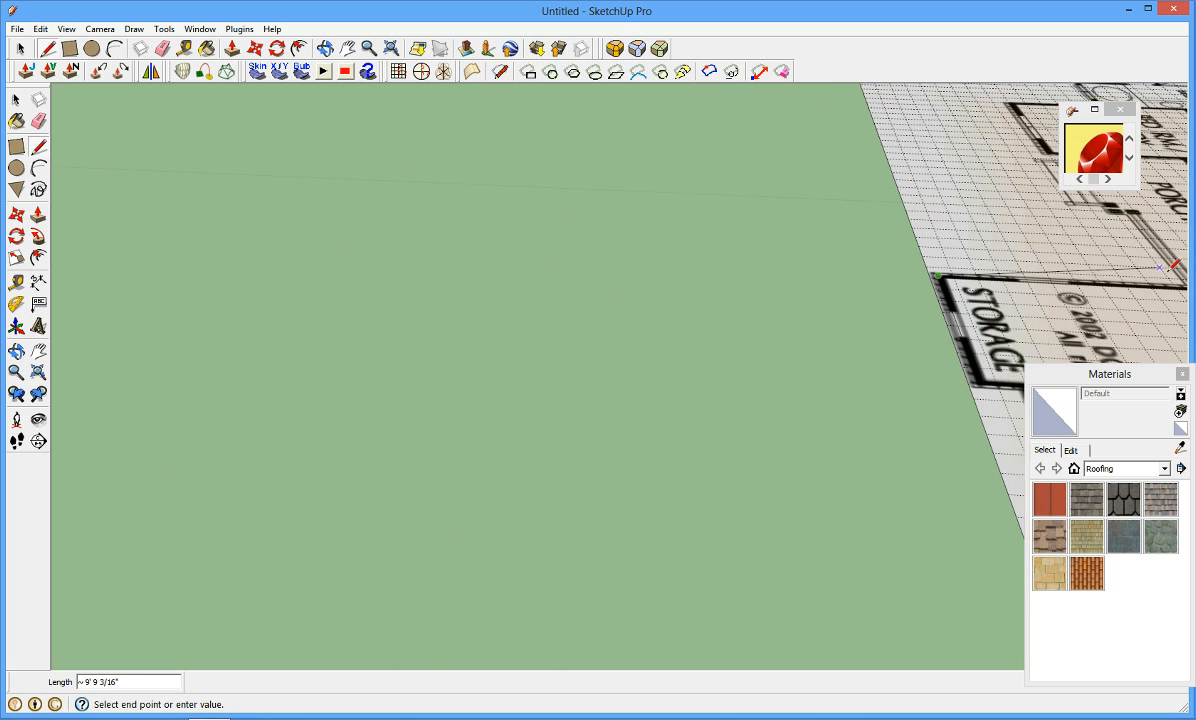
pyautogui.scroll(5, 1185, 285)
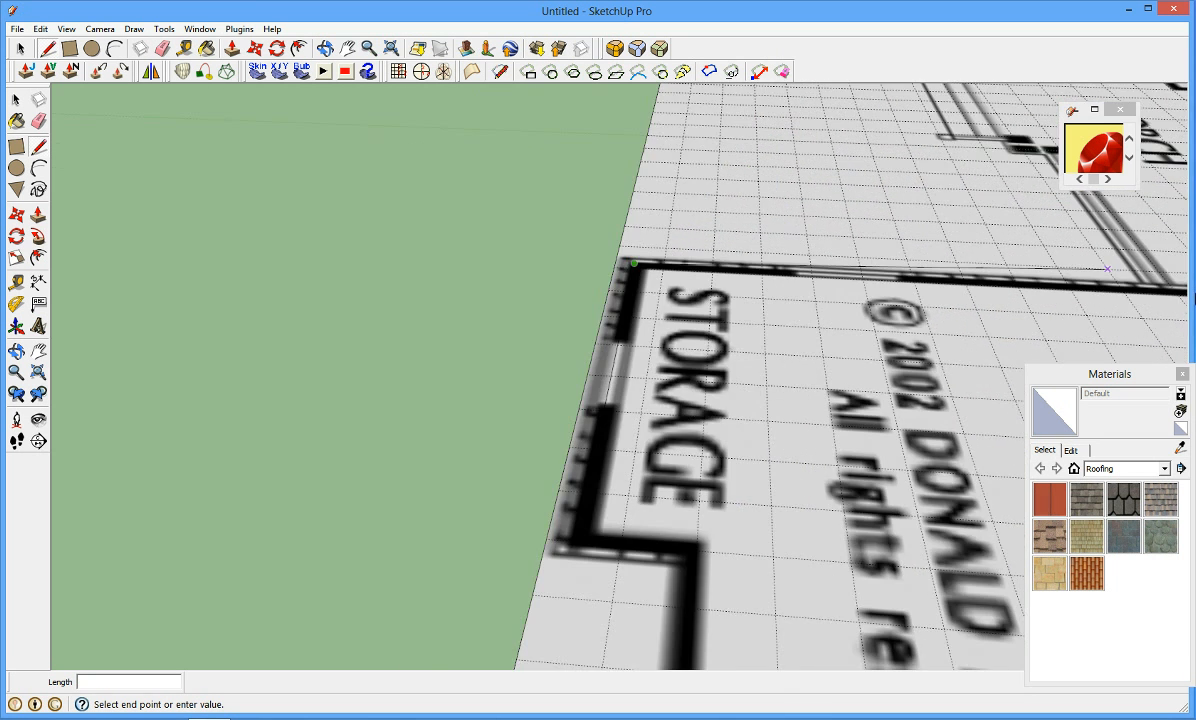
pyautogui.scroll(2, 1188, 295)
pyautogui.scroll(-8, 1165, 270)
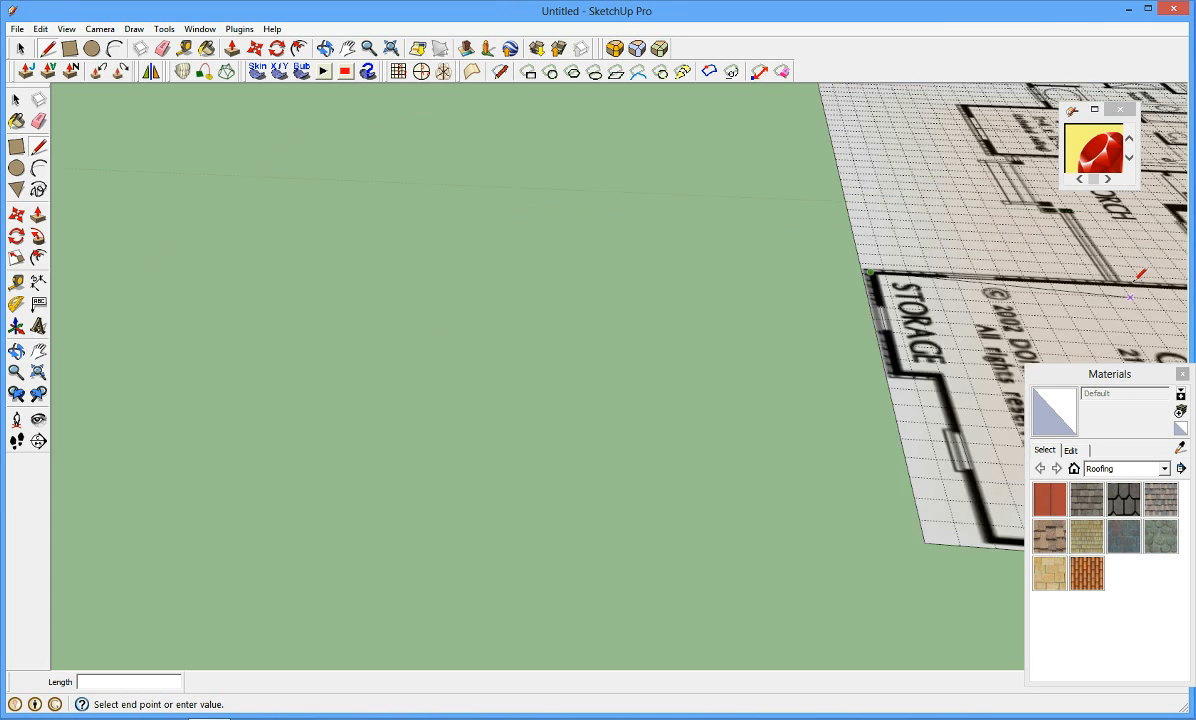
pyautogui.scroll(-6, 1155, 265)
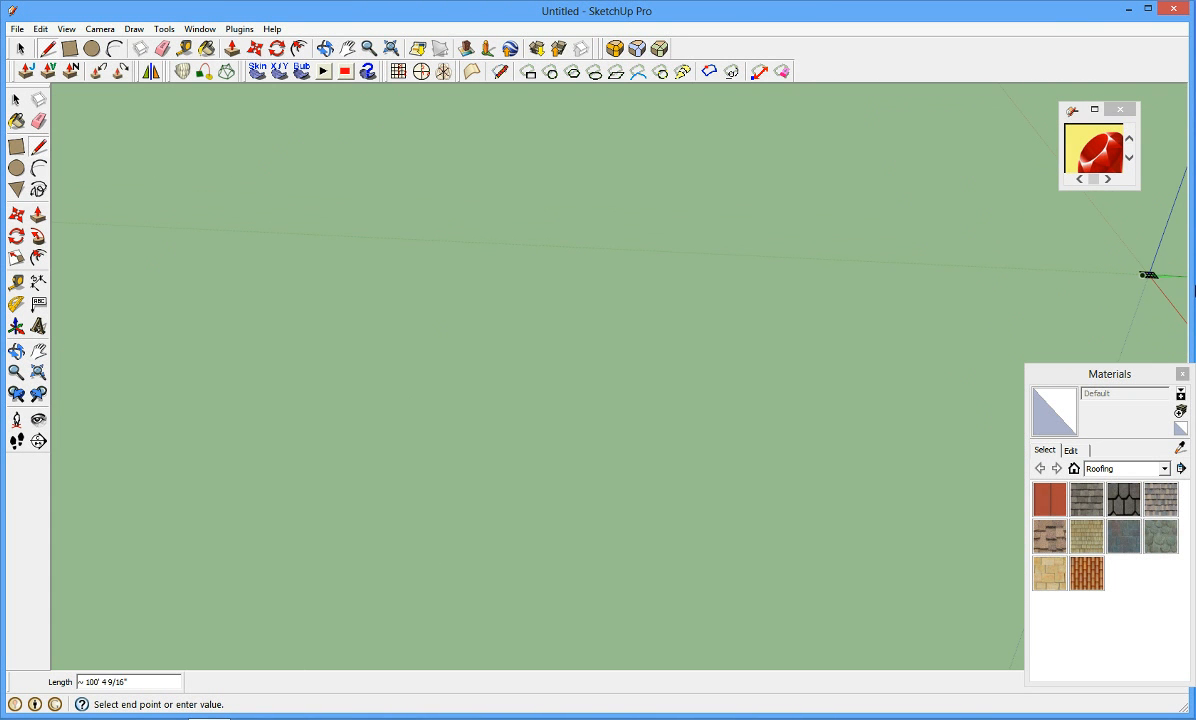
pyautogui.scroll(6, 1120, 290)
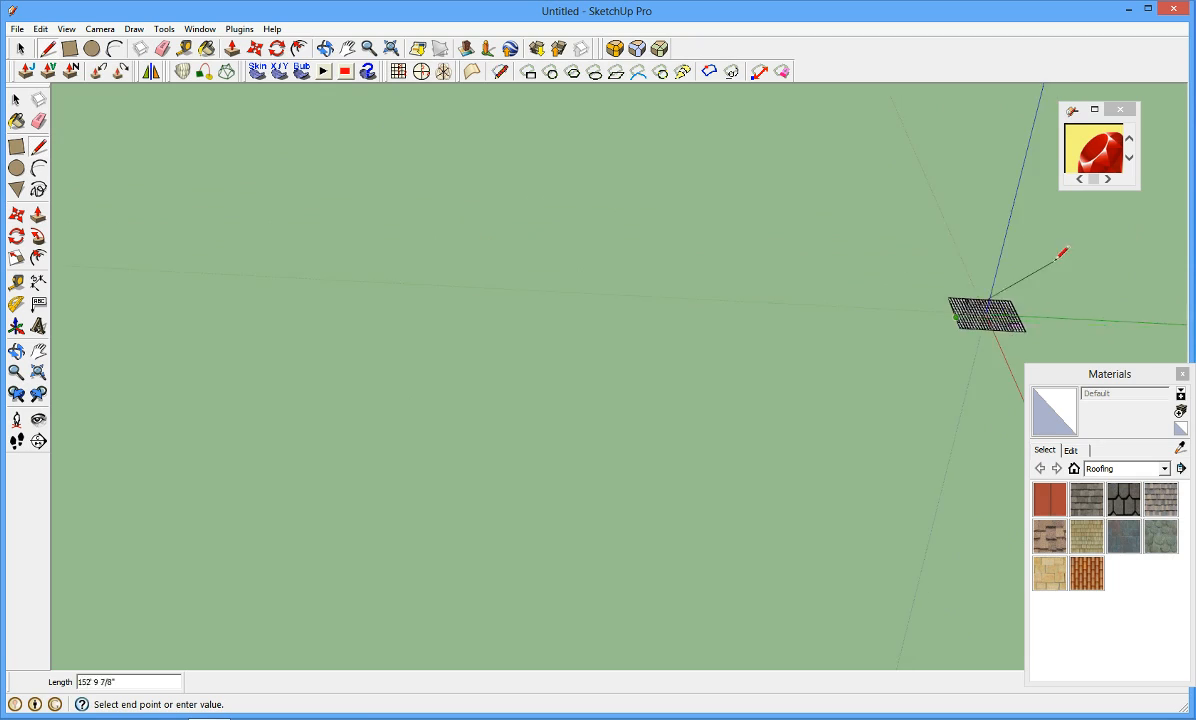
pyautogui.scroll(8, 930, 336)
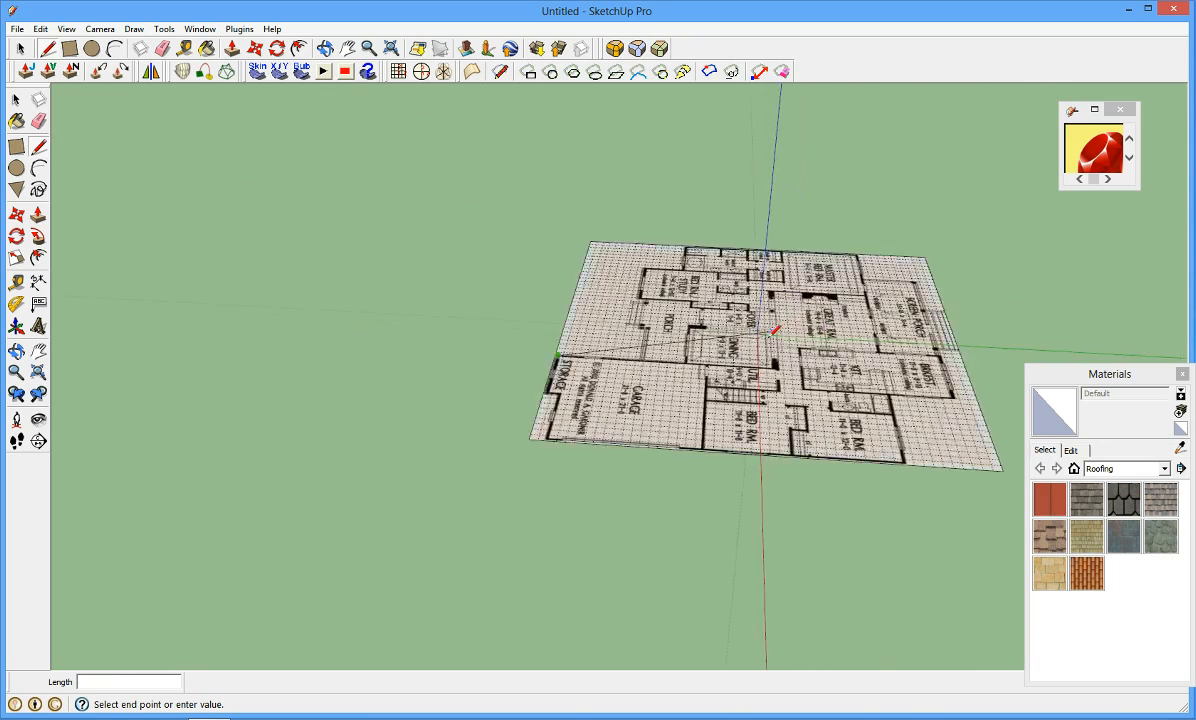
pyautogui.scroll(8, 637, 350)
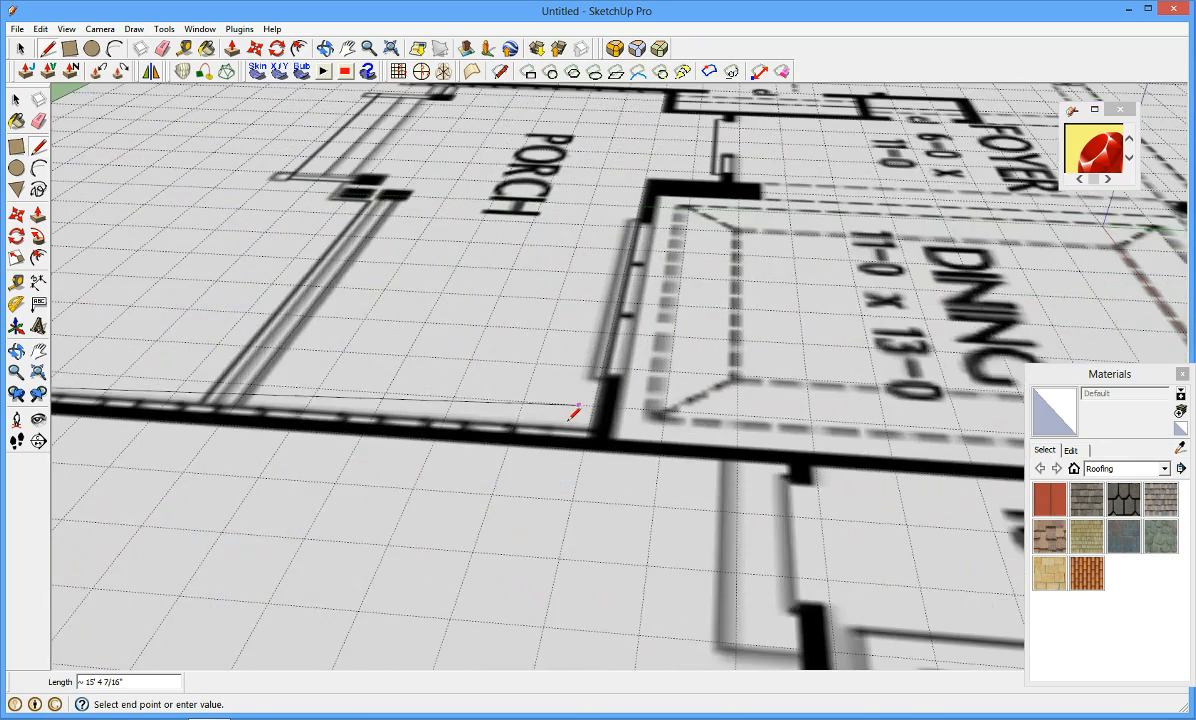
pyautogui.scroll(-4, 572, 405)
pyautogui.scroll(7, 574, 406)
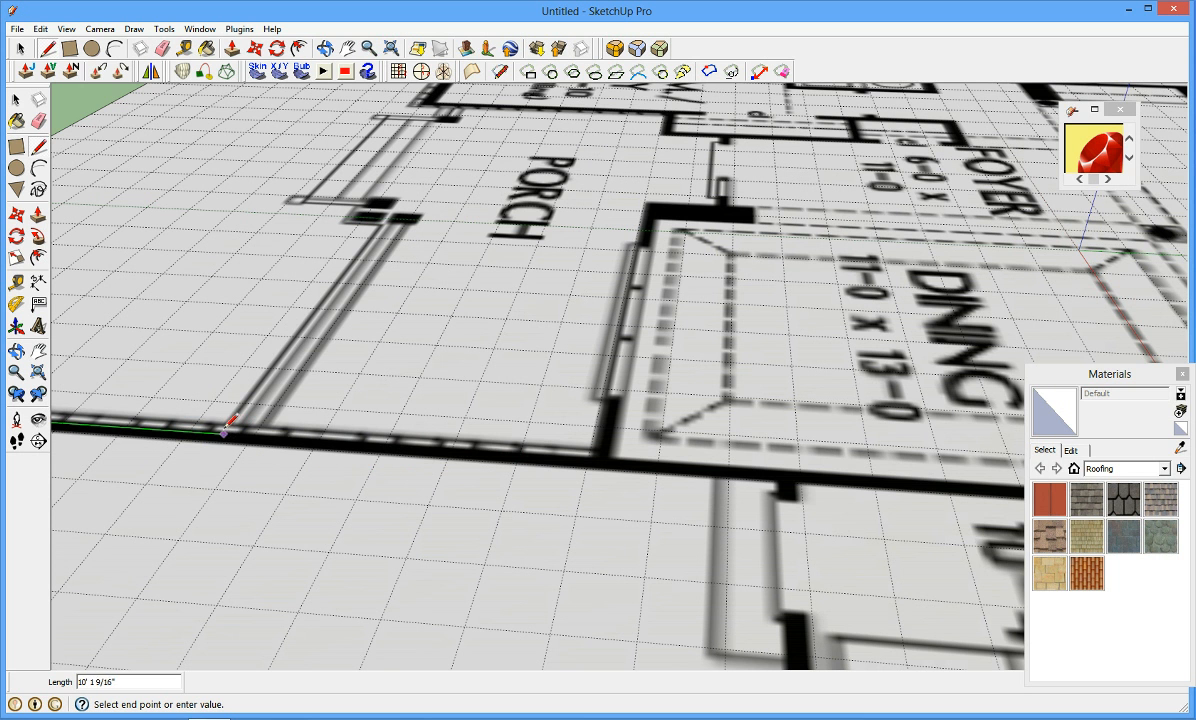
pyautogui.scroll(5, 222, 429)
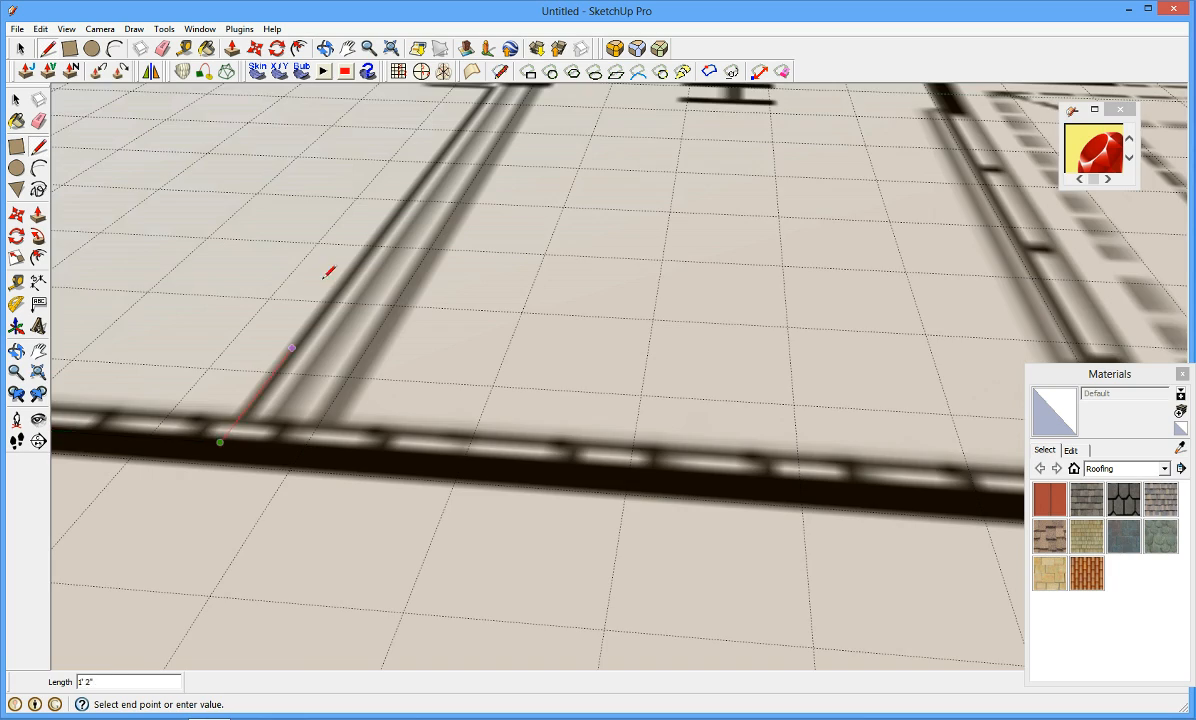
# - Trace the porch front about 15' 9" to the bedroom/study wall, then follow that wall about 1' 6" to the study's outer corner
pyautogui.scroll(-10, 374, 181)
pyautogui.scroll(8, 374, 243)
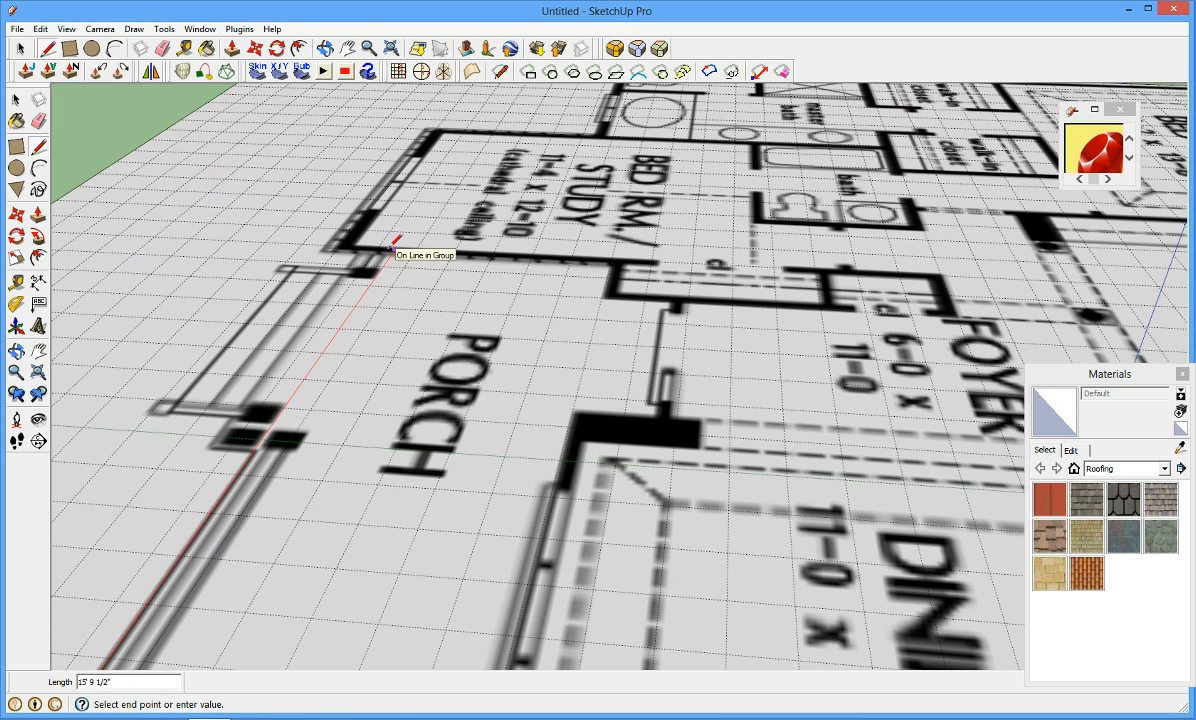
pyautogui.scroll(4, 392, 247)
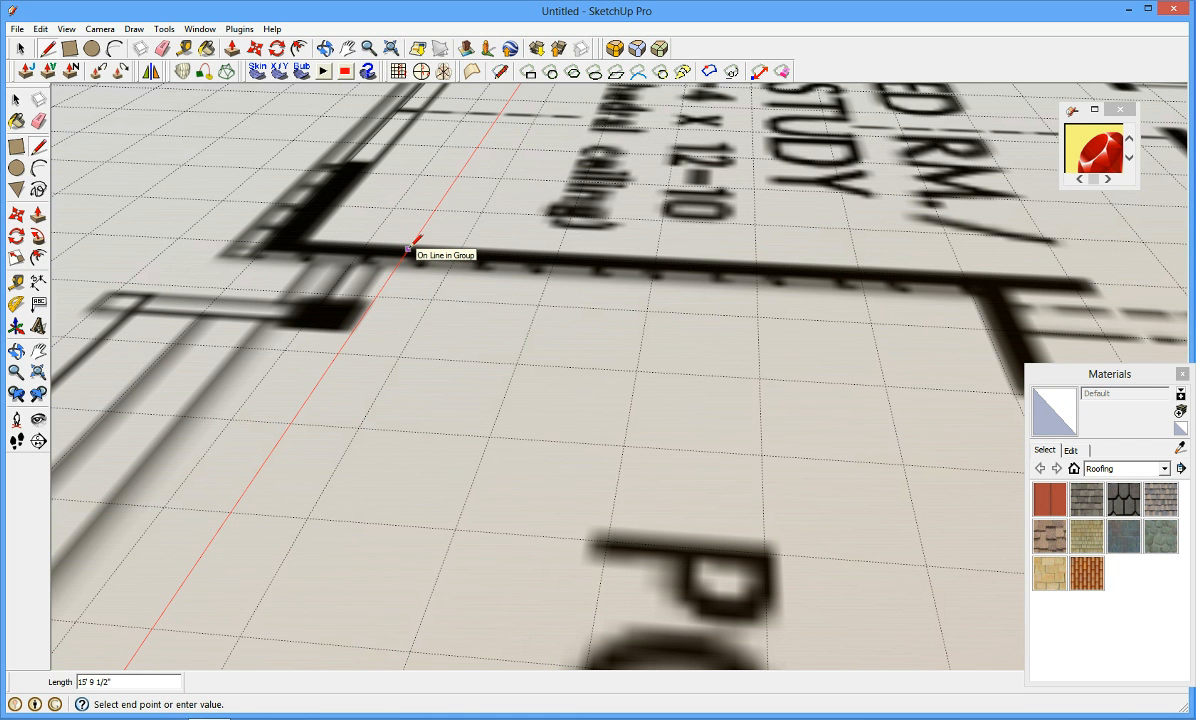
pyautogui.click(409, 247)
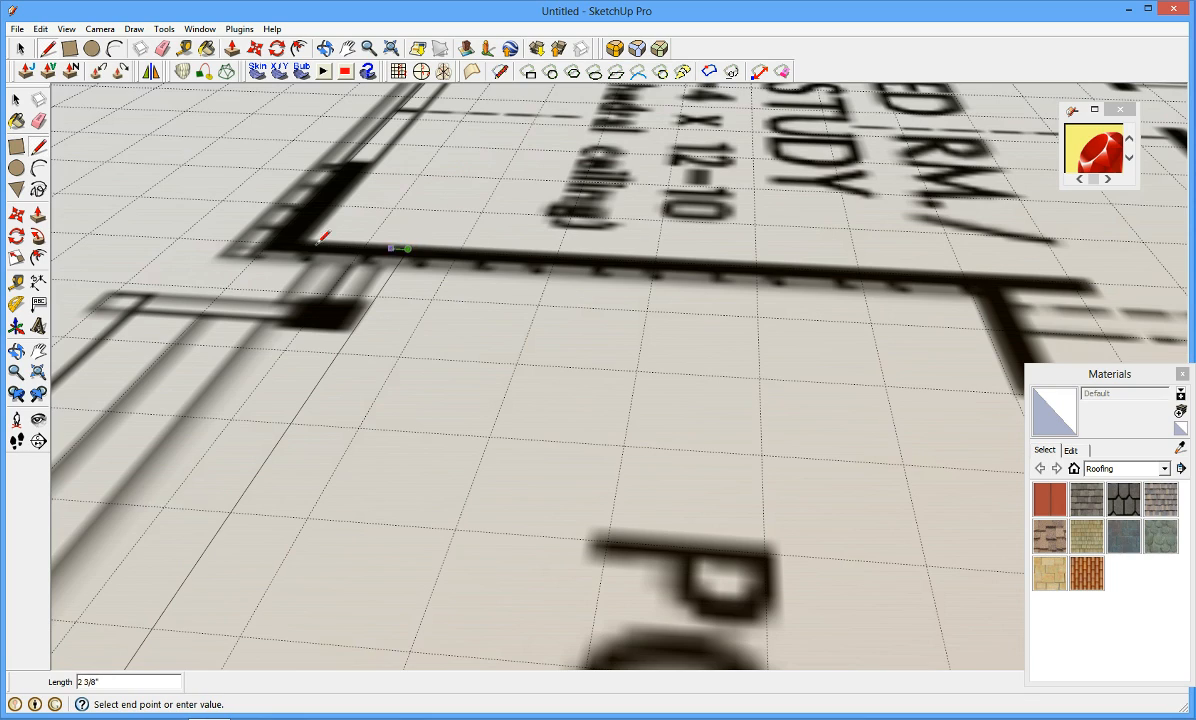
pyautogui.click(271, 242)
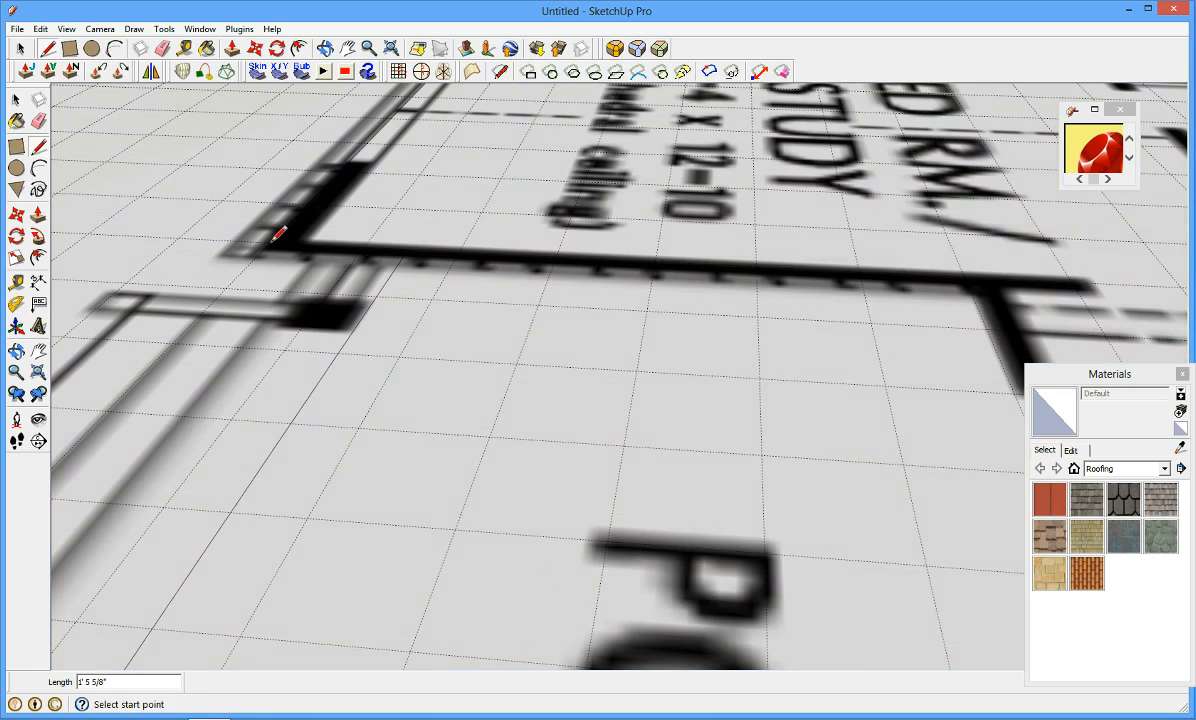
# - Trace around the outer porch column, 10" out from the porch front line and then across to the side of the front steps
pyautogui.scroll(-5, 290, 240)
pyautogui.scroll(-5, 305, 230)
pyautogui.moveTo(275, 262); pyautogui.dragTo(540, 500, button='middle')
pyautogui.scroll(6, 540, 500)
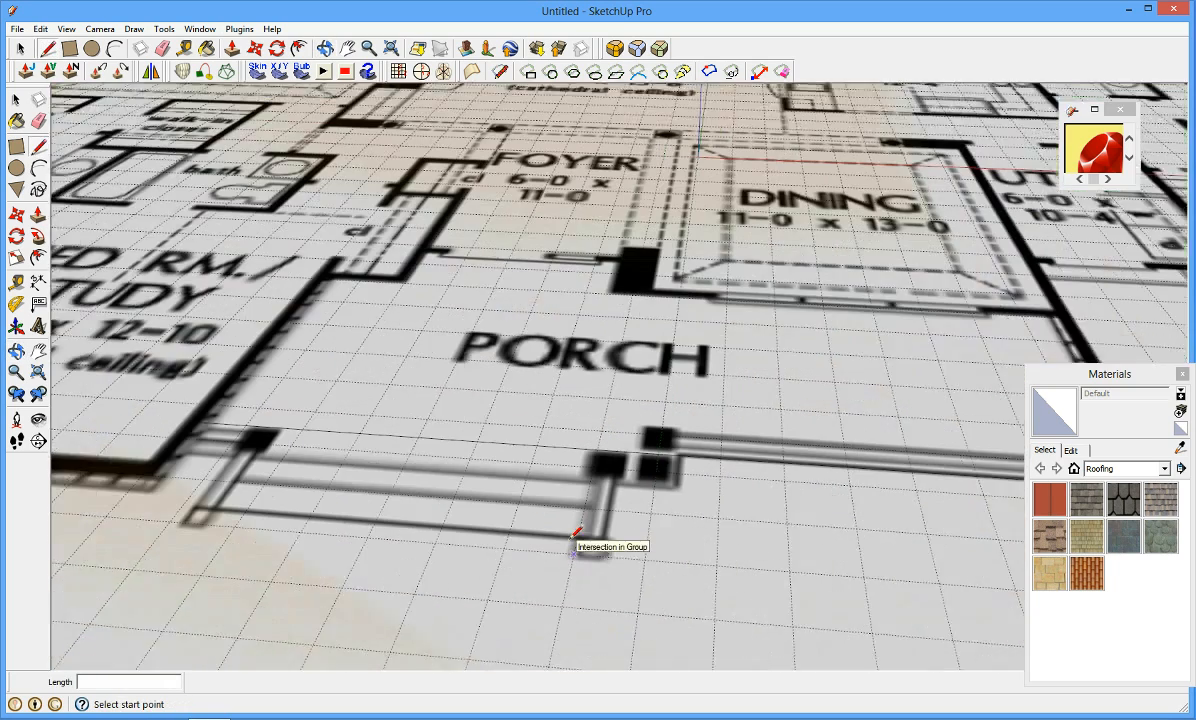
pyautogui.click(689, 446)
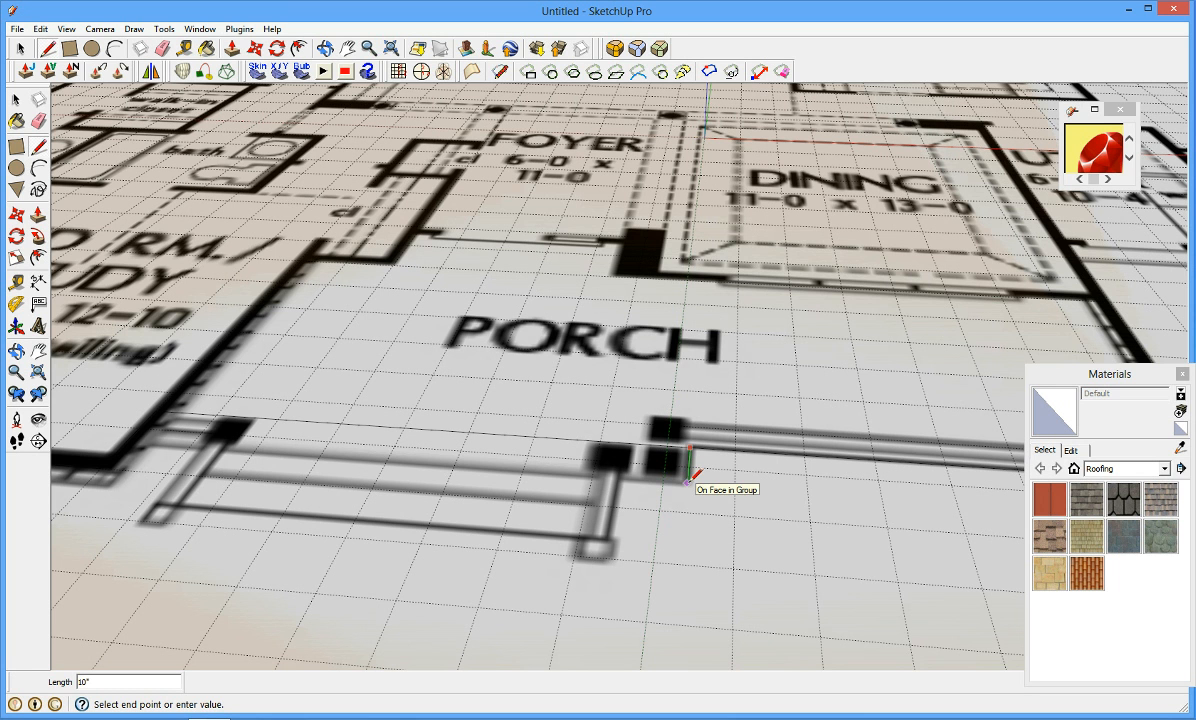
pyautogui.click(689, 482)
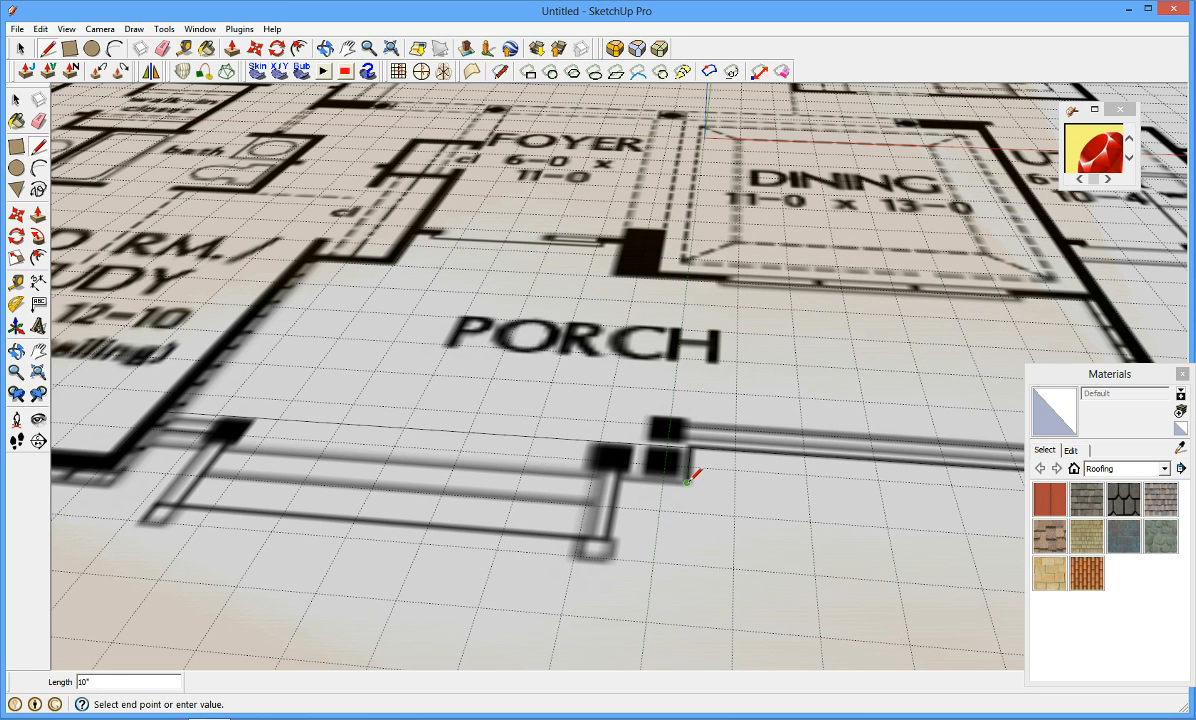
pyautogui.click(614, 475)
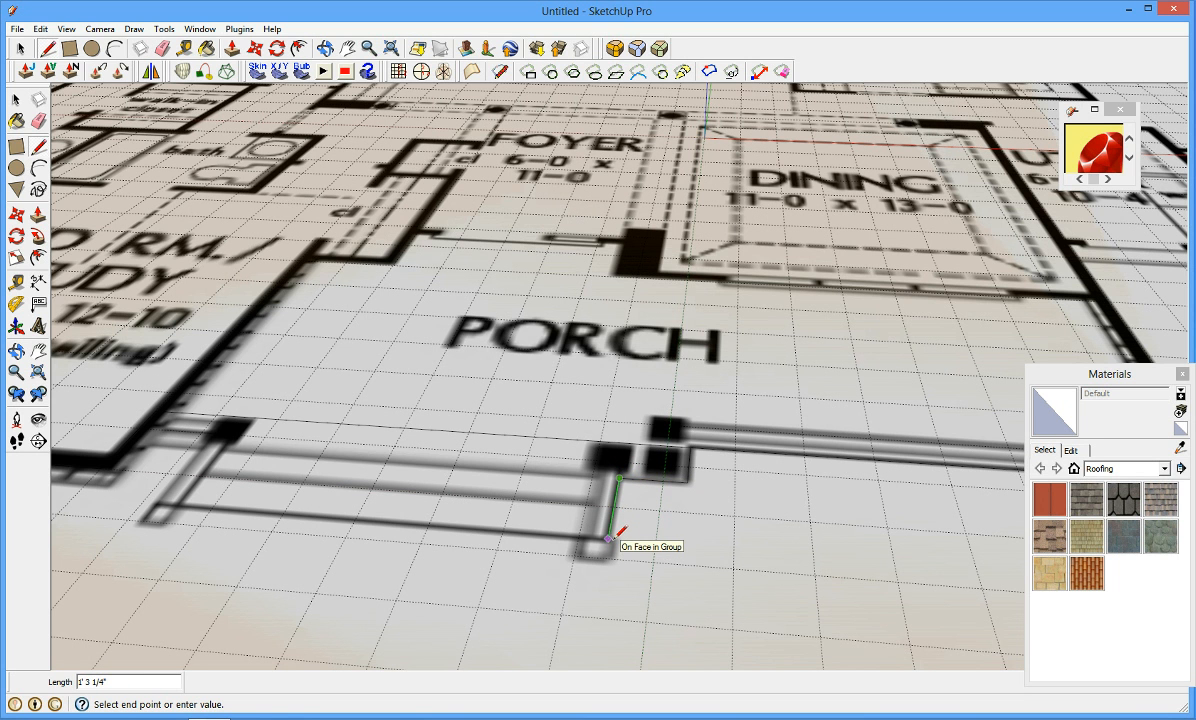
# - Outline the front steps about 1' 3" deep and 6' 2" wide, return to the column and close the outline at the study wall
pyautogui.click(608, 539)
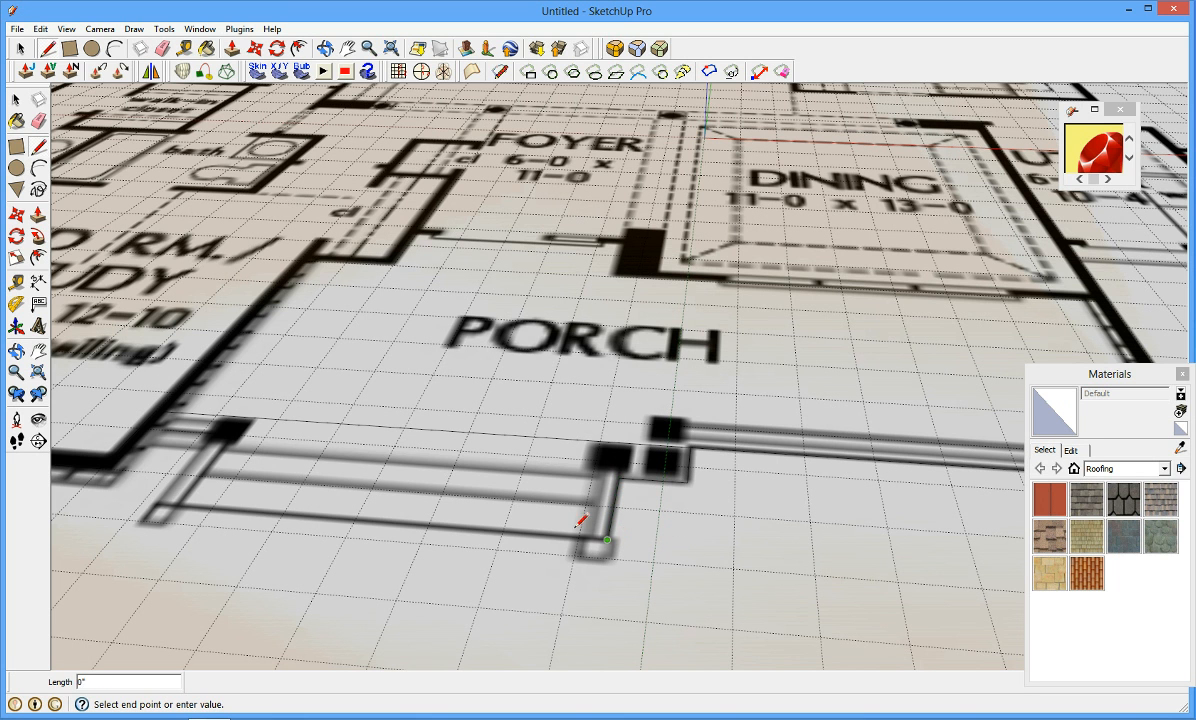
pyautogui.click(157, 503)
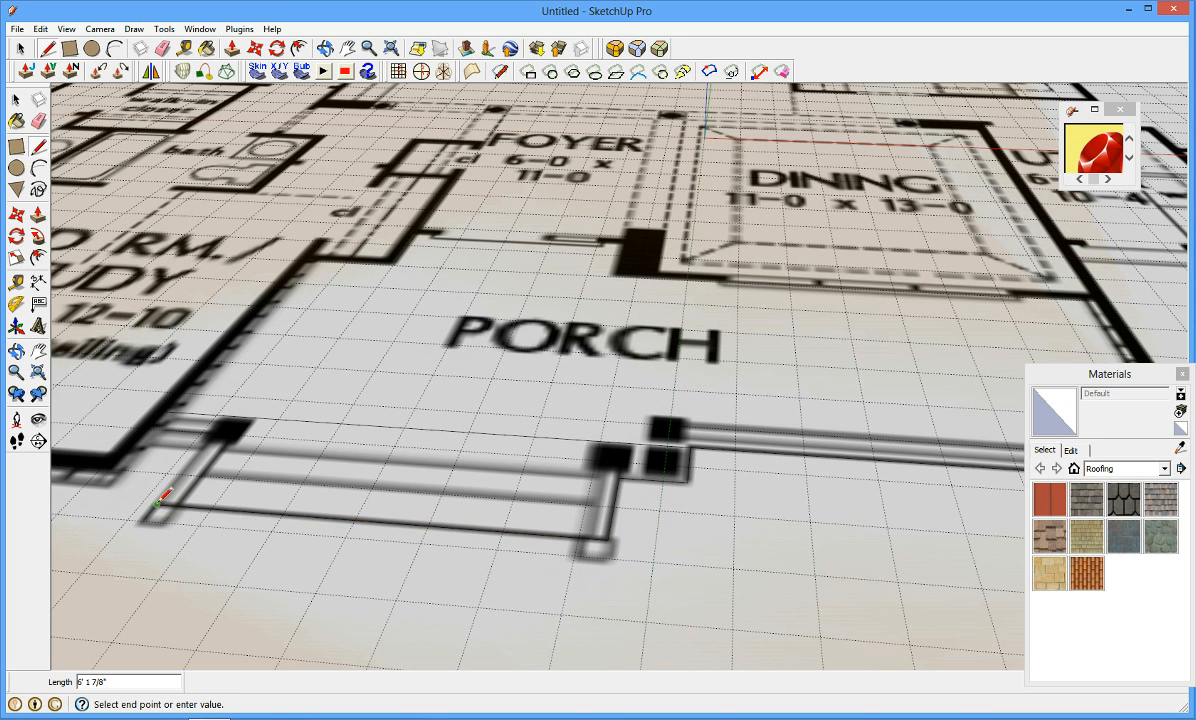
pyautogui.click(204, 448)
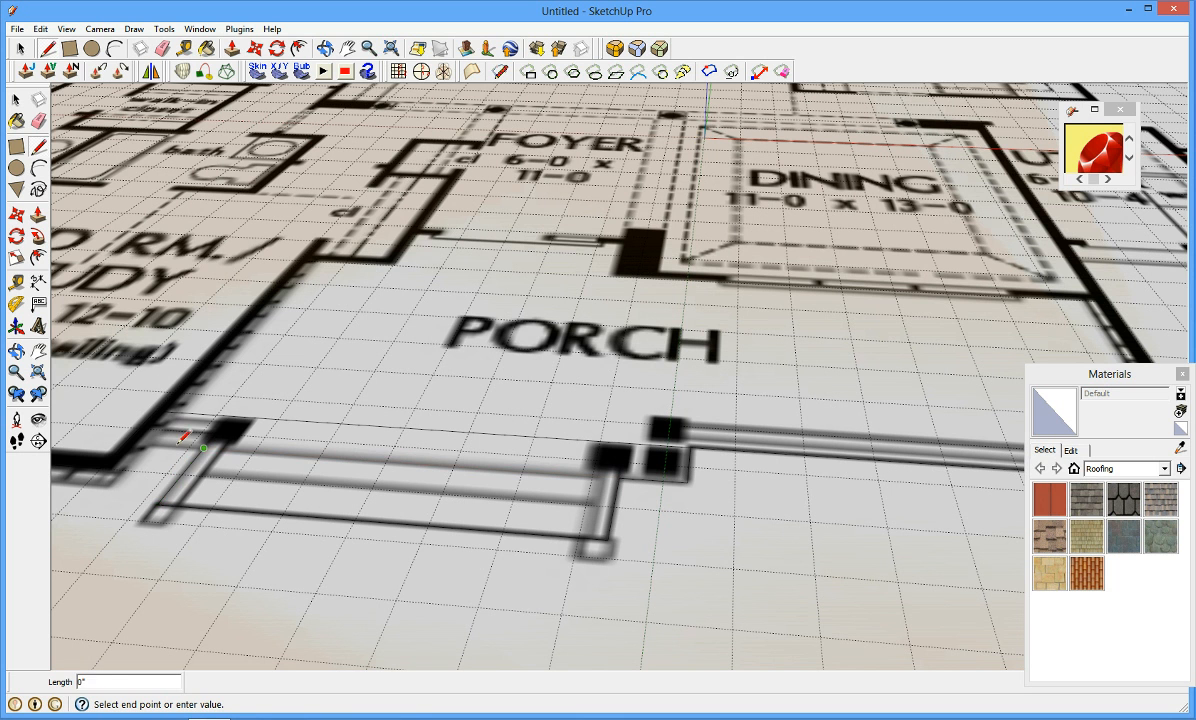
pyautogui.click(126, 441)
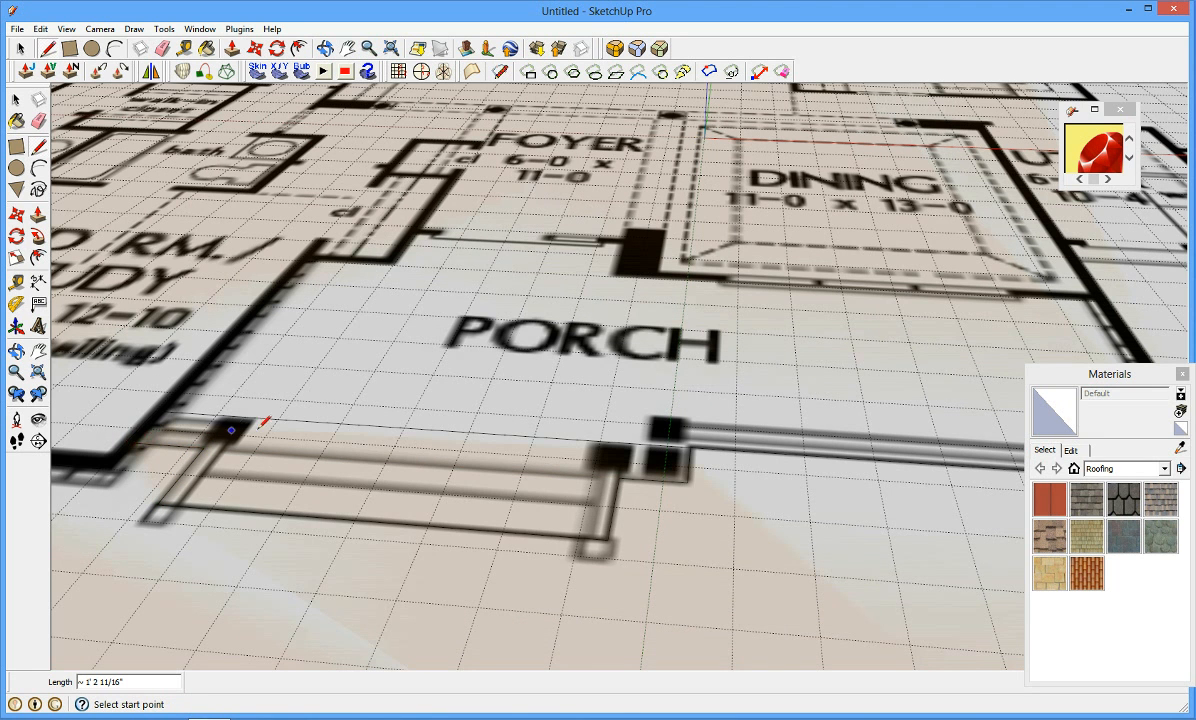
# - Erase the outer edges of the 50 x 50 foot face to remove everything outside the traced floor plan
pyautogui.scroll(-6, 260, 426)
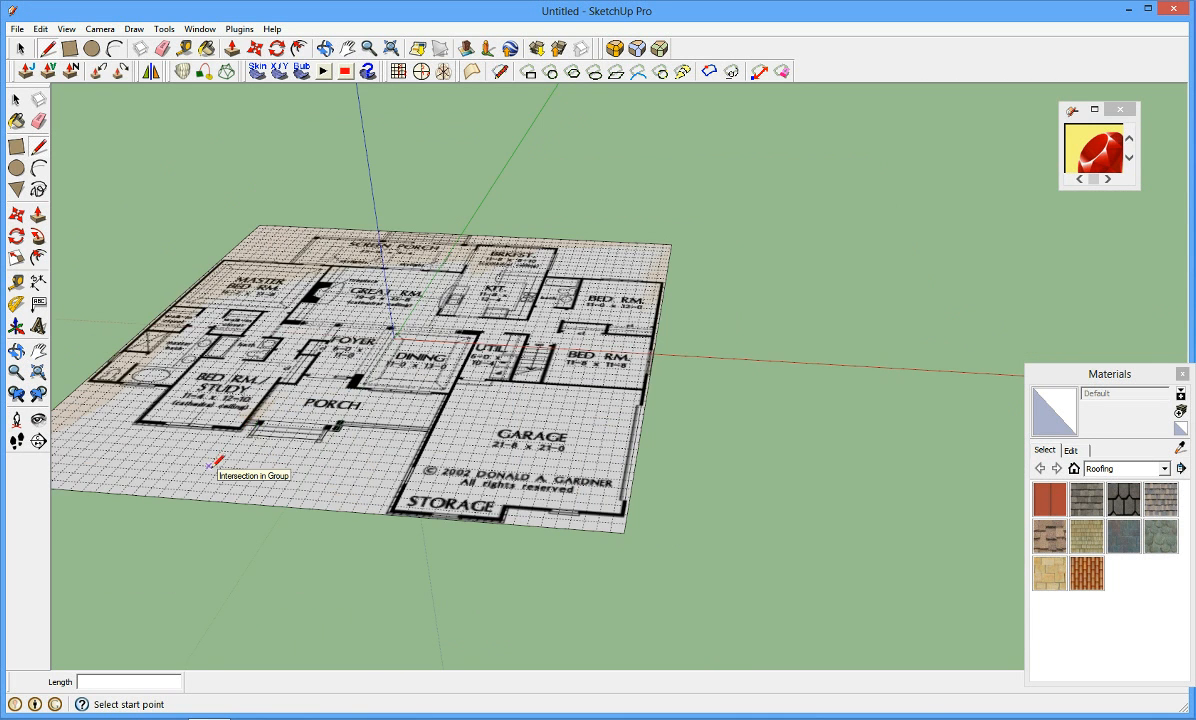
pyautogui.scroll(-3, 128, 340)
pyautogui.scroll(3, 105, 375)
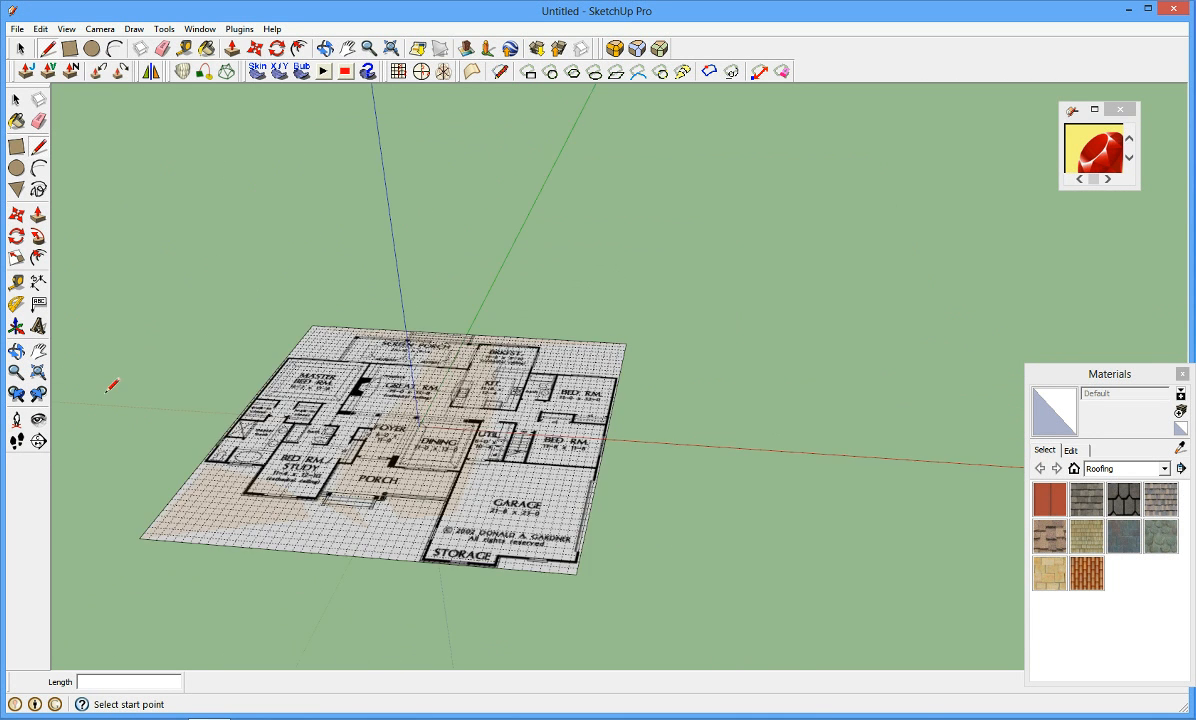
pyautogui.scroll(2, 111, 386)
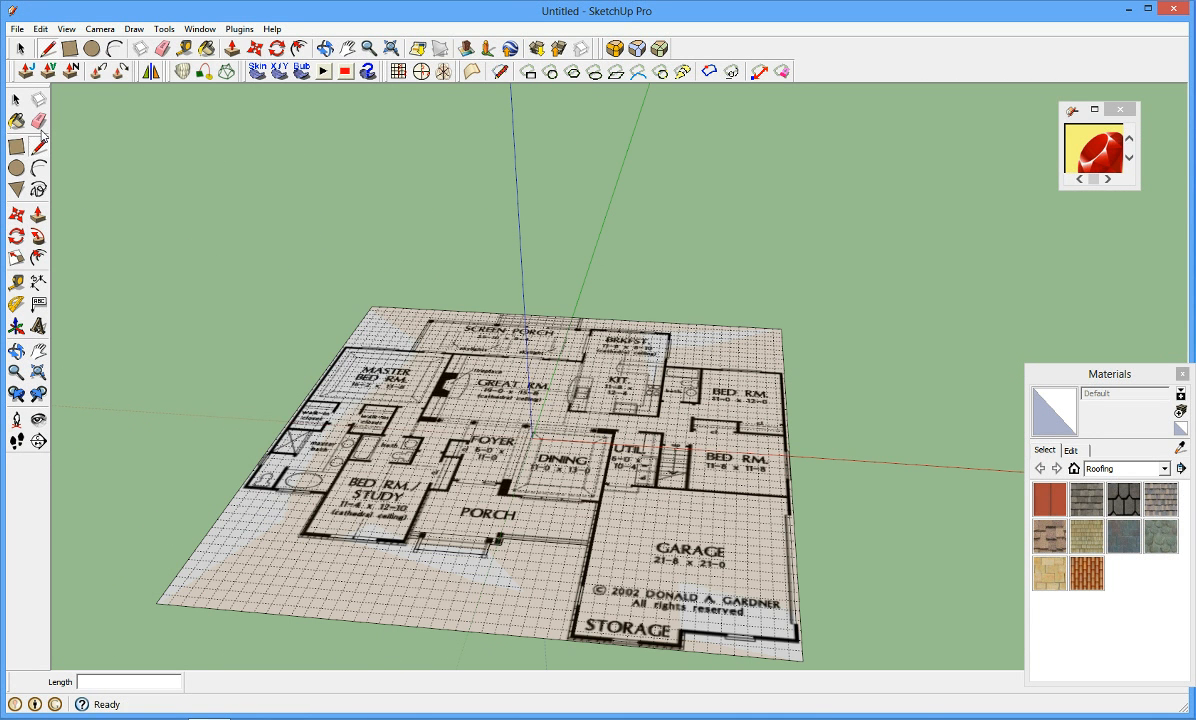
pyautogui.click(38, 120)
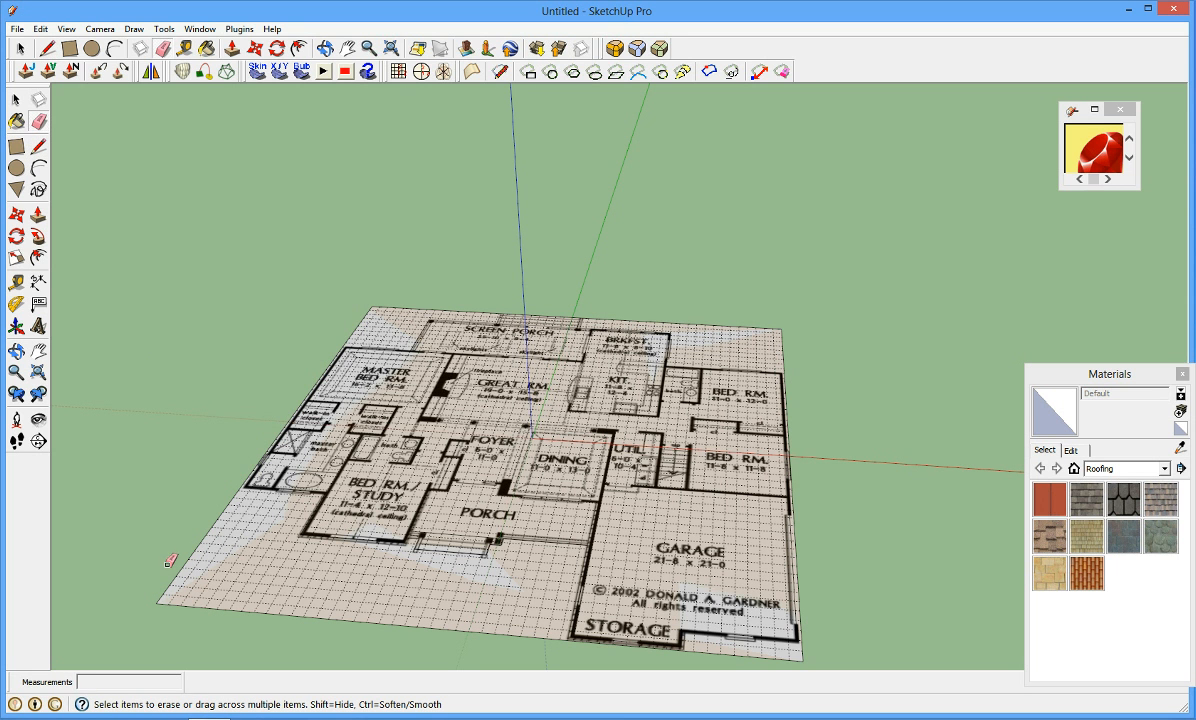
pyautogui.moveTo(172, 573); pyautogui.dragTo(206, 612)
# - Draw tread lines across the porch's front steps between their side edges, the lower one about 6' 2" long
pyautogui.scroll(3, 490, 320)
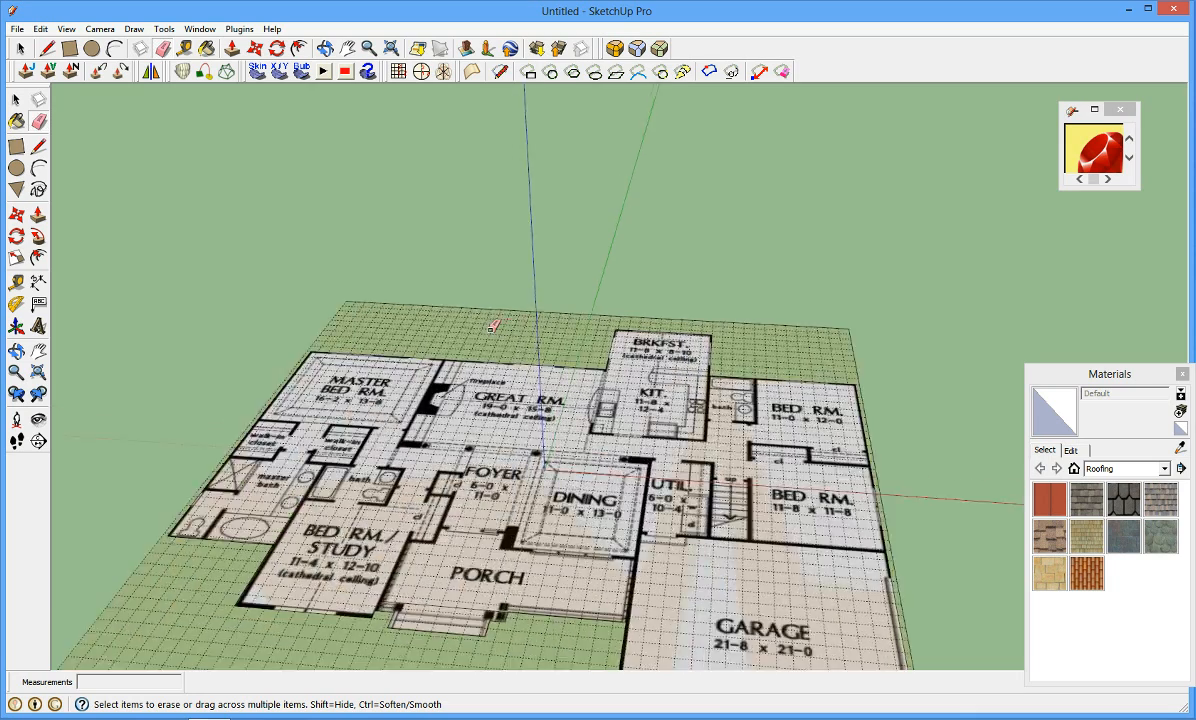
pyautogui.scroll(-5, 490, 320)
pyautogui.scroll(4, 473, 418)
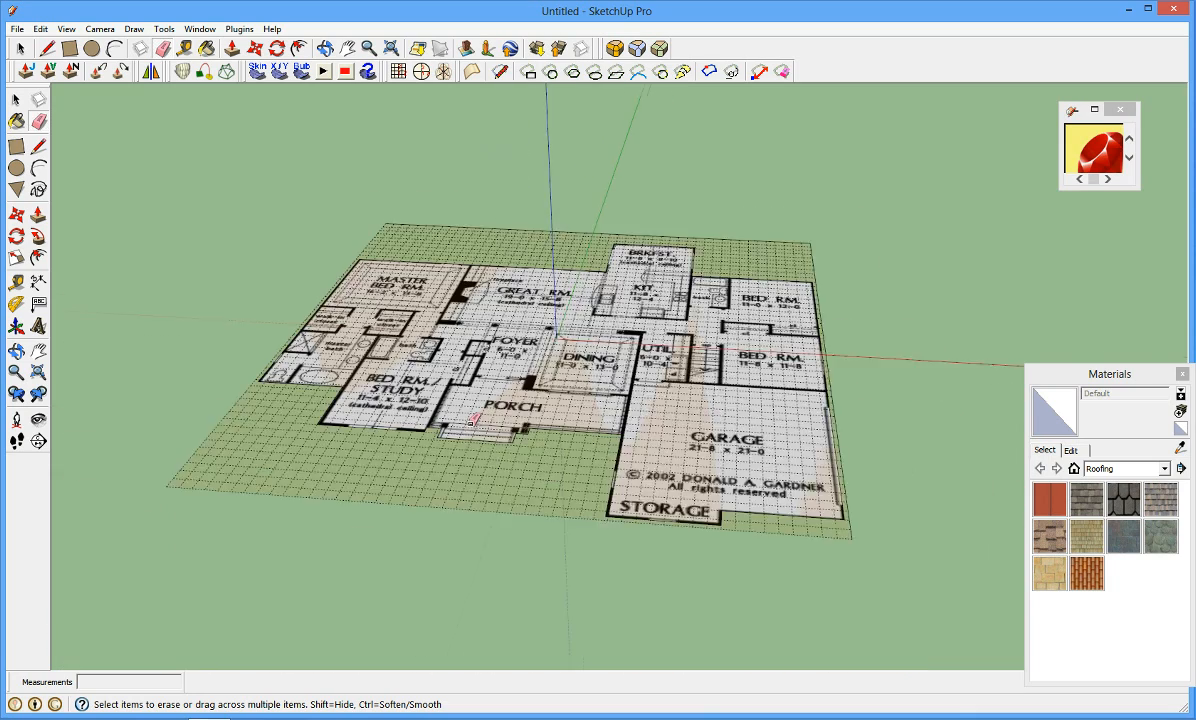
pyautogui.scroll(3, 436, 370)
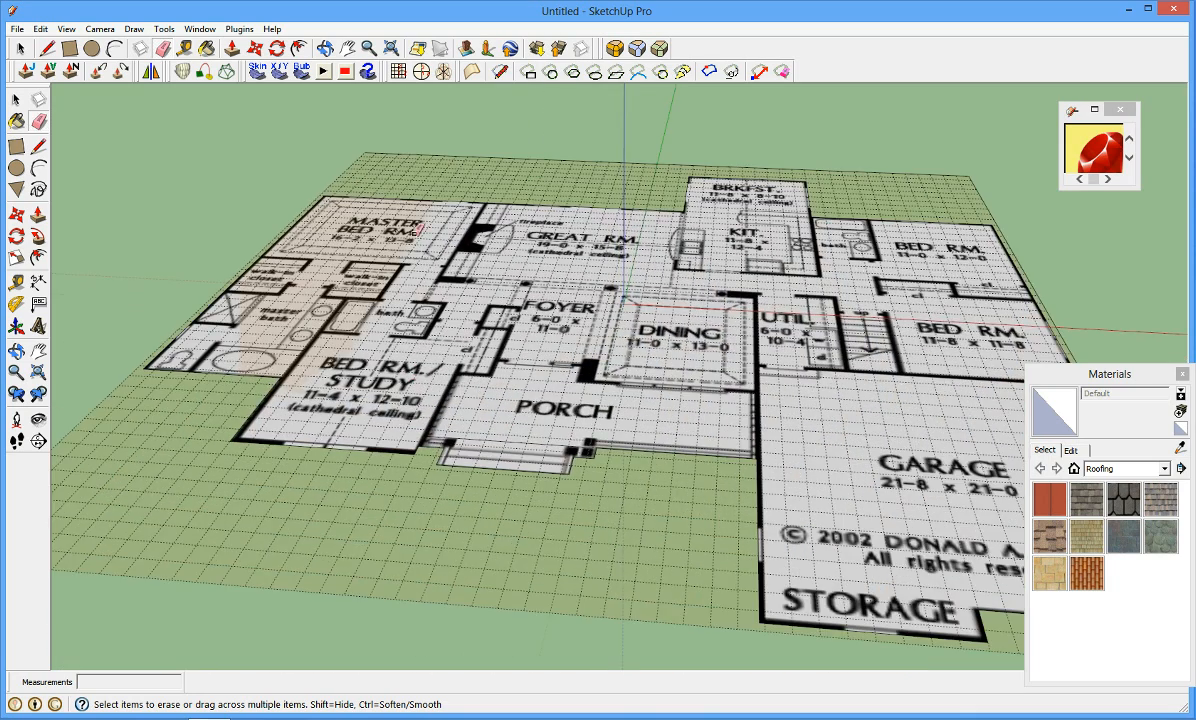
pyautogui.scroll(4, 666, 260)
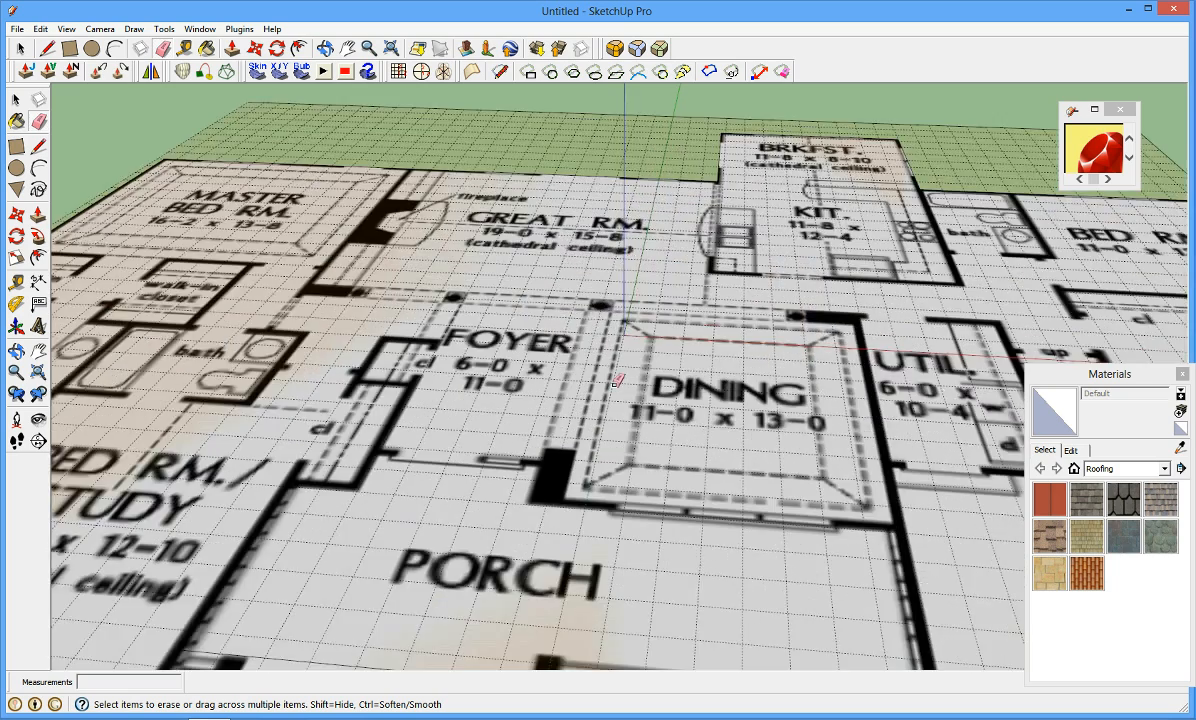
pyautogui.scroll(-6, 578, 356)
pyautogui.scroll(3, 510, 438)
pyautogui.scroll(5, 527, 451)
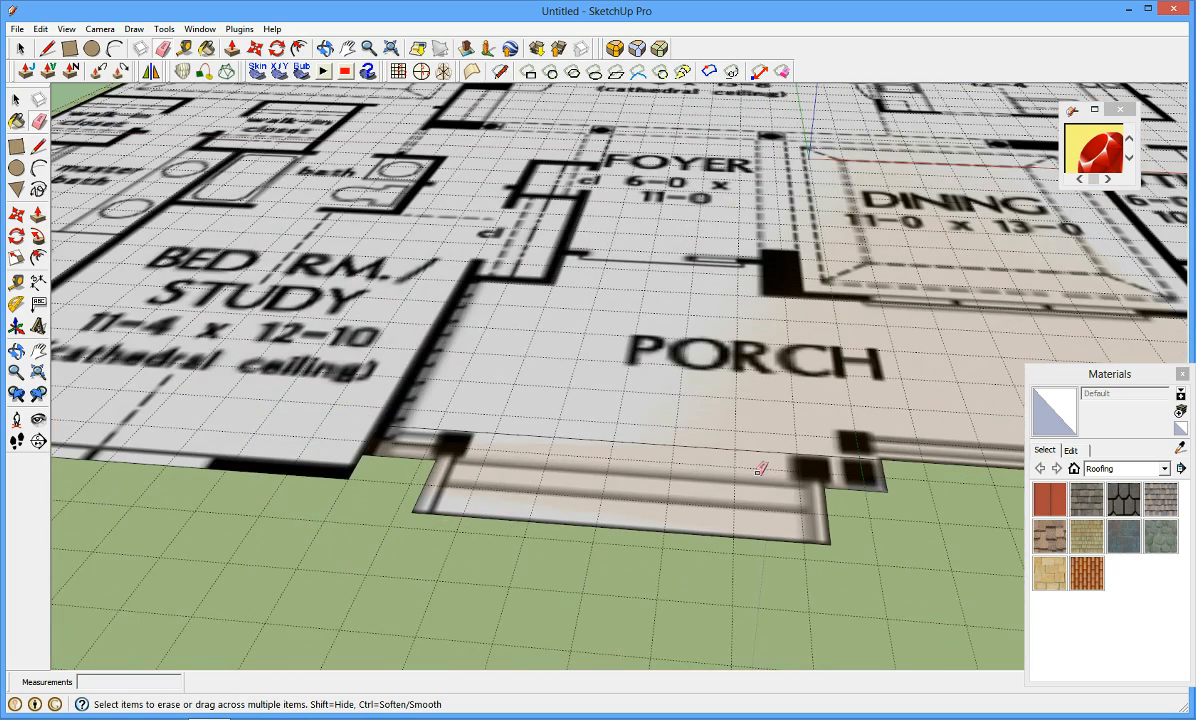
pyautogui.click(38, 146)
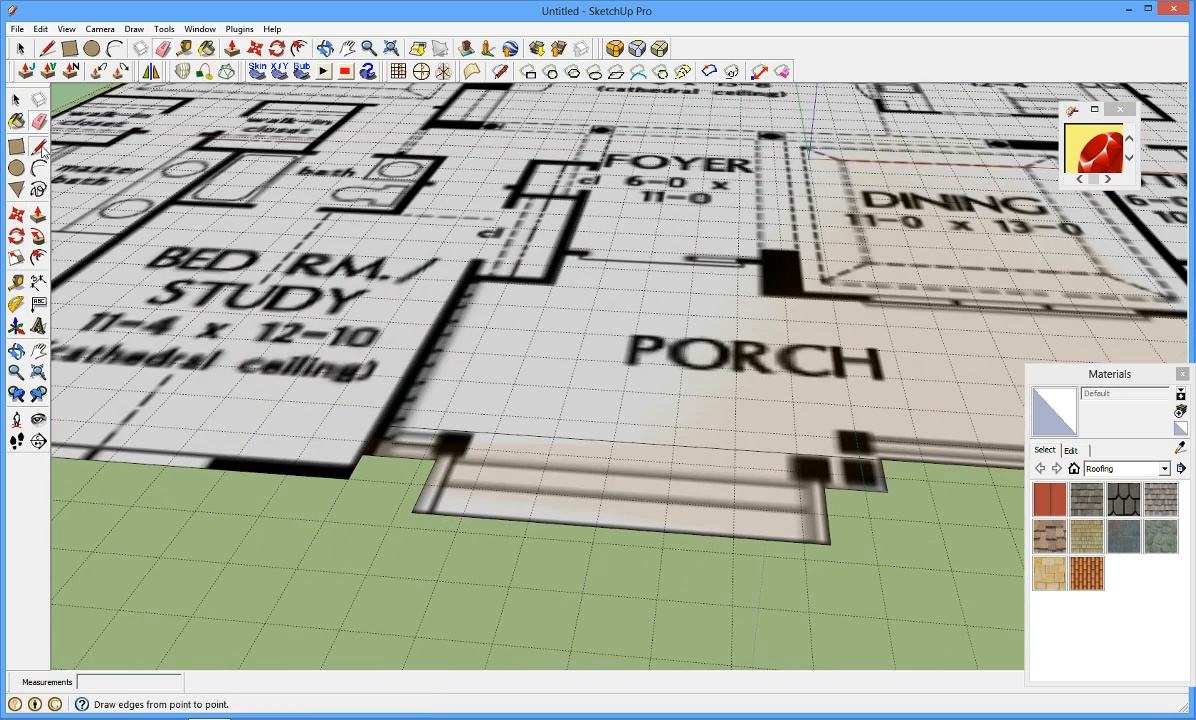
pyautogui.click(826, 514)
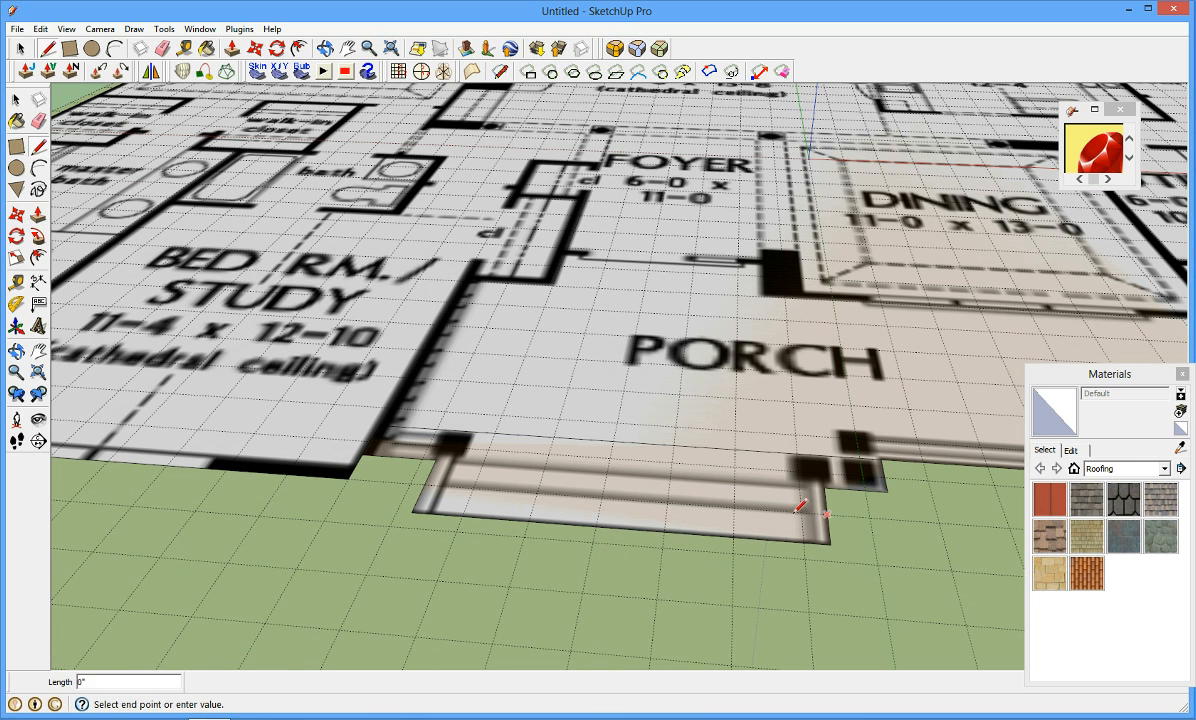
pyautogui.click(426, 484)
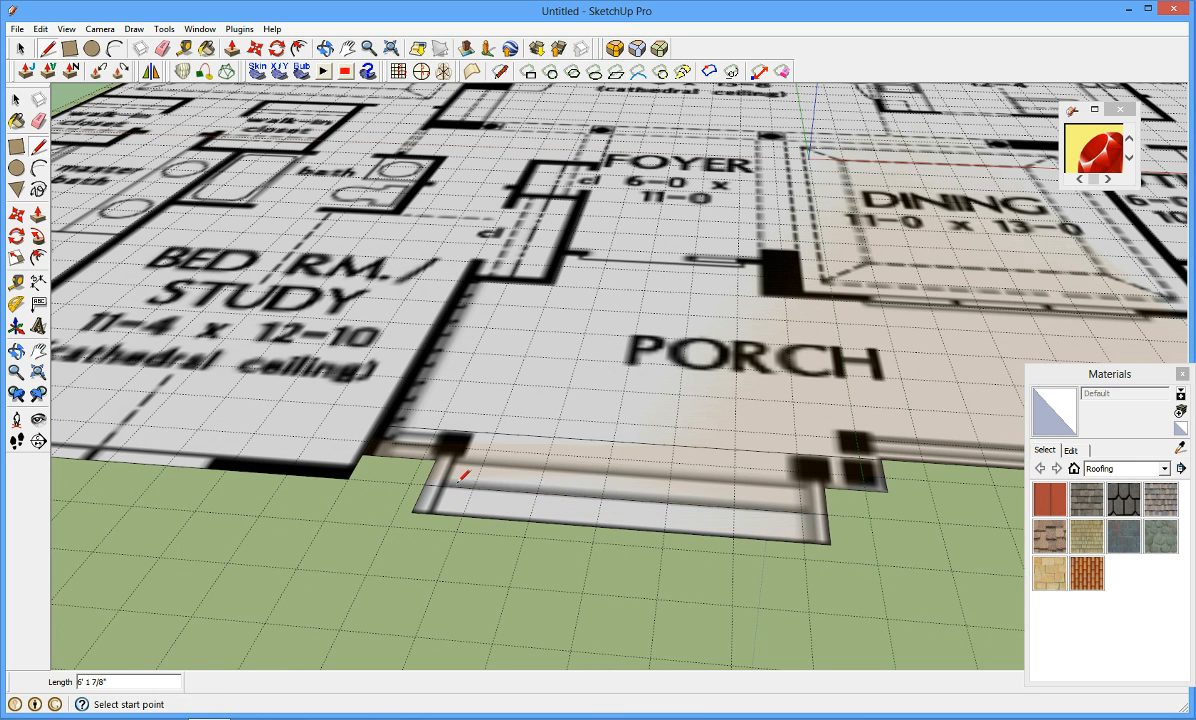
pyautogui.click(822, 470)
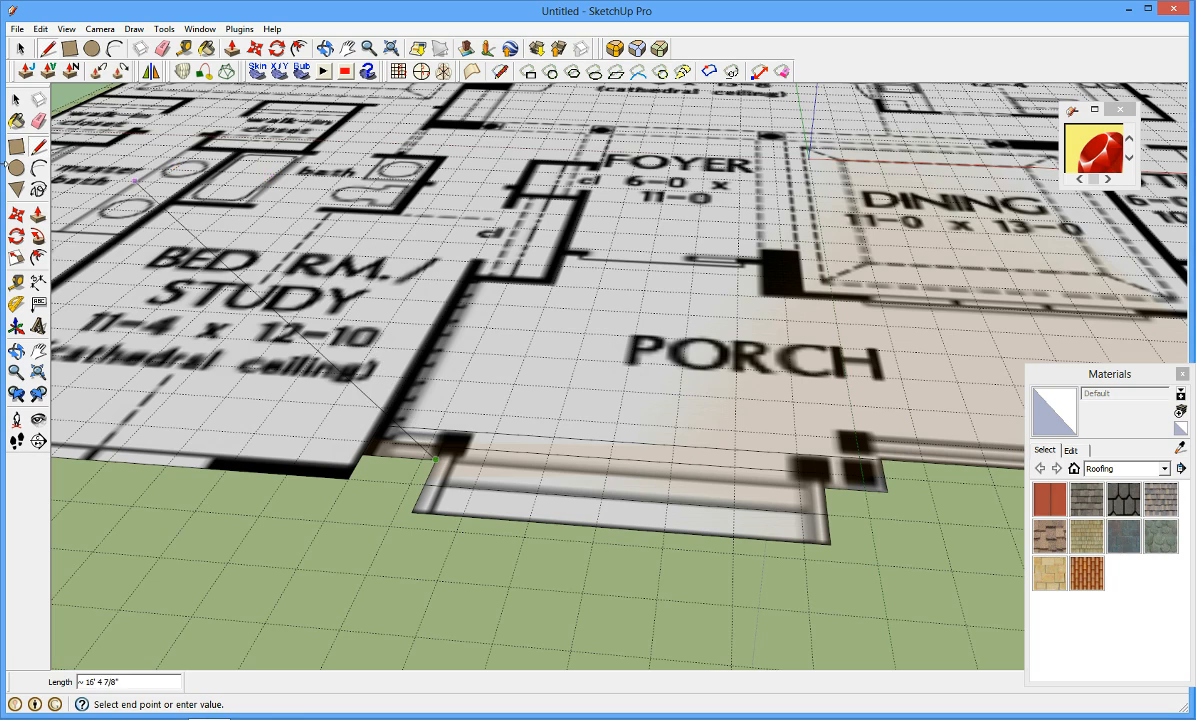
# - Try to raise the main house face 3' with Push/Pull
pyautogui.click(38, 214)
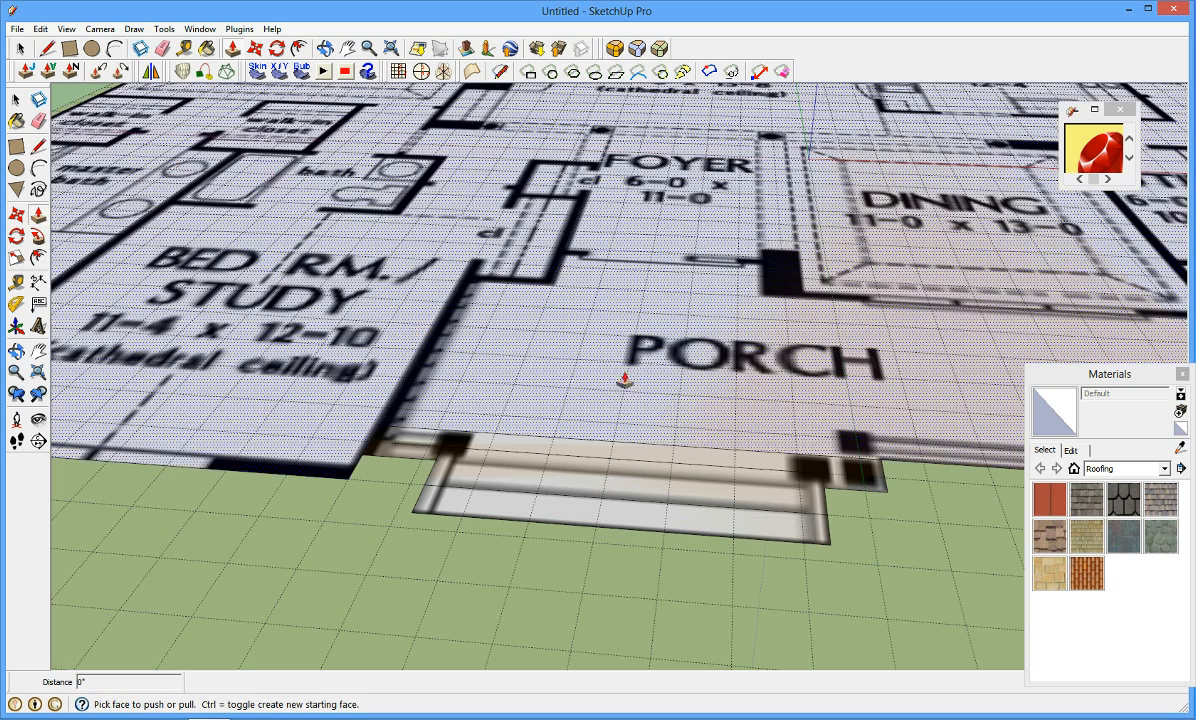
pyautogui.scroll(-3, 627, 368)
pyautogui.scroll(2, 633, 358)
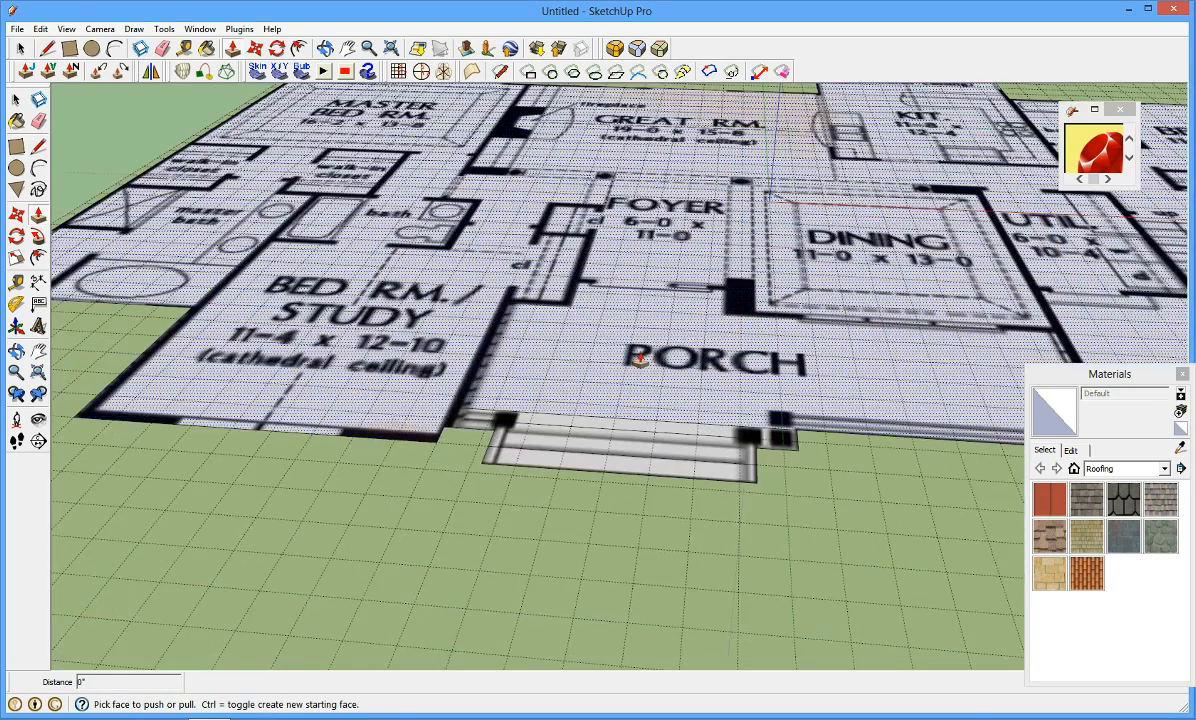
pyautogui.scroll(-2, 675, 337)
pyautogui.scroll(3, 644, 330)
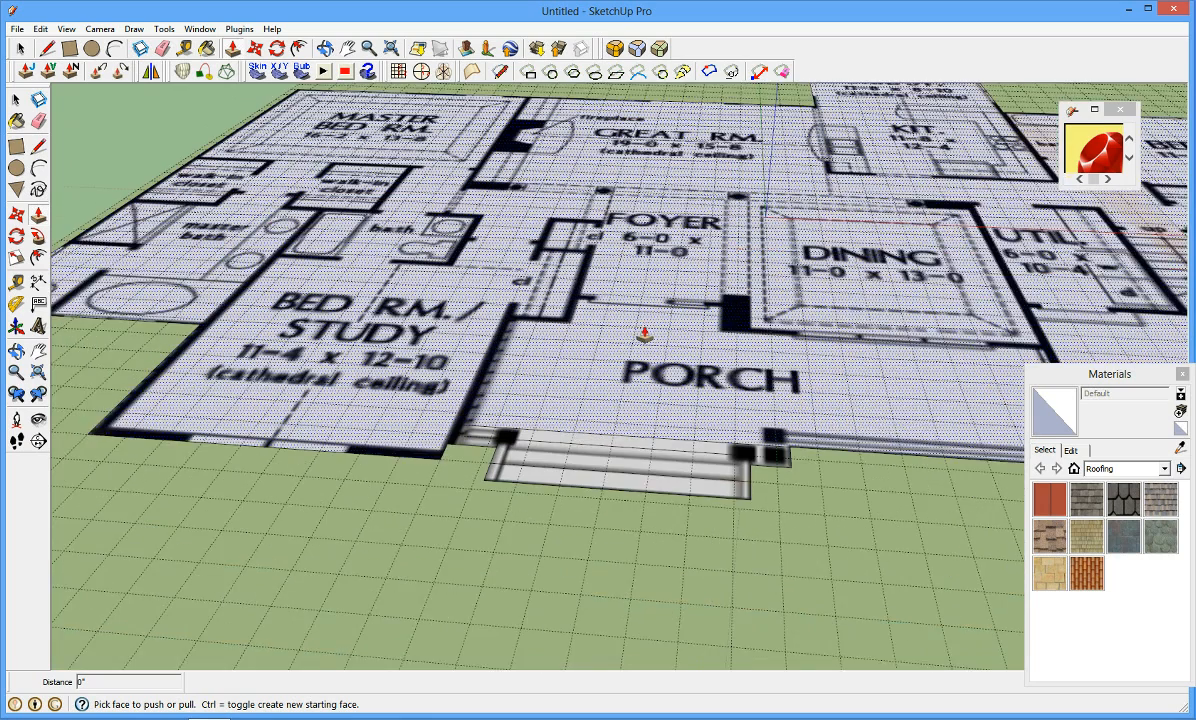
pyautogui.click(696, 374)
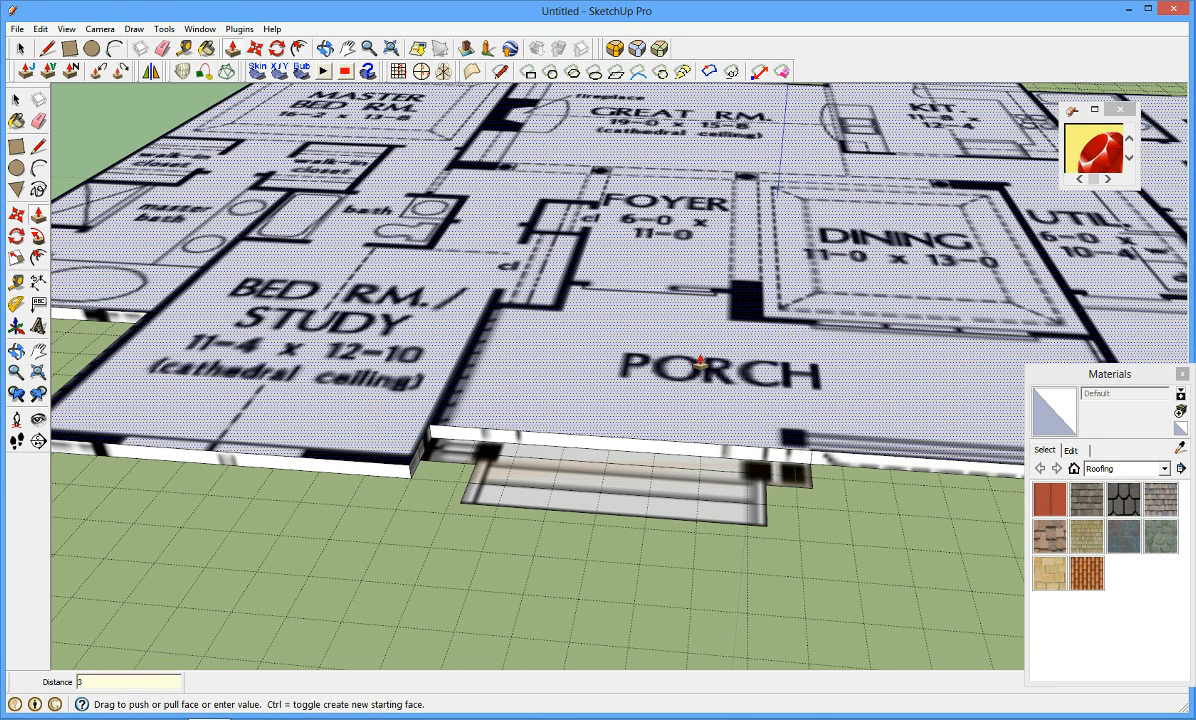
pyautogui.scroll(-10, 700, 363)
pyautogui.press('Return')
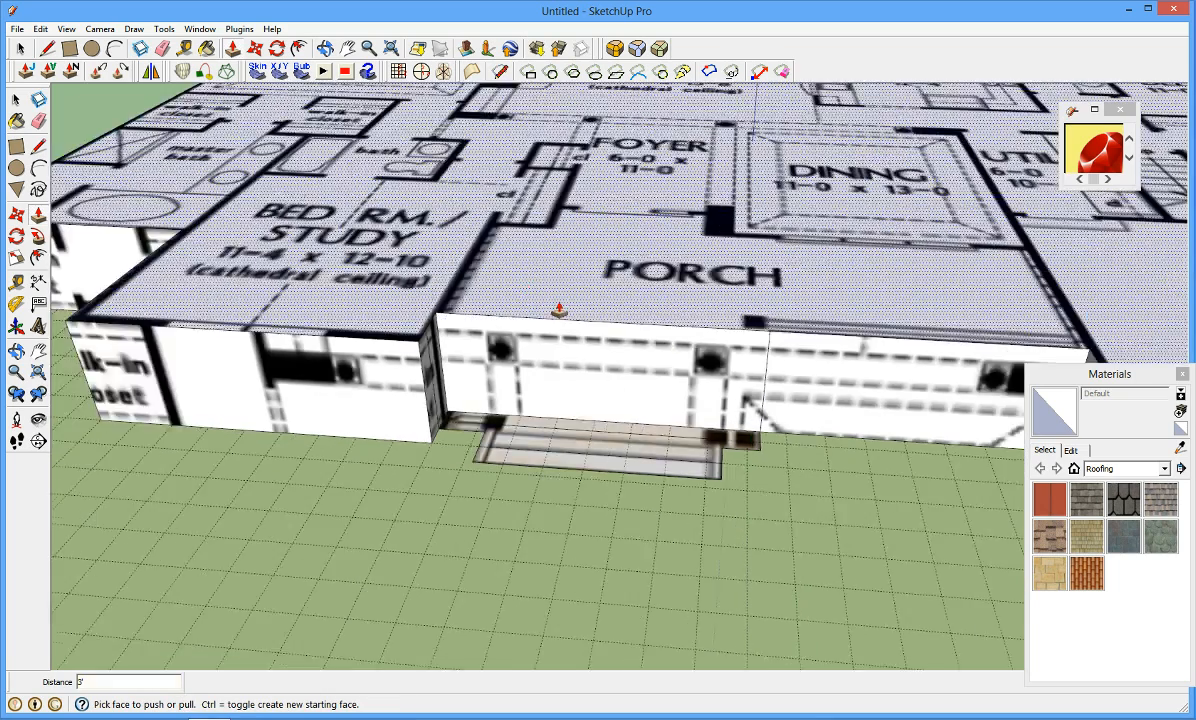
pyautogui.scroll(5, 575, 312)
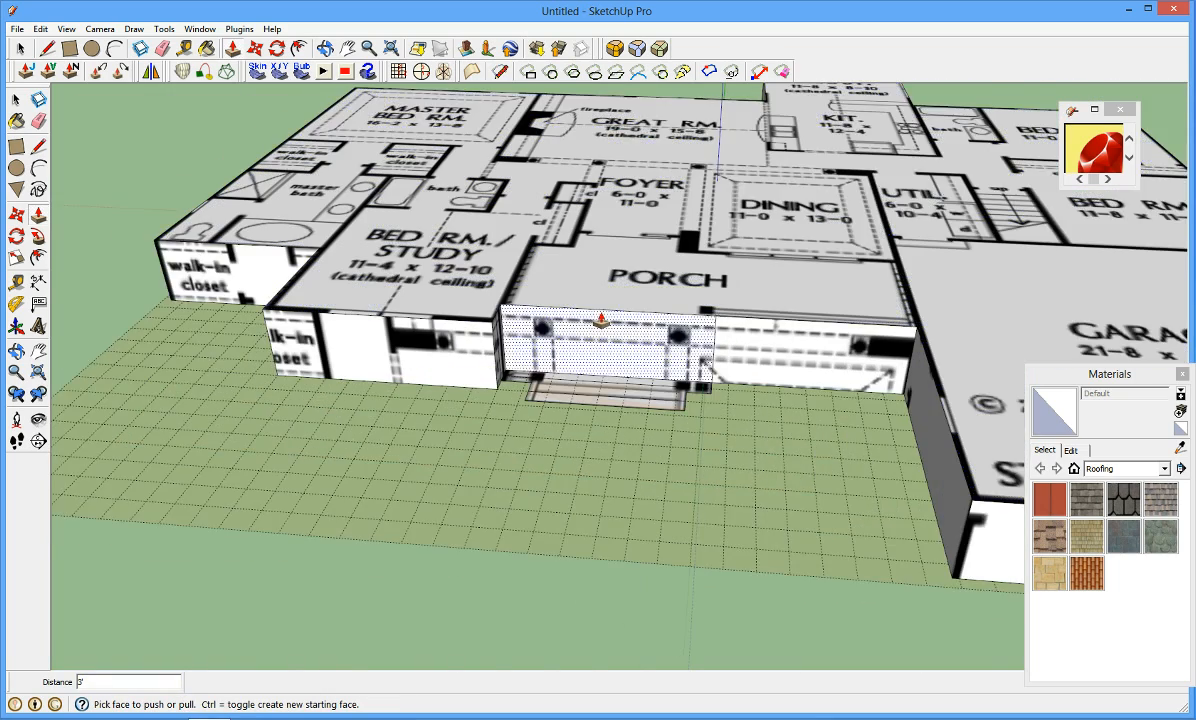
pyautogui.scroll(3, 600, 320)
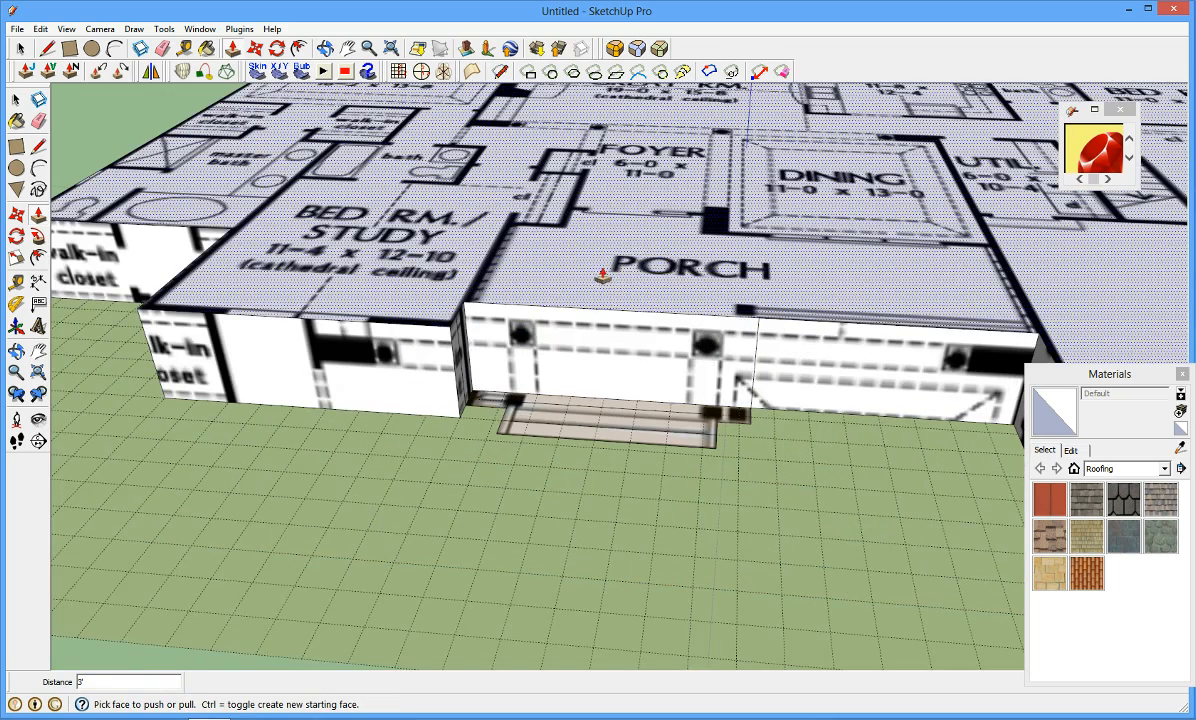
pyautogui.write('0')
pyautogui.press('Return')
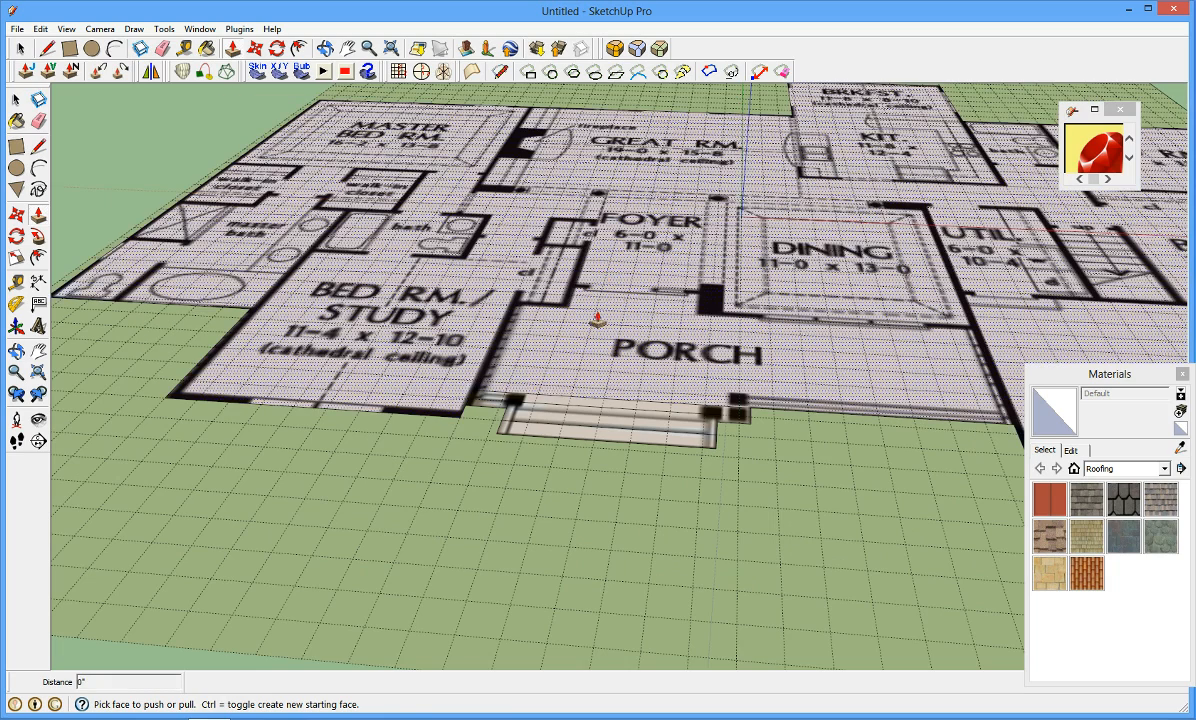
# - Raise the main house face 1' with Push/Pull to form the floor slab
pyautogui.click(615, 384)
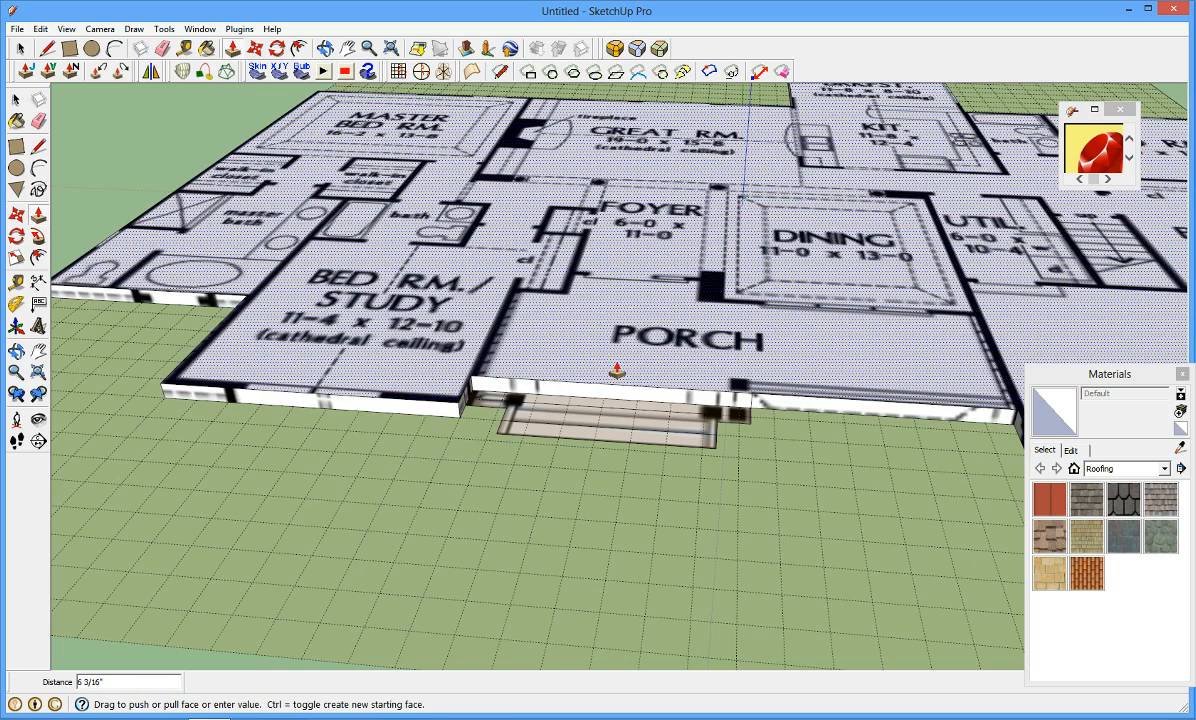
pyautogui.moveTo(617, 370); pyautogui.dragTo(620, 361)
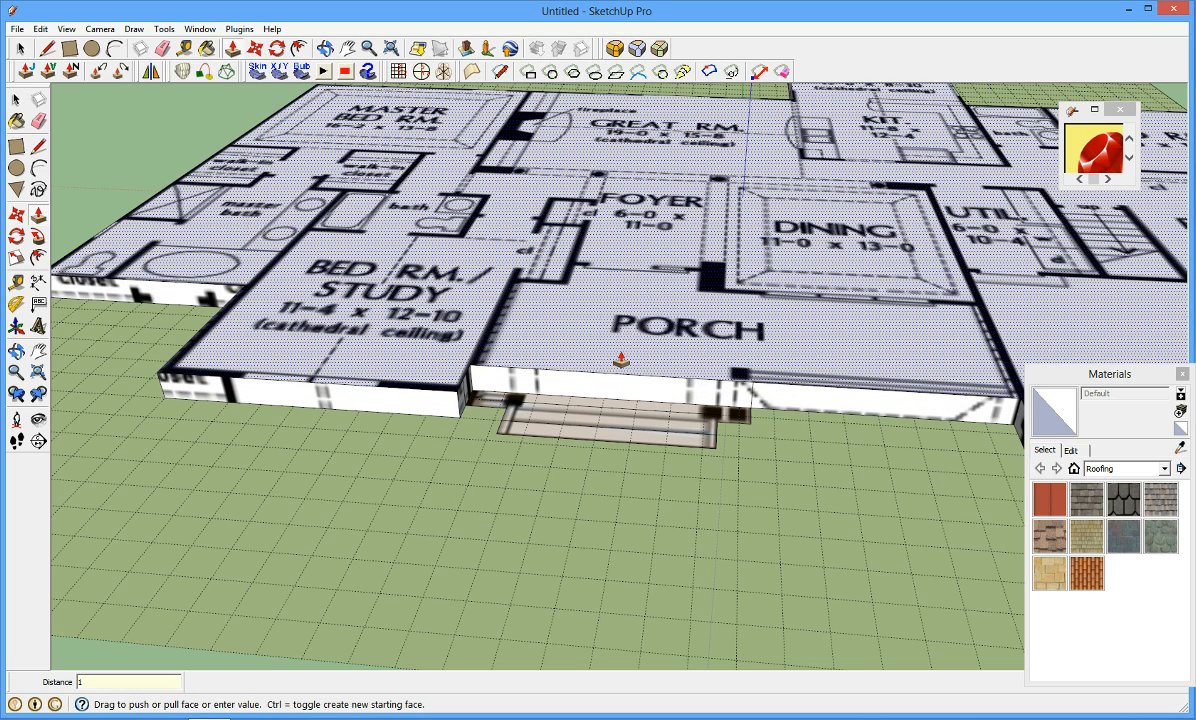
pyautogui.moveTo(620, 361); pyautogui.dragTo(620, 360)
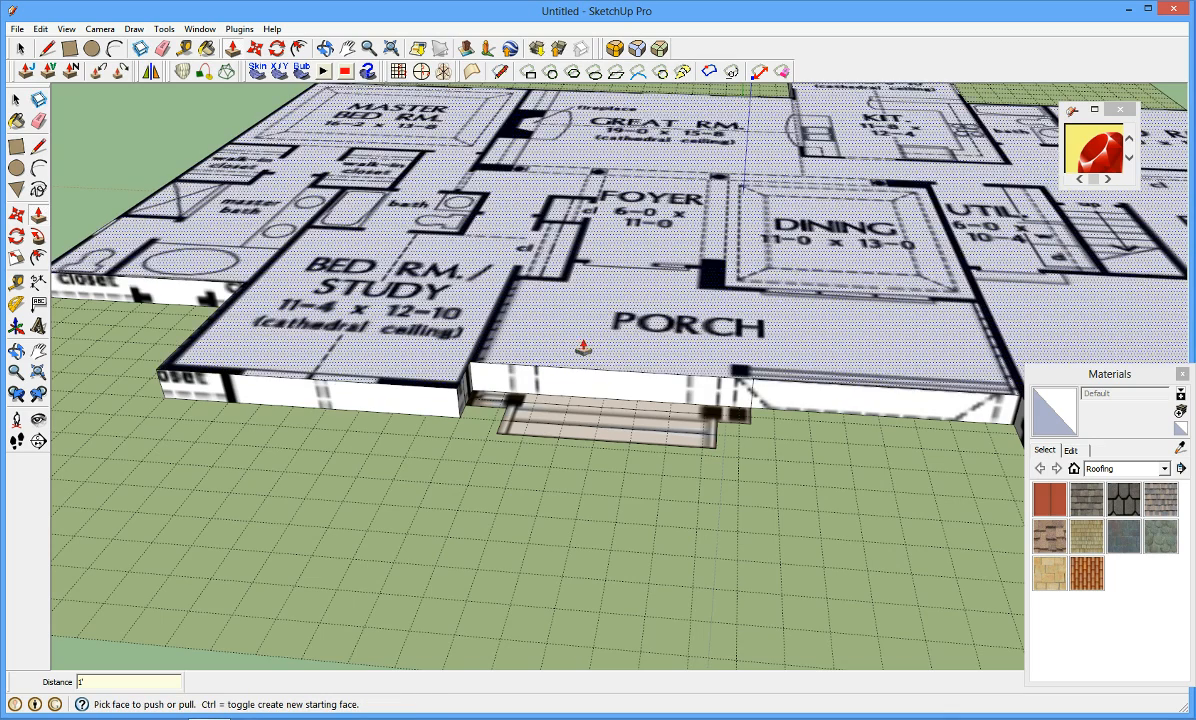
# - Raise the upper front step, including its side column areas, 6" with Push/Pull
pyautogui.scroll(5, 600, 355)
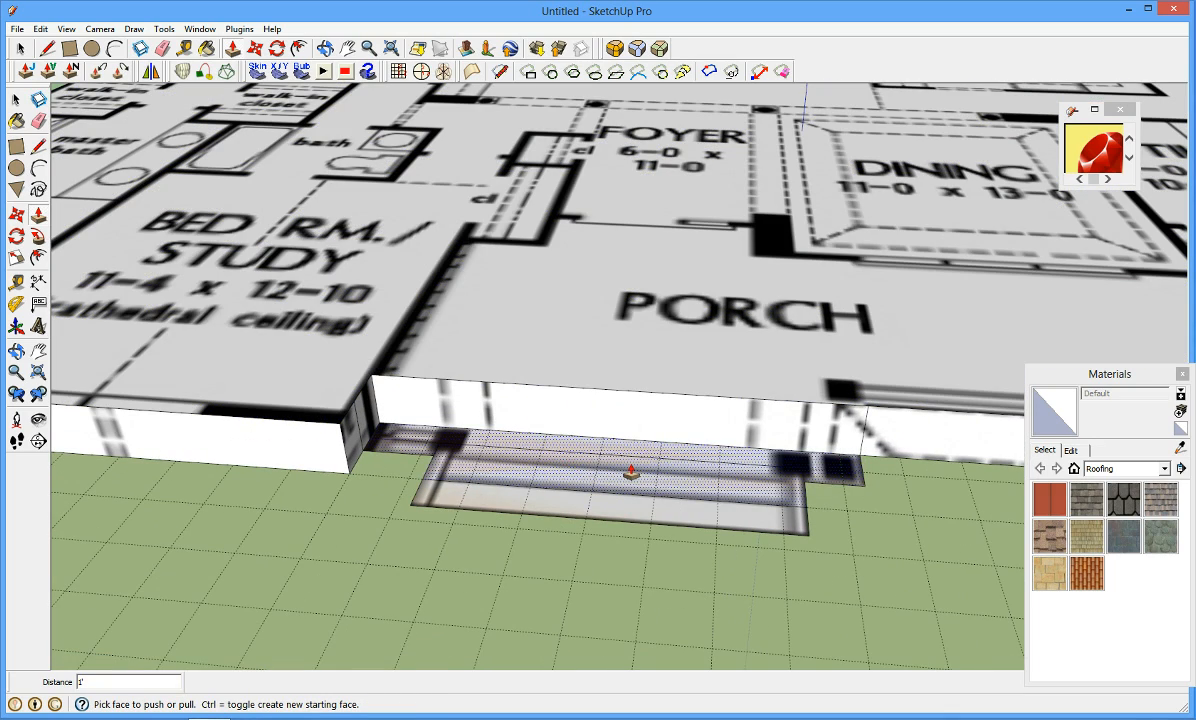
pyautogui.moveTo(631, 474); pyautogui.dragTo(625, 450)
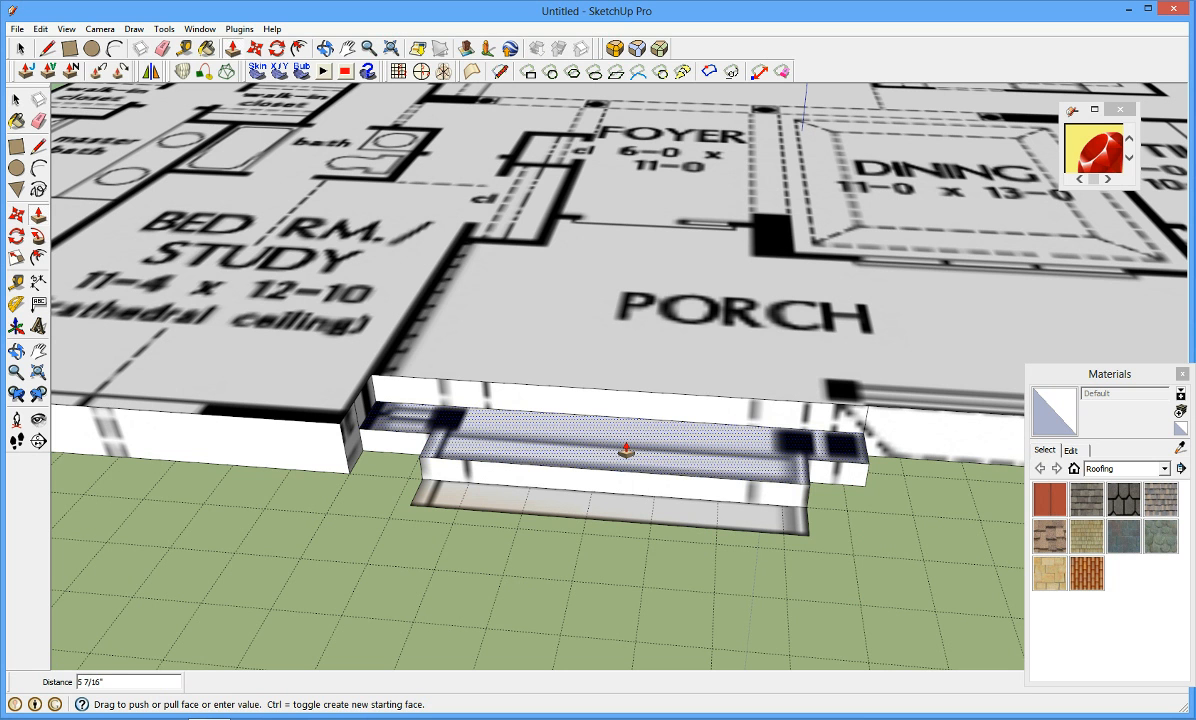
pyautogui.moveTo(626, 451); pyautogui.dragTo(630, 441)
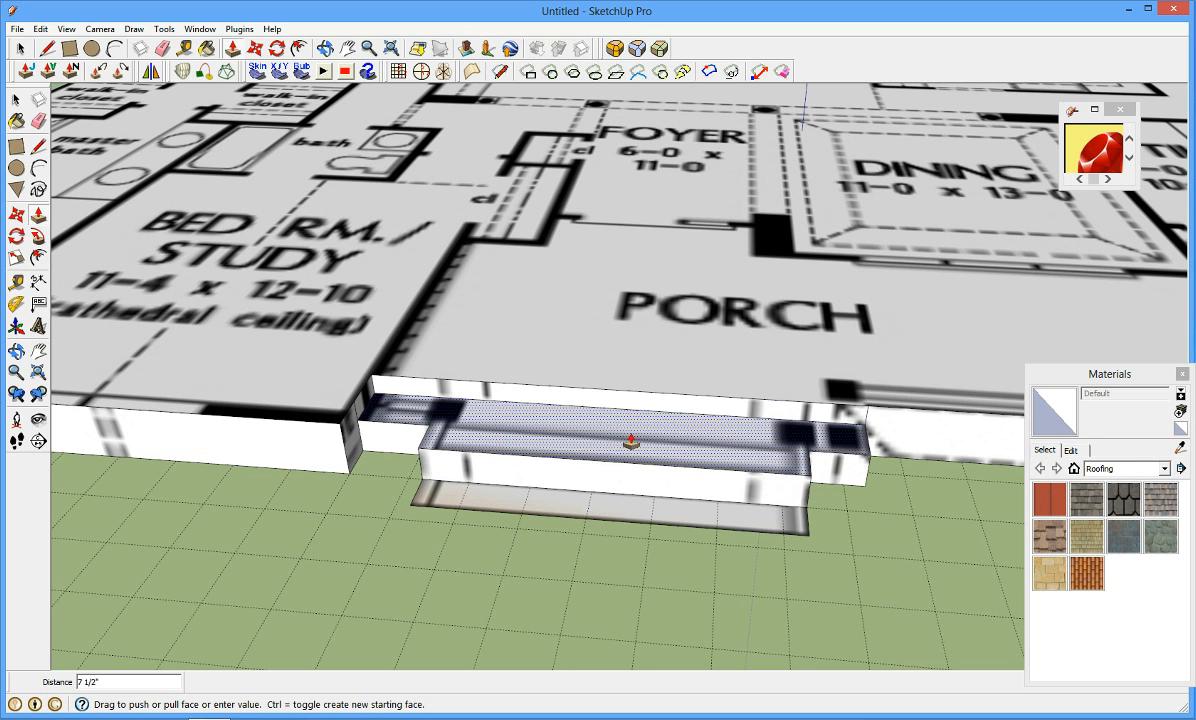
pyautogui.moveTo(630, 441); pyautogui.dragTo(630, 443)
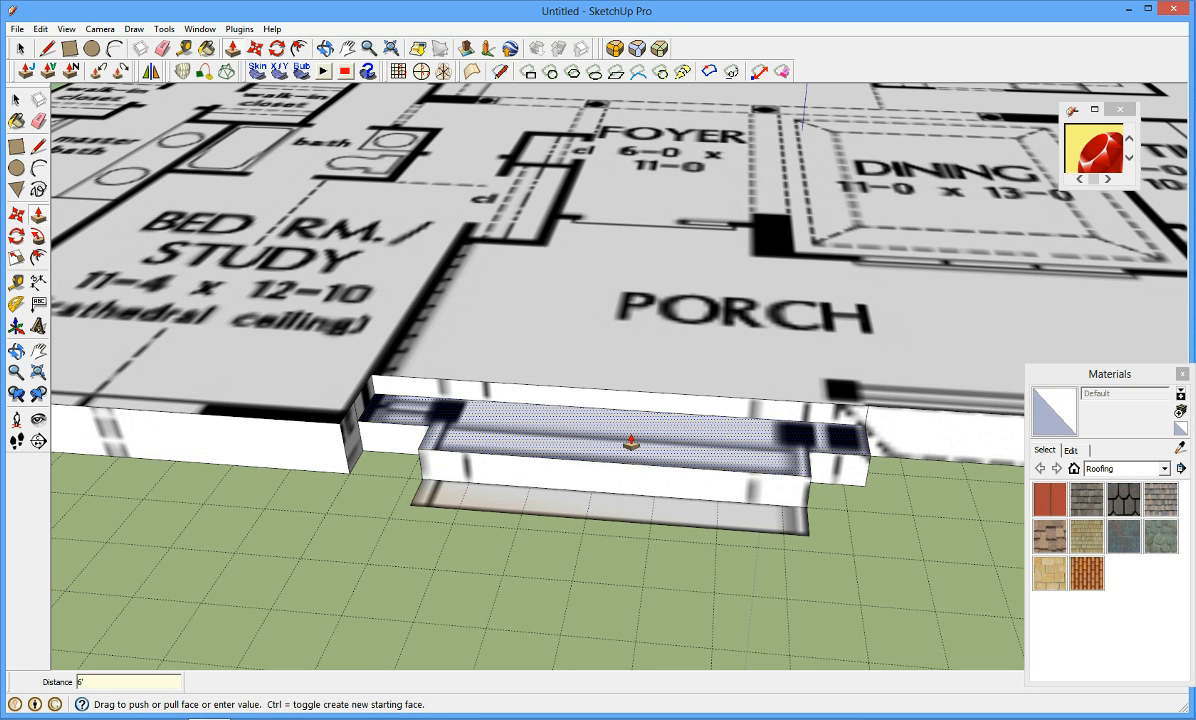
pyautogui.press('Return')
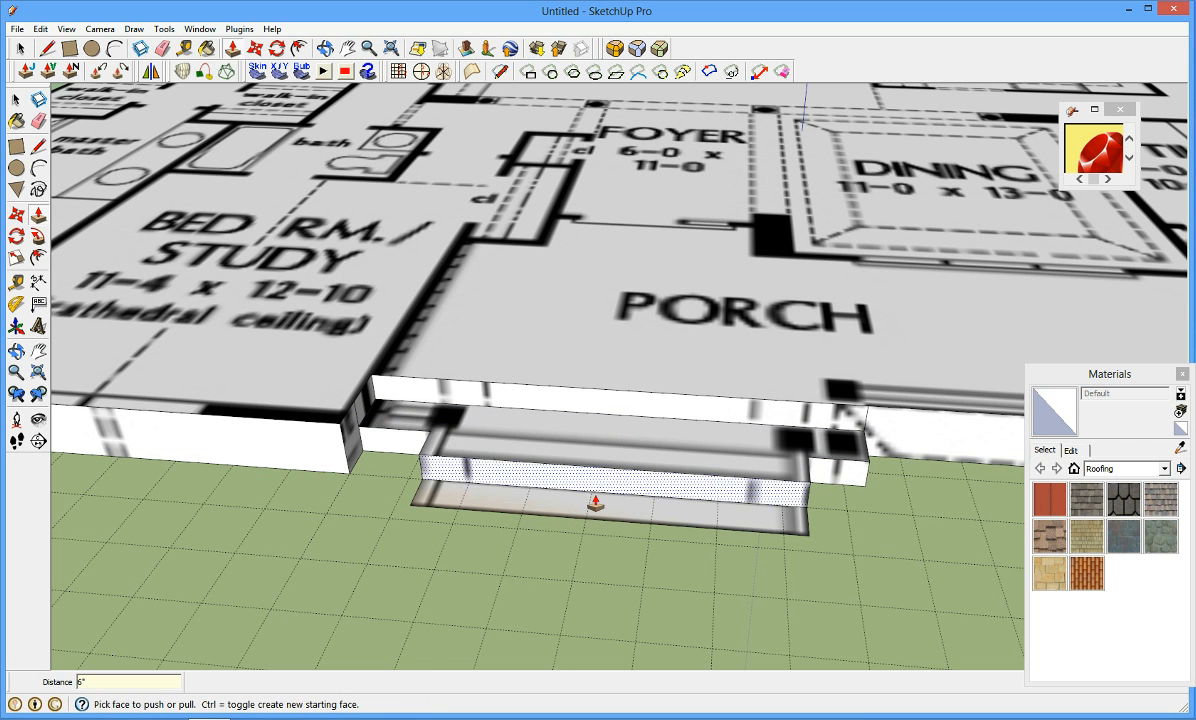
# - Raise the lower front step 3" with Push/Pull
pyautogui.scroll(2, 590, 510)
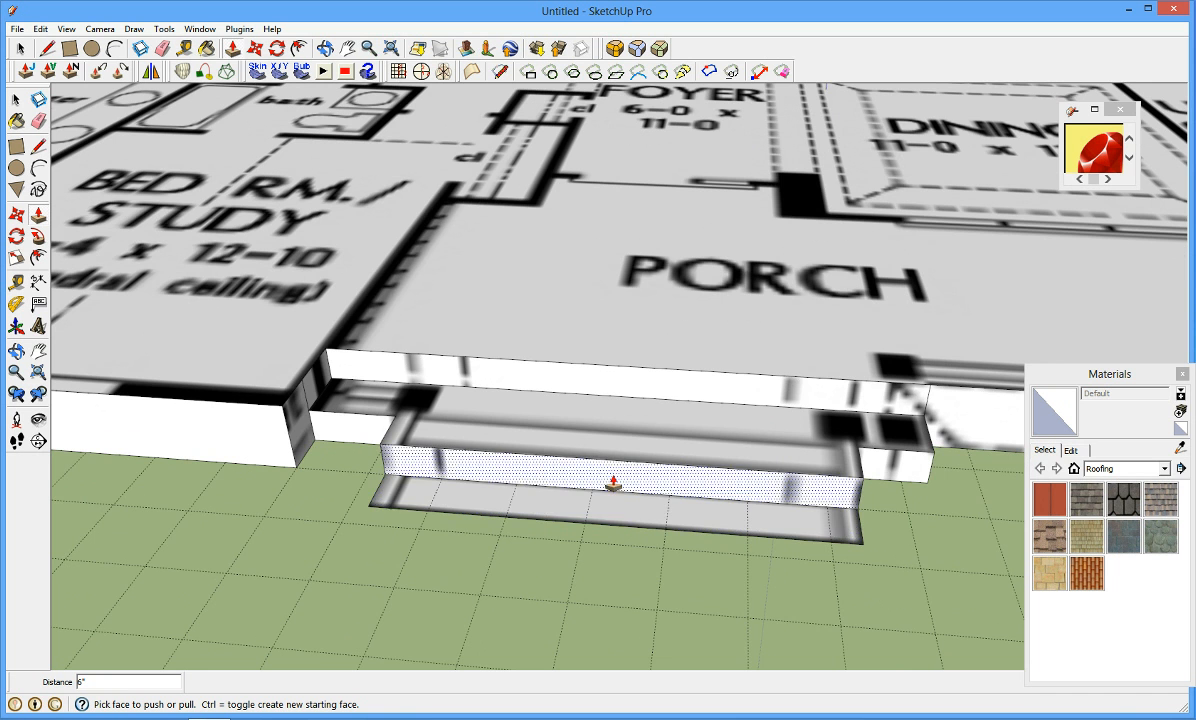
pyautogui.scroll(-3, 596, 509)
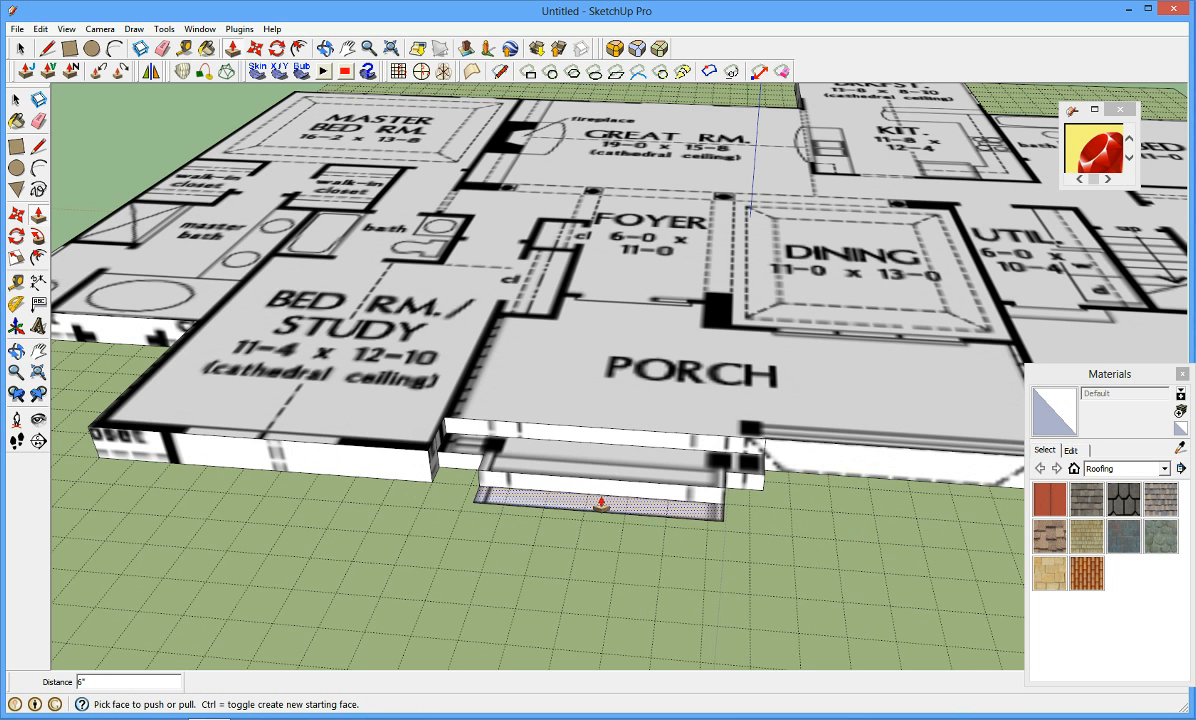
pyautogui.scroll(2, 596, 507)
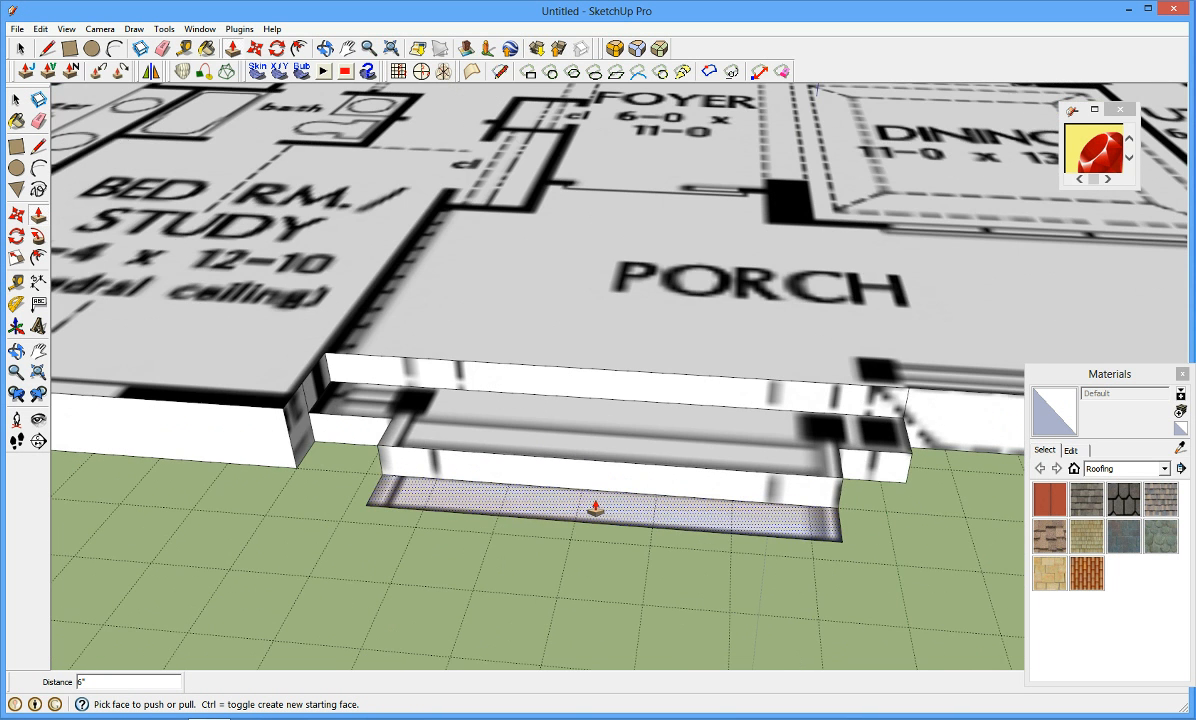
pyautogui.moveTo(597, 507); pyautogui.dragTo(597, 497)
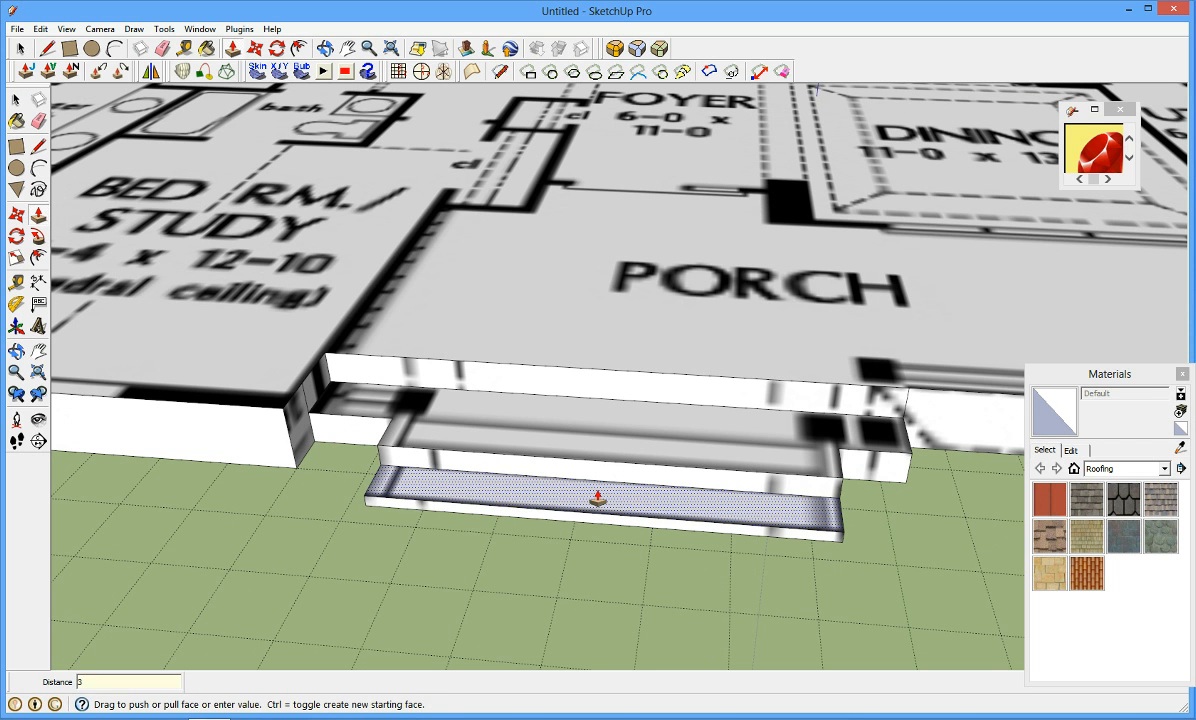
pyautogui.write('3')
pyautogui.press('Return')
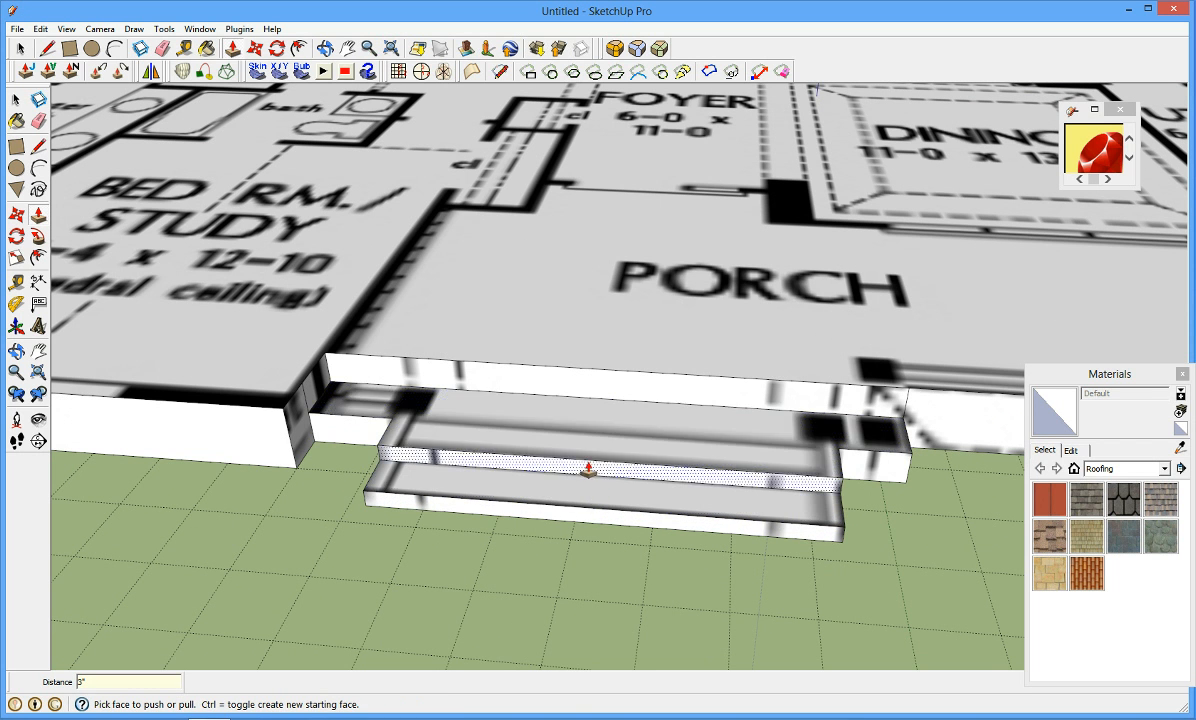
# - Lower the top face of the main house slab by 3"
pyautogui.click(641, 342)
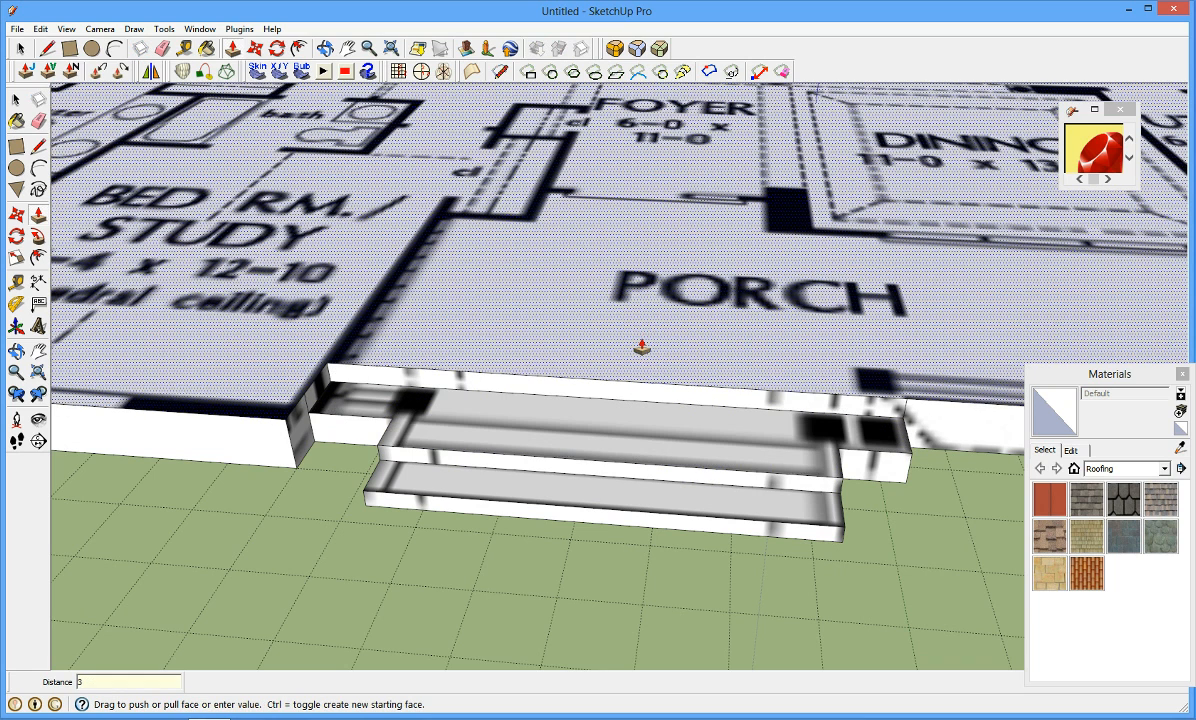
pyautogui.press('Return')
pyautogui.scroll(-1, 680, 356)
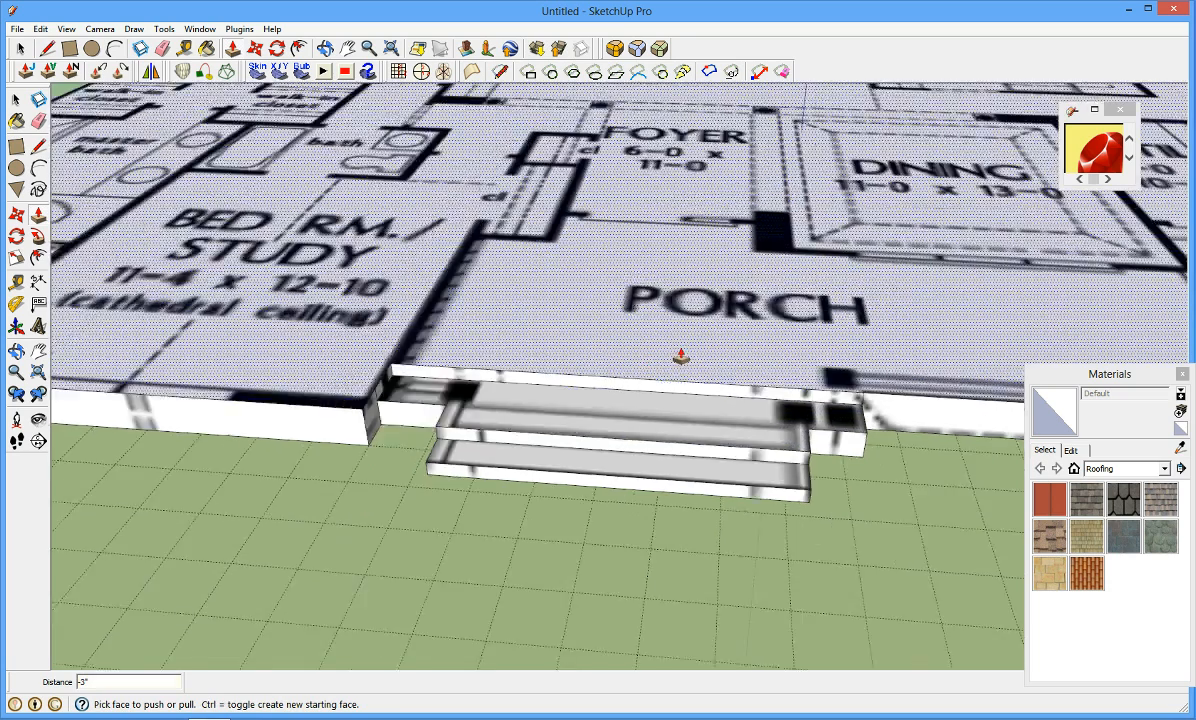
# - Draw lines across the upper step at both columns to split off its side areas, the study-side line 10" long
pyautogui.scroll(3, 600, 347)
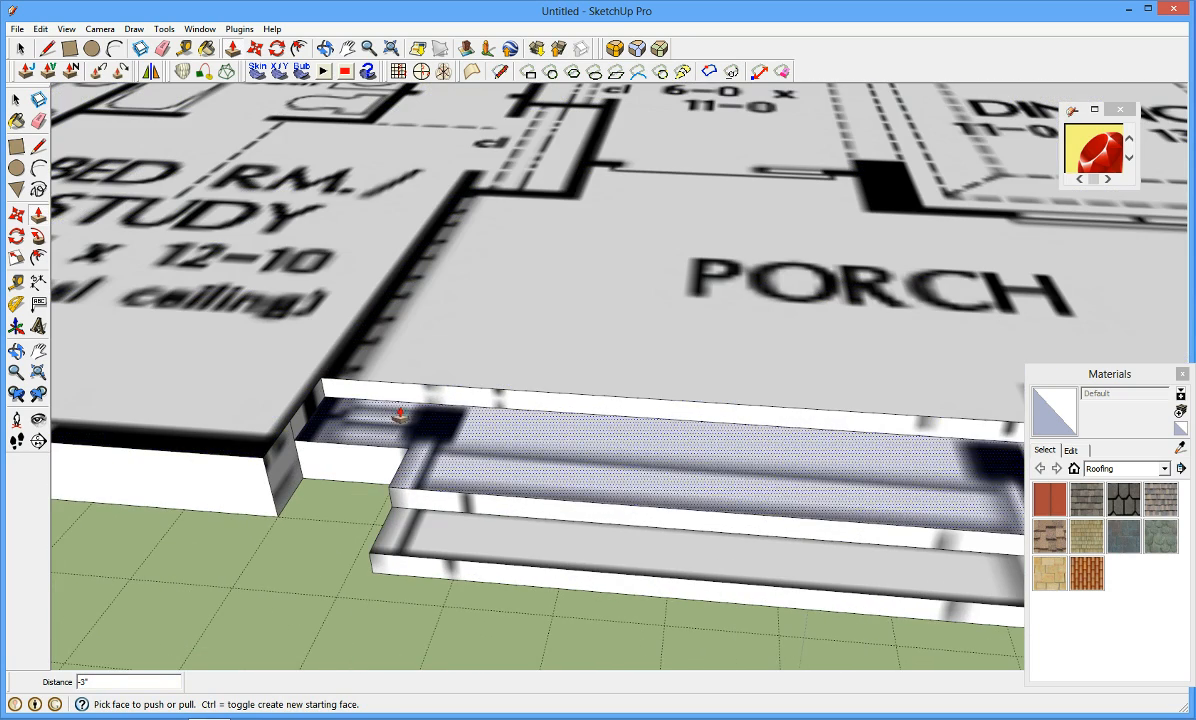
pyautogui.scroll(-2, 731, 400)
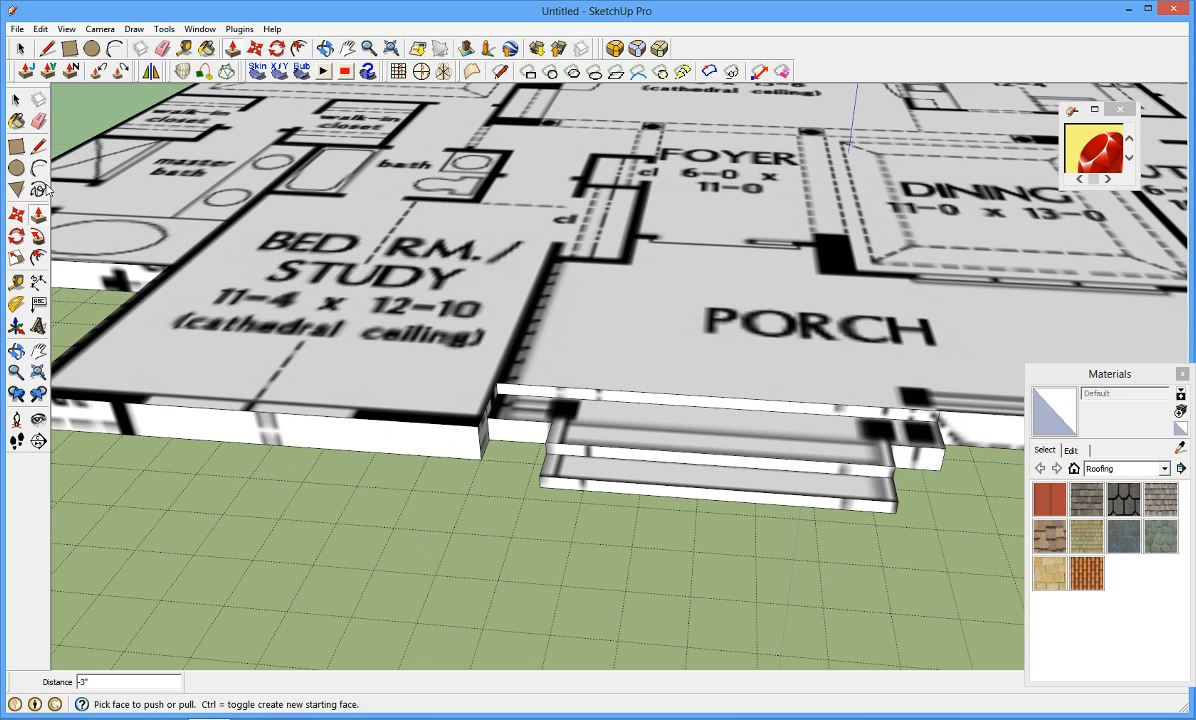
pyautogui.click(38, 146)
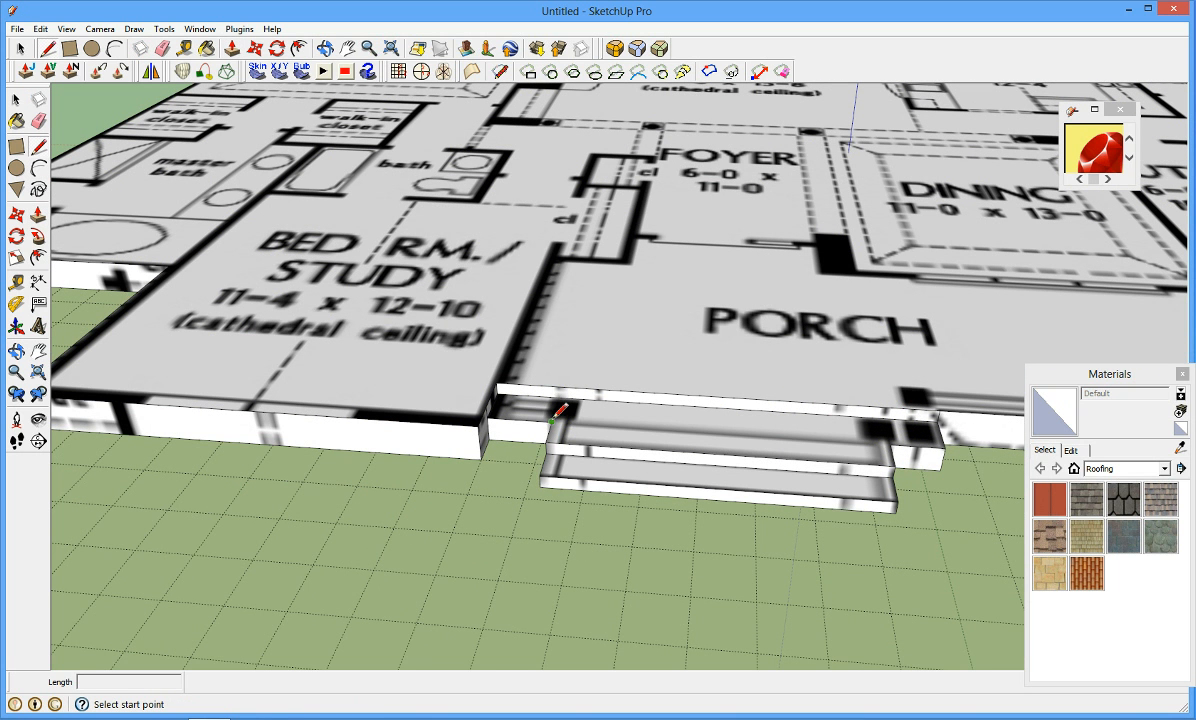
pyautogui.click(551, 421)
pyautogui.click(562, 394)
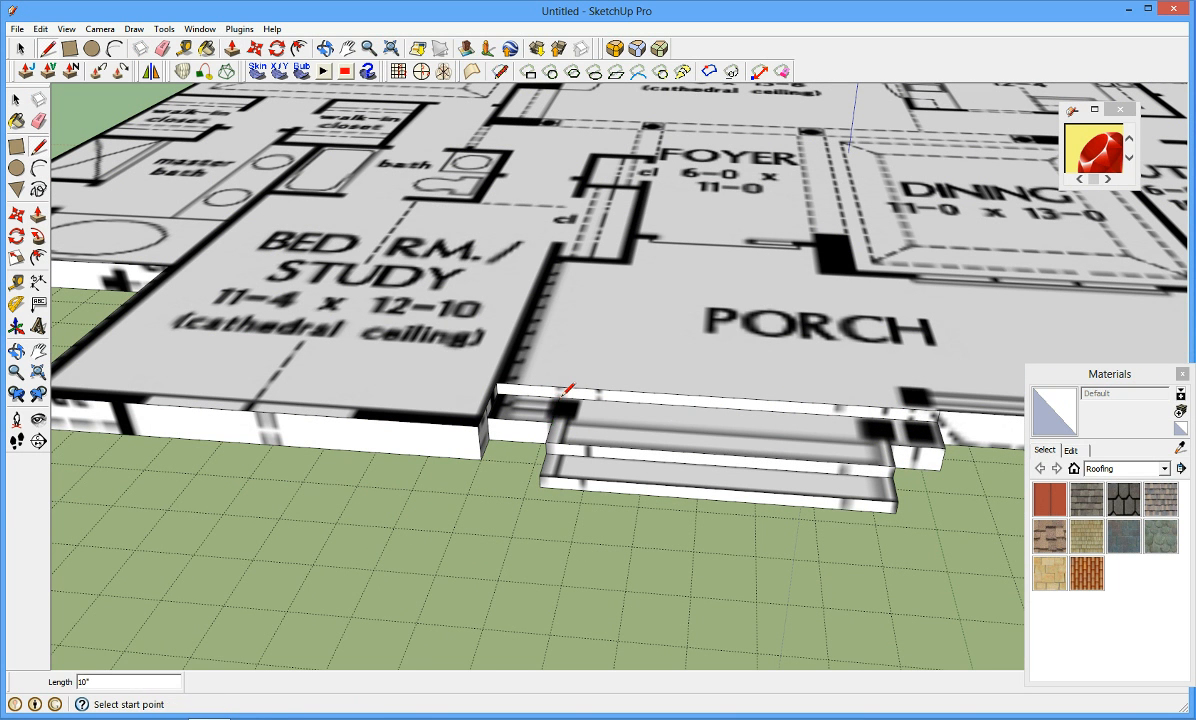
pyautogui.click(903, 421)
pyautogui.click(895, 414)
# - Raise the two column areas beside the upper step 3" to the level of the porch floor
pyautogui.click(35, 216)
pyautogui.click(530, 402)
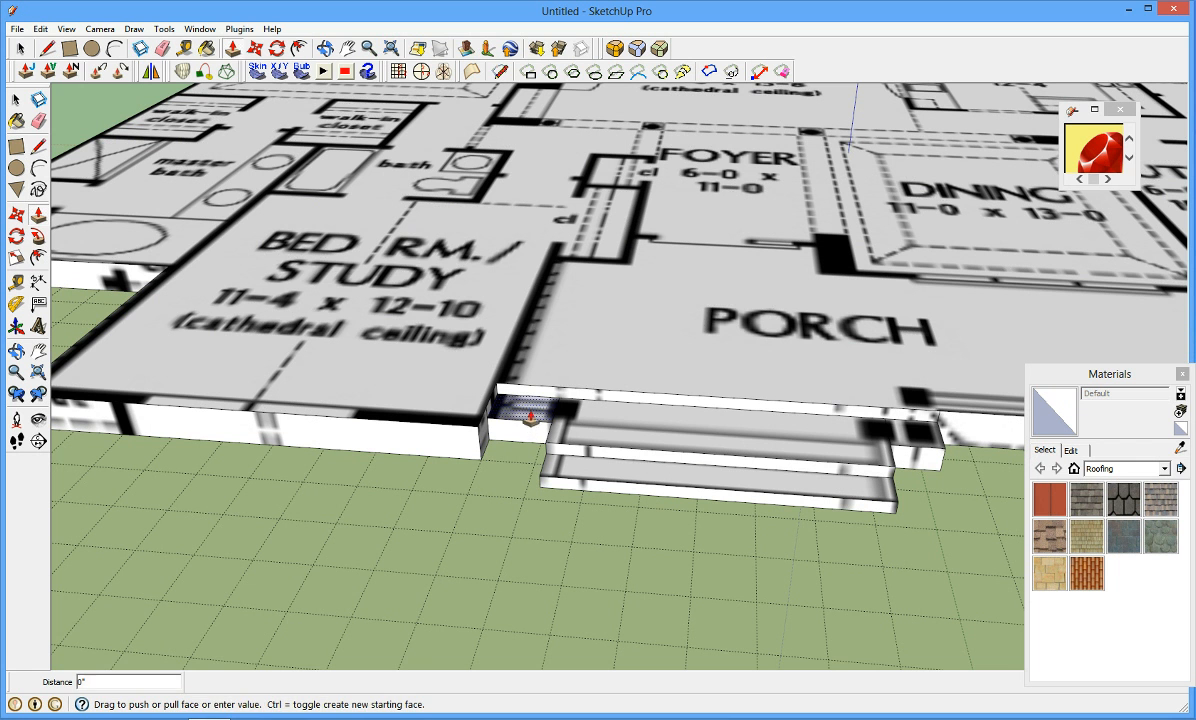
pyautogui.click(536, 396)
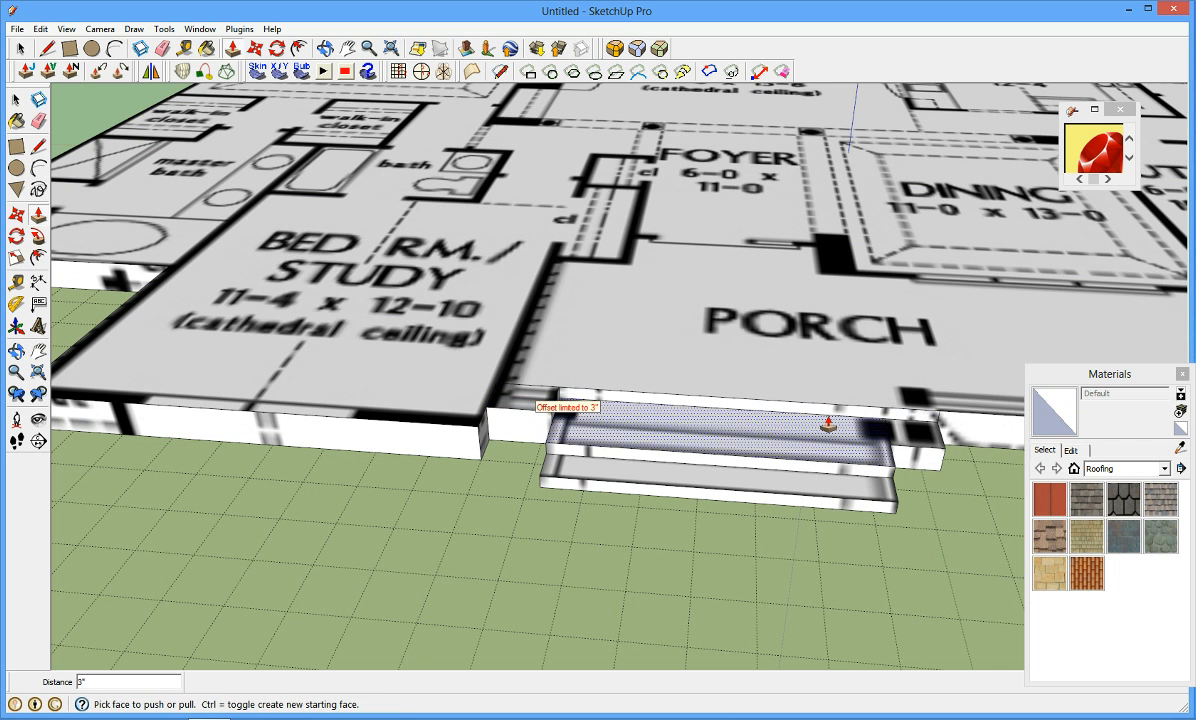
pyautogui.click(897, 430)
pyautogui.click(905, 415)
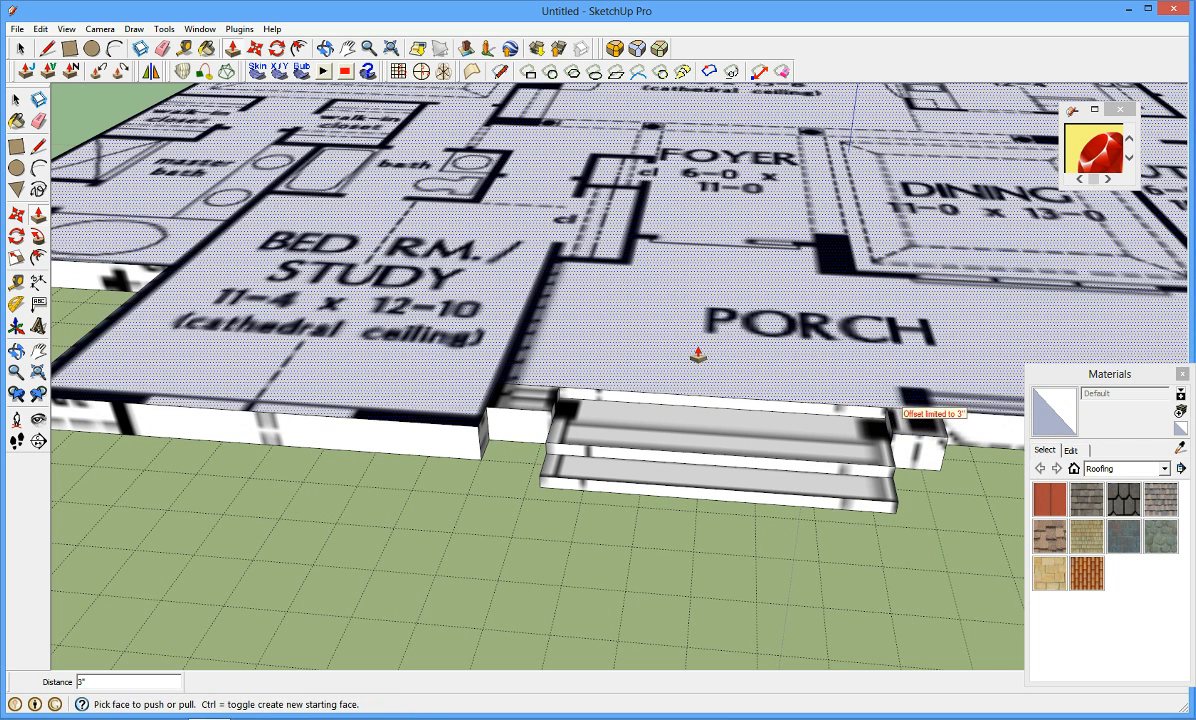
pyautogui.scroll(-3, 759, 340)
pyautogui.scroll(6, 759, 340)
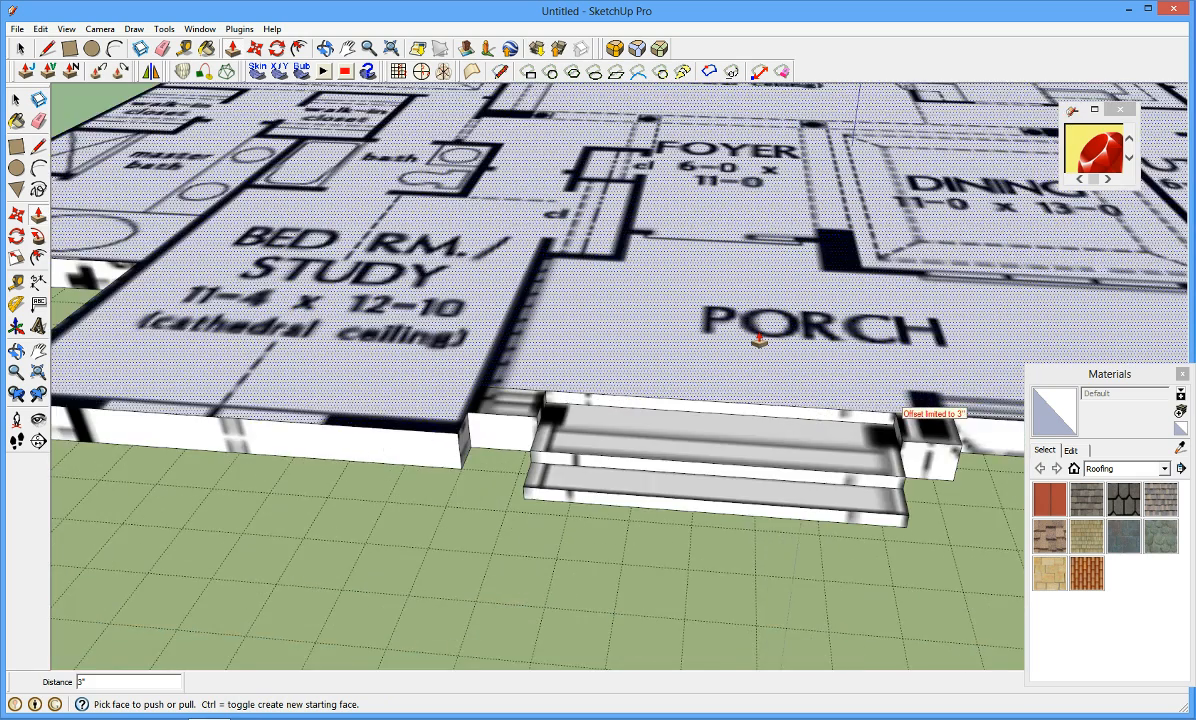
pyautogui.scroll(-5, 759, 340)
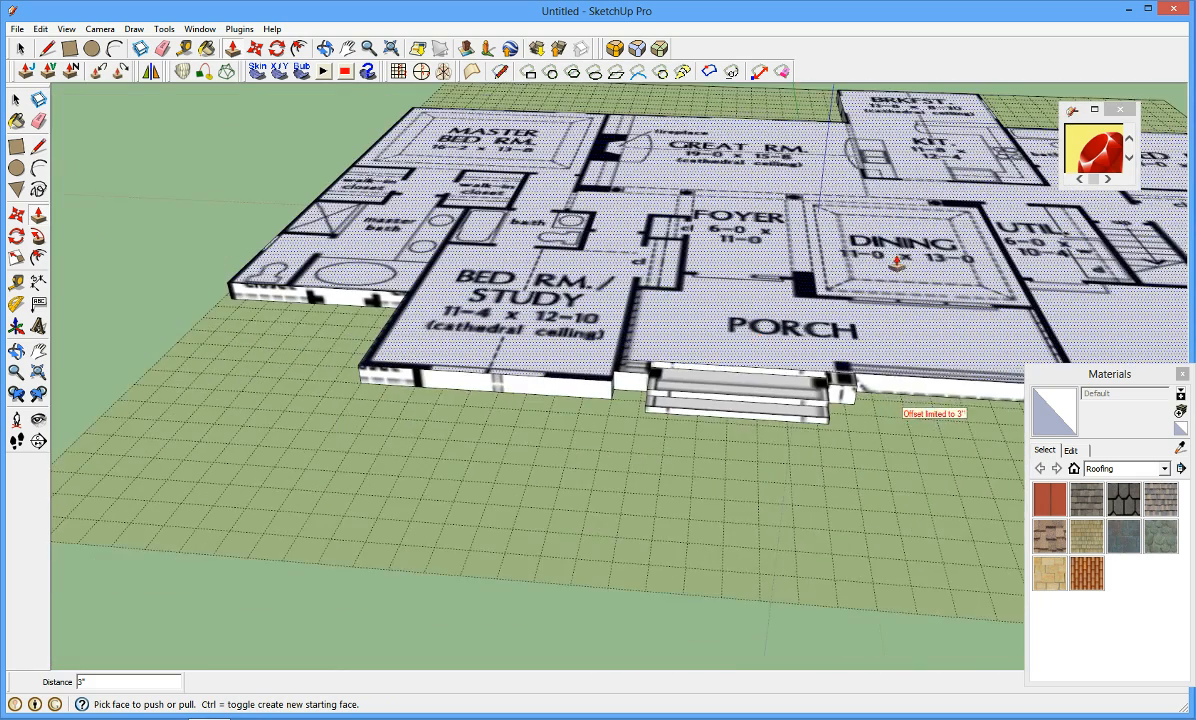
pyautogui.scroll(1, 833, 258)
pyautogui.scroll(3, 833, 258)
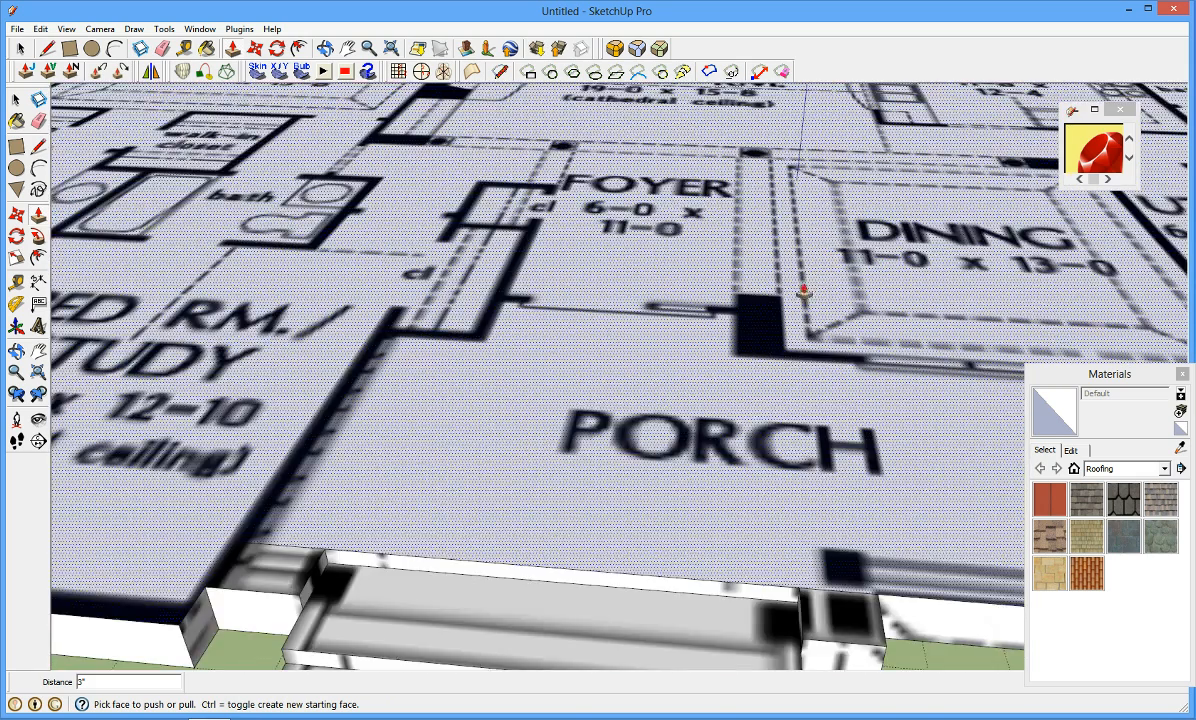
pyautogui.scroll(-2, 790, 290)
pyautogui.scroll(-2, 641, 259)
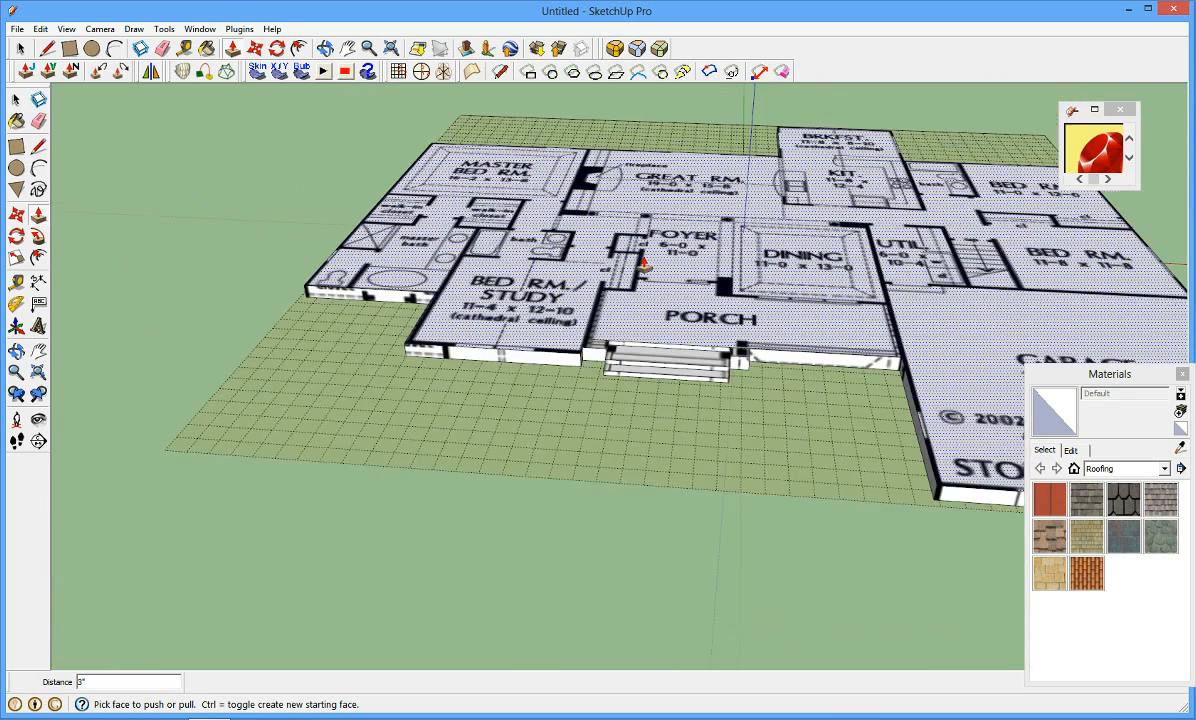
pyautogui.scroll(3, 643, 262)
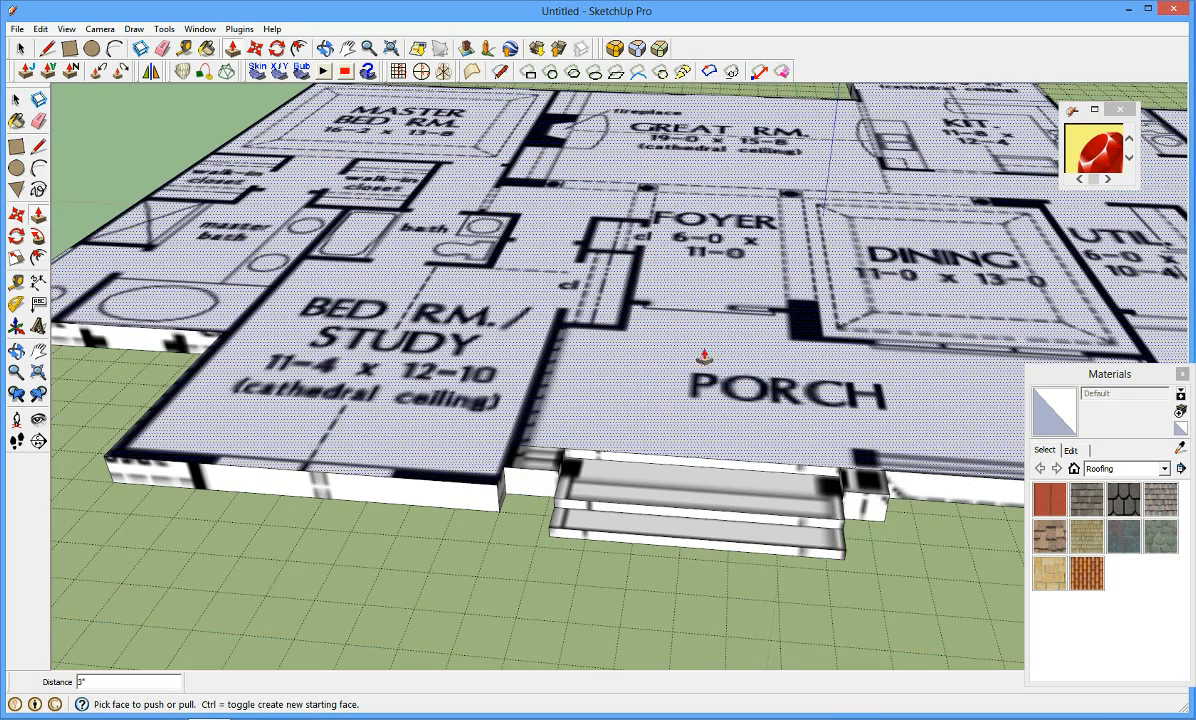
# - Trace the porch edge with lines along the study wall, across the closet front and about 1' 6 1/8" back to the foyer entrance
pyautogui.scroll(-2, 711, 343)
pyautogui.scroll(-2, 711, 343)
pyautogui.scroll(3, 778, 325)
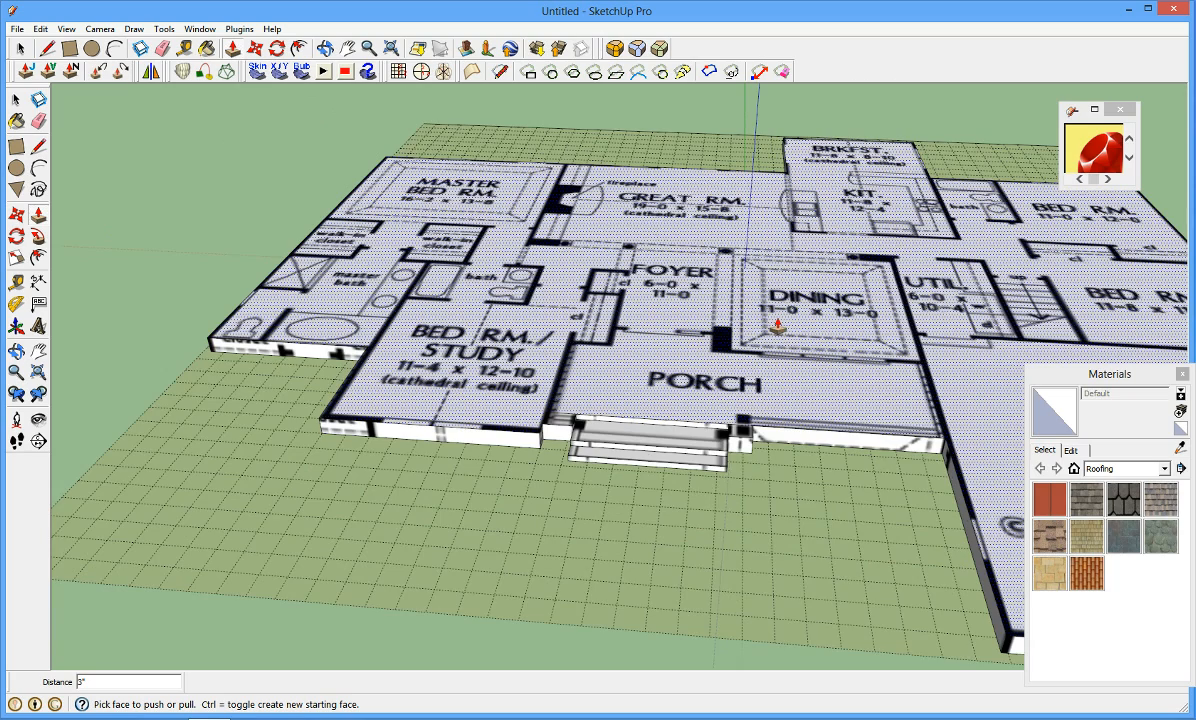
pyautogui.scroll(1, 700, 311)
pyautogui.scroll(1, 720, 323)
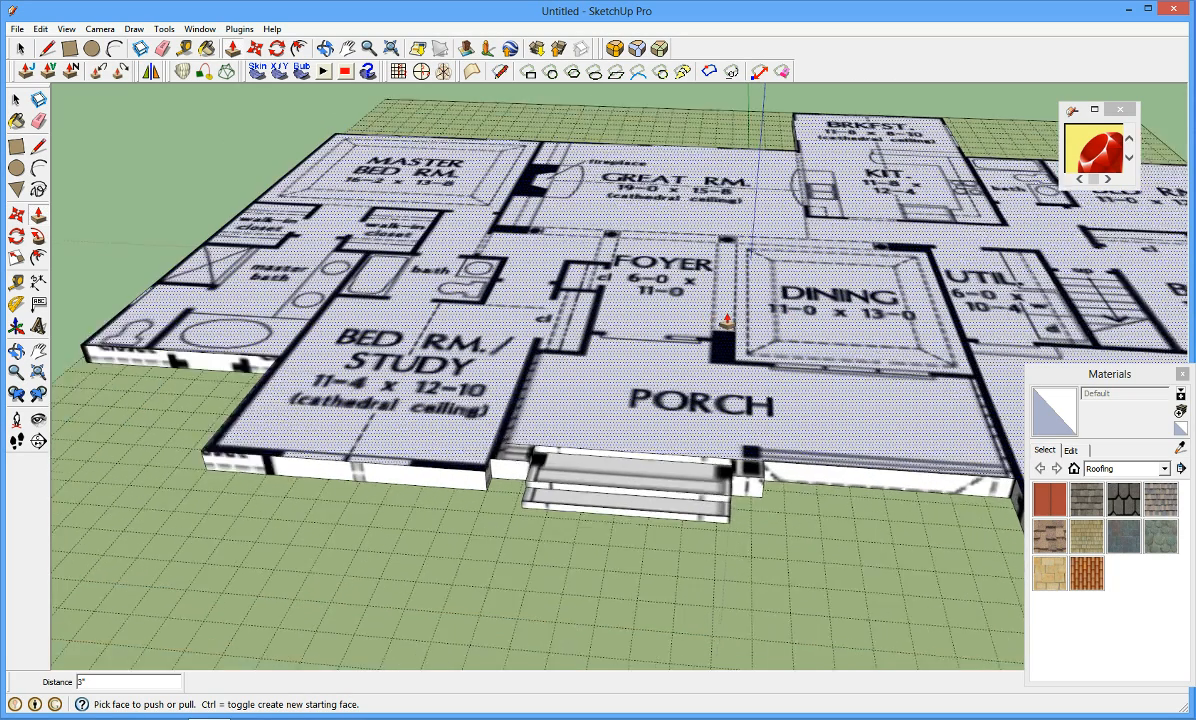
pyautogui.scroll(1, 727, 321)
pyautogui.moveTo(803, 320); pyautogui.dragTo(822, 396, button='middle')
pyautogui.scroll(-1, 822, 396)
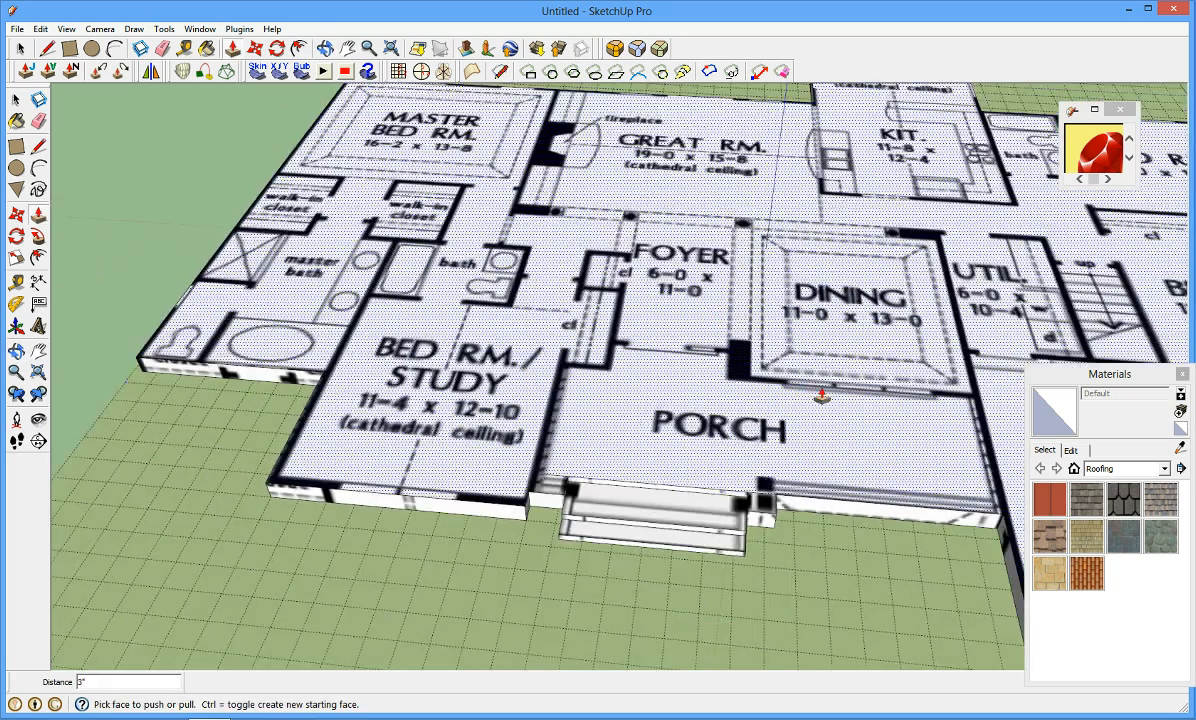
pyautogui.scroll(1, 822, 396)
pyautogui.scroll(2, 893, 390)
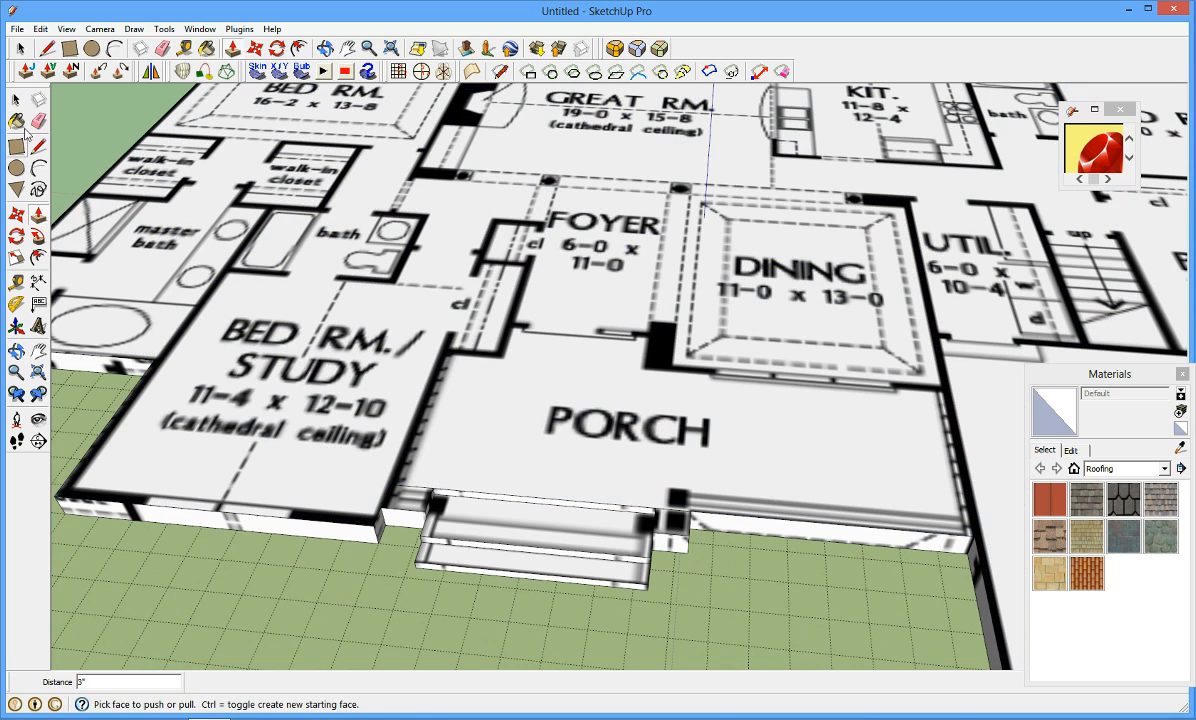
pyautogui.click(39, 147)
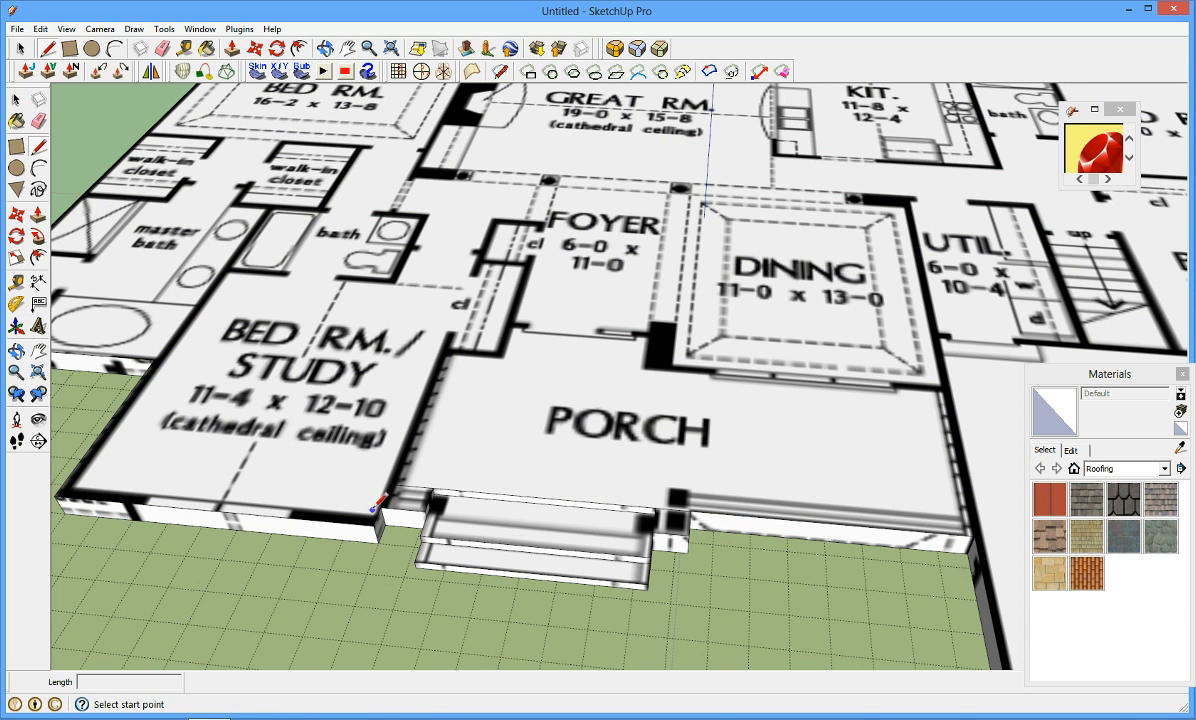
pyautogui.click(381, 497)
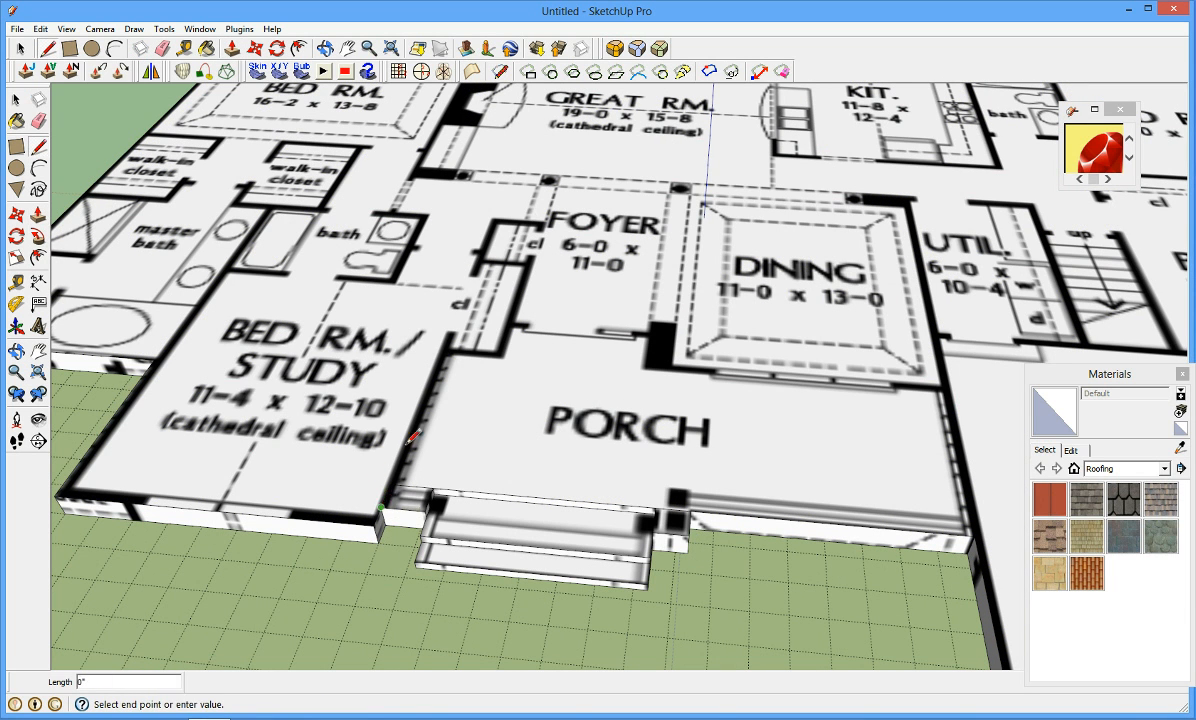
pyautogui.click(442, 348)
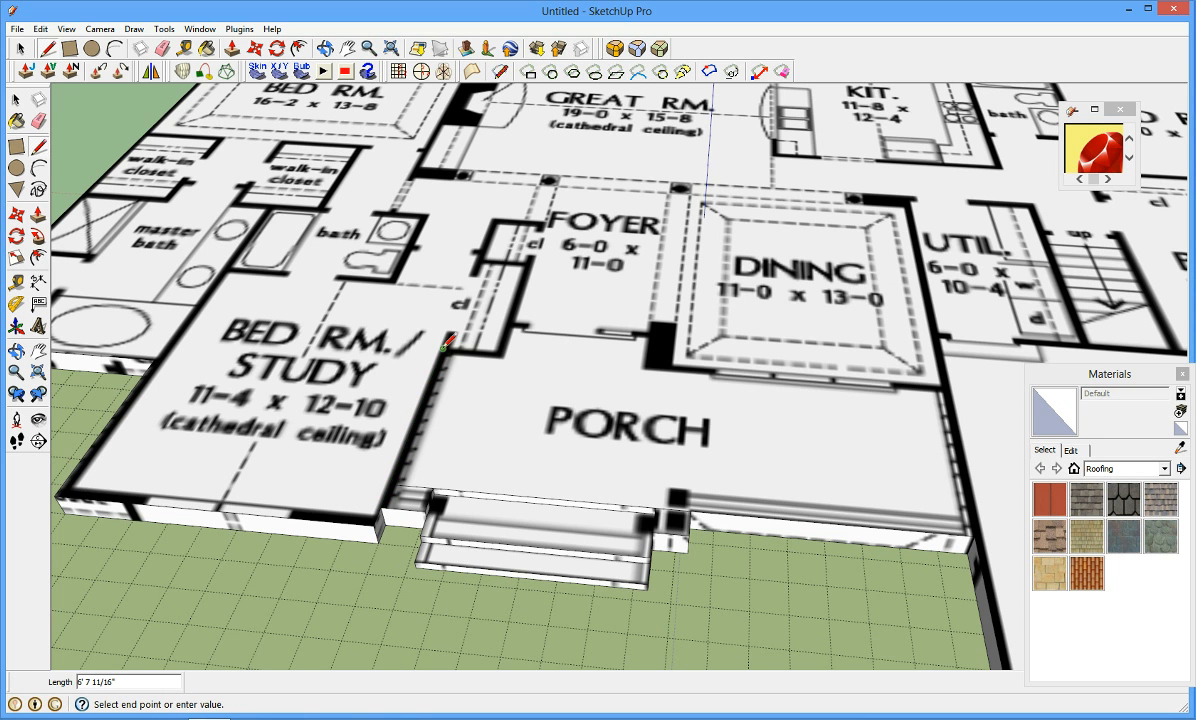
pyautogui.click(501, 353)
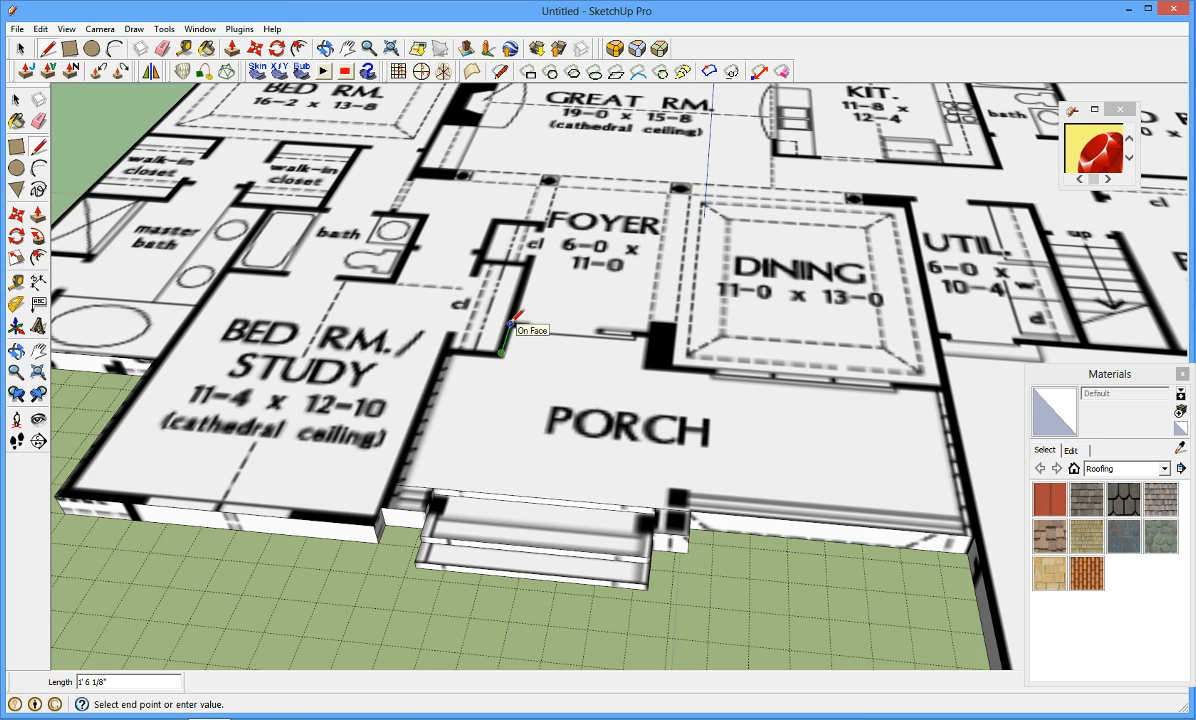
pyautogui.click(511, 323)
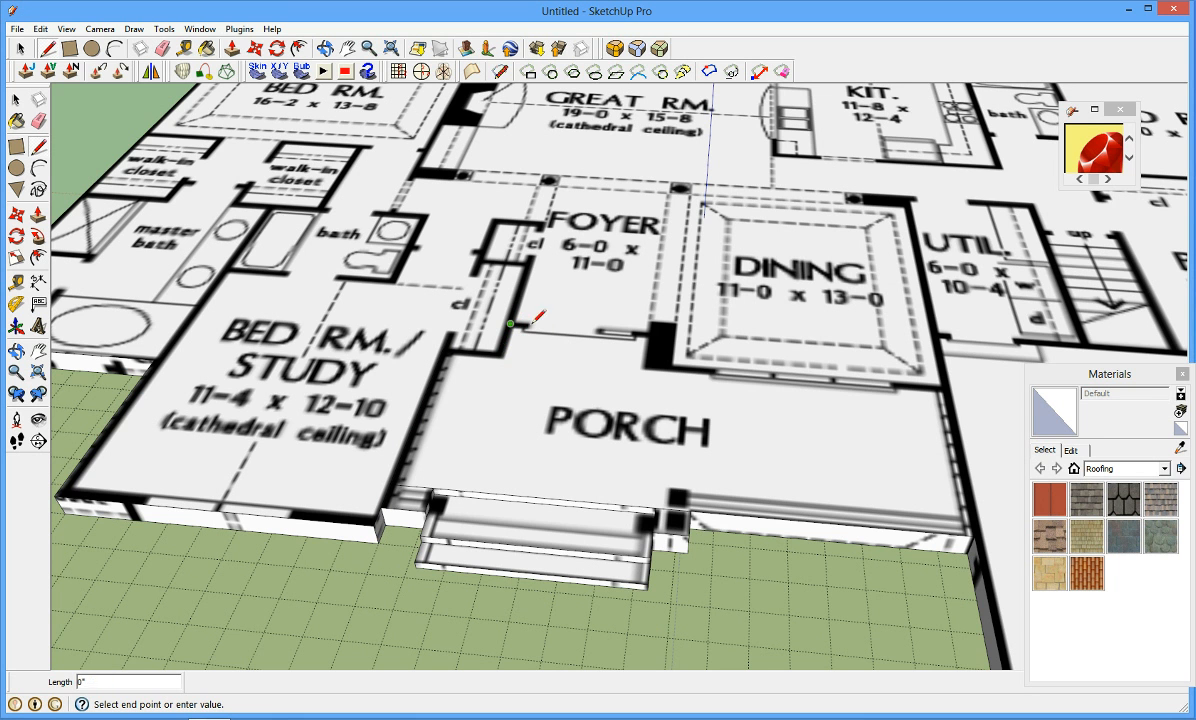
# - Continue the porch outline across the foyer entrance, along the dining wall, and about 5' 9 11/16" down the garage side to the front edge
pyautogui.click(660, 333)
pyautogui.click(656, 364)
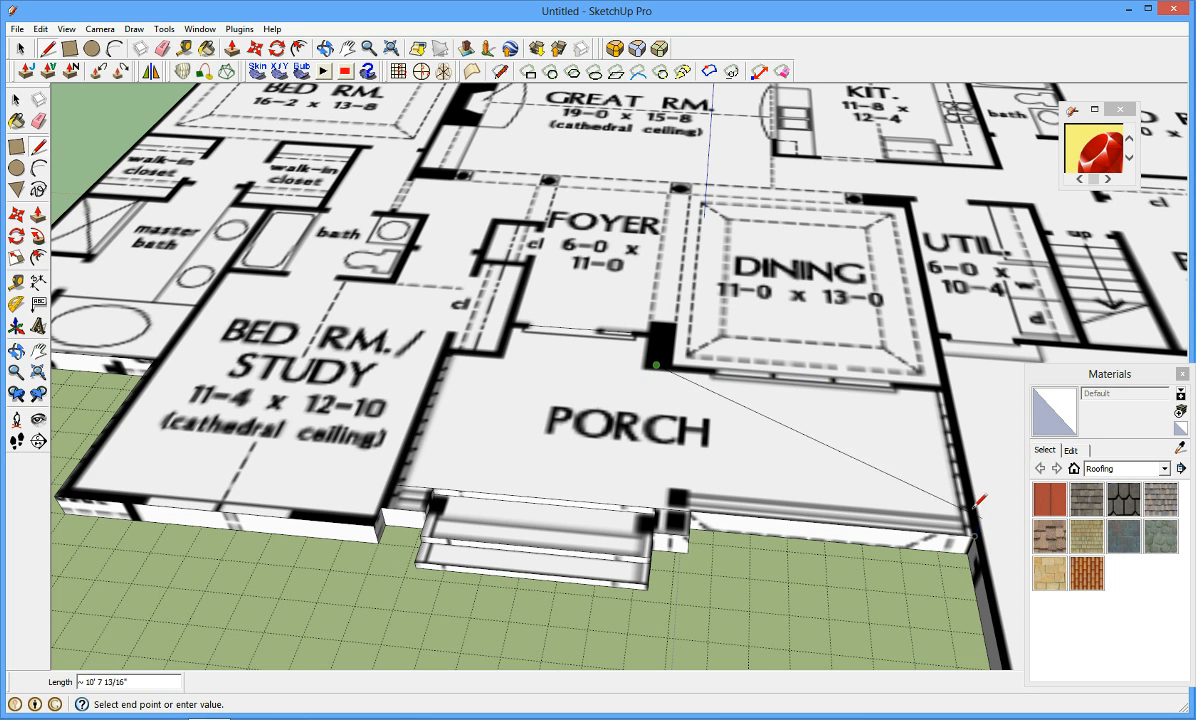
pyautogui.click(944, 386)
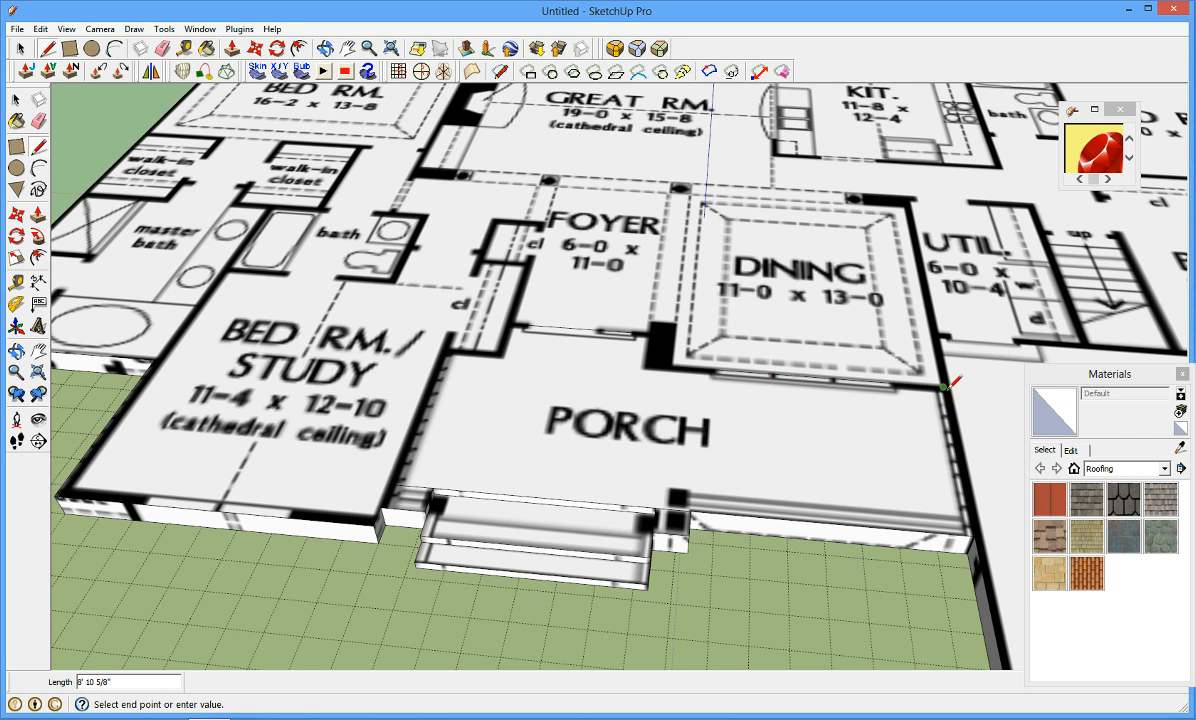
pyautogui.click(974, 536)
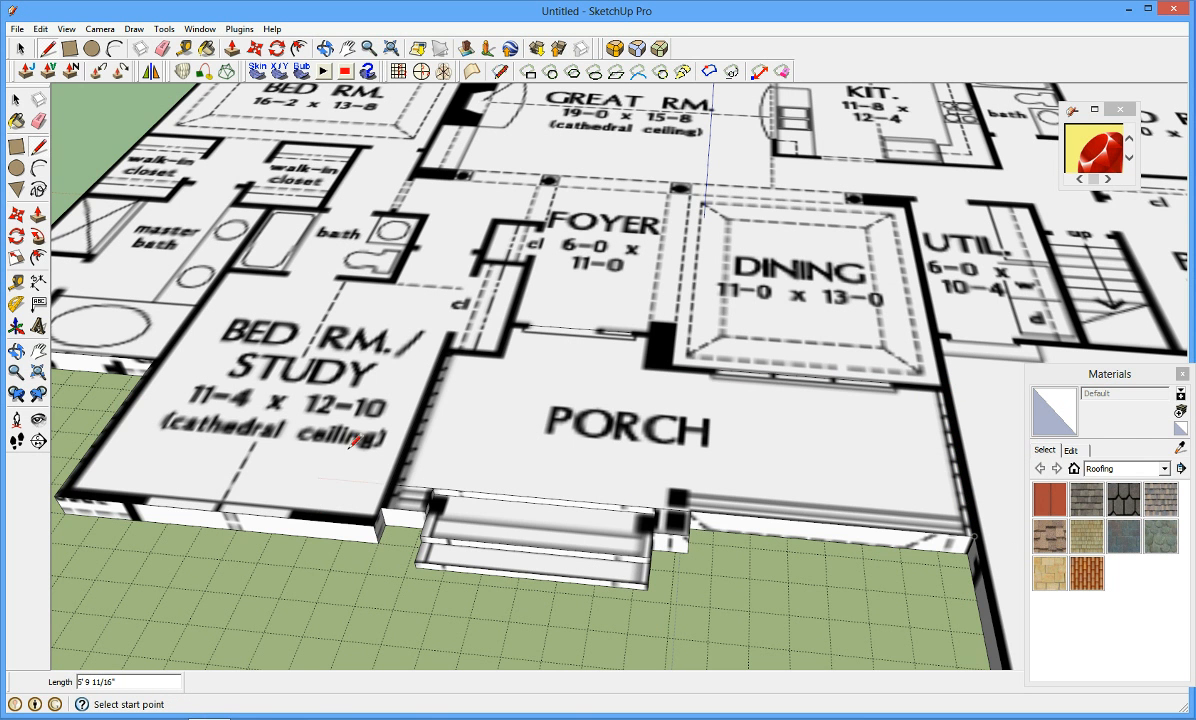
# - Examine the traced porch outline and the front steps from closer and wider views
pyautogui.scroll(-5, 487, 485)
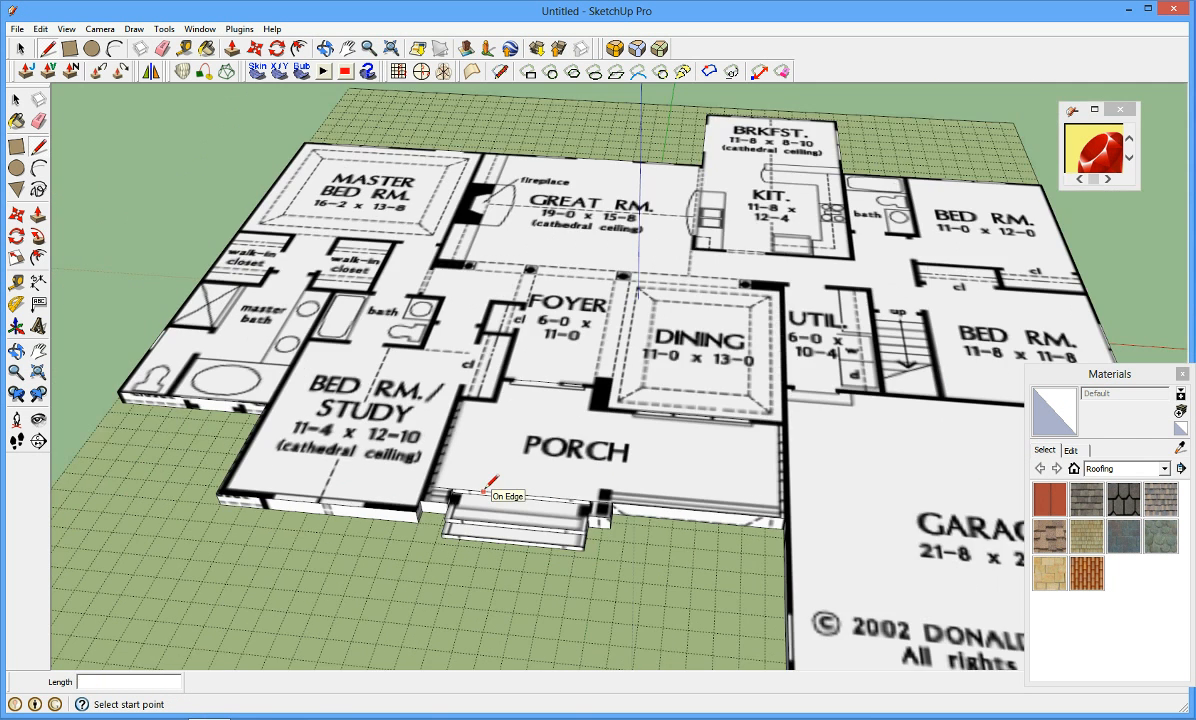
pyautogui.scroll(5, 600, 495)
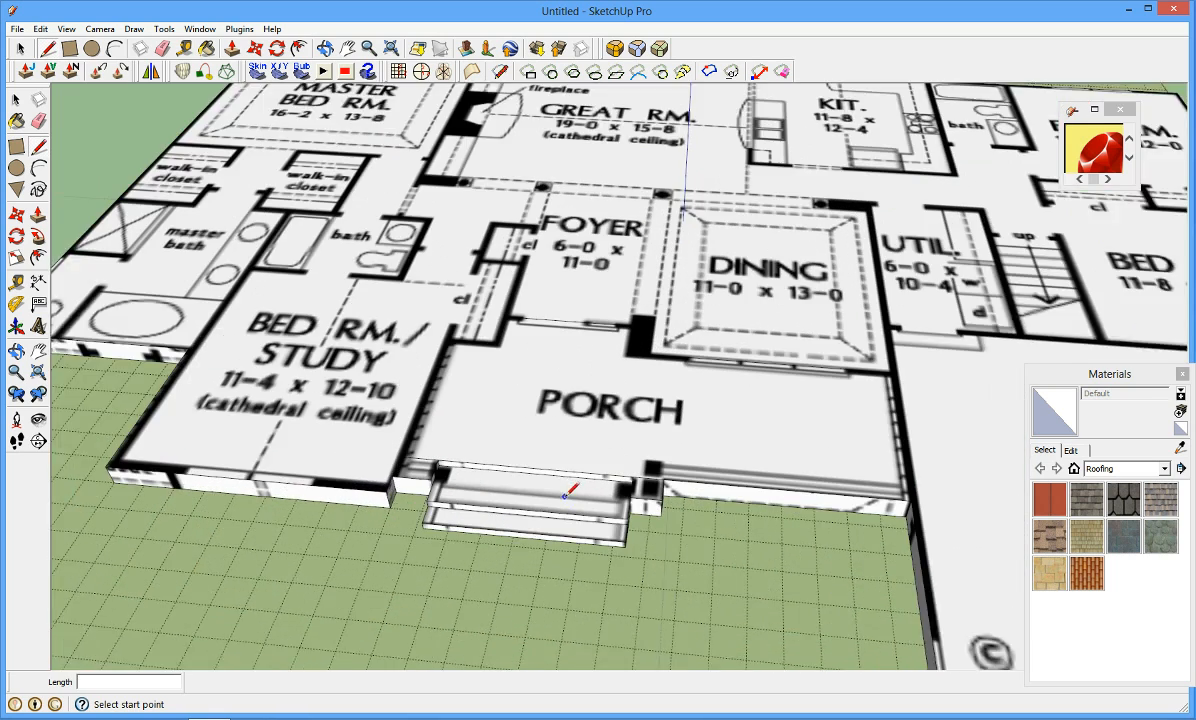
pyautogui.moveTo(593, 494); pyautogui.dragTo(631, 534, button='middle')
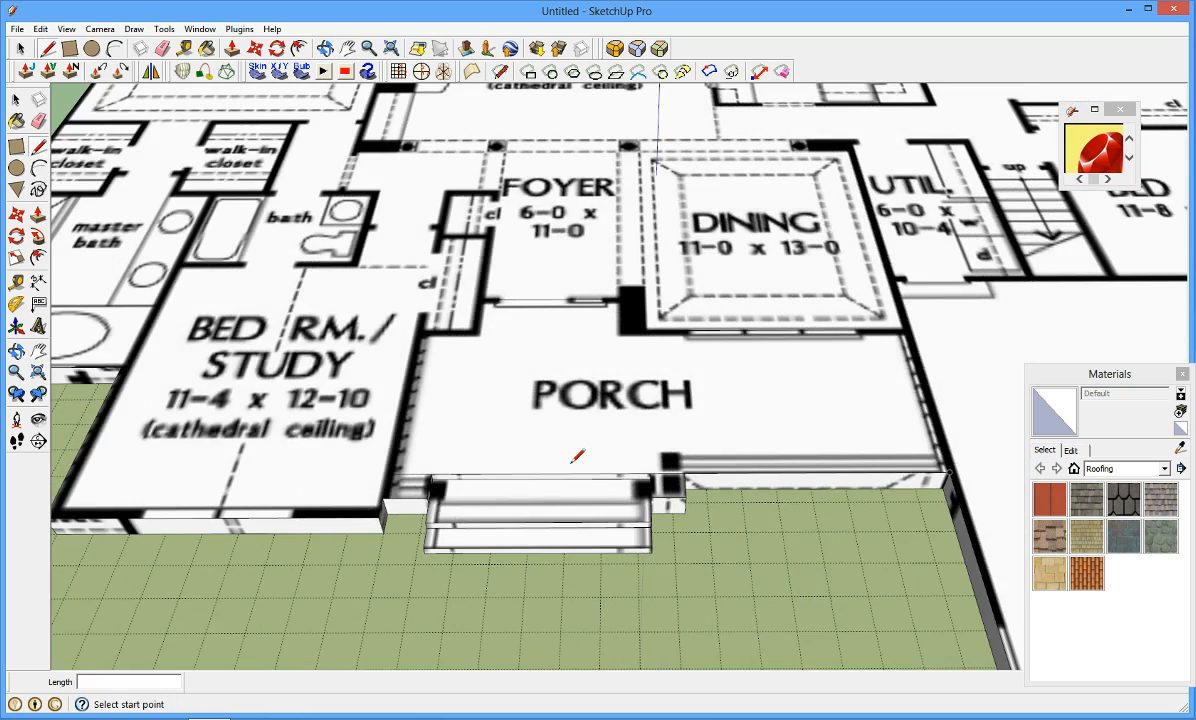
pyautogui.scroll(-4, 574, 459)
pyautogui.scroll(2, 395, 400)
pyautogui.scroll(2, 405, 410)
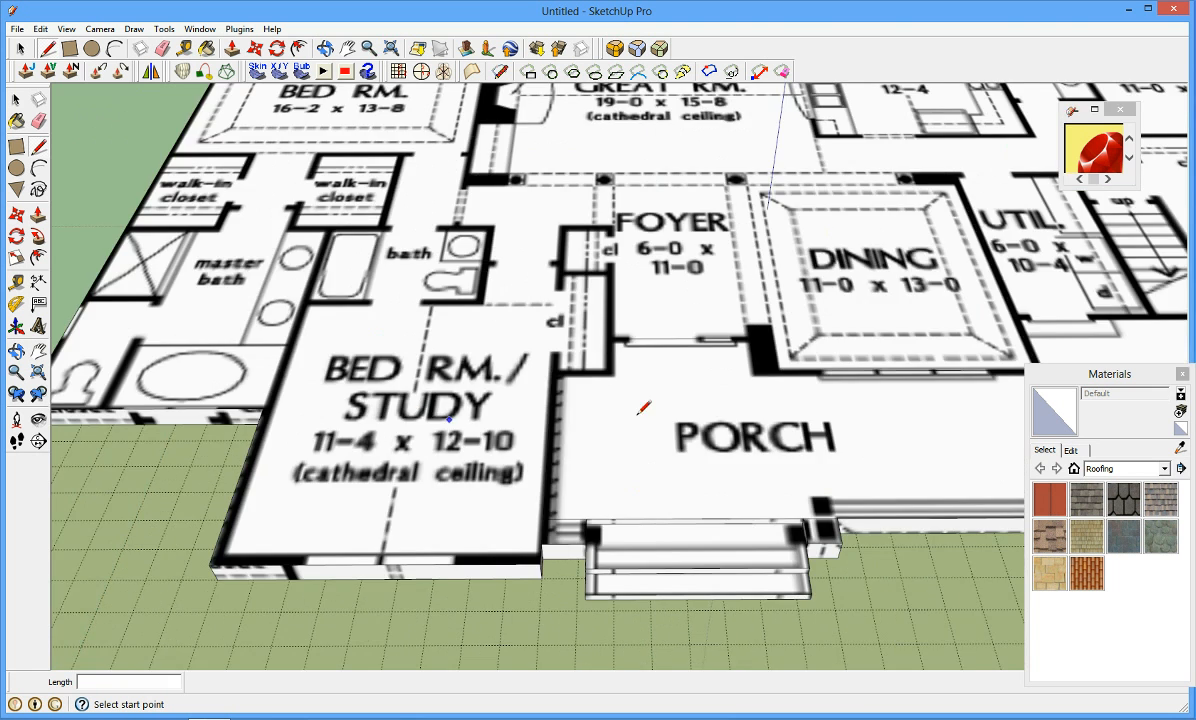
pyautogui.scroll(-3, 641, 400)
pyautogui.scroll(3, 588, 349)
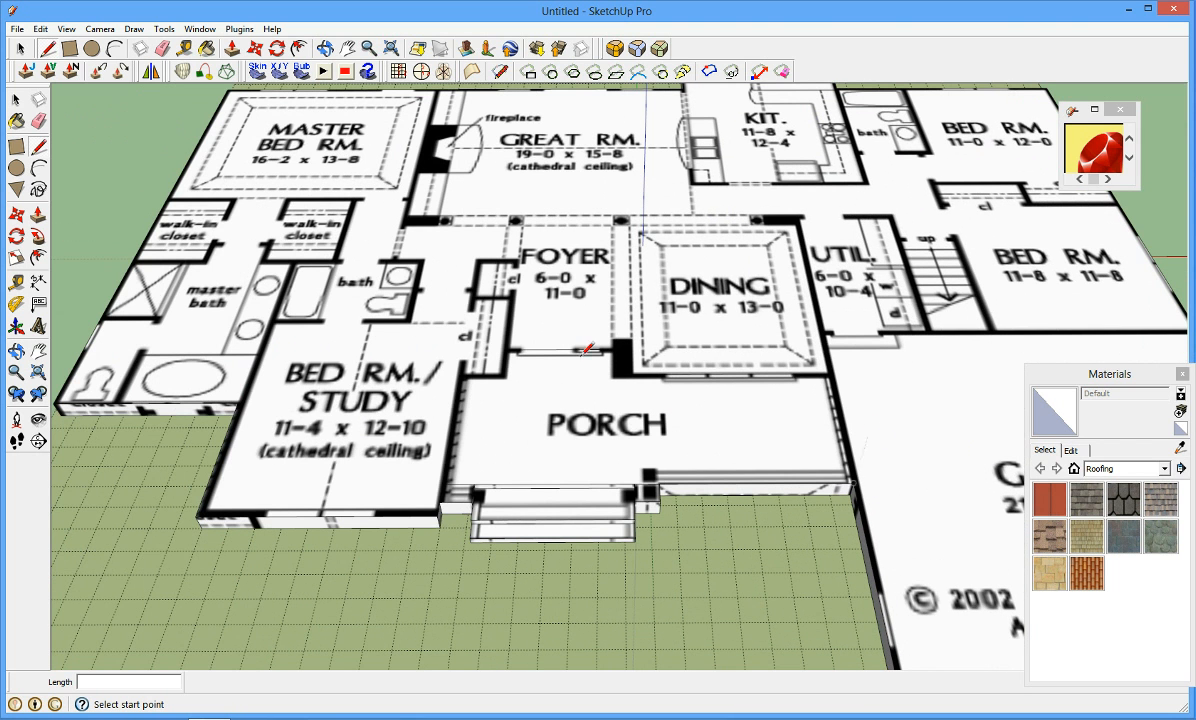
# - Import images01_jpg_001.jpg as a texture and place it on the main house floor from the study's porch-side corner, about 15' 9 1/2" wide
pyautogui.click(15, 28)
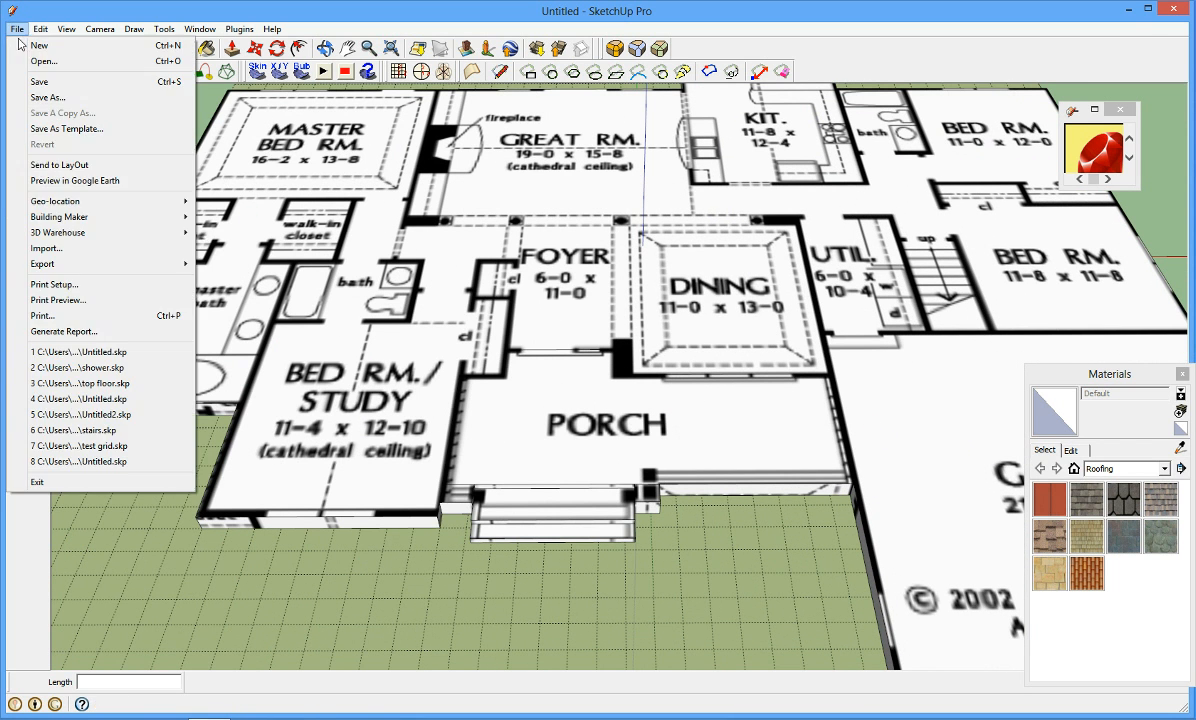
pyautogui.click(95, 250)
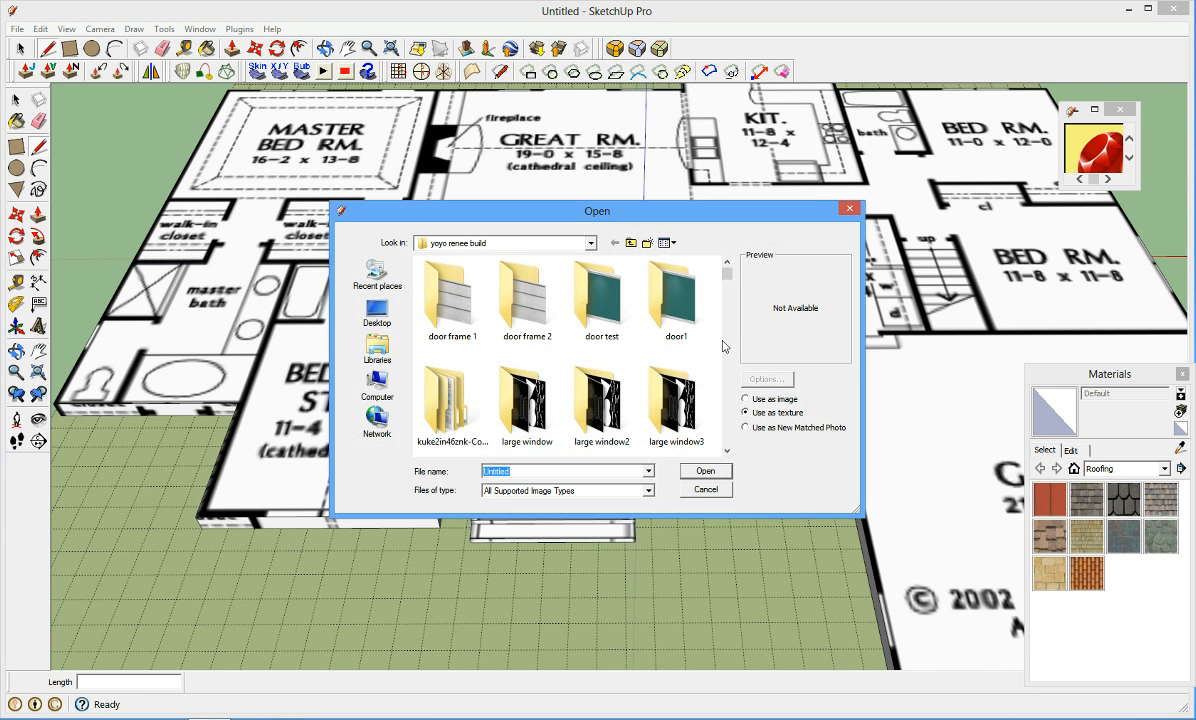
pyautogui.moveTo(724, 280); pyautogui.dragTo(730, 328)
pyautogui.scroll(-4, 580, 363)
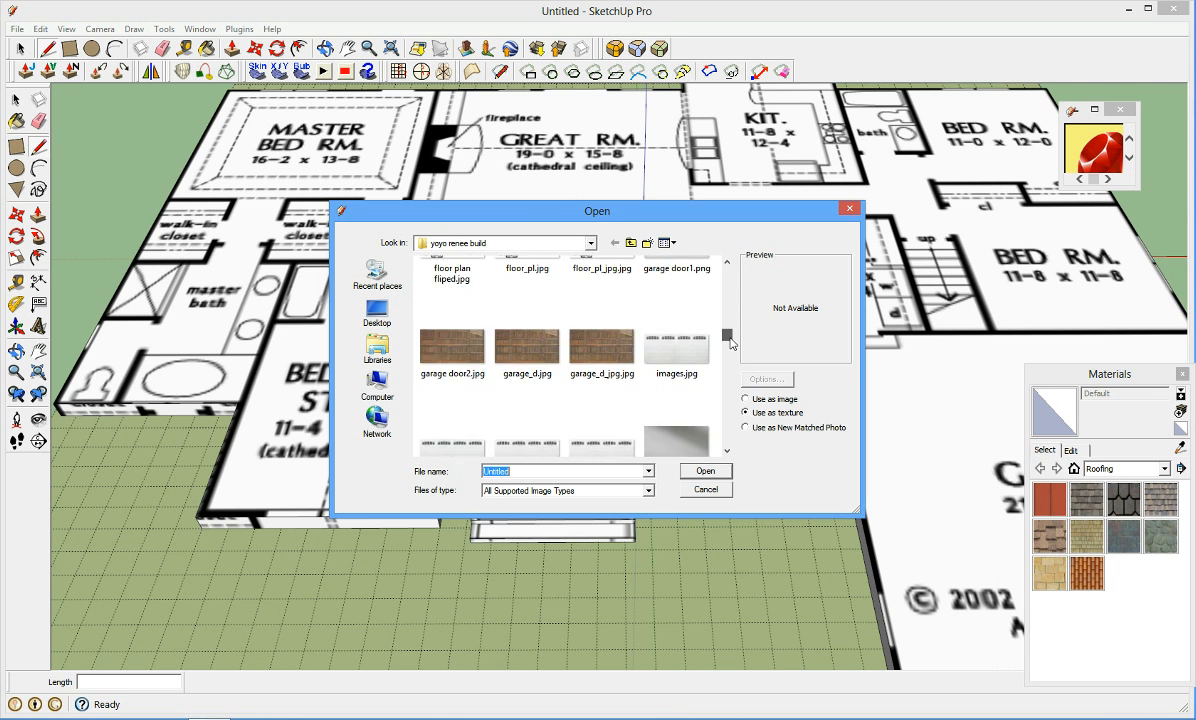
pyautogui.click(509, 406)
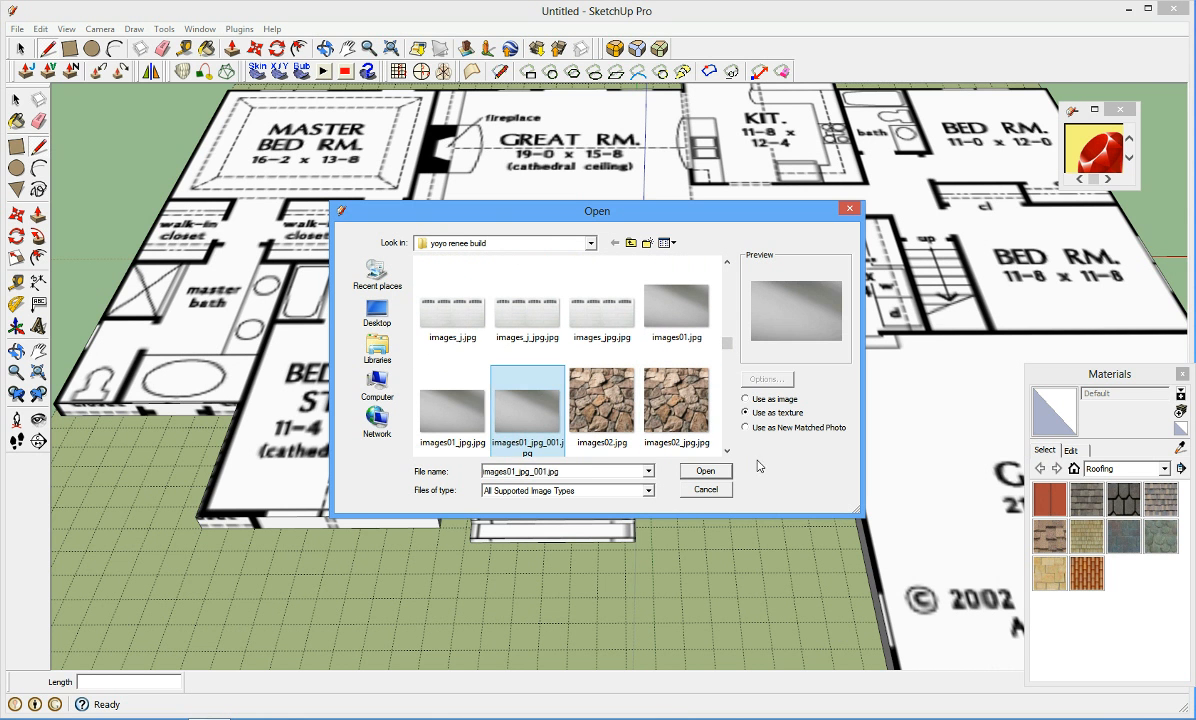
pyautogui.click(705, 471)
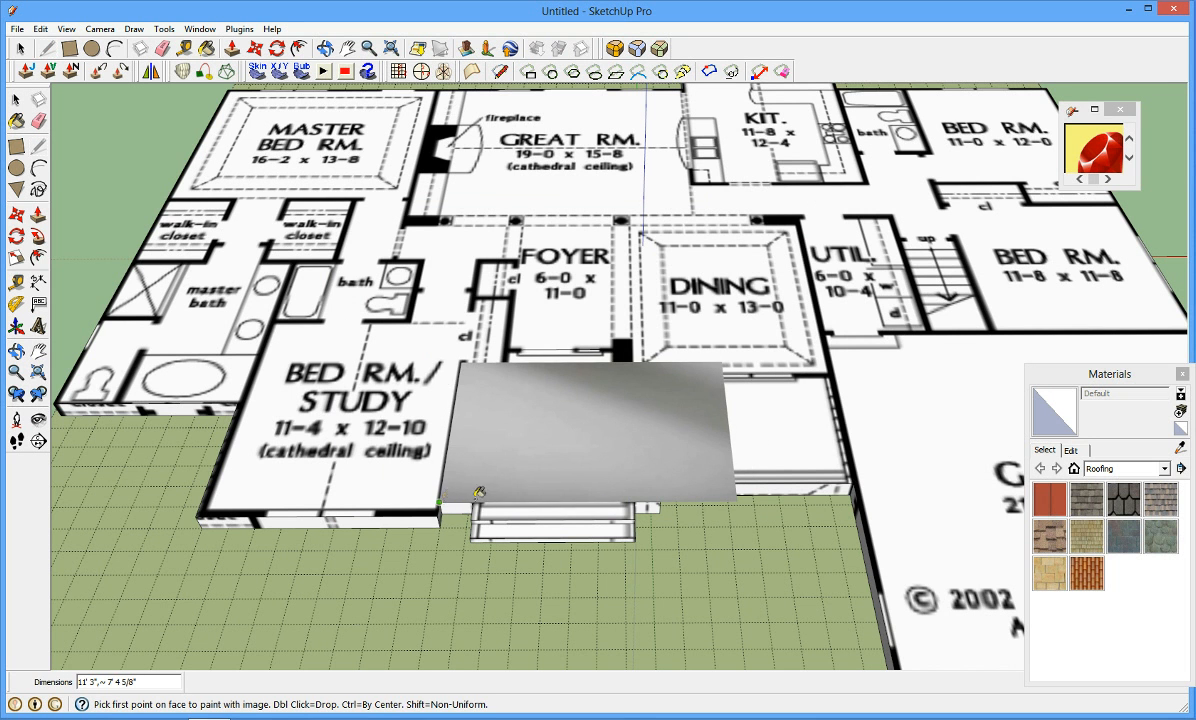
pyautogui.click(438, 502)
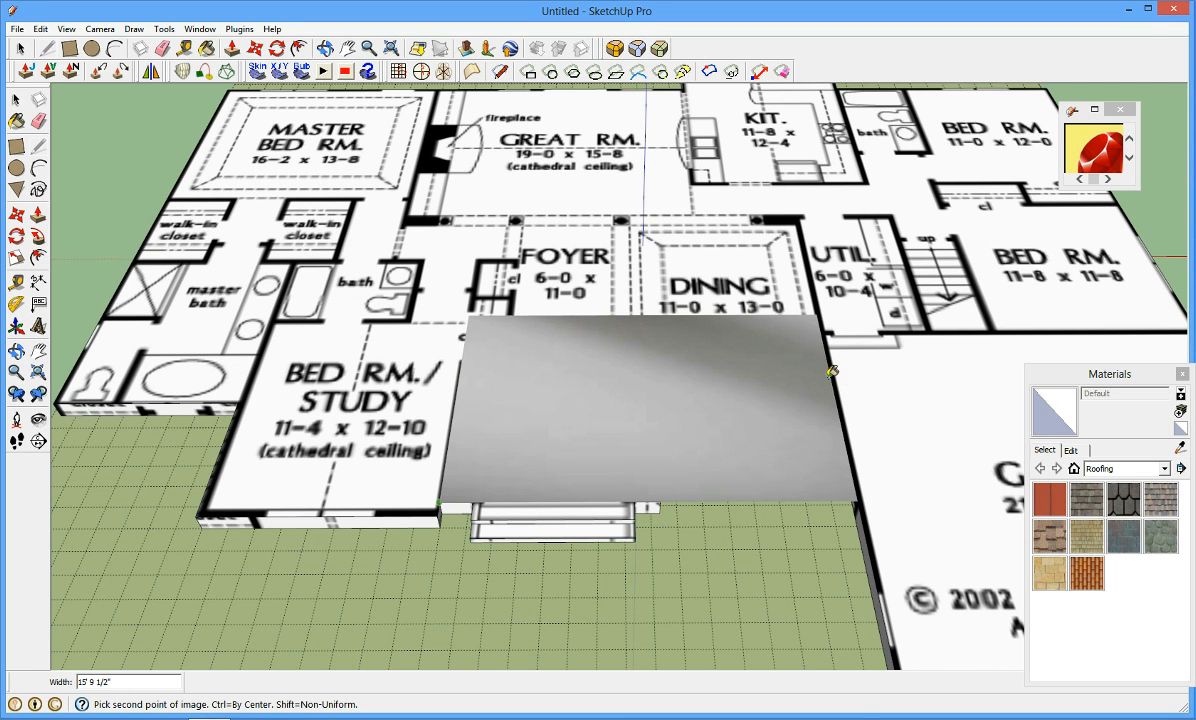
pyautogui.click(831, 372)
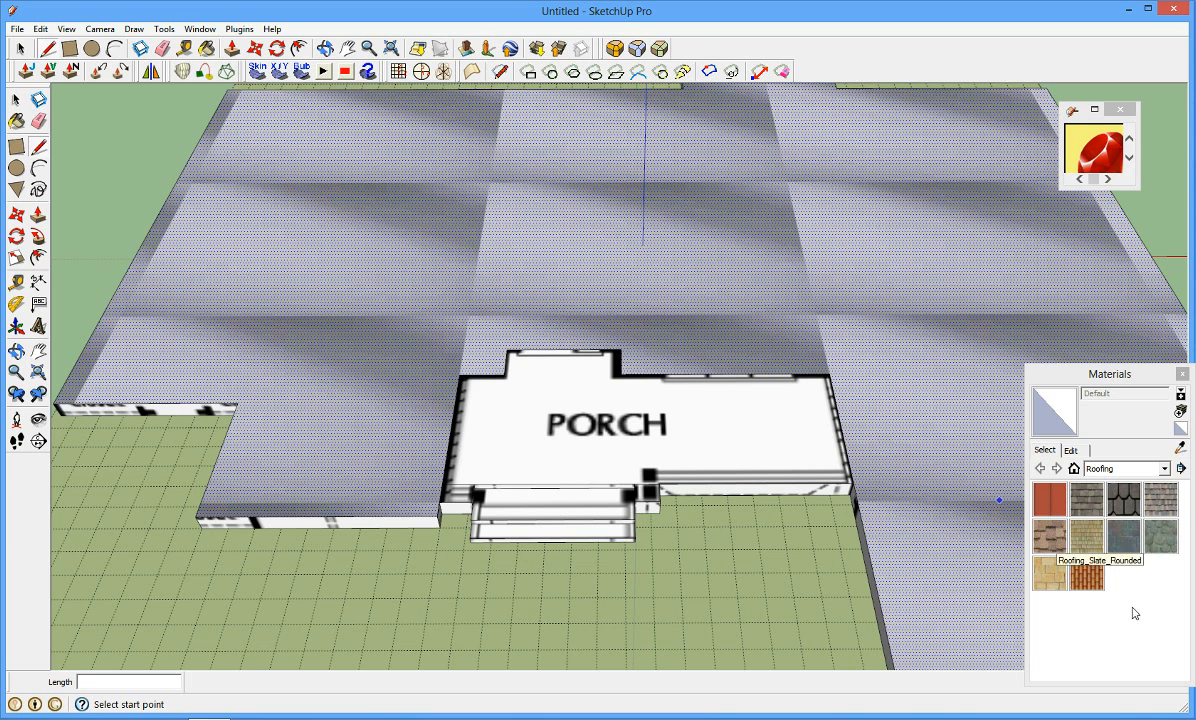
# - Sample the gray texture from the house floor and paint the small raised area between the study and the front steps
pyautogui.click(1181, 452)
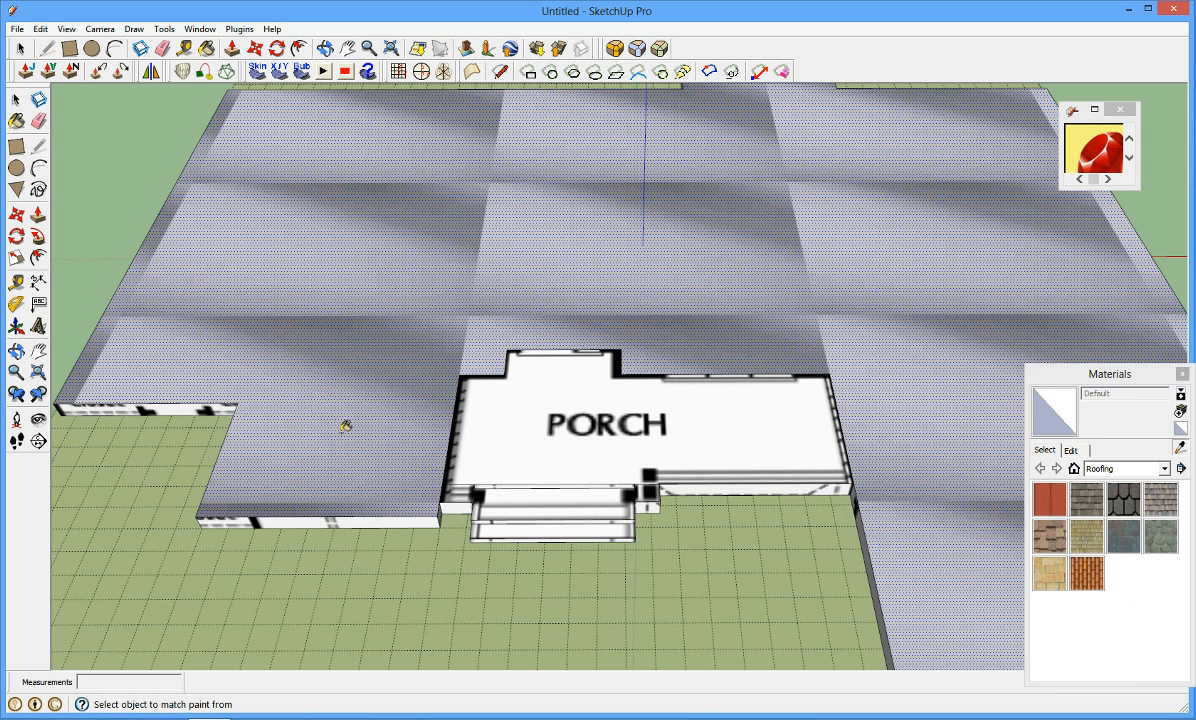
pyautogui.click(424, 470)
pyautogui.click(455, 490)
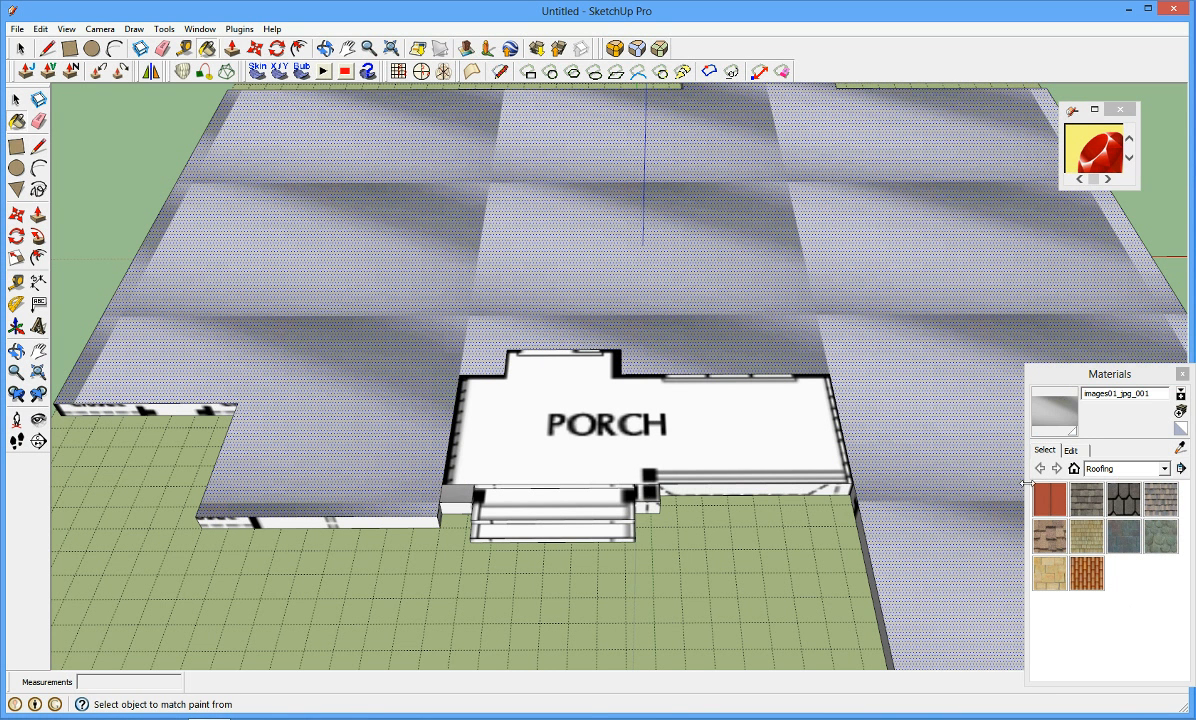
# - Sample the floor plan texture from the porch and repaint the main house floor with it
pyautogui.click(1181, 450)
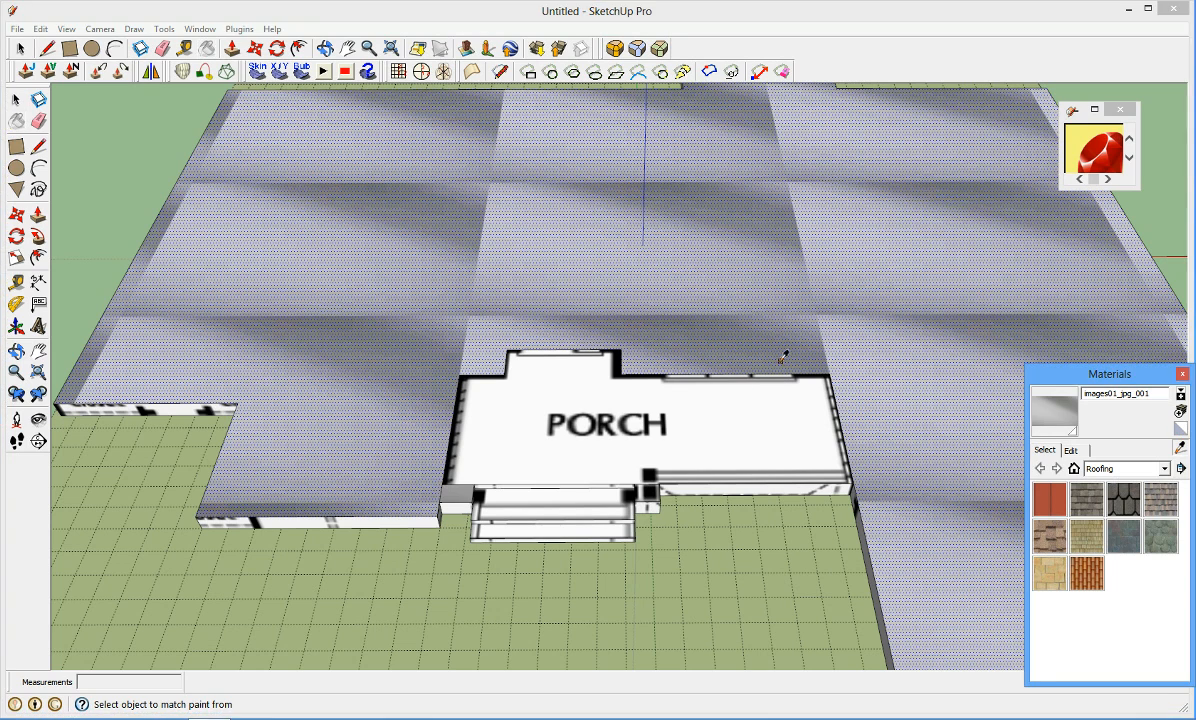
pyautogui.click(679, 421)
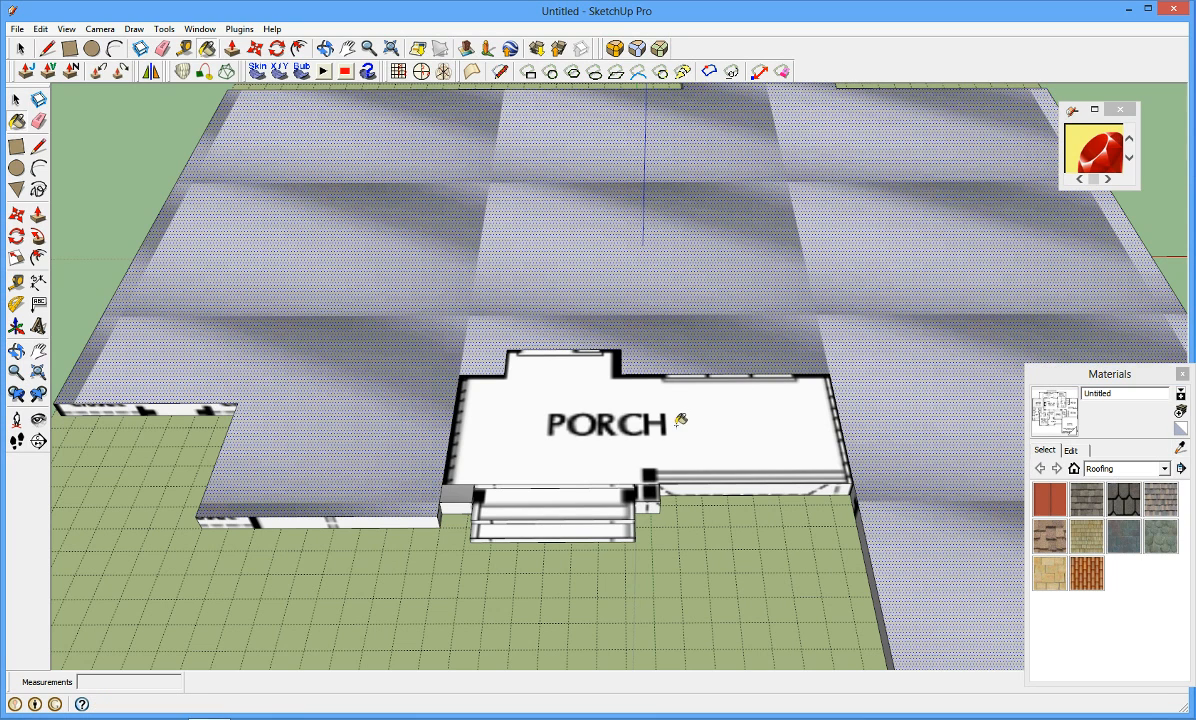
pyautogui.click(387, 388)
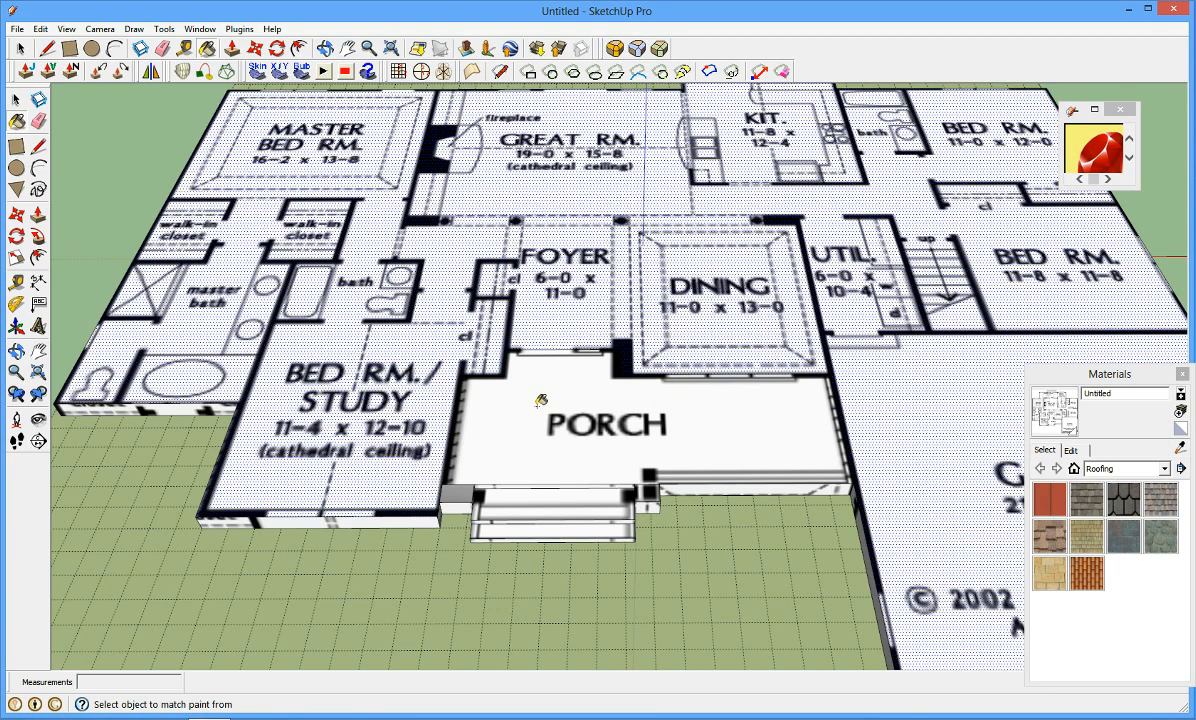
# - Reposition the gray texture on the small raised block between the study and the front steps, shifting it slightly toward the front
pyautogui.scroll(2, 541, 396)
pyautogui.scroll(1, 541, 400)
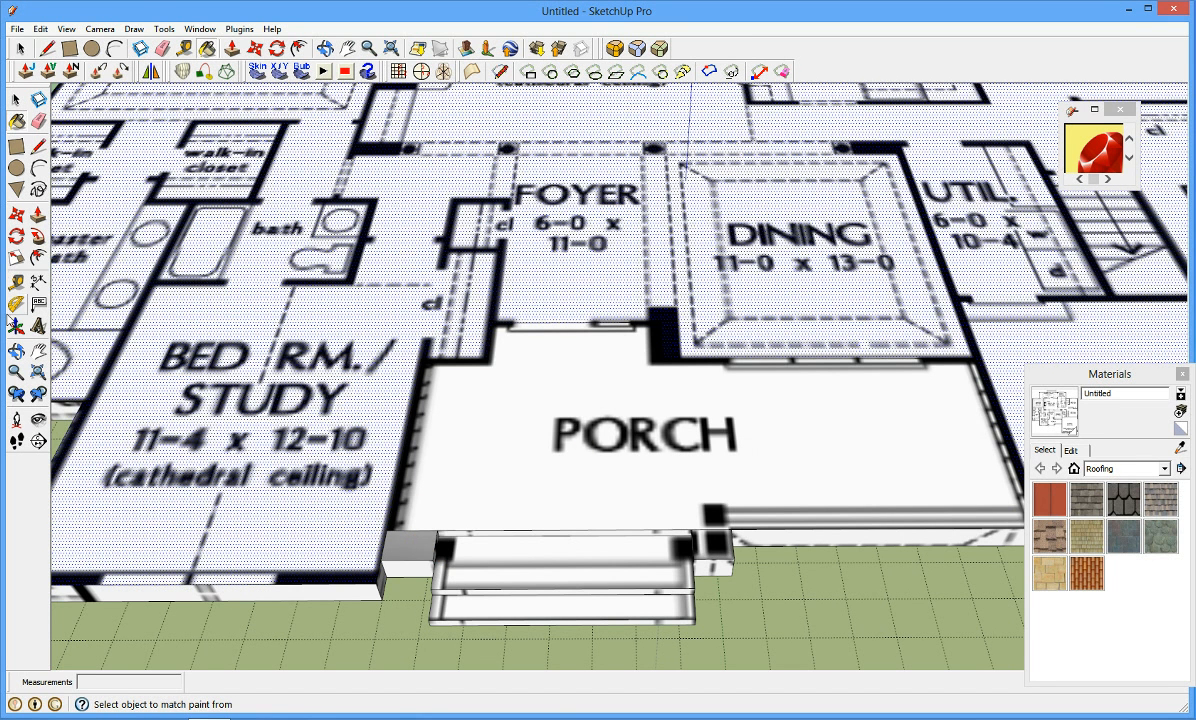
pyautogui.click(16, 99)
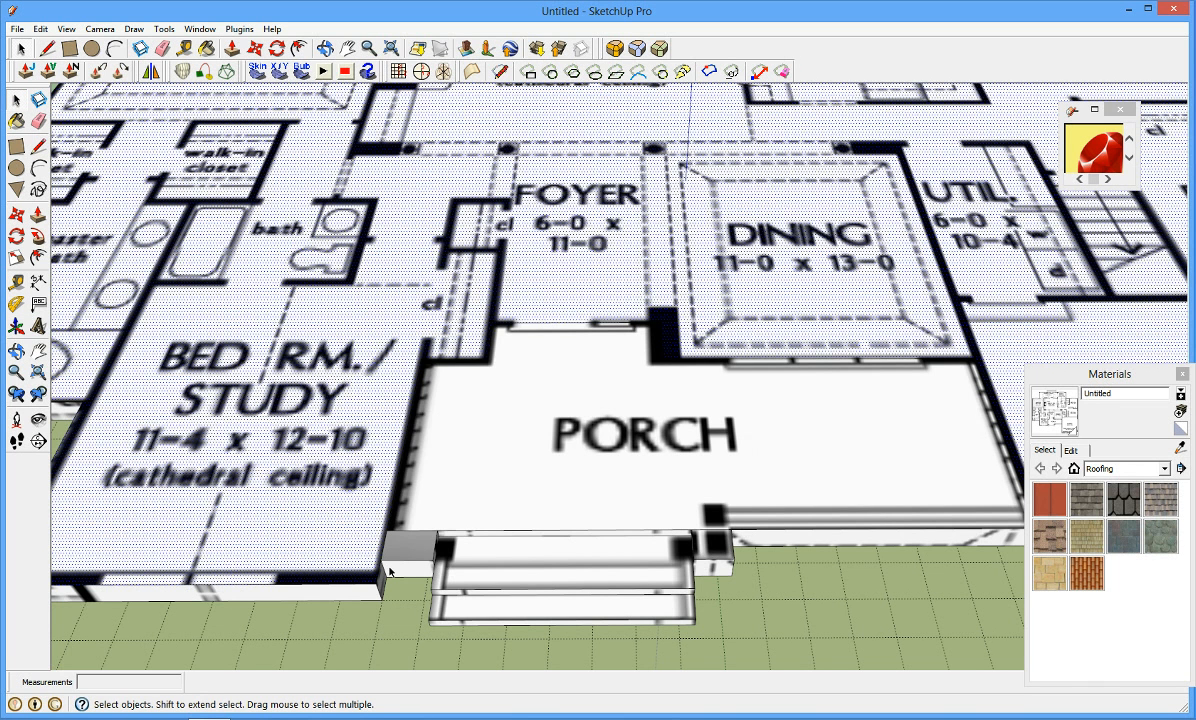
pyautogui.rightClick(397, 547)
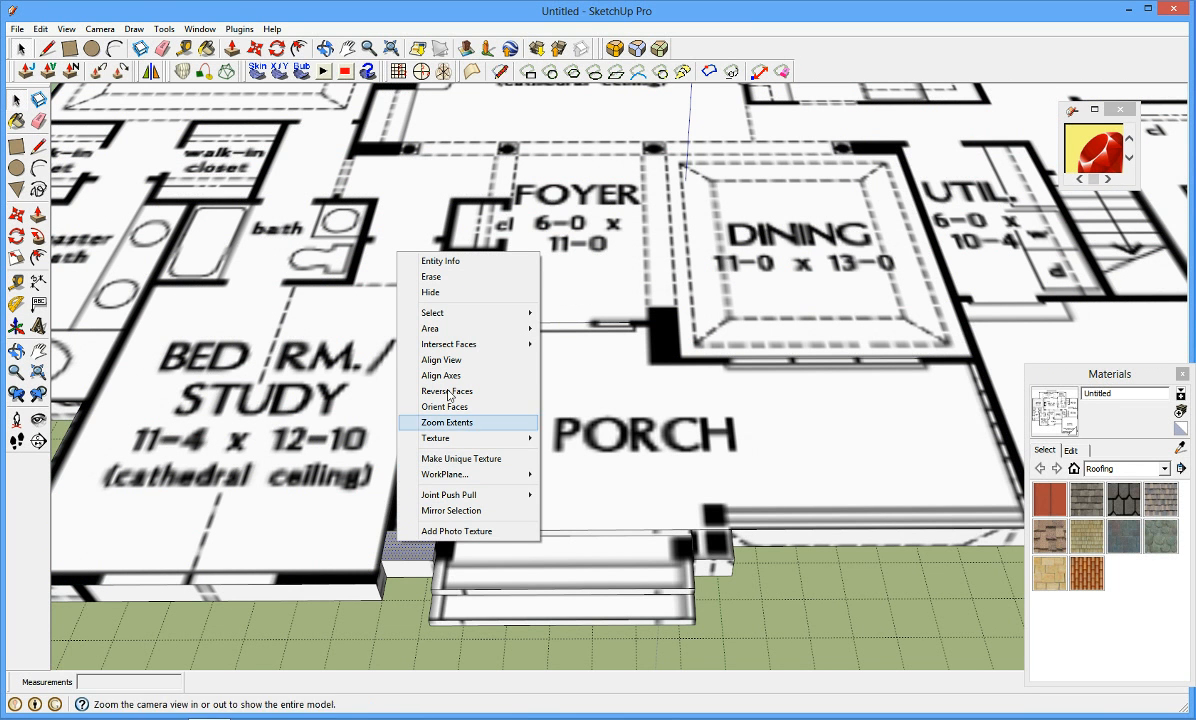
pyautogui.moveTo(474, 318)
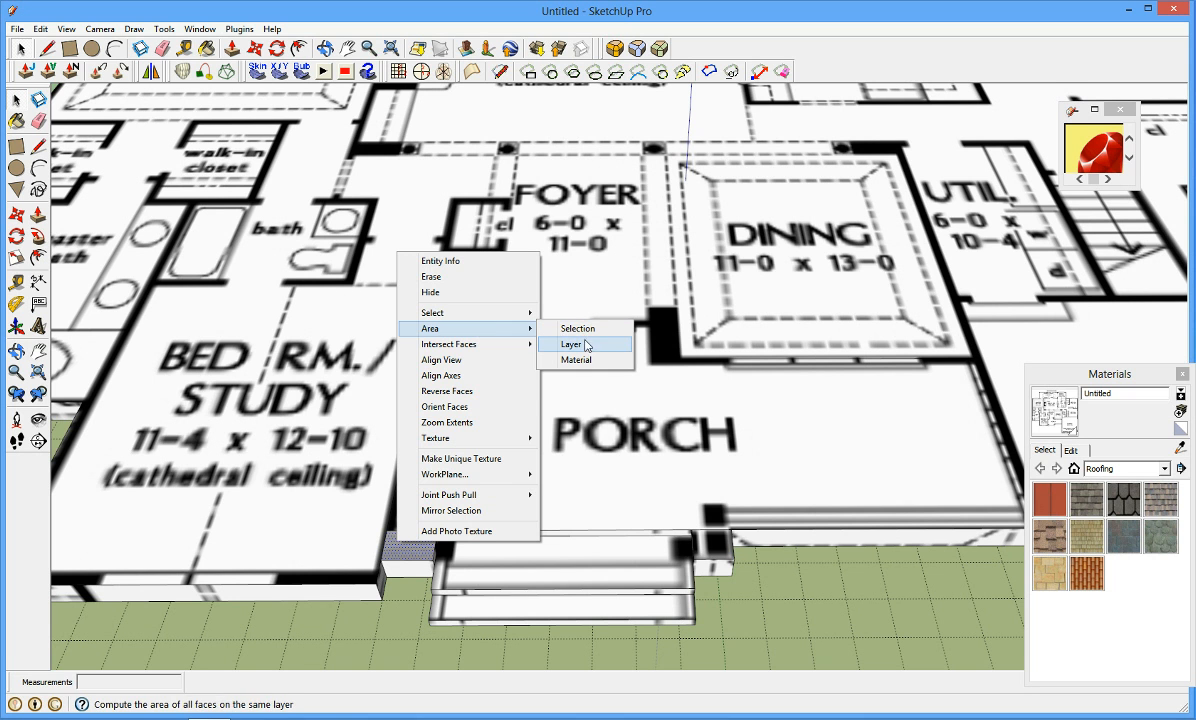
pyautogui.moveTo(500, 439)
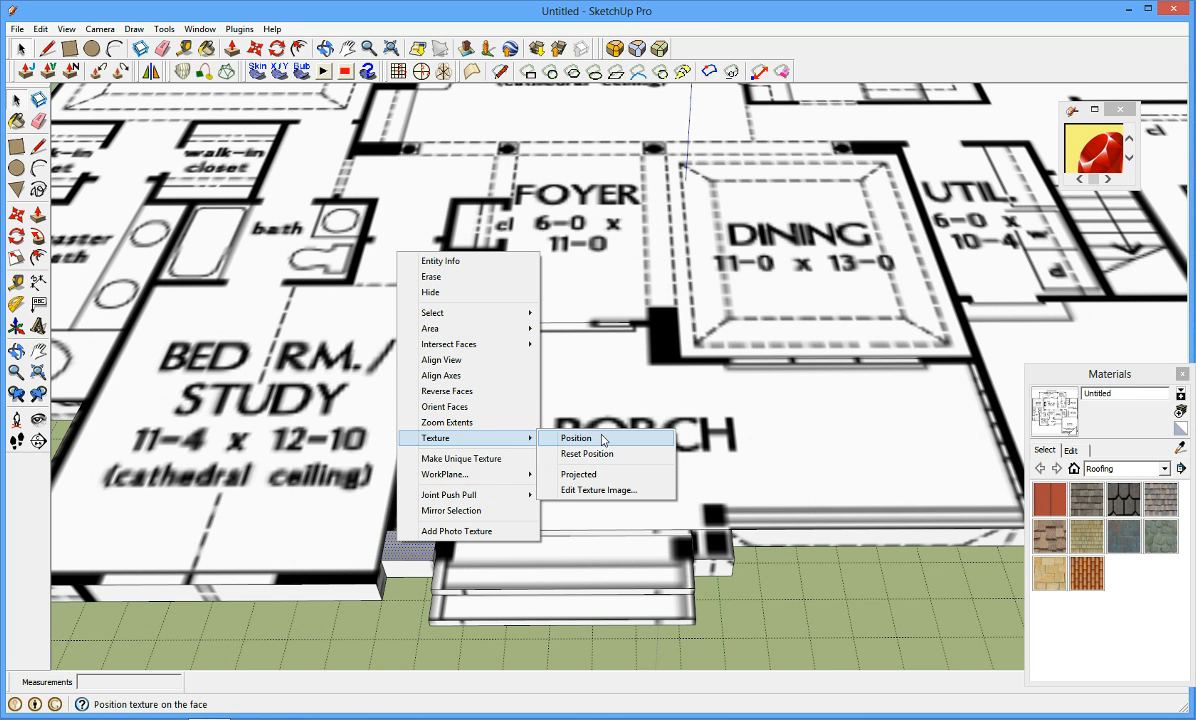
pyautogui.click(576, 438)
pyautogui.scroll(-5, 684, 441)
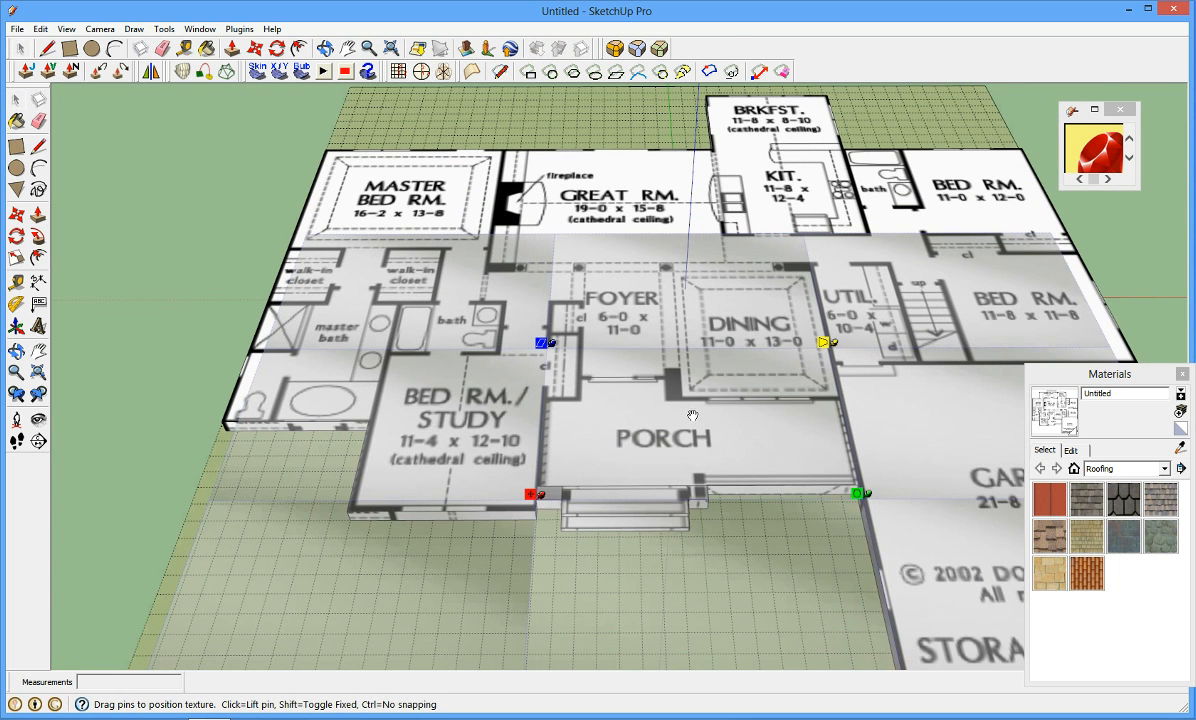
pyautogui.moveTo(692, 426)
pyautogui.mouseDown()
pyautogui.moveTo(691, 459)
pyautogui.moveTo(692, 443)
pyautogui.mouseUp()
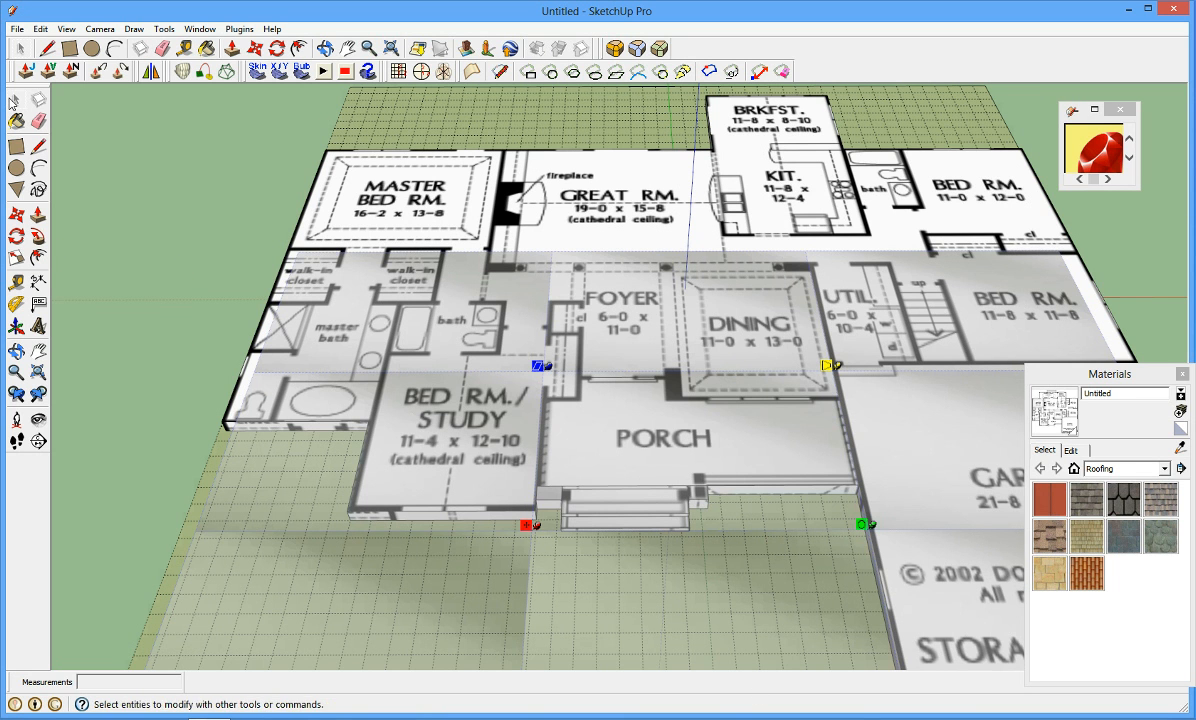
pyautogui.click(16, 102)
pyautogui.scroll(2, 640, 437)
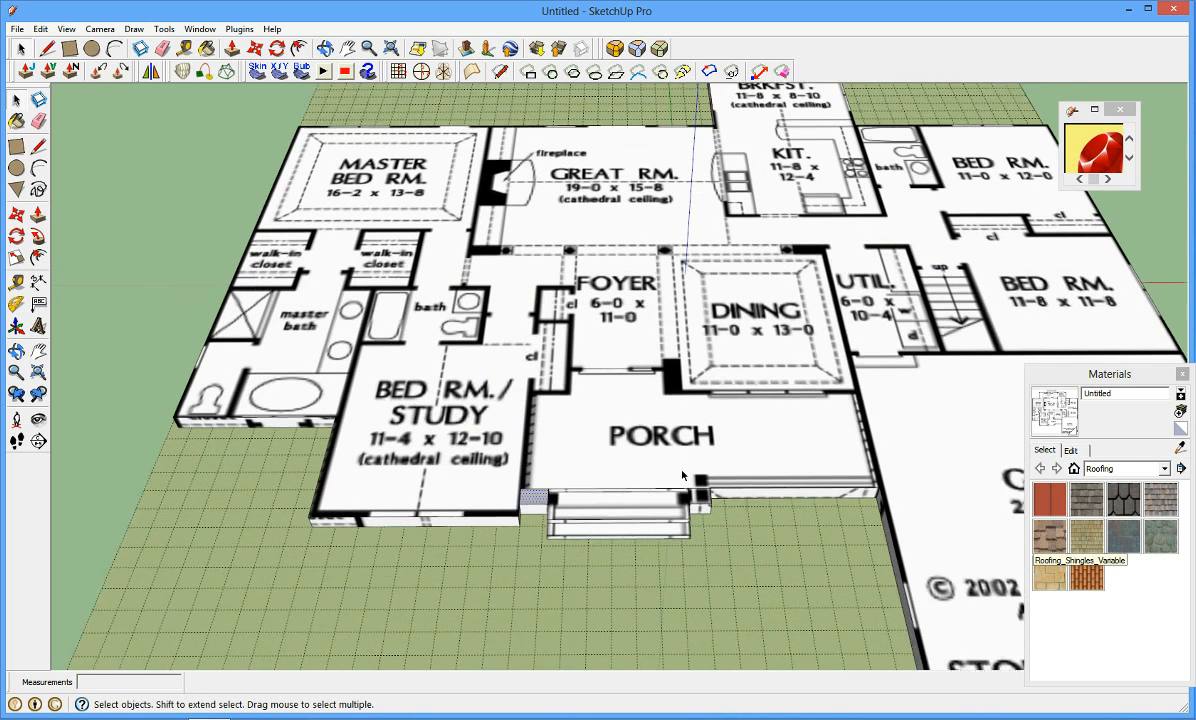
# - Sample the images01_jpg_001 gray texture from the small raised block and paint the upper step tread and the porch floor with it
pyautogui.click(1182, 447)
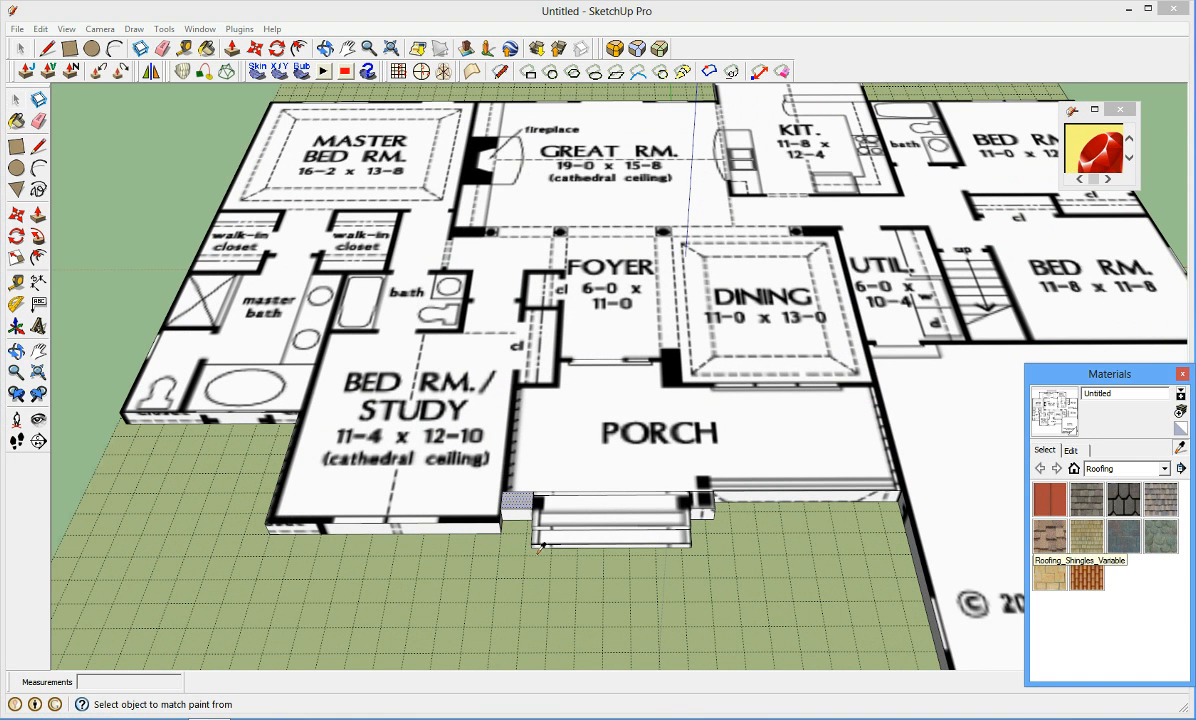
pyautogui.click(517, 497)
pyautogui.click(567, 489)
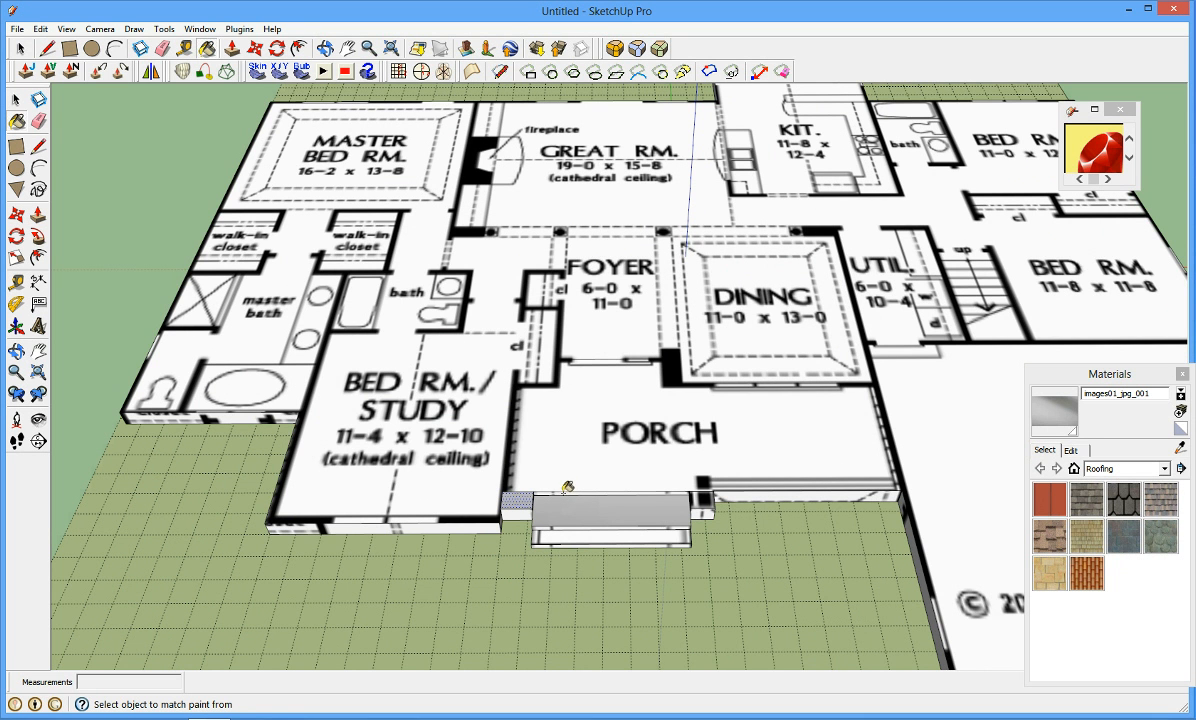
pyautogui.click(529, 447)
# - Paint the front step risers and the lower tread with the sampled gray texture
pyautogui.scroll(2, 695, 510)
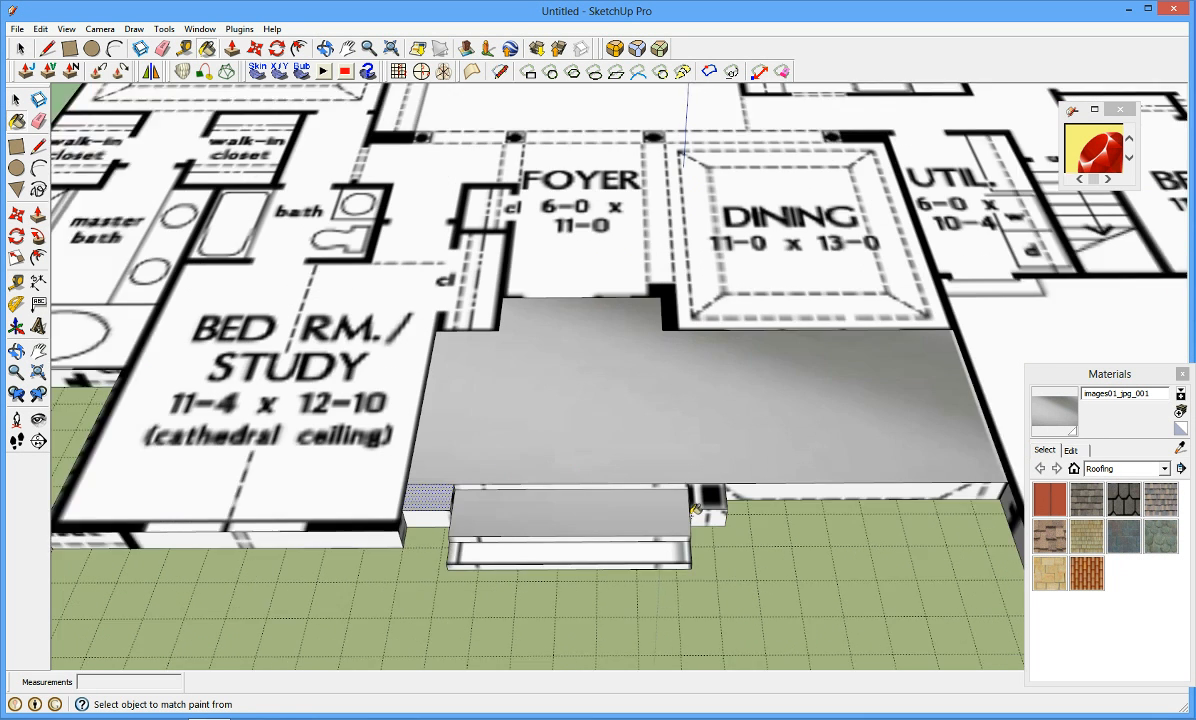
pyautogui.scroll(2, 695, 510)
pyautogui.click(678, 499)
pyautogui.click(646, 547)
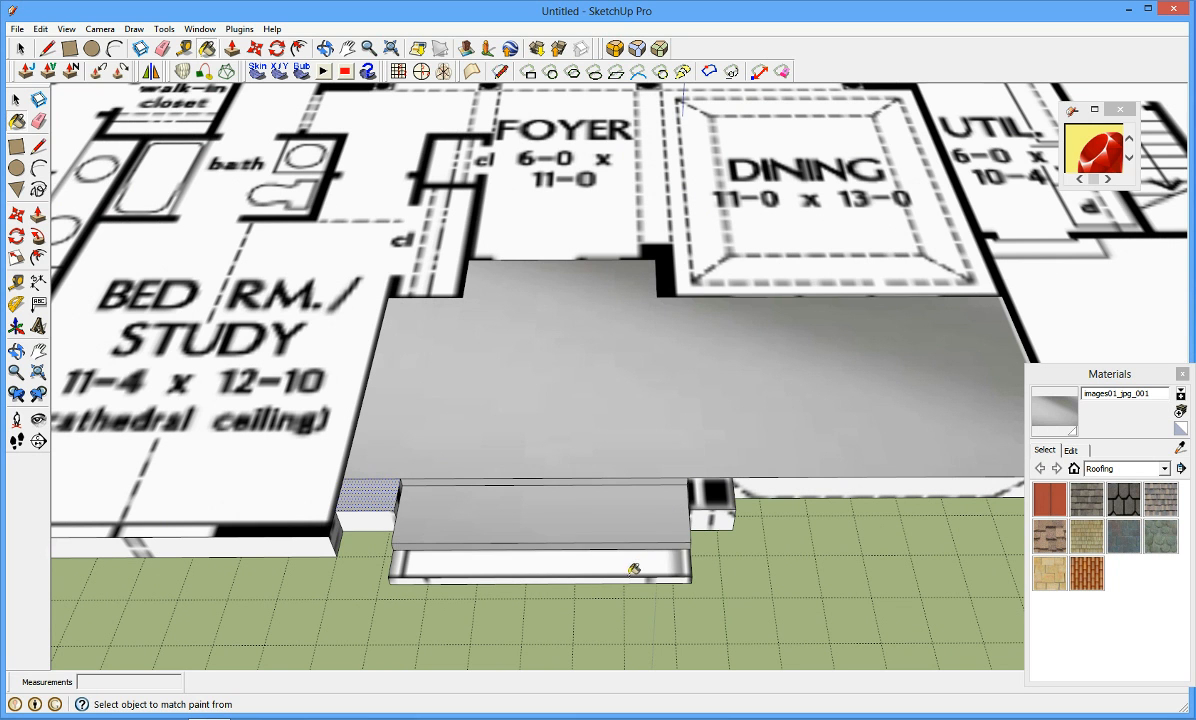
pyautogui.click(634, 576)
pyautogui.click(634, 578)
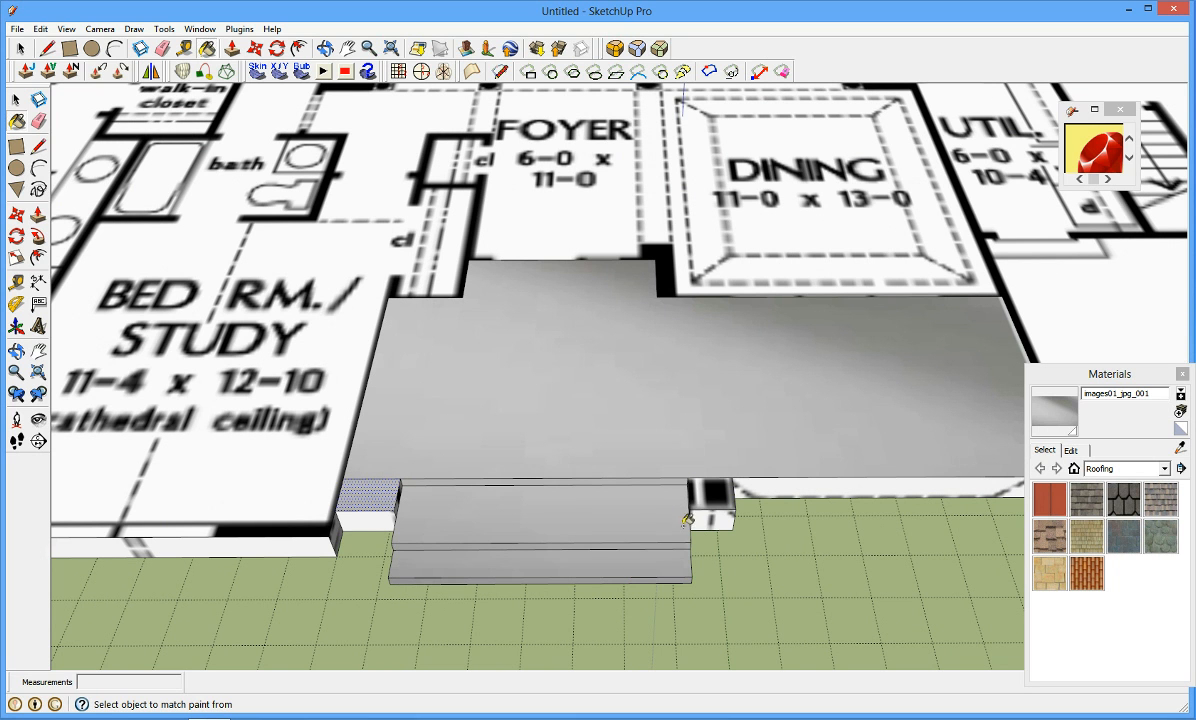
# - Paint the raised blocks beside the steps, the porch's front edge and the step ends with the gray texture
pyautogui.click(690, 492)
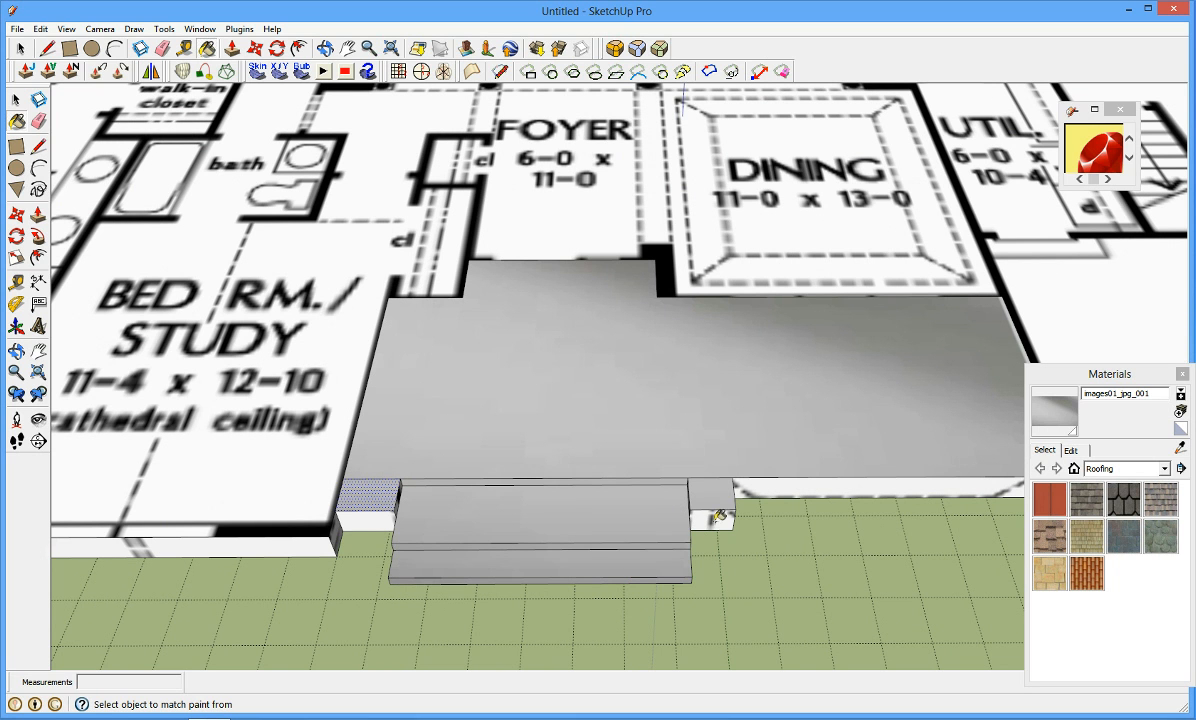
pyautogui.click(856, 490)
pyautogui.scroll(1, 315, 536)
pyautogui.moveTo(359, 554)
pyautogui.mouseDown(button='middle')
pyautogui.moveTo(427, 552)
pyautogui.moveTo(603, 448)
pyautogui.moveTo(475, 569)
pyautogui.mouseUp(button='middle')
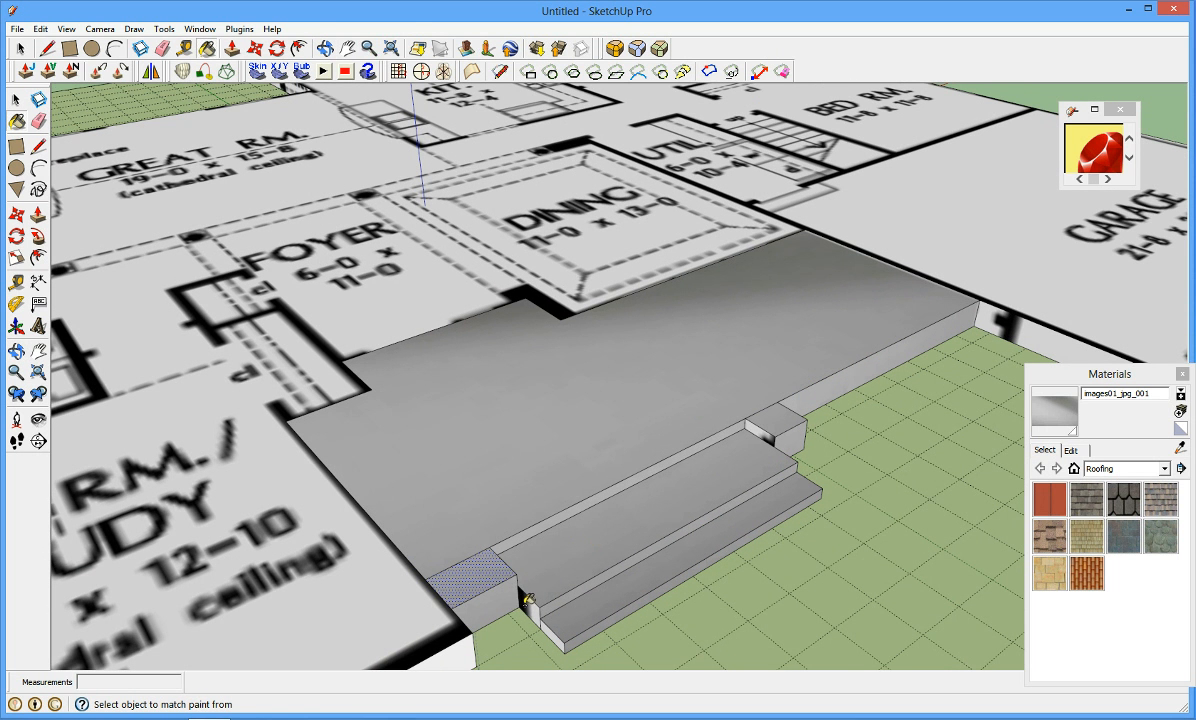
pyautogui.moveTo(656, 513)
pyautogui.mouseDown(button='middle')
pyautogui.moveTo(487, 565)
pyautogui.moveTo(215, 459)
pyautogui.mouseUp(button='middle')
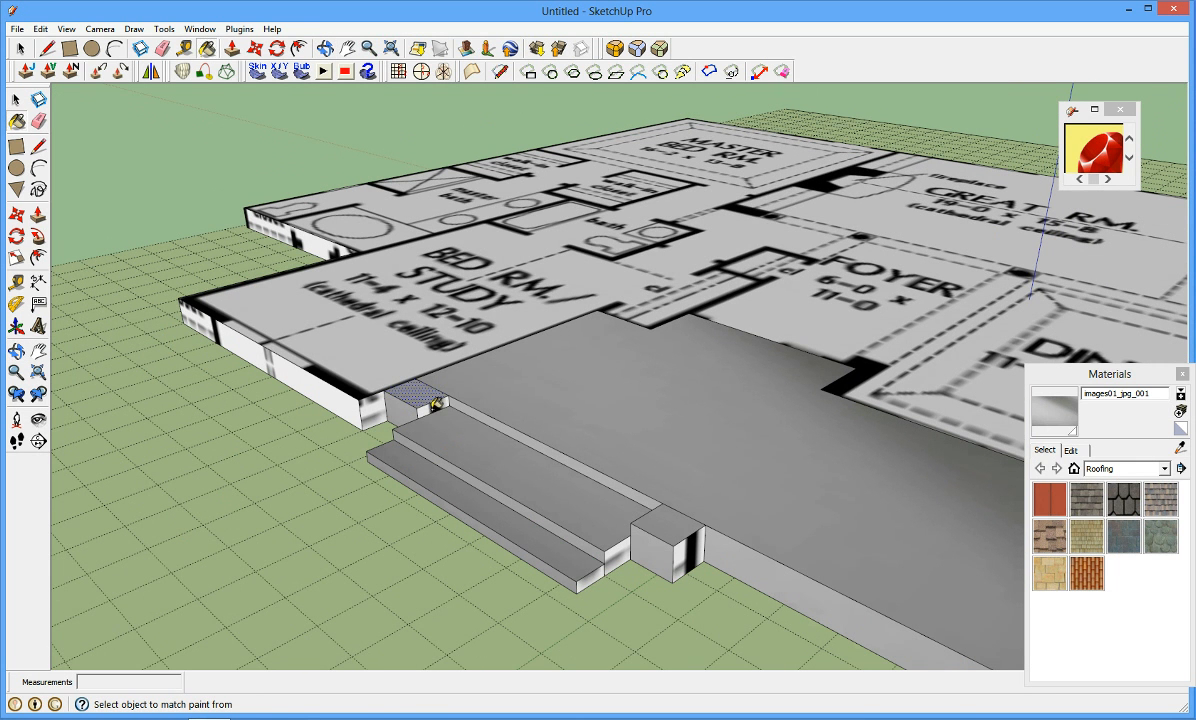
pyautogui.click(593, 574)
pyautogui.click(692, 553)
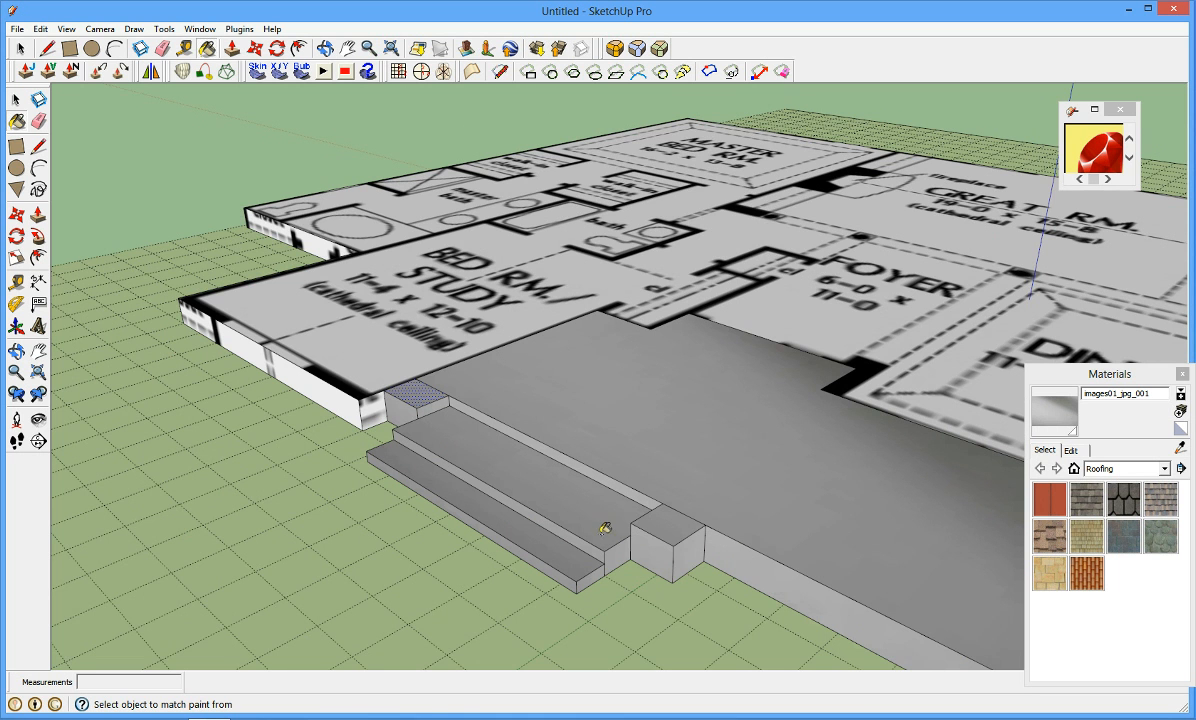
# - Erase the main house floor face carrying the floor plan texture around the porch
pyautogui.moveTo(563, 480); pyautogui.dragTo(873, 494, button='middle')
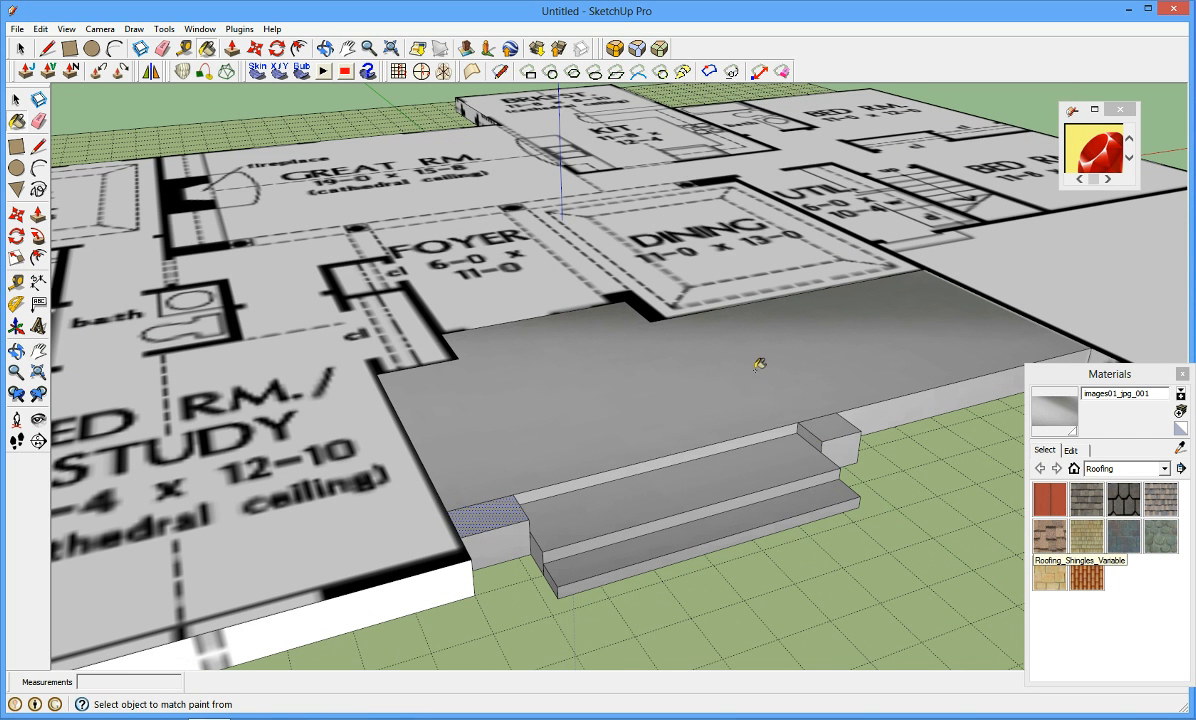
pyautogui.scroll(-3, 752, 363)
pyautogui.scroll(-3, 752, 363)
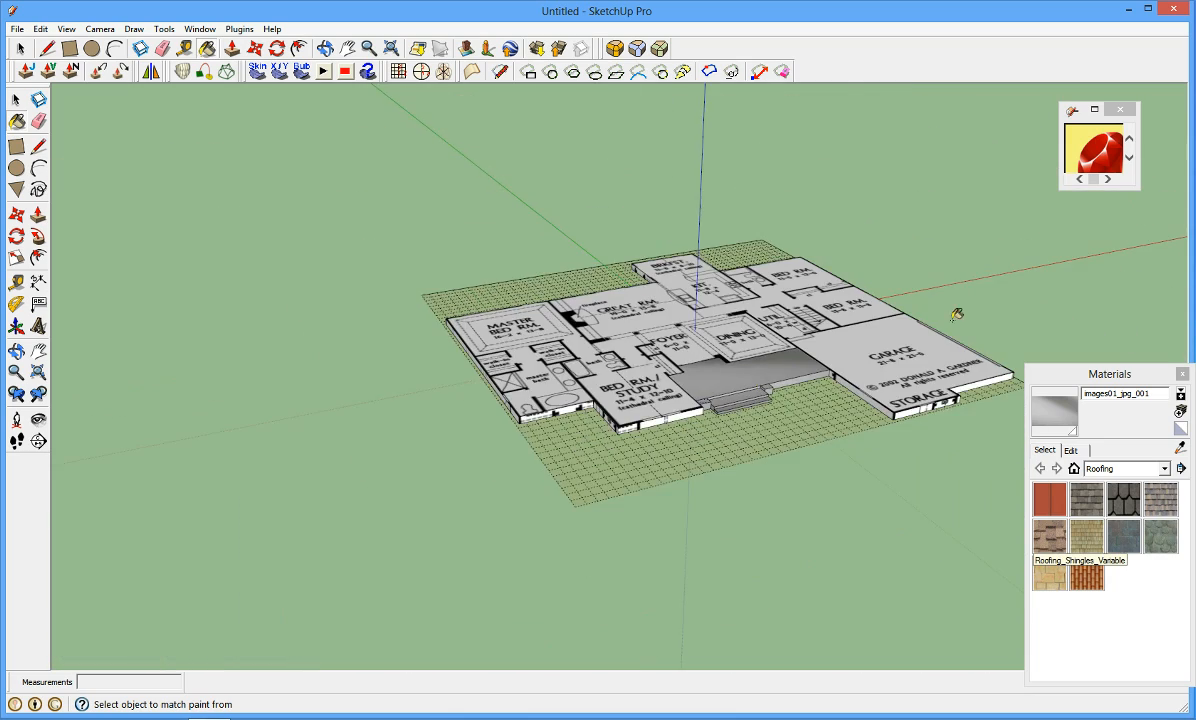
pyautogui.scroll(4, 843, 352)
pyautogui.moveTo(843, 352)
pyautogui.mouseDown(button='middle')
pyautogui.moveTo(729, 406)
pyautogui.moveTo(360, 312)
pyautogui.moveTo(534, 344)
pyautogui.moveTo(608, 558)
pyautogui.moveTo(641, 553)
pyautogui.mouseUp(button='middle')
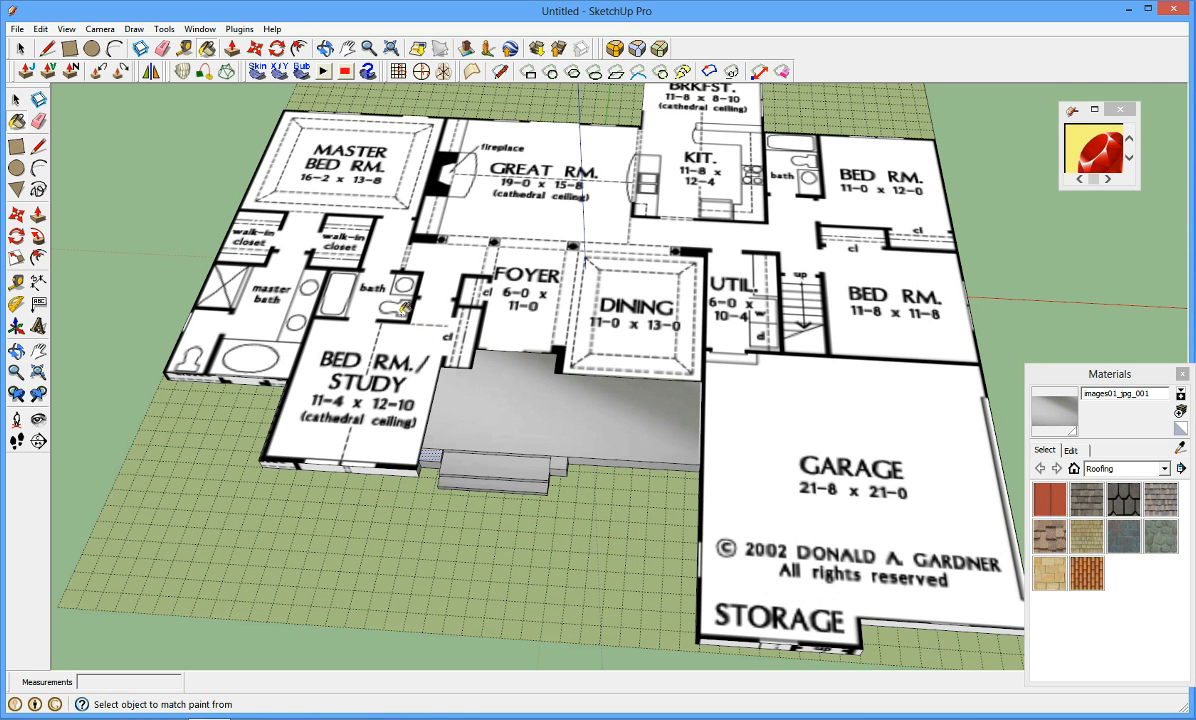
pyautogui.scroll(2, 410, 370)
pyautogui.rightClick(372, 356)
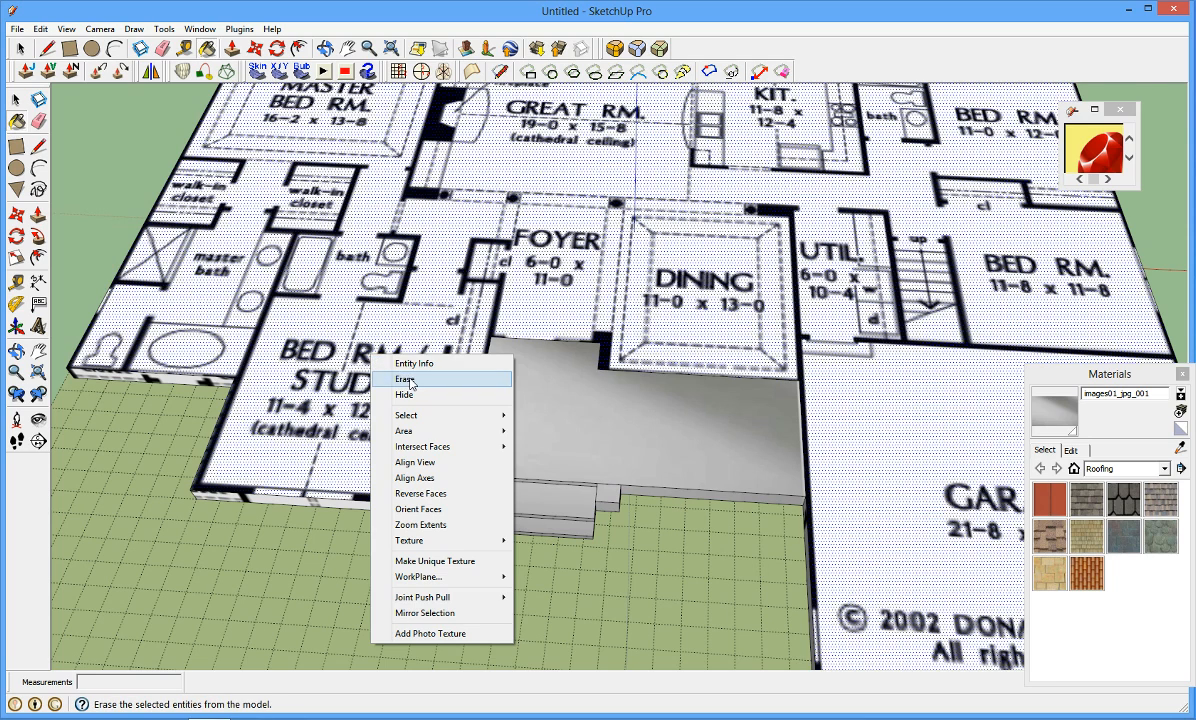
pyautogui.click(408, 380)
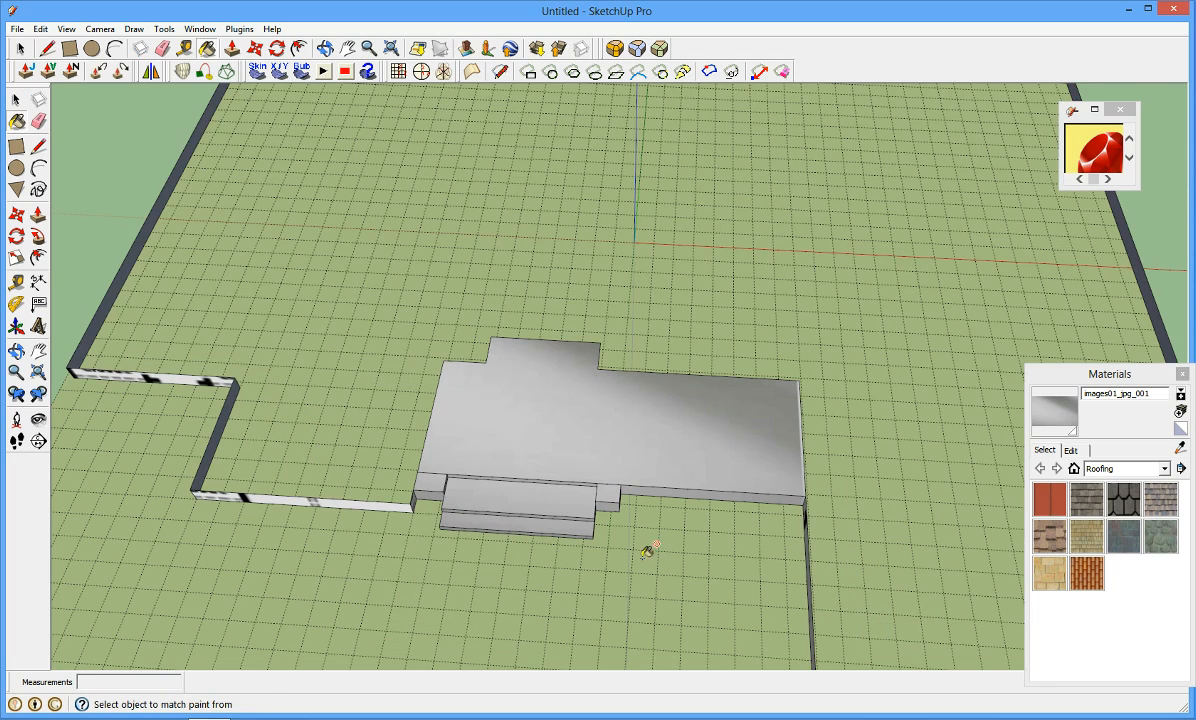
# - Export the model as a 3DS file named porch and close the export results
pyautogui.scroll(-3, 530, 398)
pyautogui.scroll(3, 510, 430)
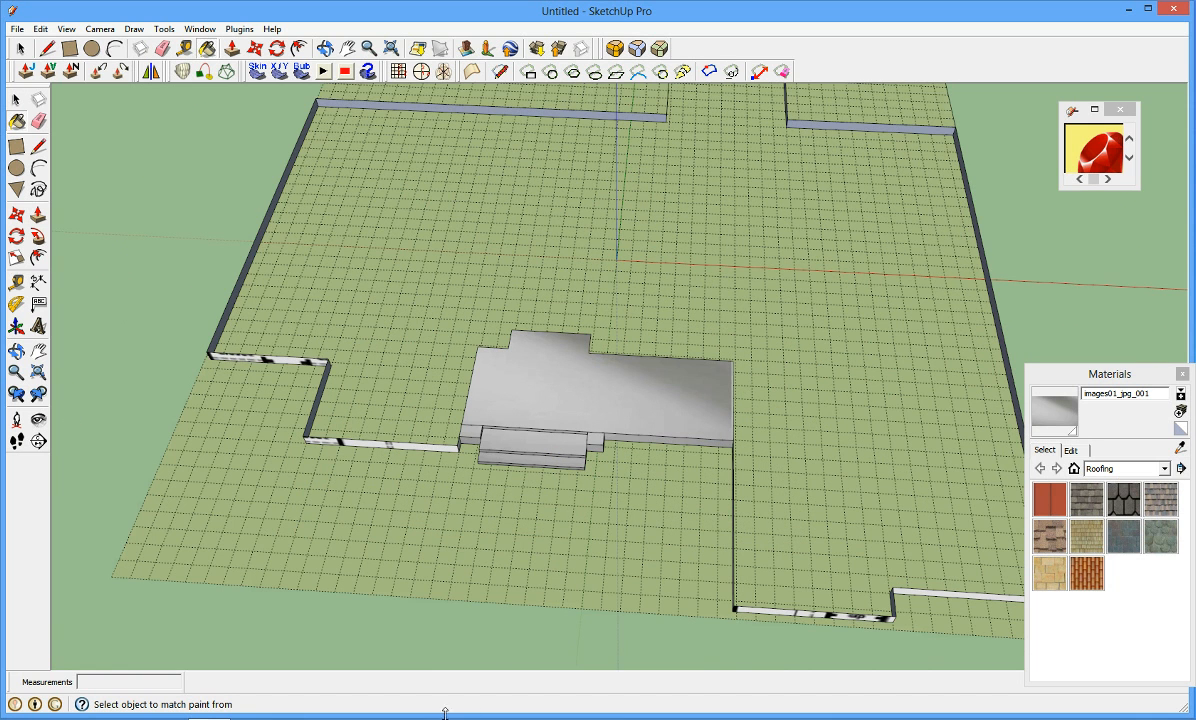
pyautogui.moveTo(735, 604)
pyautogui.mouseDown(button='middle')
pyautogui.moveTo(737, 531)
pyautogui.moveTo(662, 270)
pyautogui.moveTo(649, 326)
pyautogui.moveTo(705, 483)
pyautogui.mouseUp(button='middle')
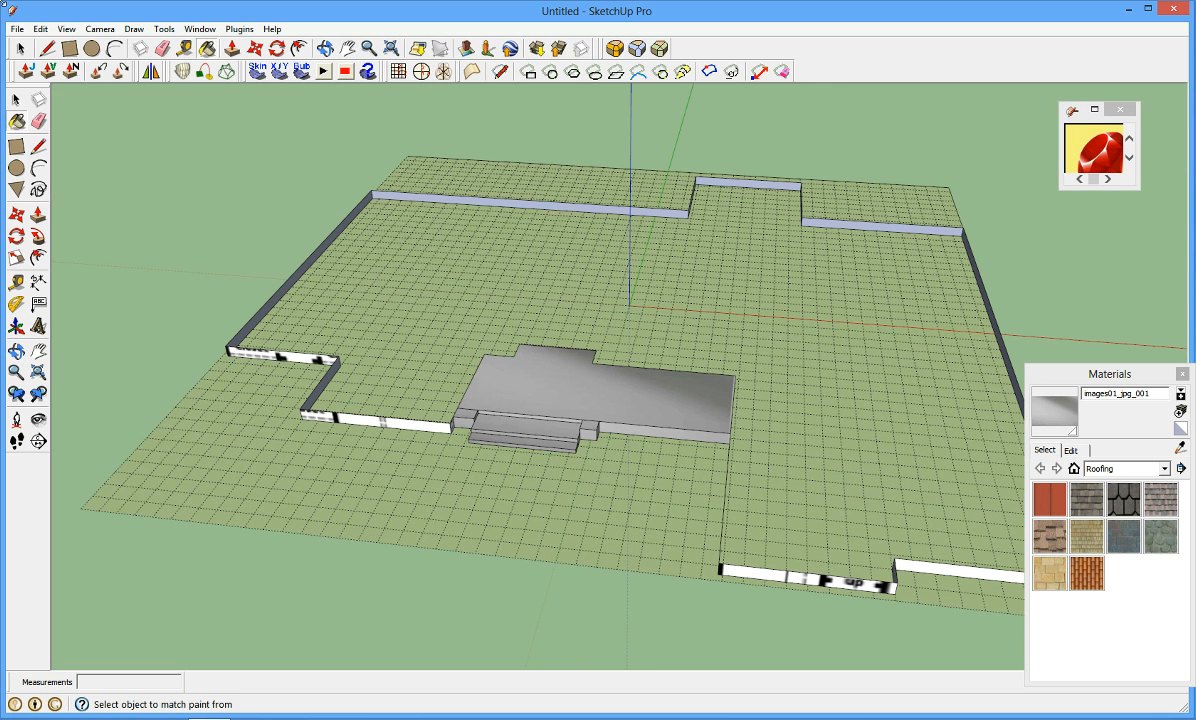
pyautogui.click(17, 28)
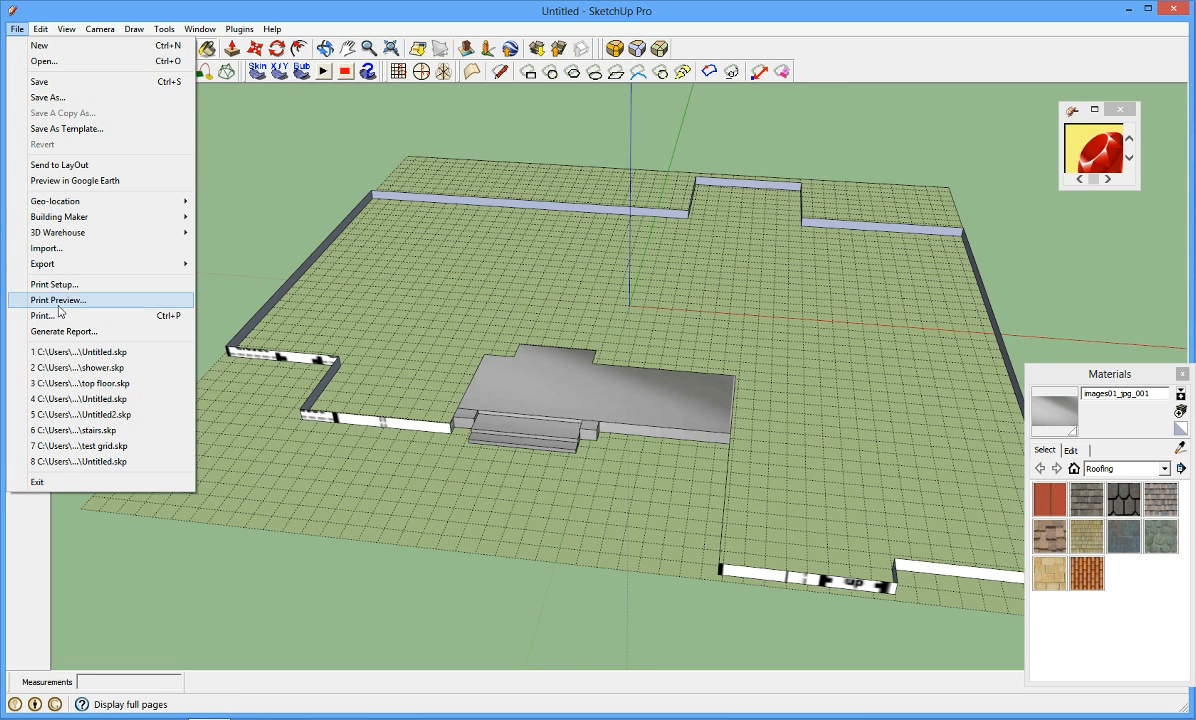
pyautogui.moveTo(57, 262)
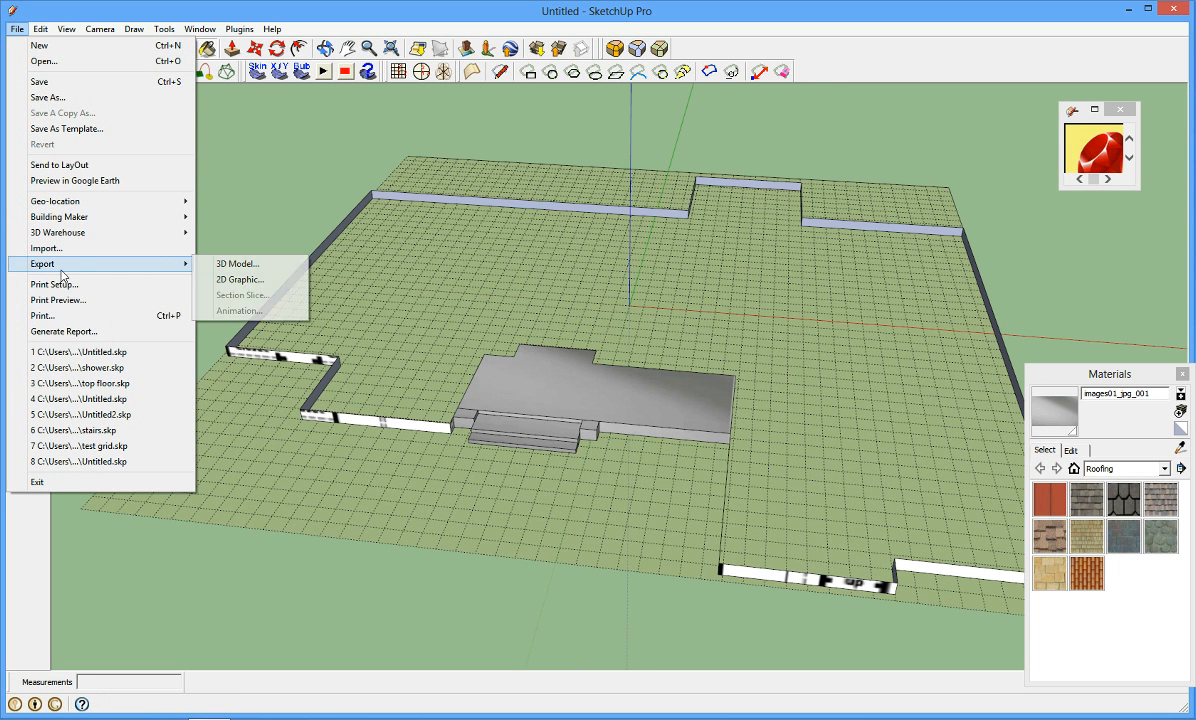
pyautogui.click(233, 264)
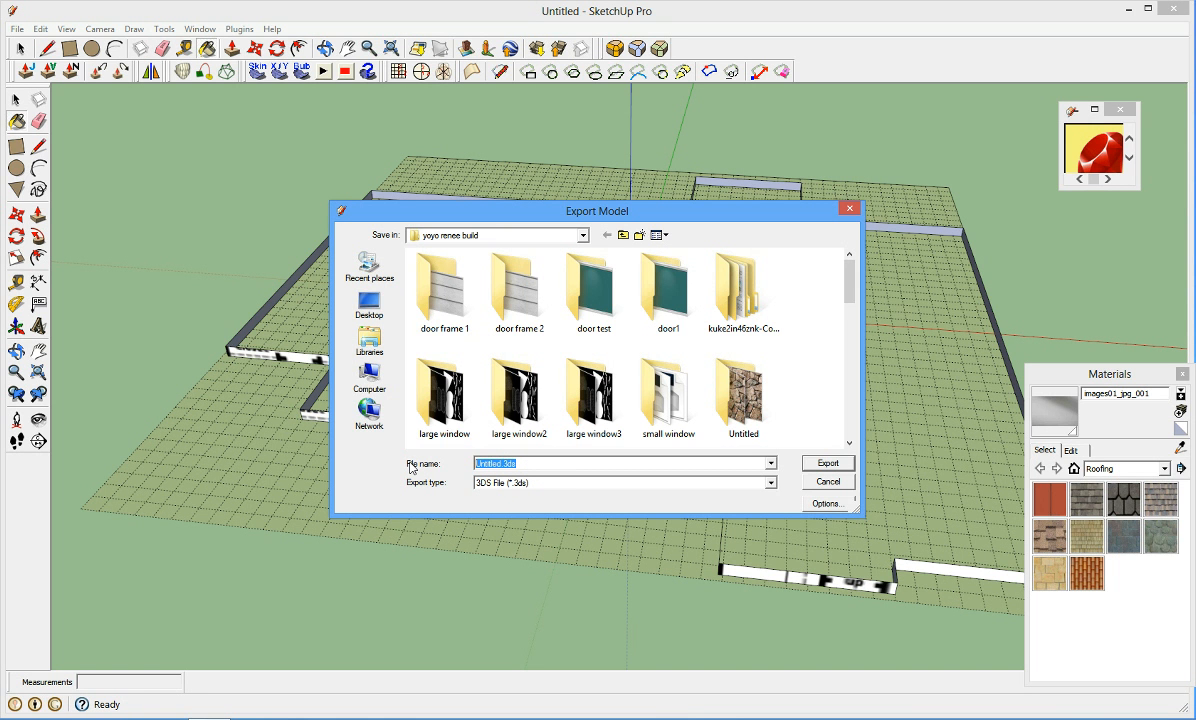
pyautogui.write('porch')
pyautogui.click(829, 462)
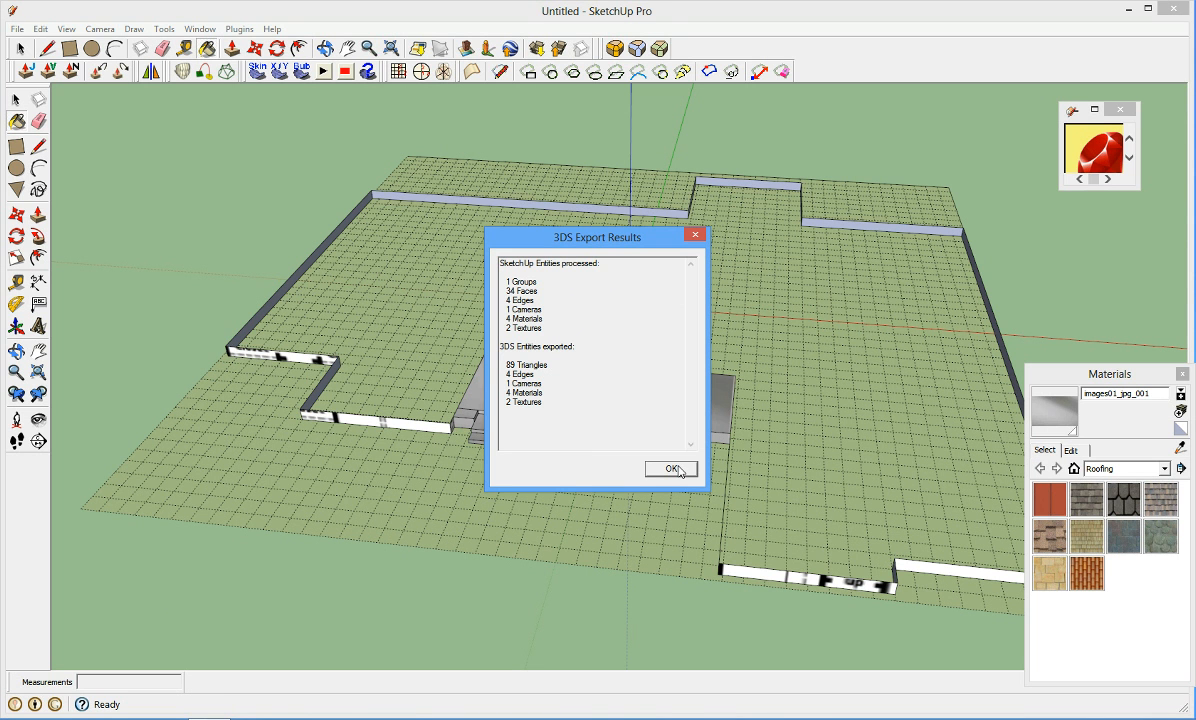
pyautogui.click(672, 469)
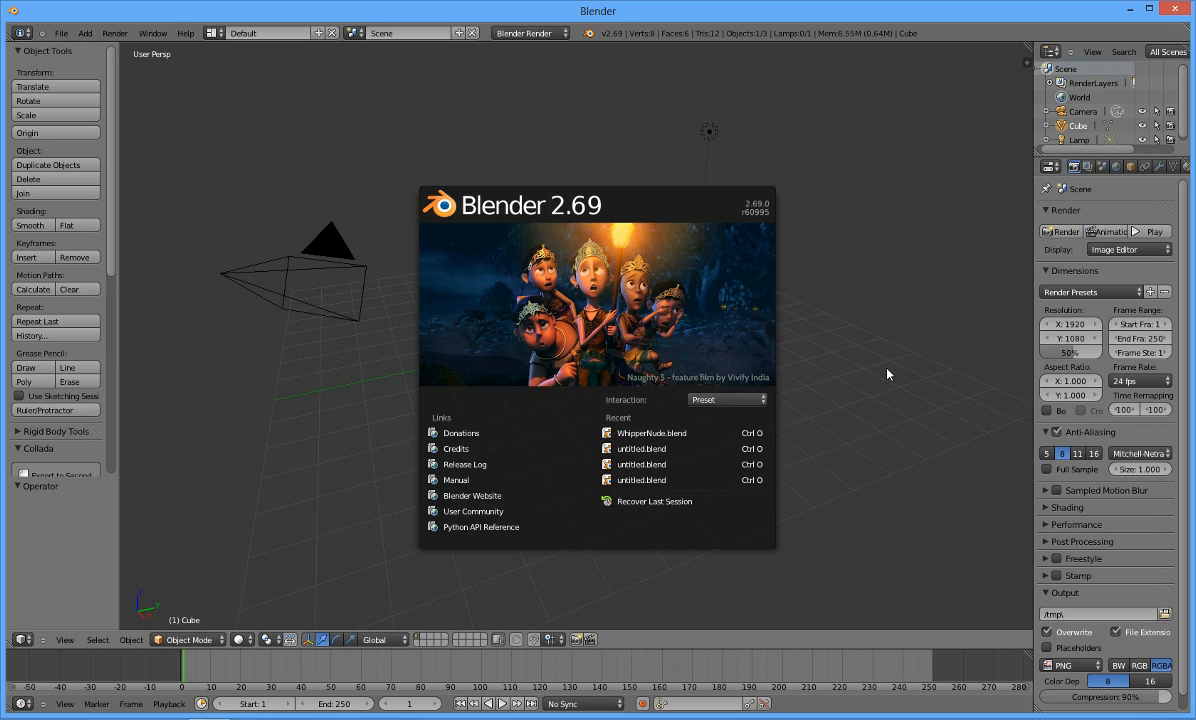
# - Switch to Blender and delete all default scene objects: the cube, camera and lamp
pyautogui.click(792, 362)
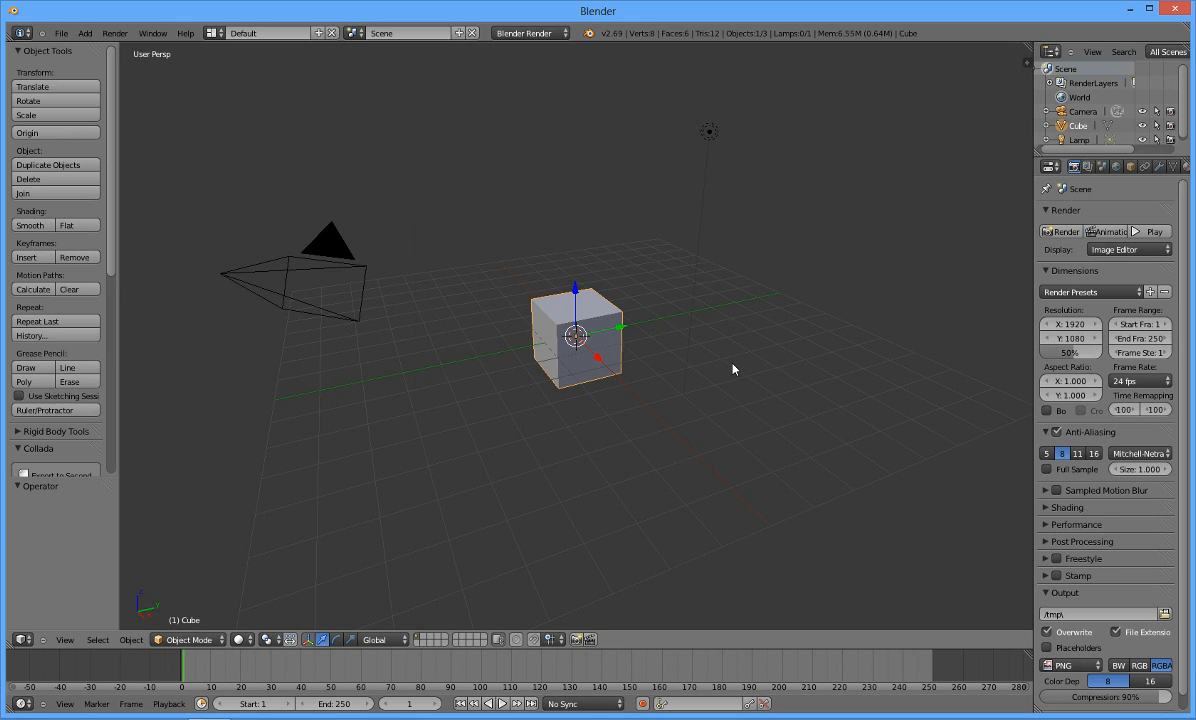
pyautogui.press('a')
pyautogui.press('a')
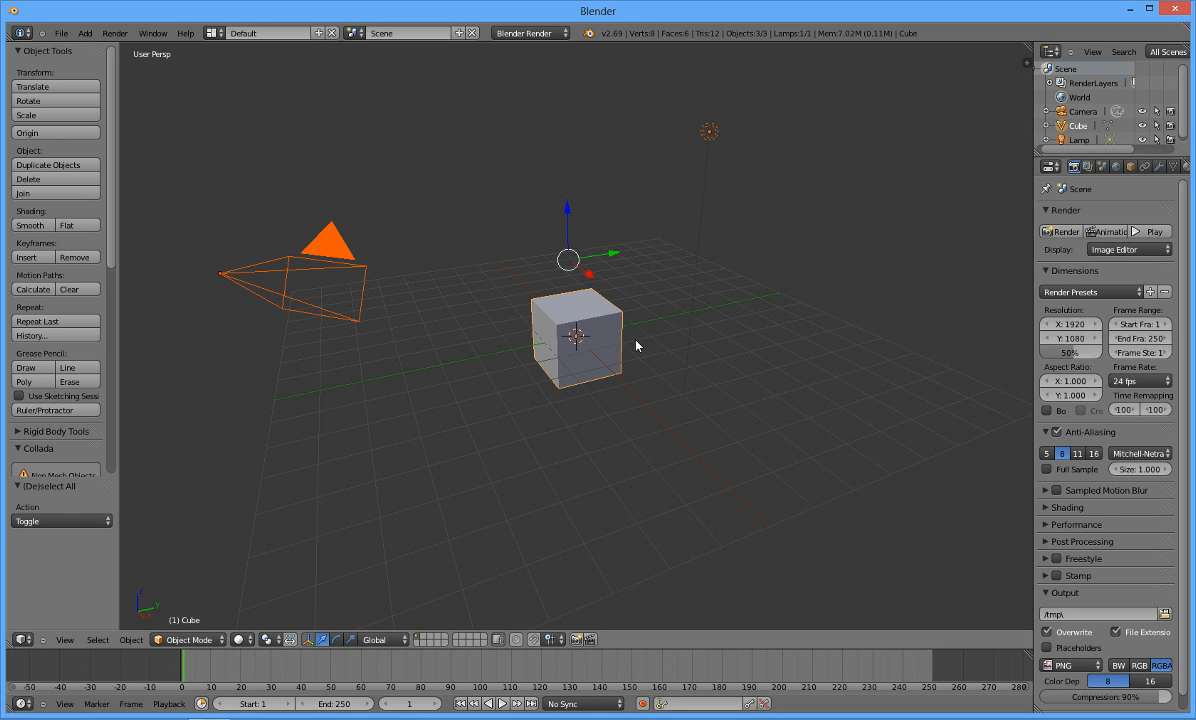
pyautogui.press('x')
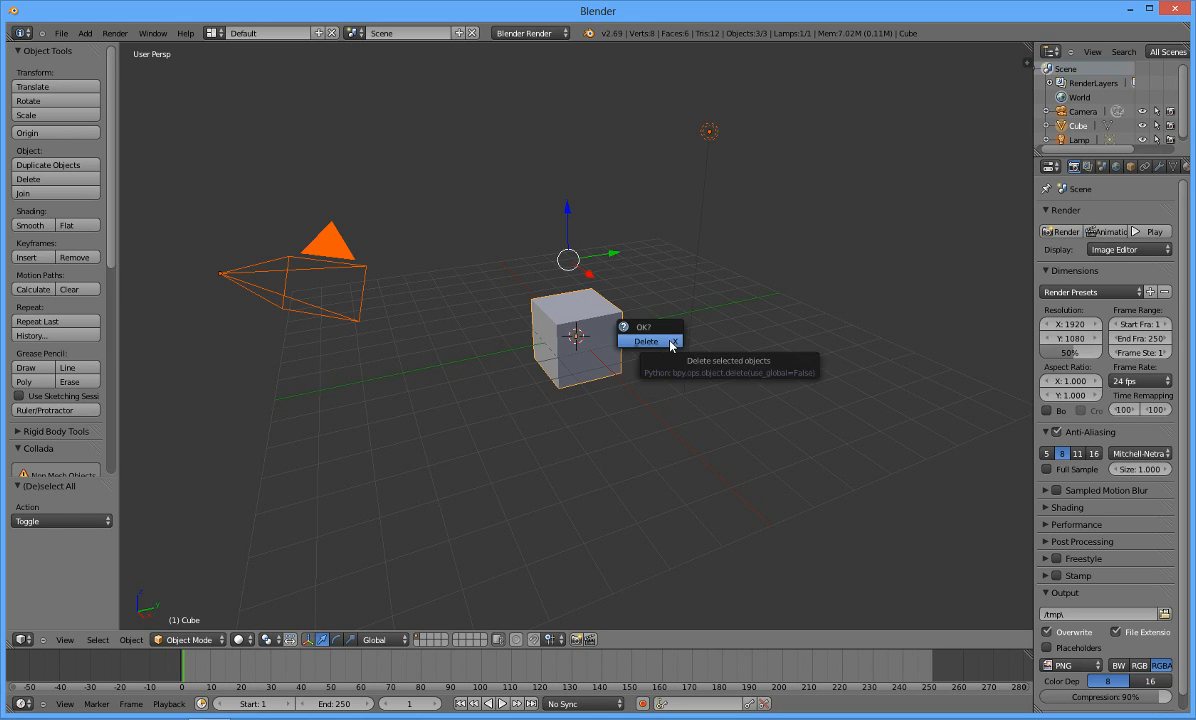
pyautogui.click(671, 342)
# - Import porch.3ds as a 3D Studio file from the yoyo renee build folder
pyautogui.click(61, 33)
pyautogui.moveTo(105, 262)
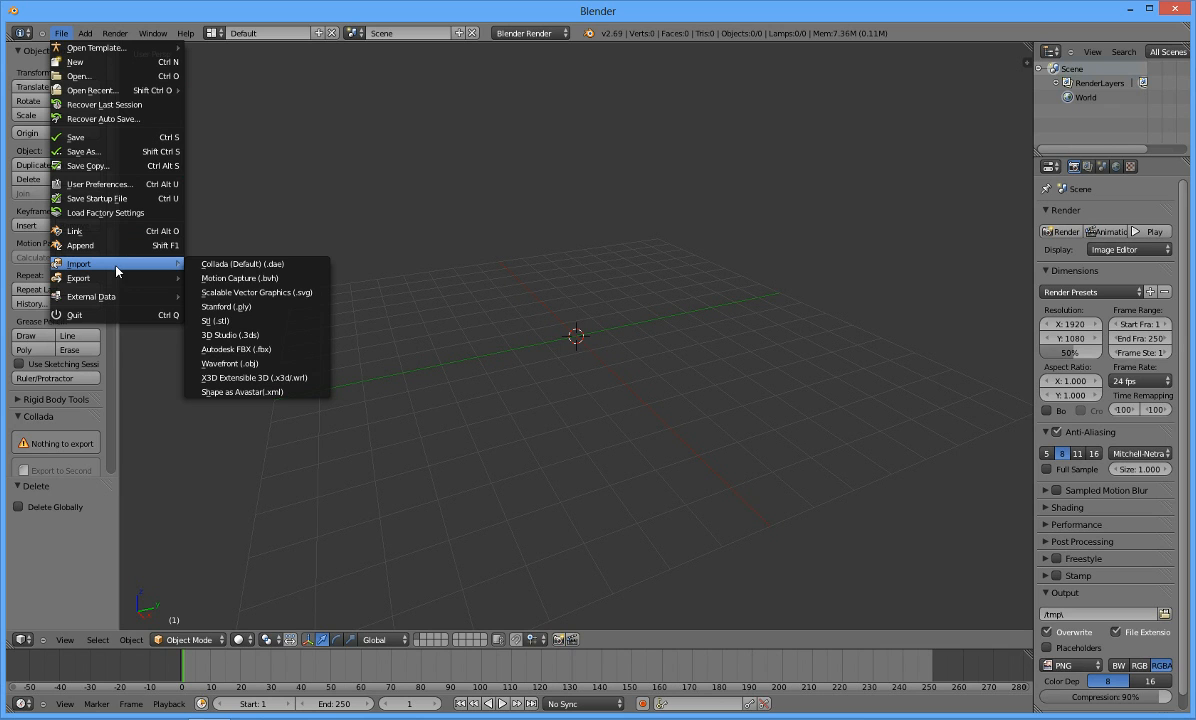
pyautogui.click(241, 336)
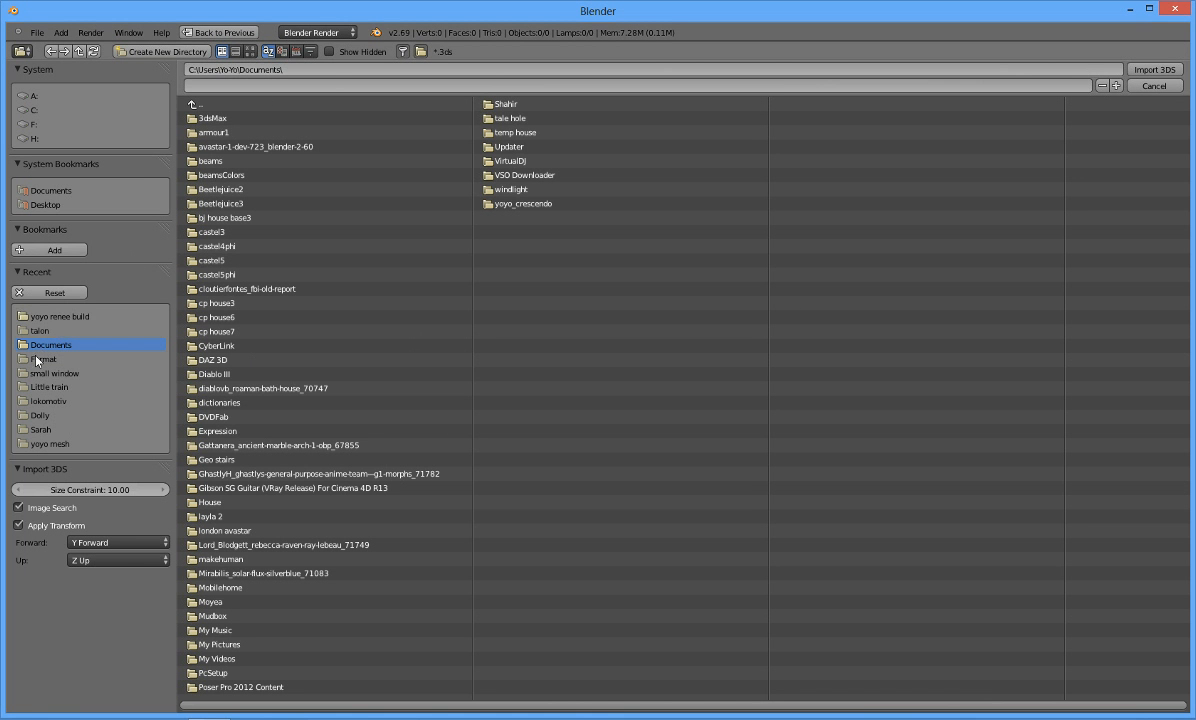
pyautogui.click(76, 317)
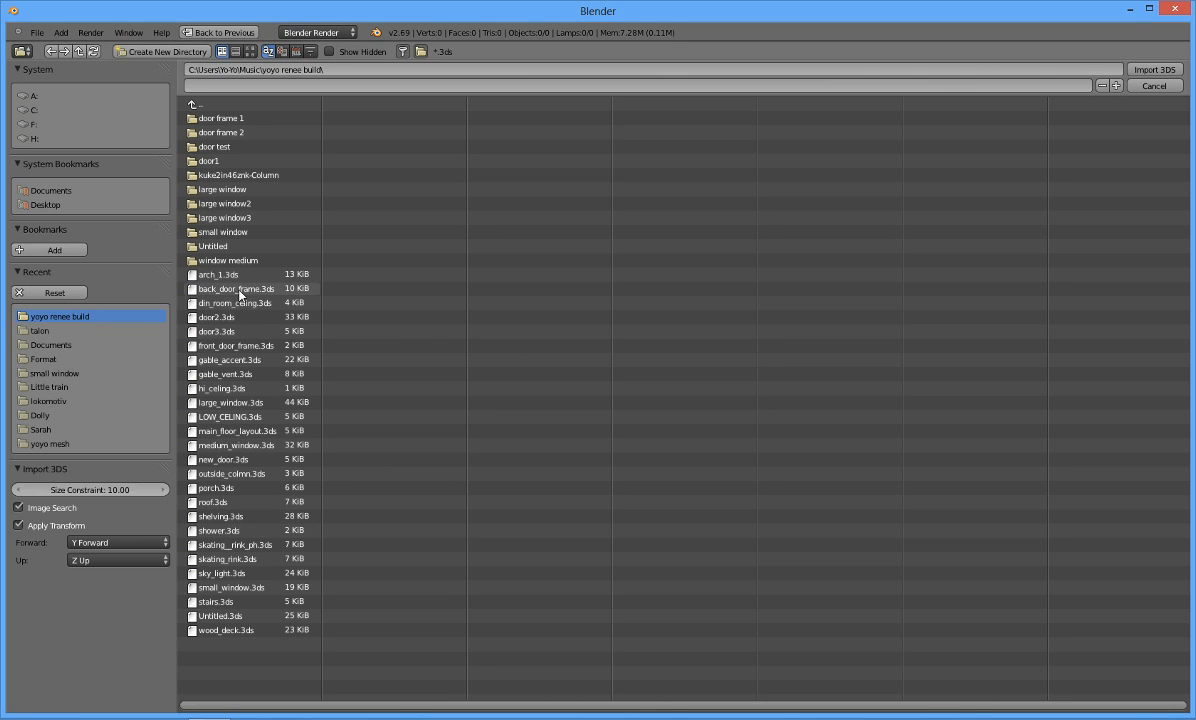
pyautogui.click(219, 487)
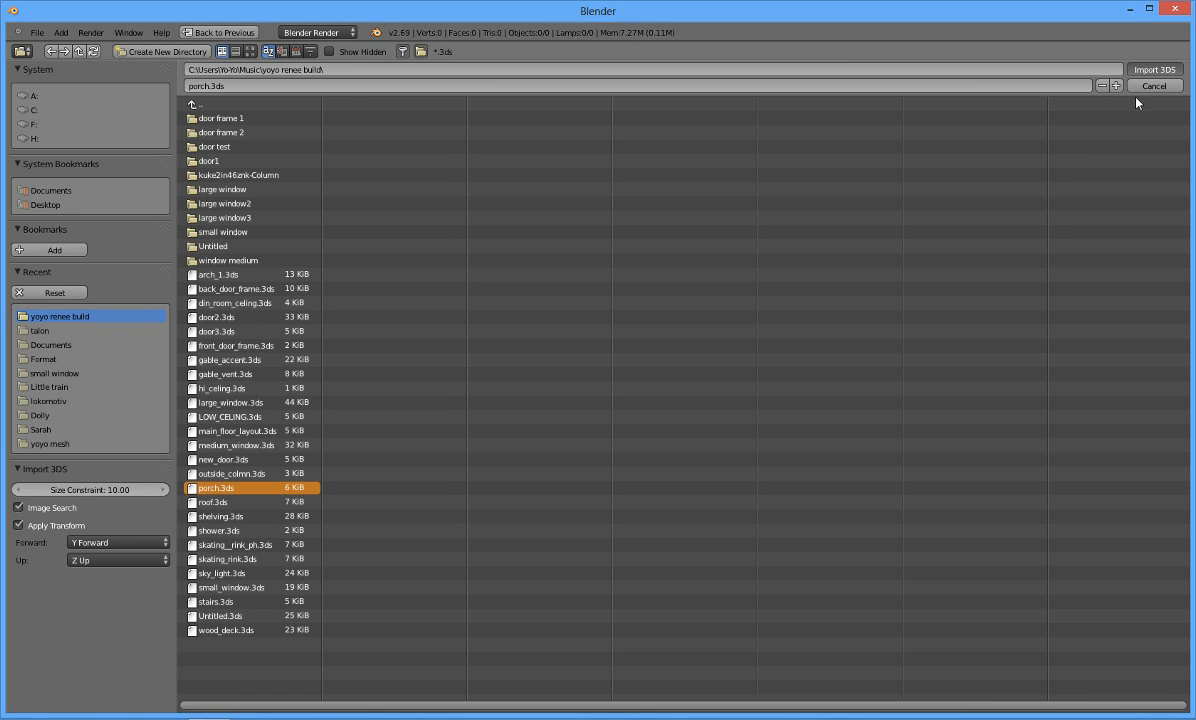
pyautogui.scroll(3, 545, 480)
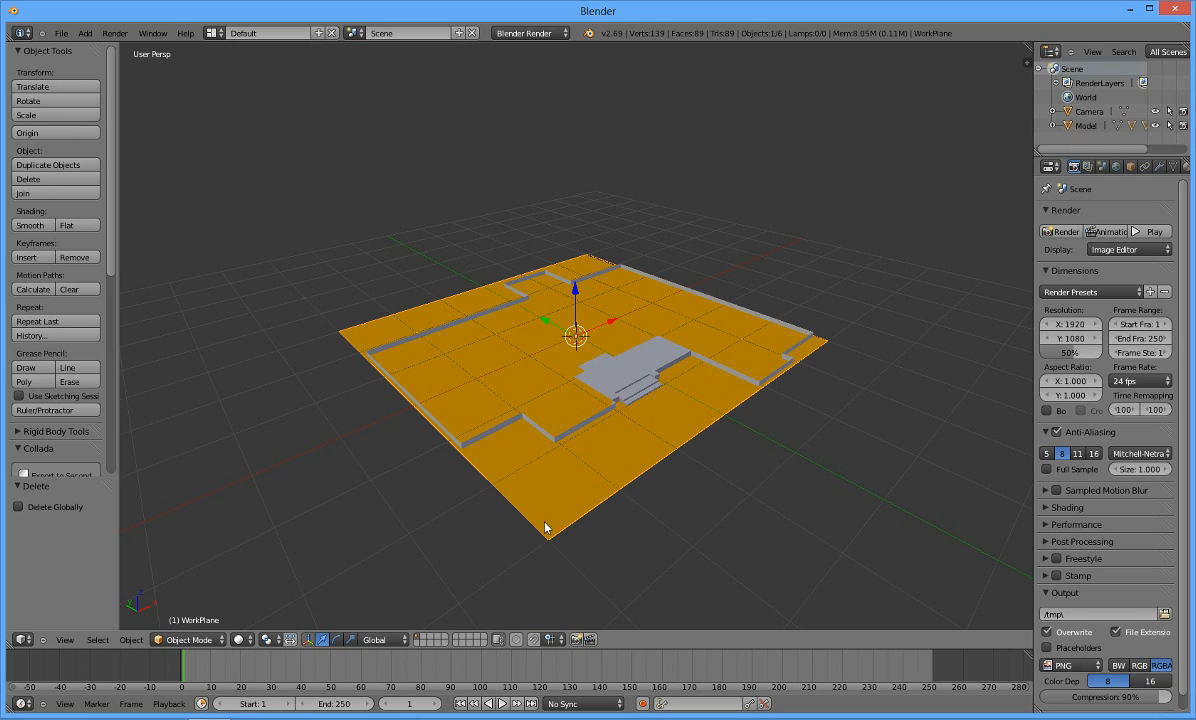
# - Delete the imported WorkPlane ground plane and the imported Camera object
pyautogui.press('x')
pyautogui.press('x')
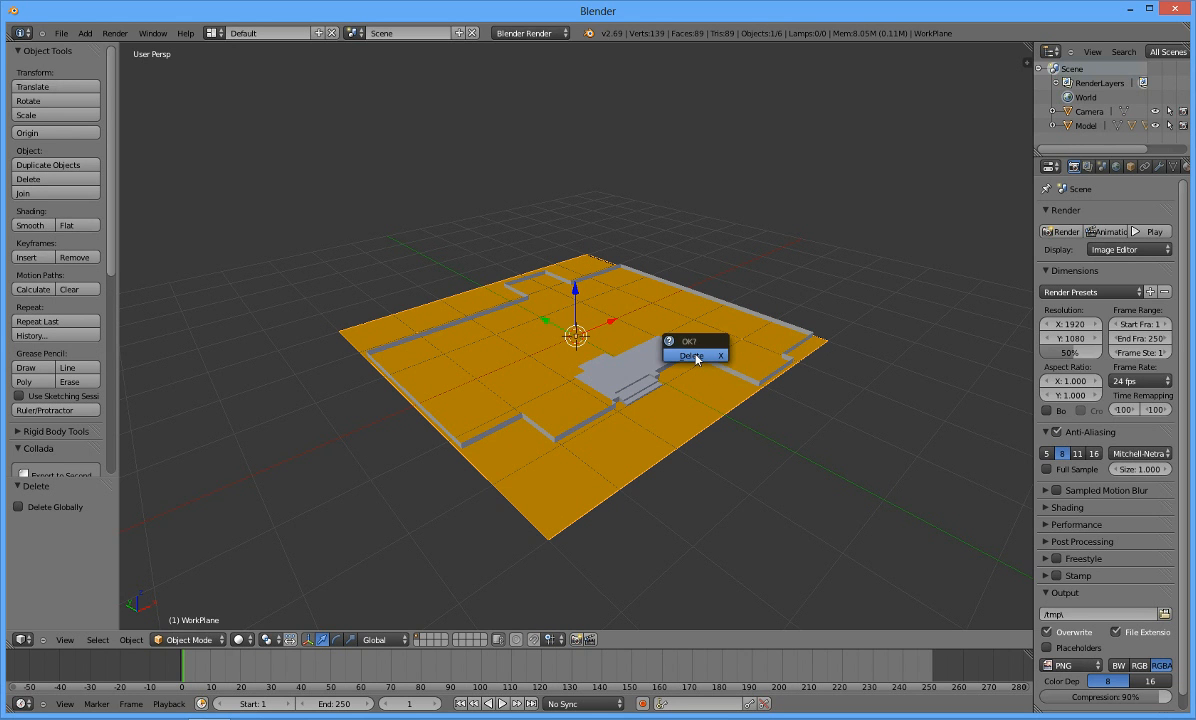
pyautogui.click(691, 356)
pyautogui.moveTo(550, 352); pyautogui.dragTo(623, 334, button='middle')
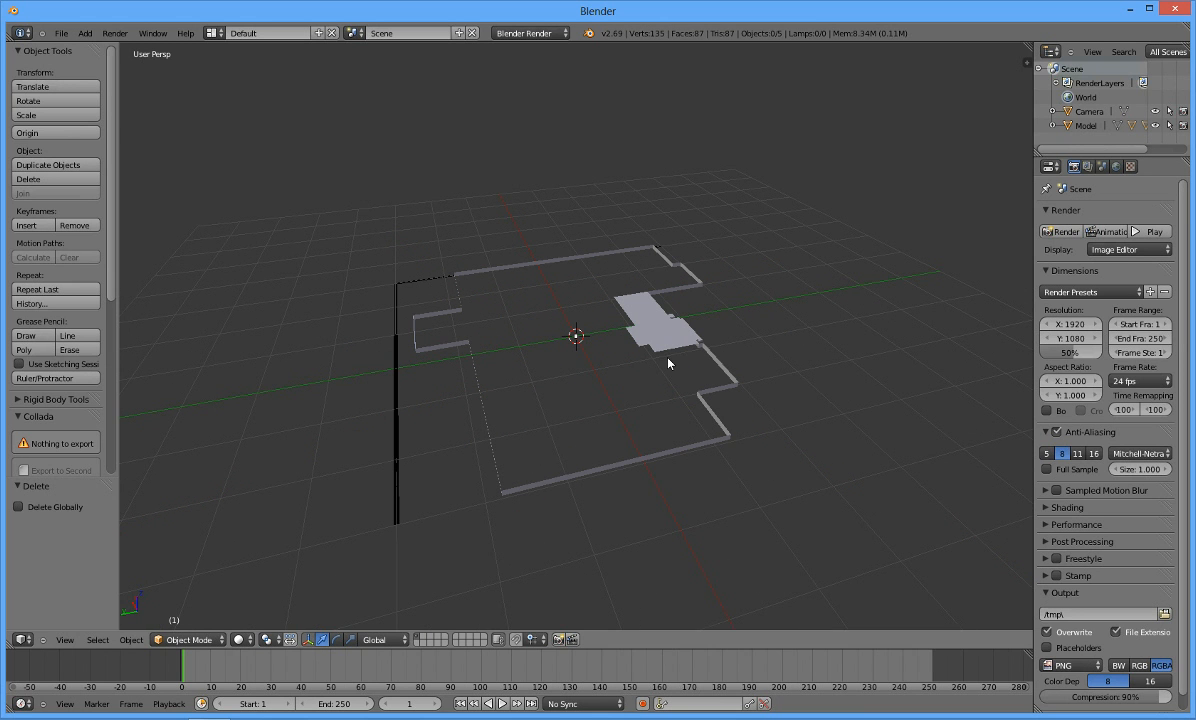
pyautogui.rightClick(1081, 114)
pyautogui.click(1012, 153)
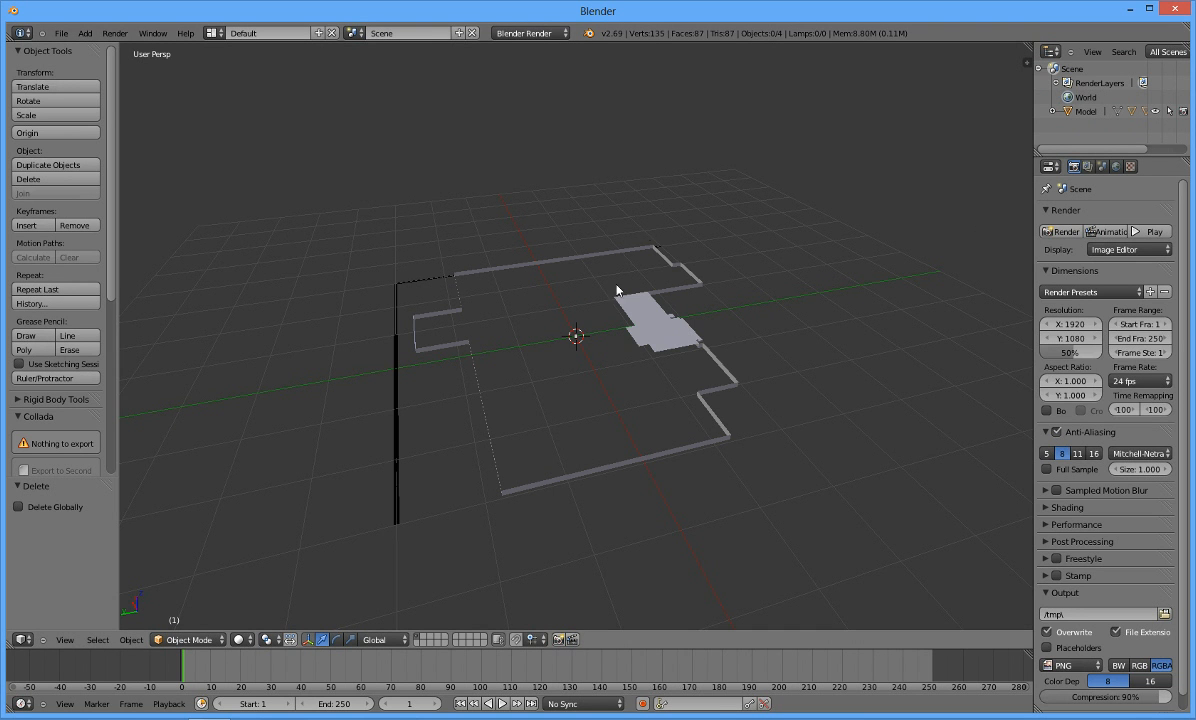
# - Delete the stray black L-shaped strip mesh outside the house outline
pyautogui.moveTo(418, 491); pyautogui.dragTo(594, 493, button='middle')
pyautogui.scroll(2, 451, 538)
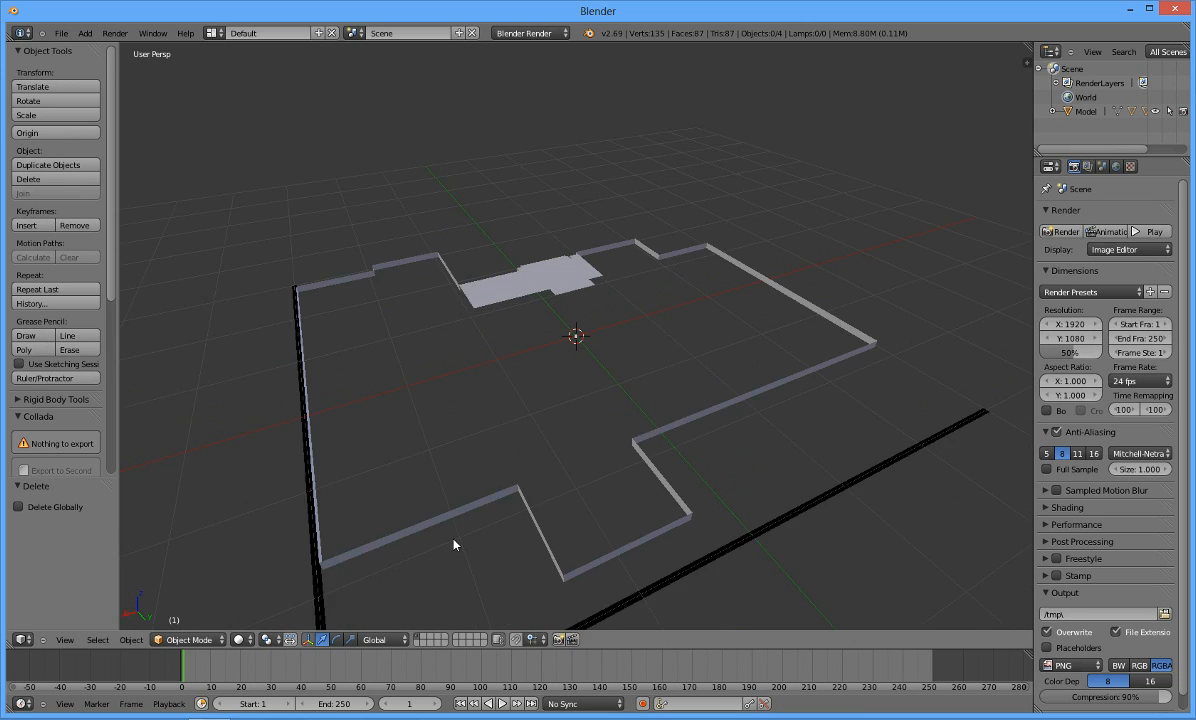
pyautogui.scroll(-2, 454, 544)
pyautogui.rightClick(451, 549)
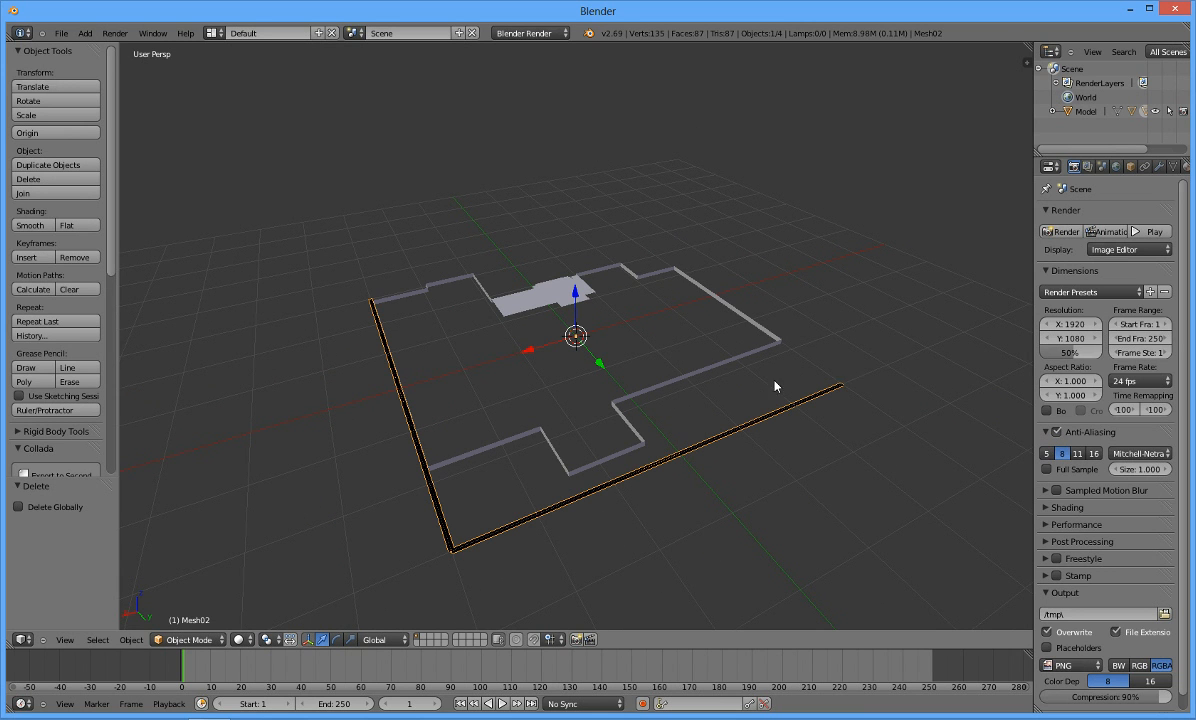
pyautogui.press('x')
pyautogui.click(824, 371)
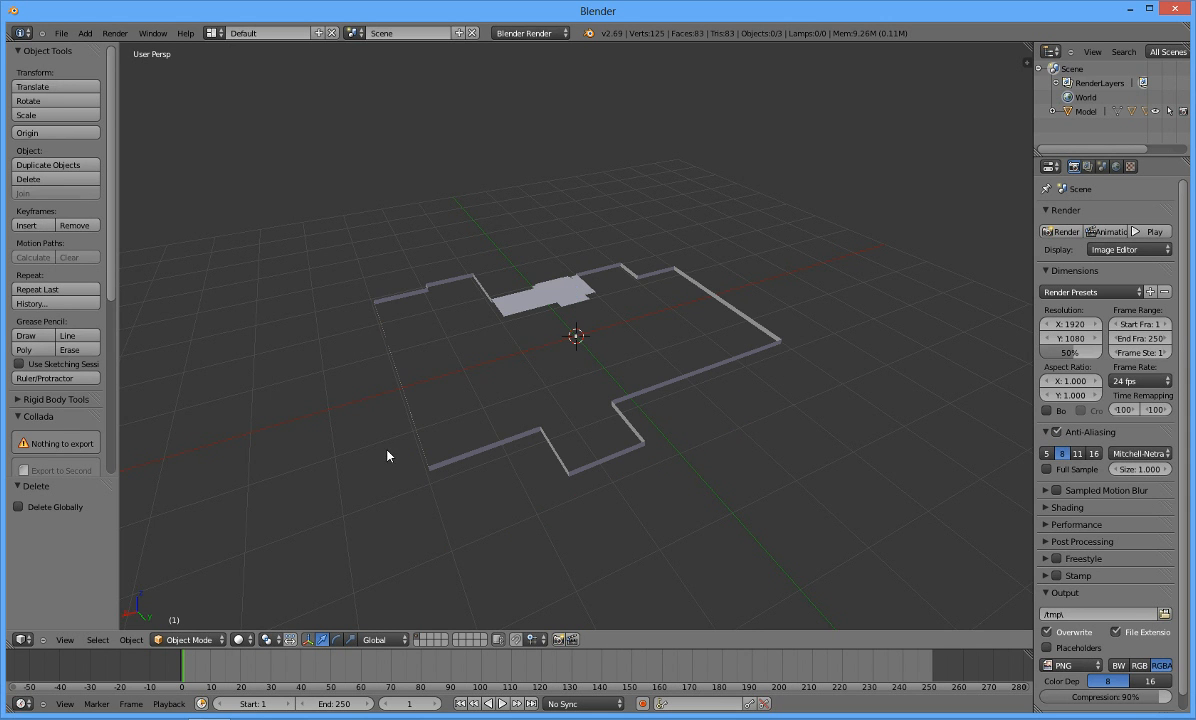
# - Select all remaining objects and make the porch and foundation mesh the active one
pyautogui.moveTo(501, 395); pyautogui.dragTo(674, 399, button='middle')
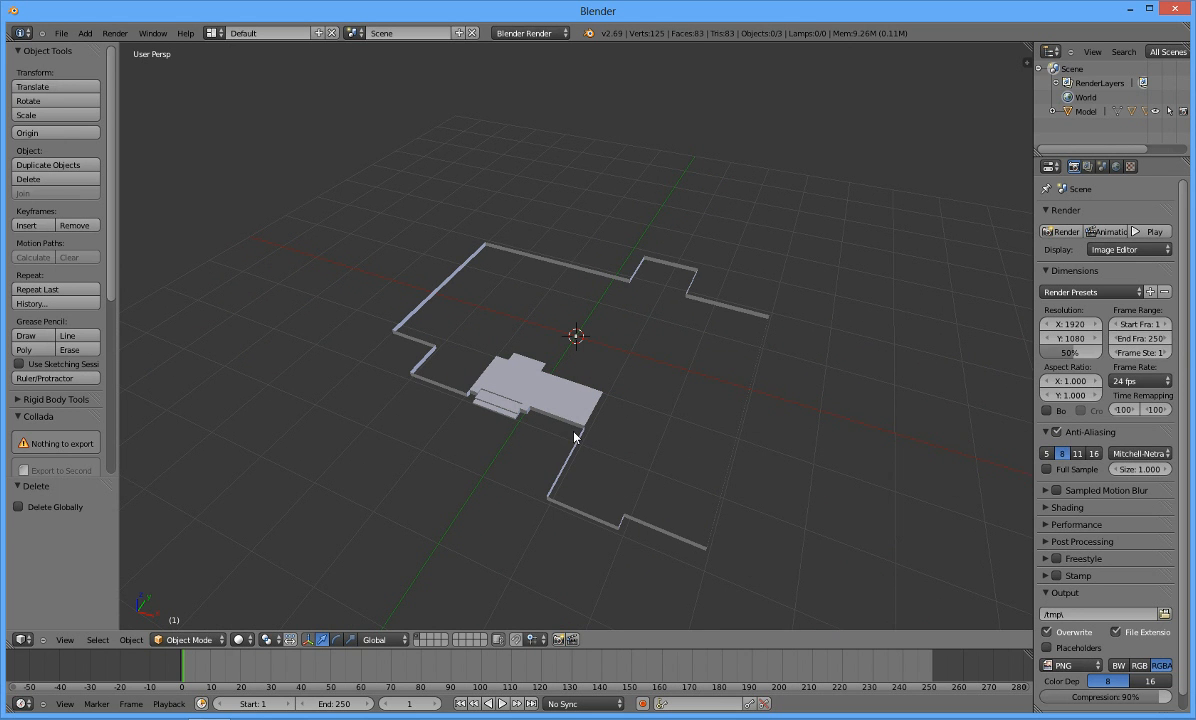
pyautogui.press('a')
pyautogui.scroll(5, 470, 400)
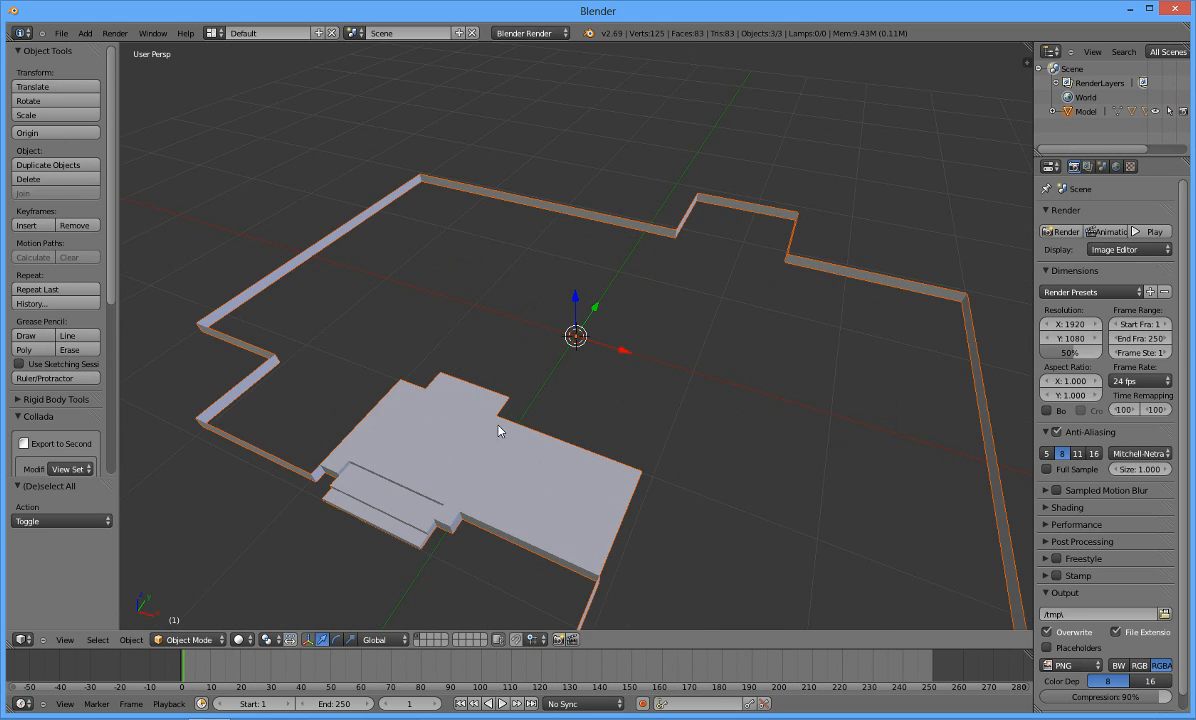
pyautogui.moveTo(497, 430); pyautogui.dragTo(598, 424, button='middle')
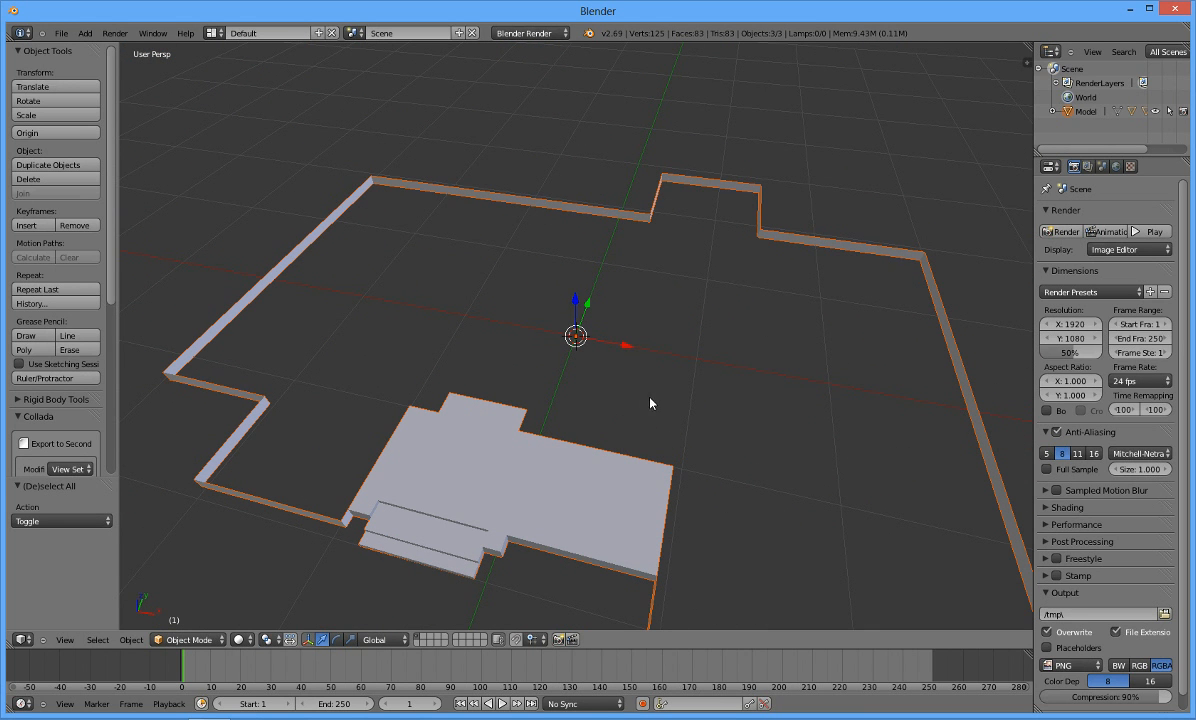
pyautogui.keyDown('shift'); pyautogui.rightClick(497, 483); pyautogui.keyUp('shift')
pyautogui.scroll(-4, 659, 377)
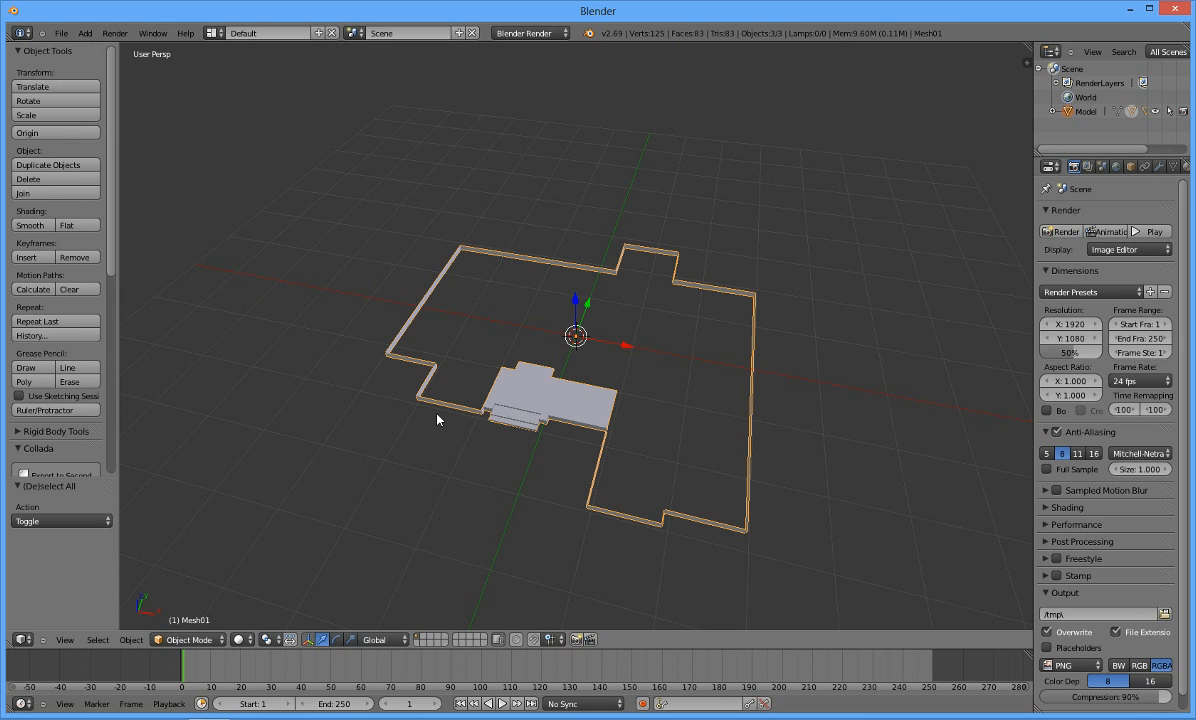
# - Move the porch and foundation mesh by about X 0.344, Y 0.250, Z 0.139 and undo the move
pyautogui.click(510, 440)
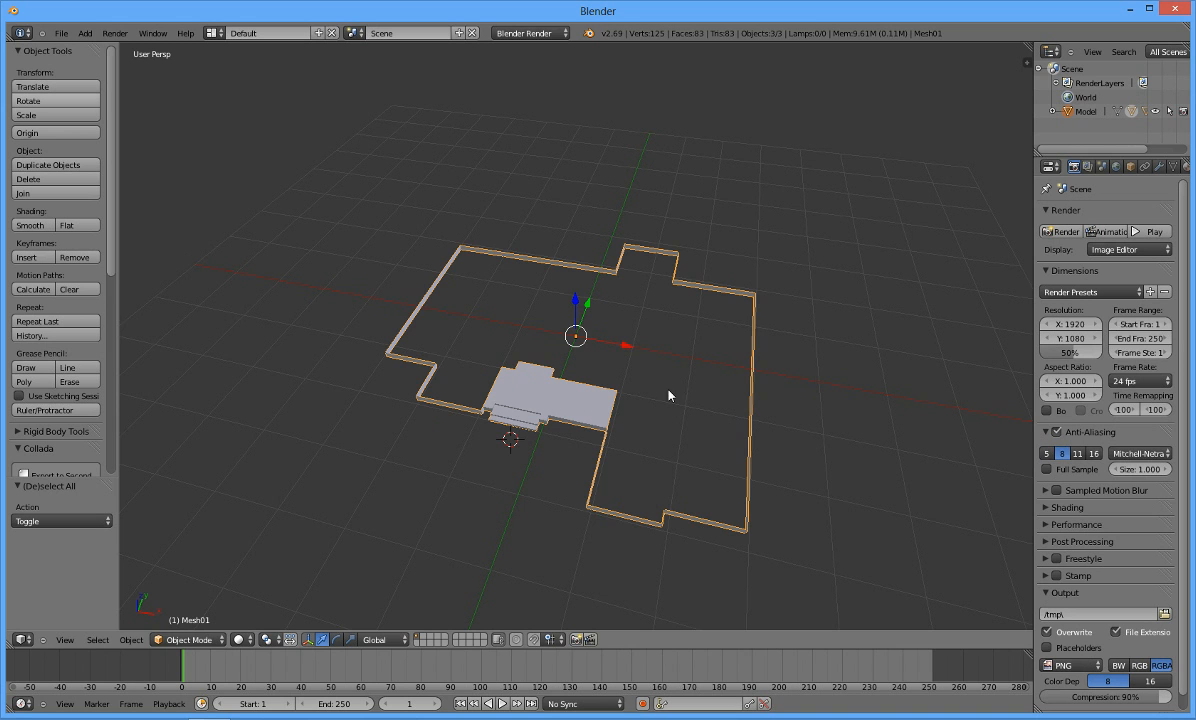
pyautogui.press('g')
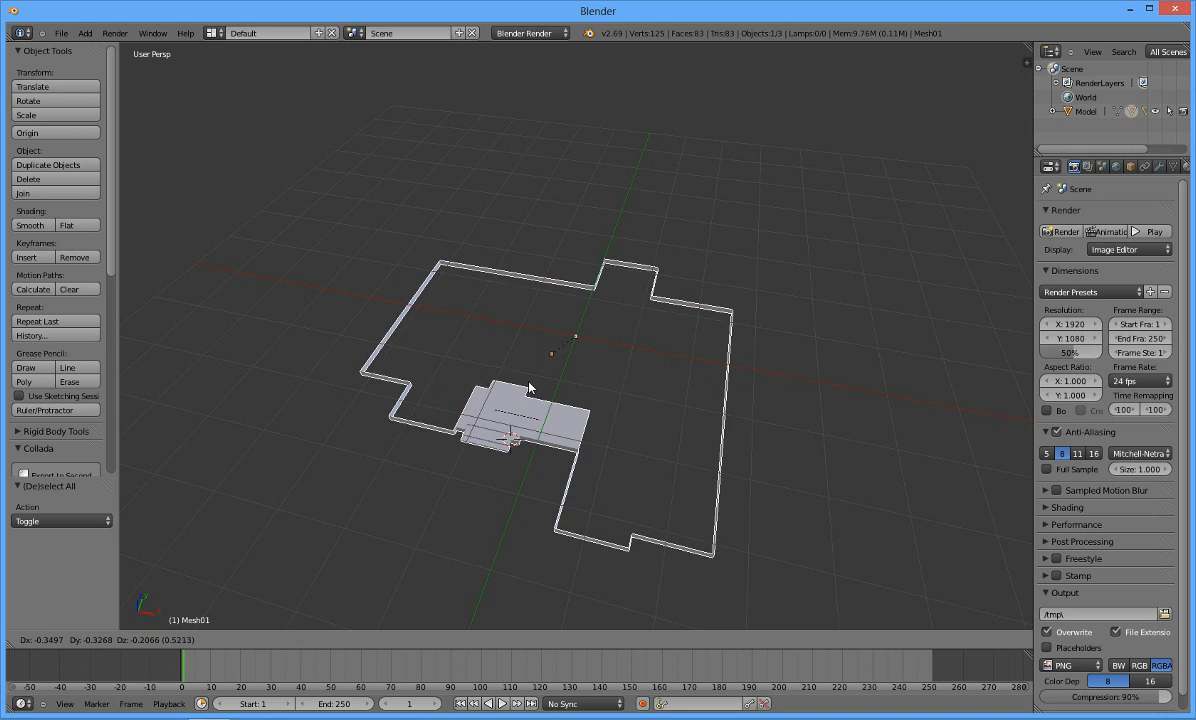
pyautogui.click(563, 376)
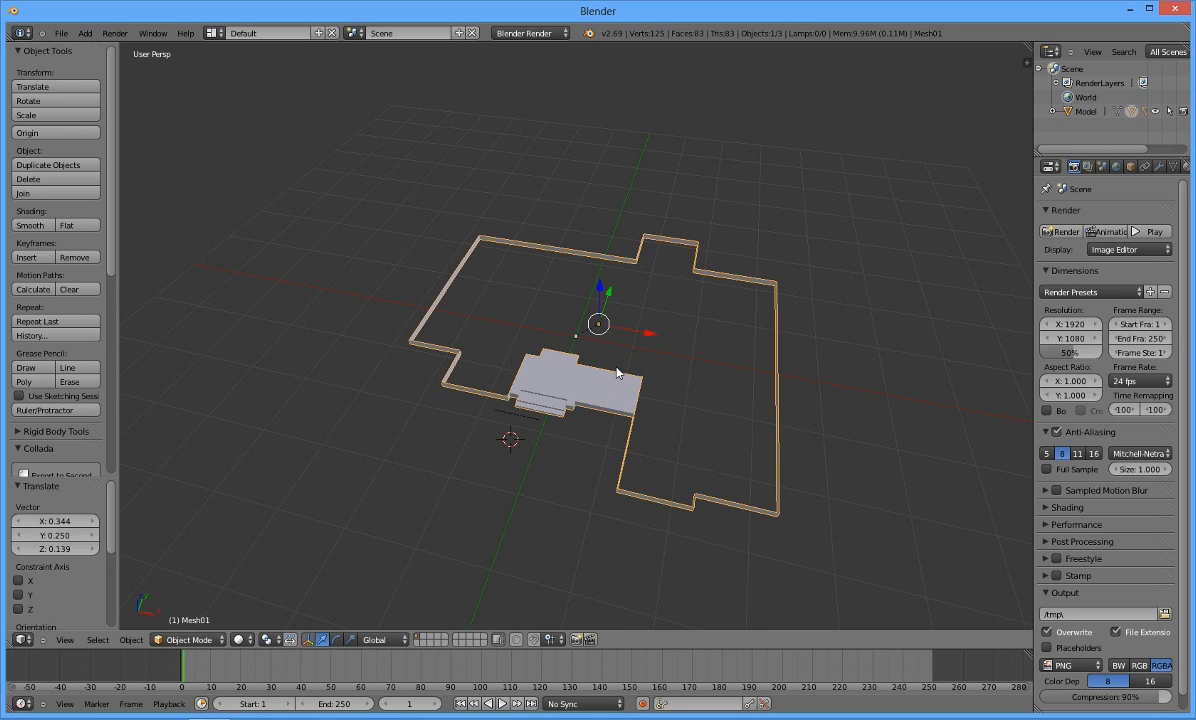
pyautogui.hotkey('ctrl', 'z')
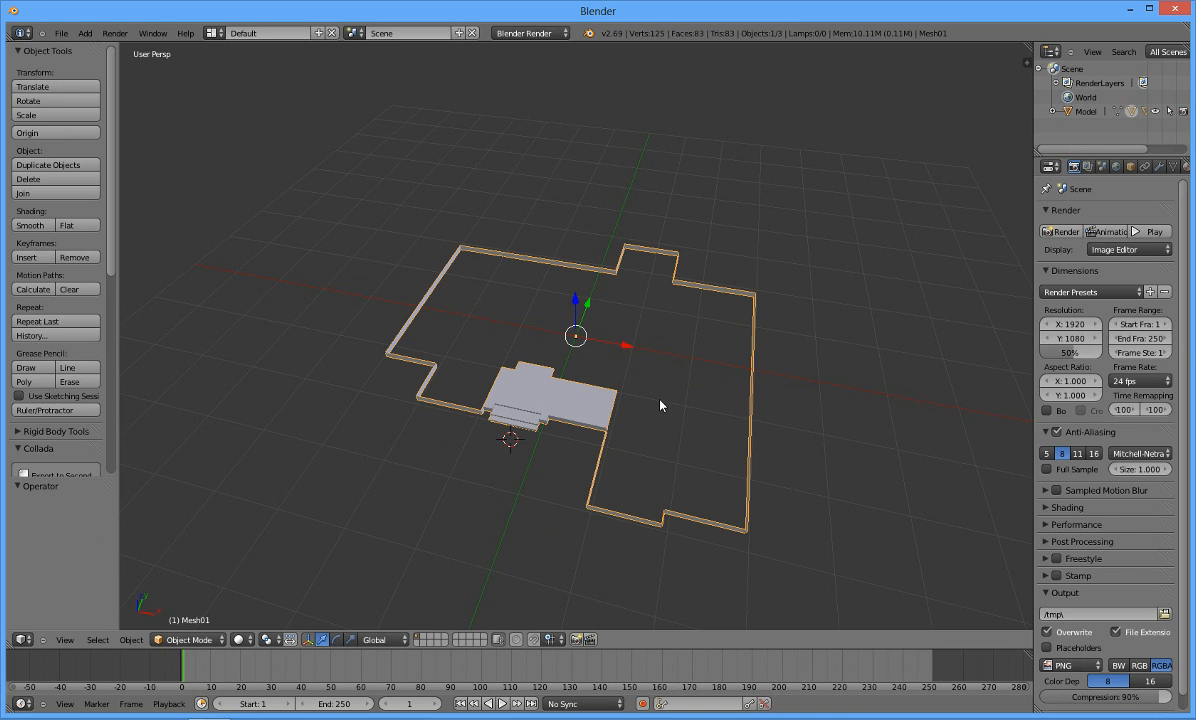
# - Try deleting the objects other than the porch and foundation mesh by inverting the selection, and undo the deletion
pyautogui.click(514, 490)
pyautogui.click(97, 640)
pyautogui.click(128, 579)
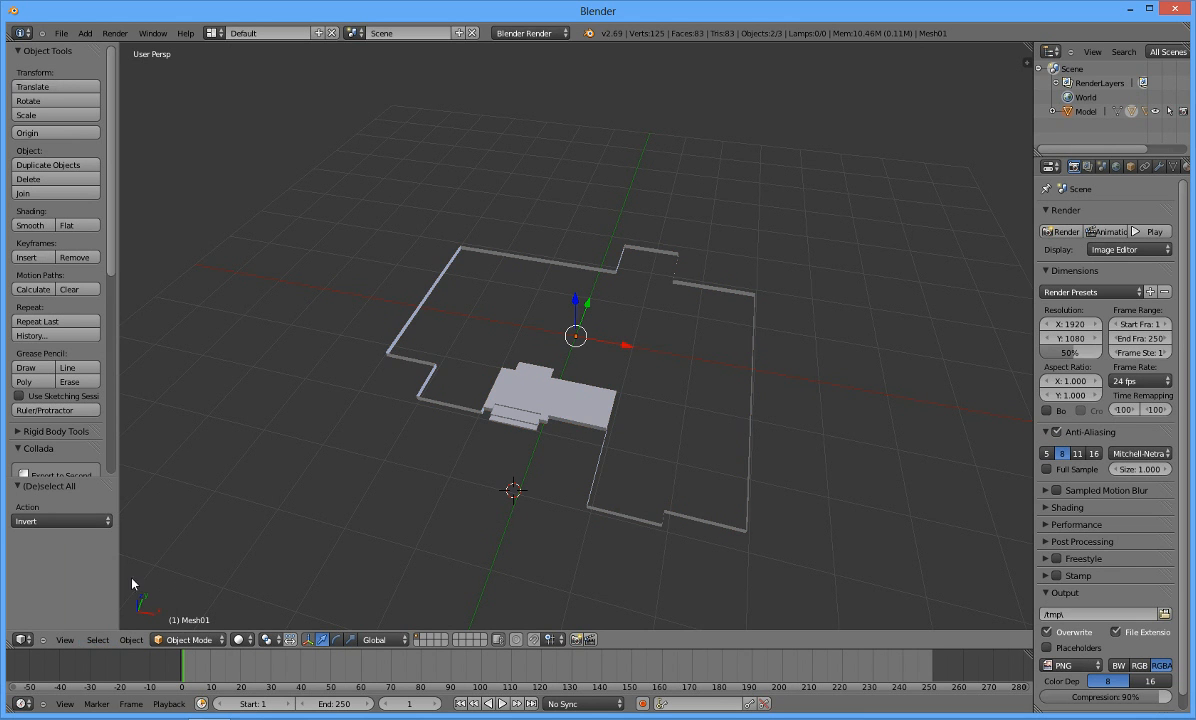
pyautogui.press('x')
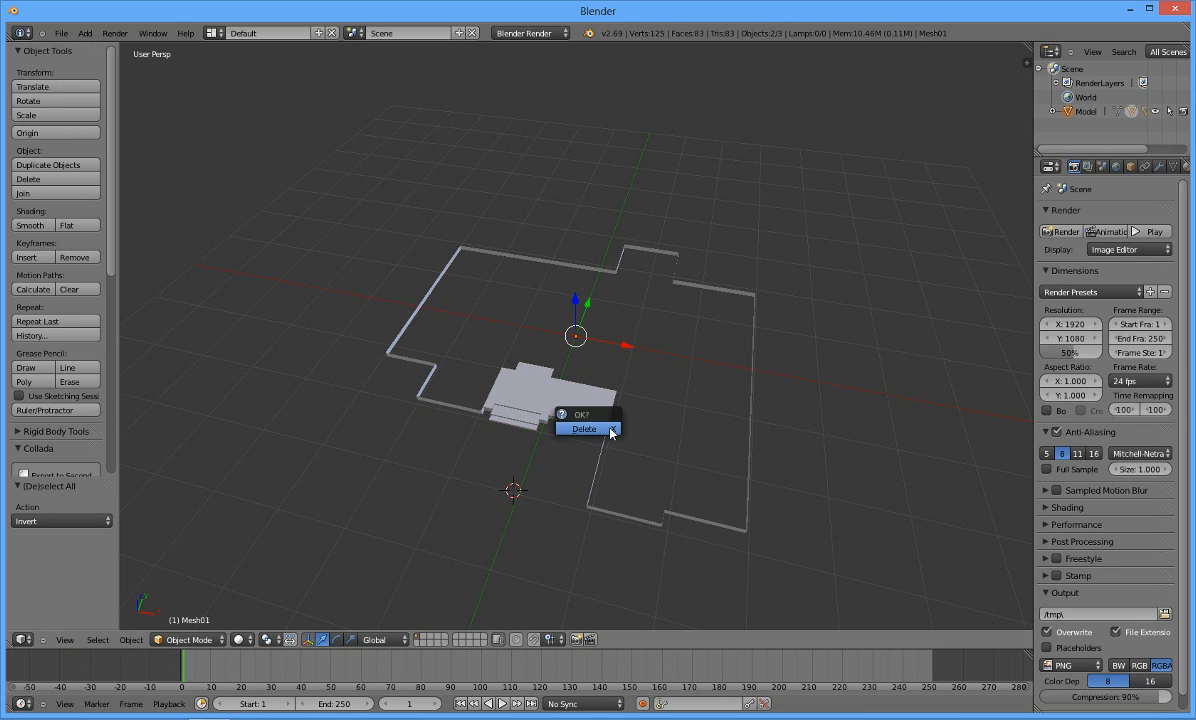
pyautogui.click(590, 429)
pyautogui.scroll(-8, 679, 383)
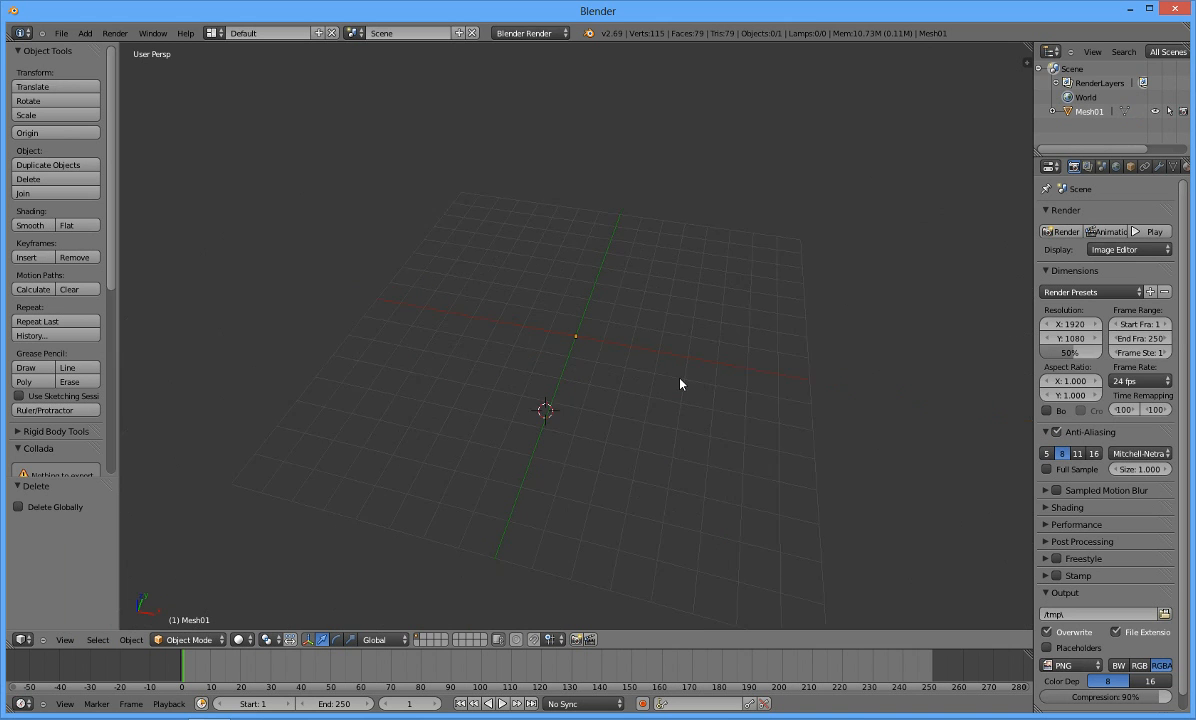
pyautogui.scroll(6, 680, 383)
pyautogui.scroll(3, 680, 383)
pyautogui.hotkey('ctrl', 'z')
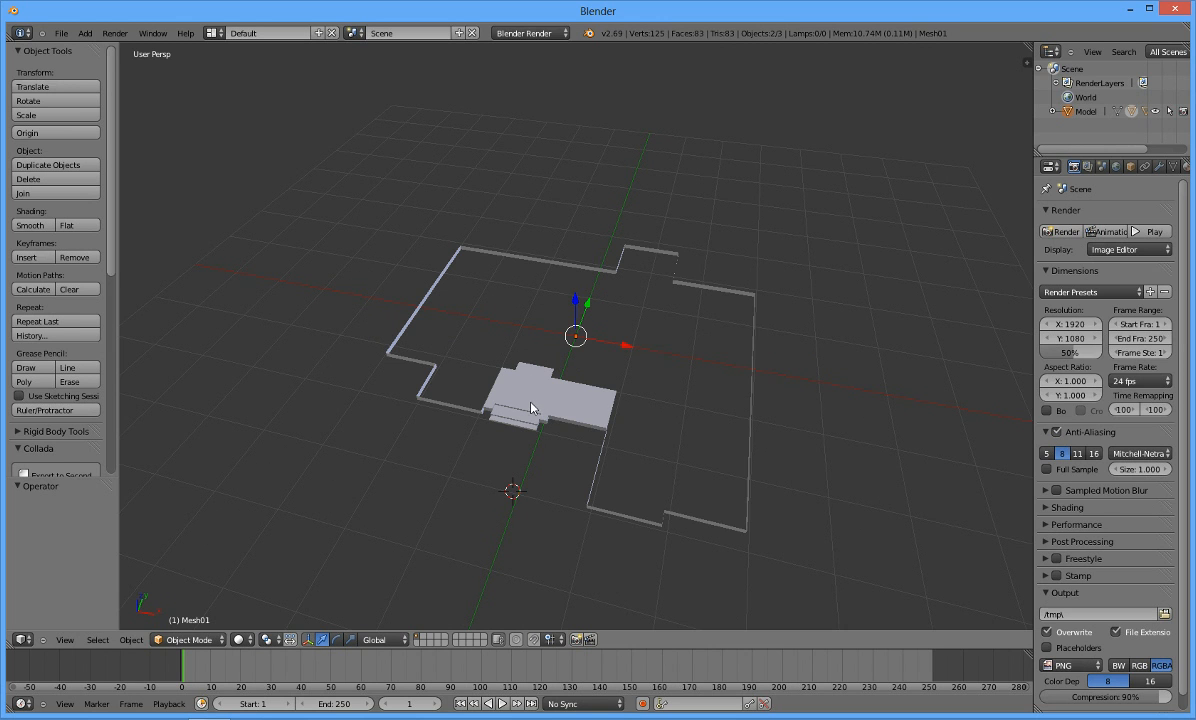
# - Join all objects into a single mesh with the porch and foundation mesh active
pyautogui.rightClick(567, 407)
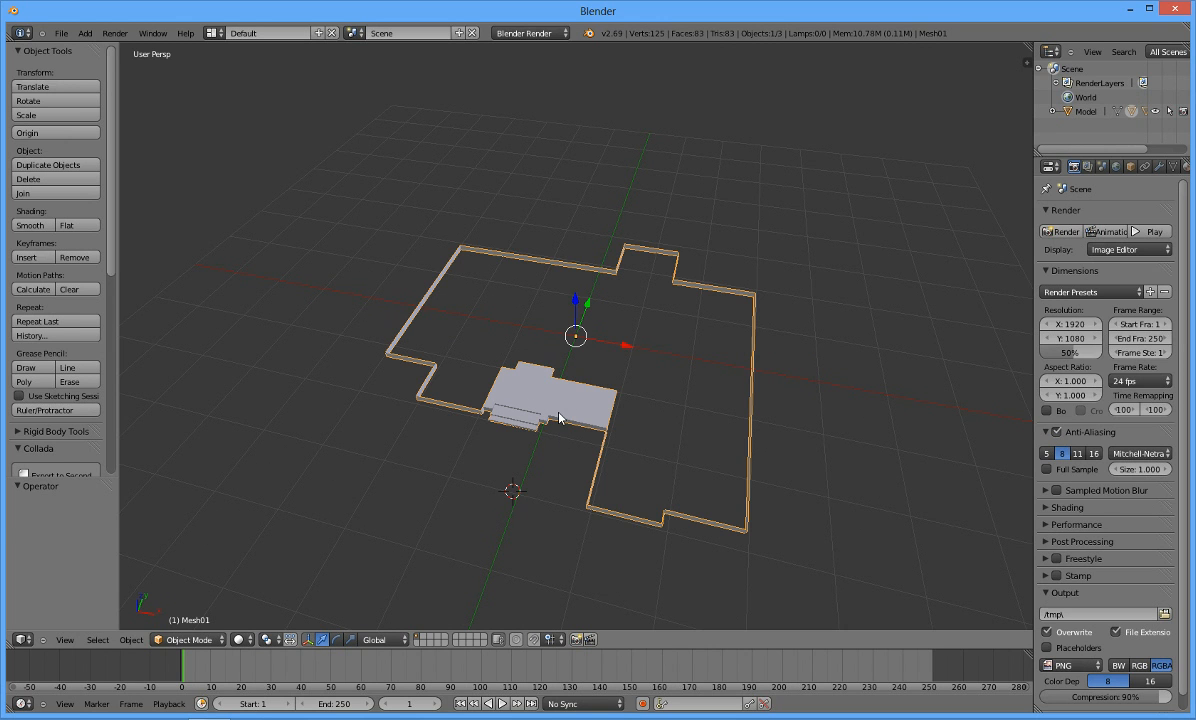
pyautogui.press('a')
pyautogui.press('a')
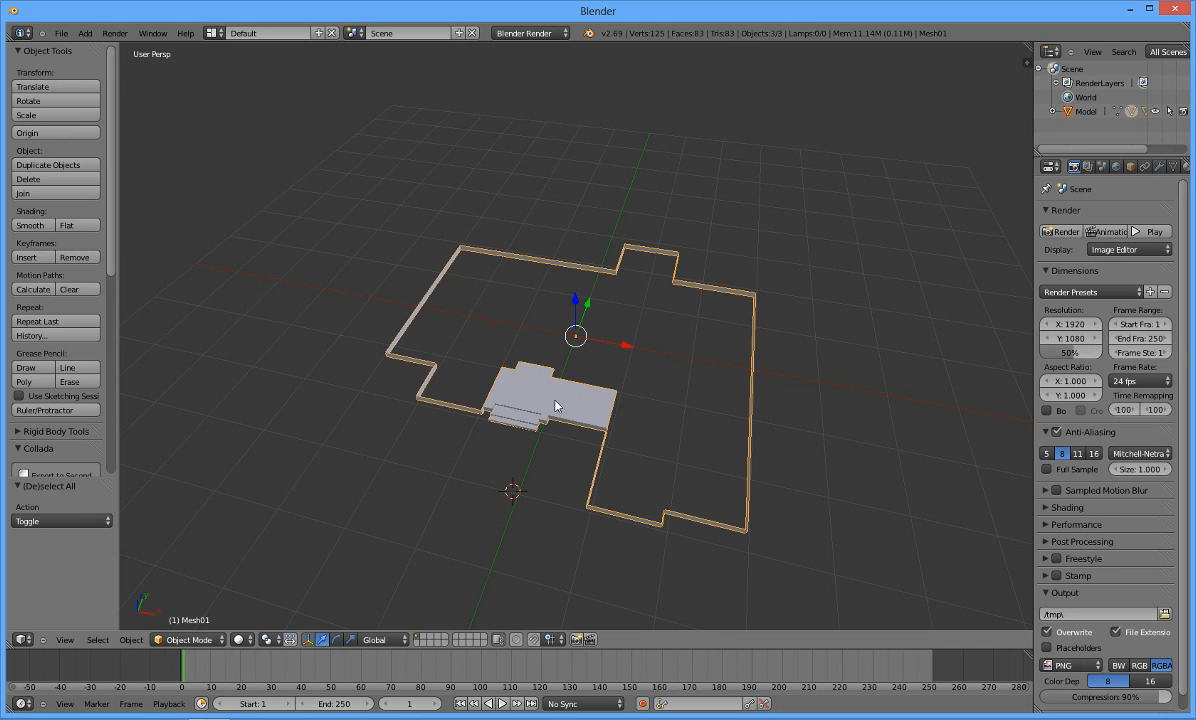
pyautogui.hotkey('ctrl', 'j')
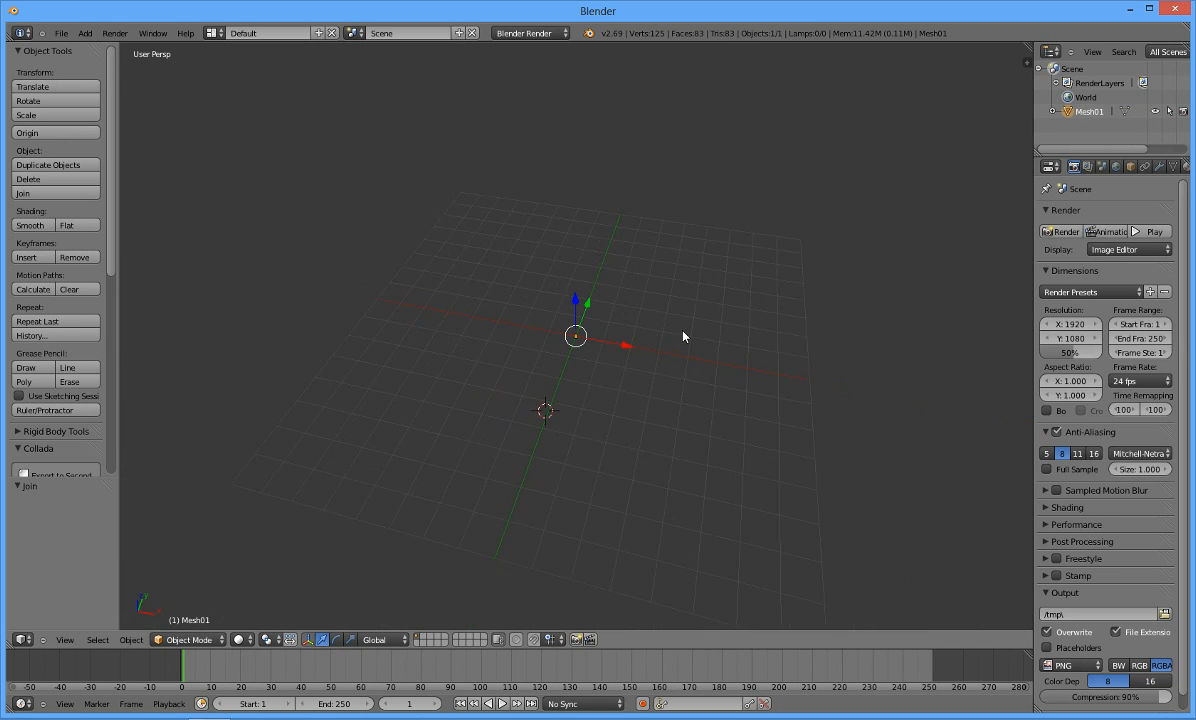
# - Reset the 3D cursor to the origin and frame the joined model in the view
pyautogui.scroll(6, 656, 332)
pyautogui.scroll(-8, 656, 332)
pyautogui.hotkey('shift', 'c')
pyautogui.scroll(1, 559, 313)
pyautogui.scroll(-2, 559, 313)
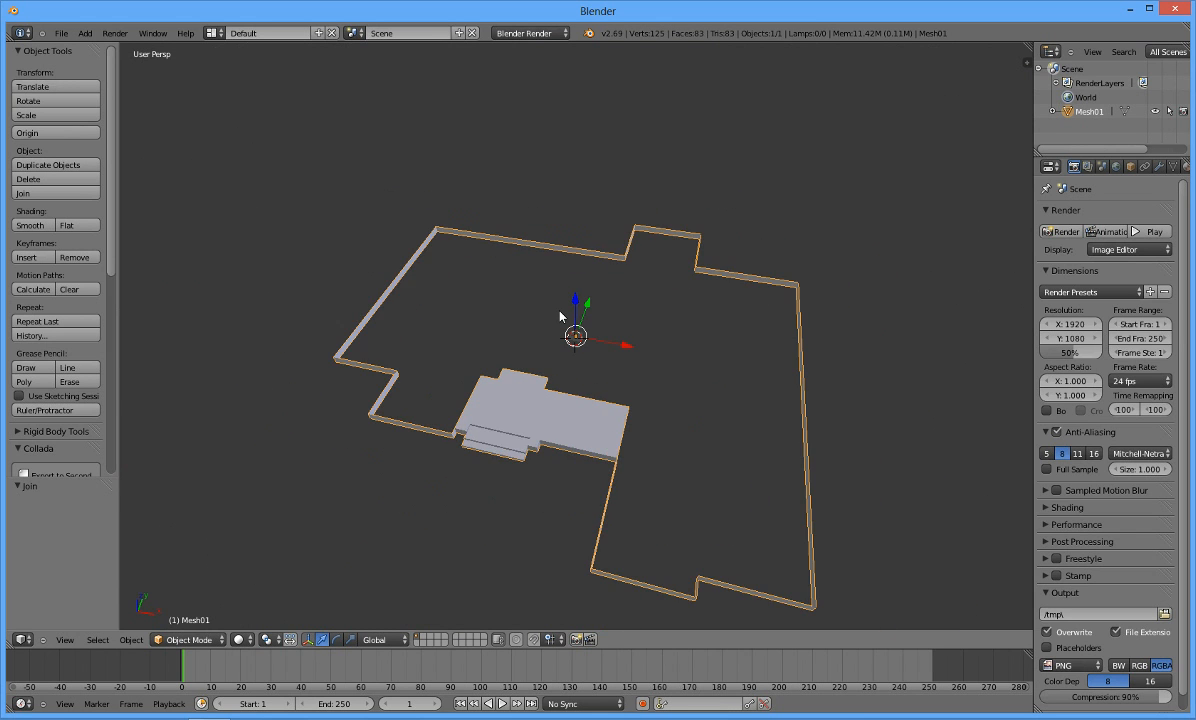
pyautogui.scroll(3, 559, 313)
pyautogui.scroll(1, 559, 315)
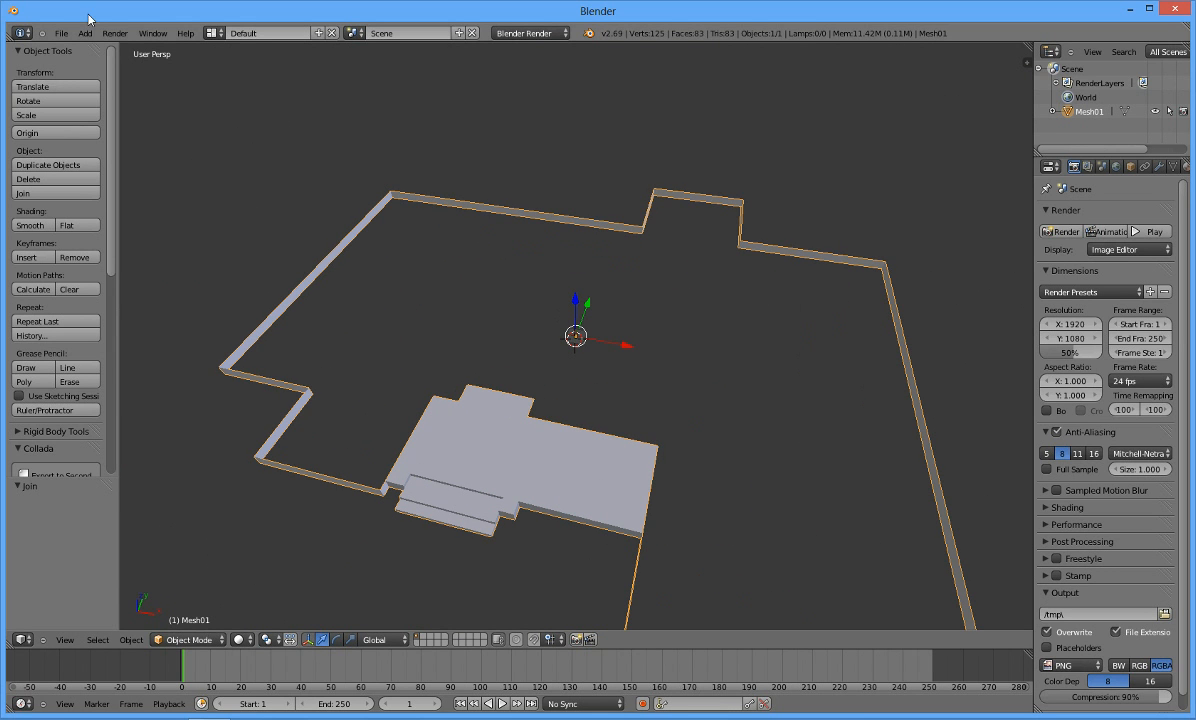
pyautogui.click(61, 34)
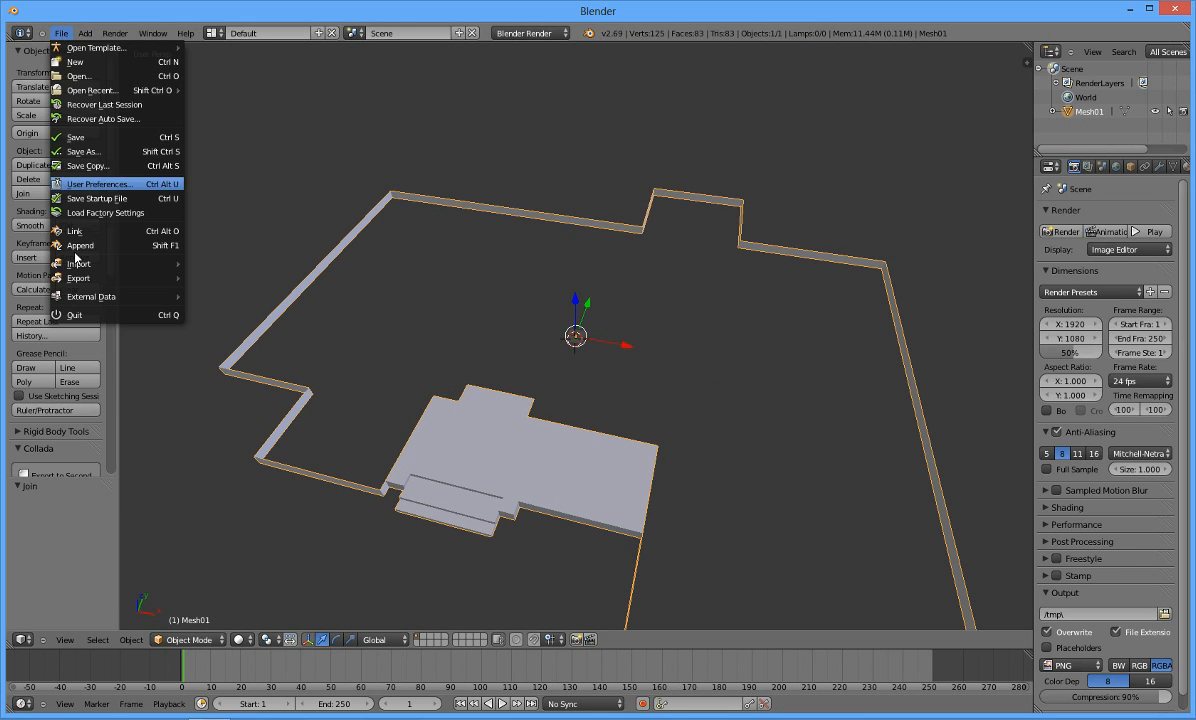
pyautogui.moveTo(71, 270)
pyautogui.click(251, 271)
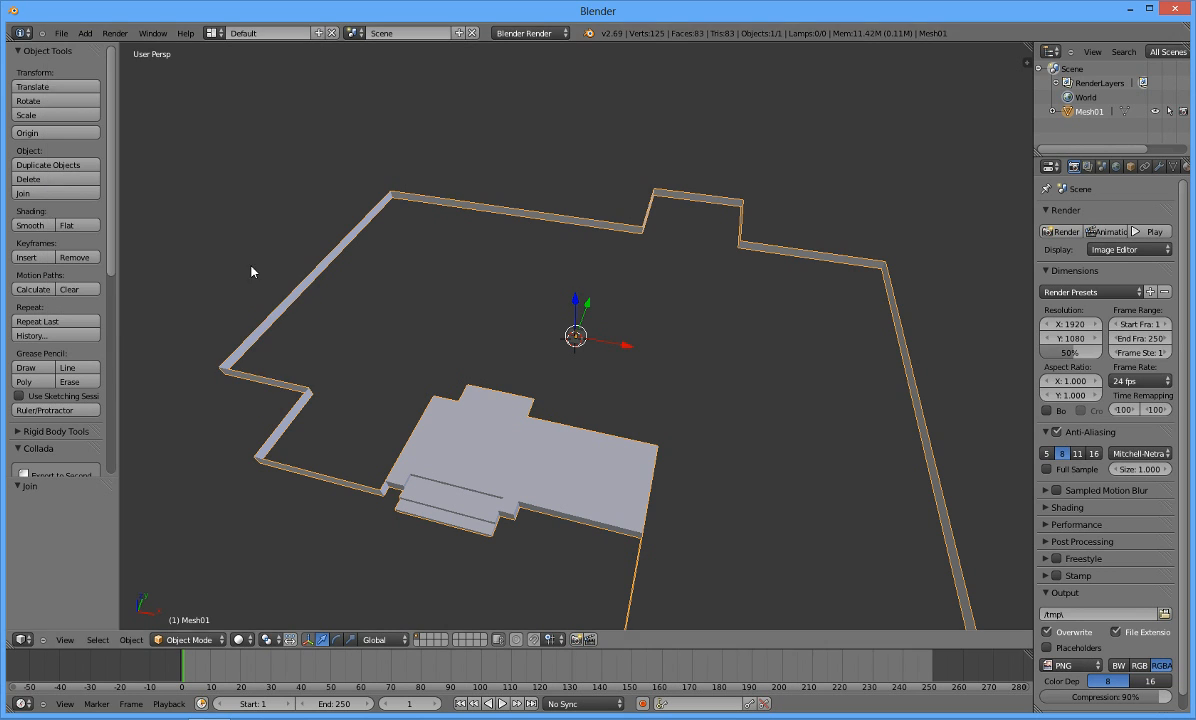
# - Export the model as a Collada (Default) file named porch in the yoyo renee build folder
pyautogui.click(61, 34)
pyautogui.moveTo(80, 276)
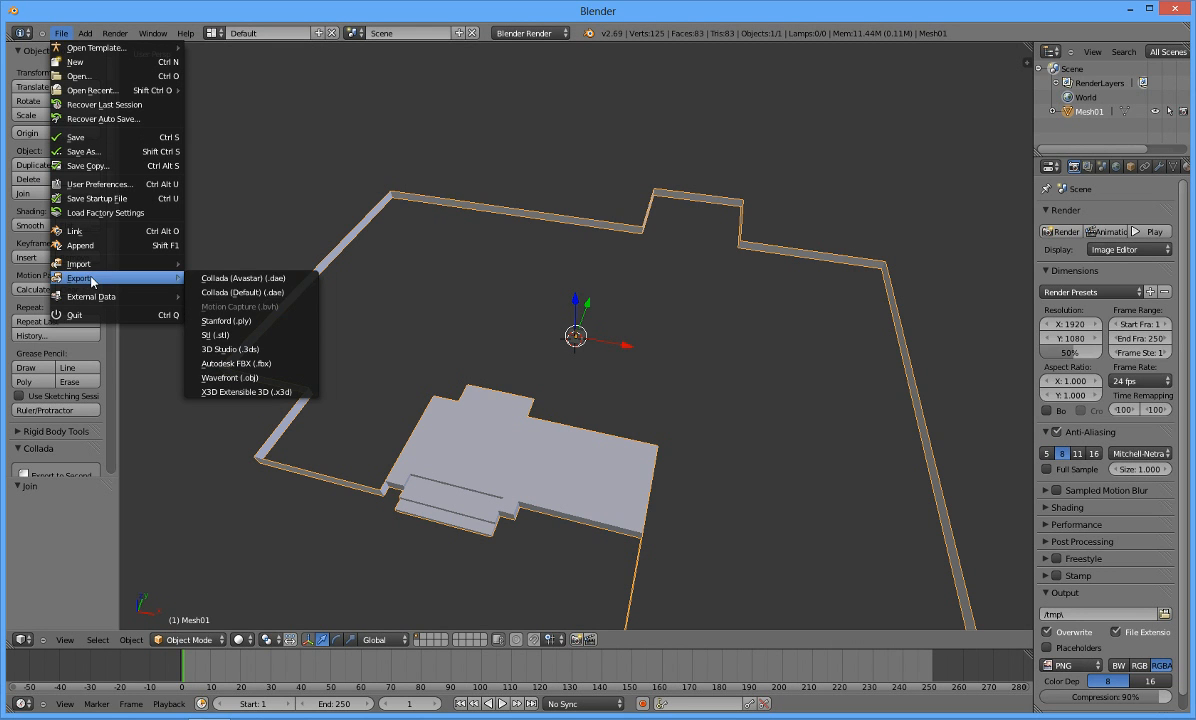
pyautogui.click(246, 292)
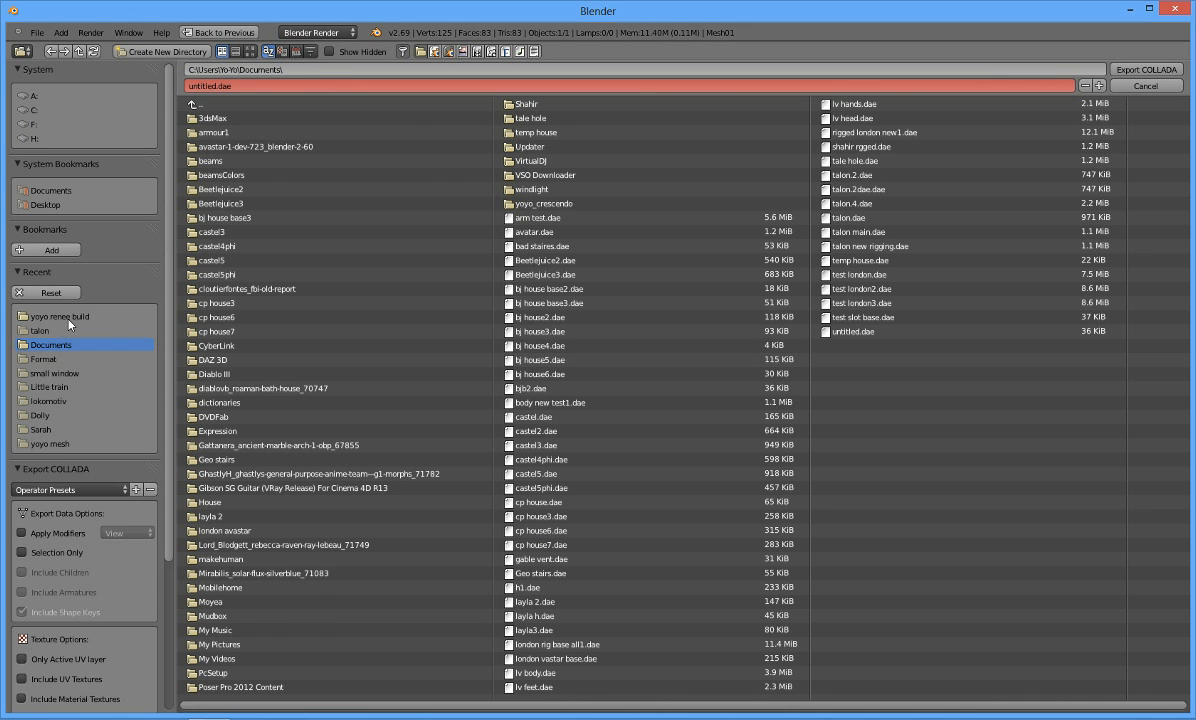
pyautogui.click(69, 317)
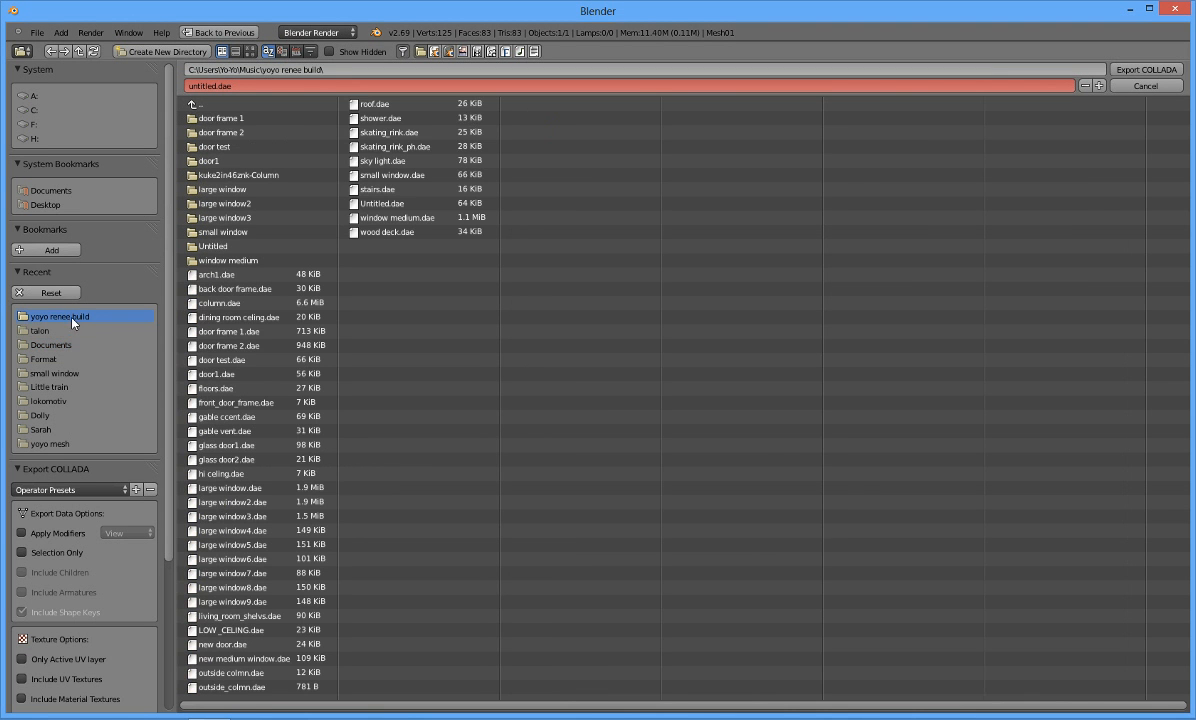
pyautogui.click(210, 86)
pyautogui.click(202, 86)
pyautogui.write('porch')
pyautogui.click(1155, 70)
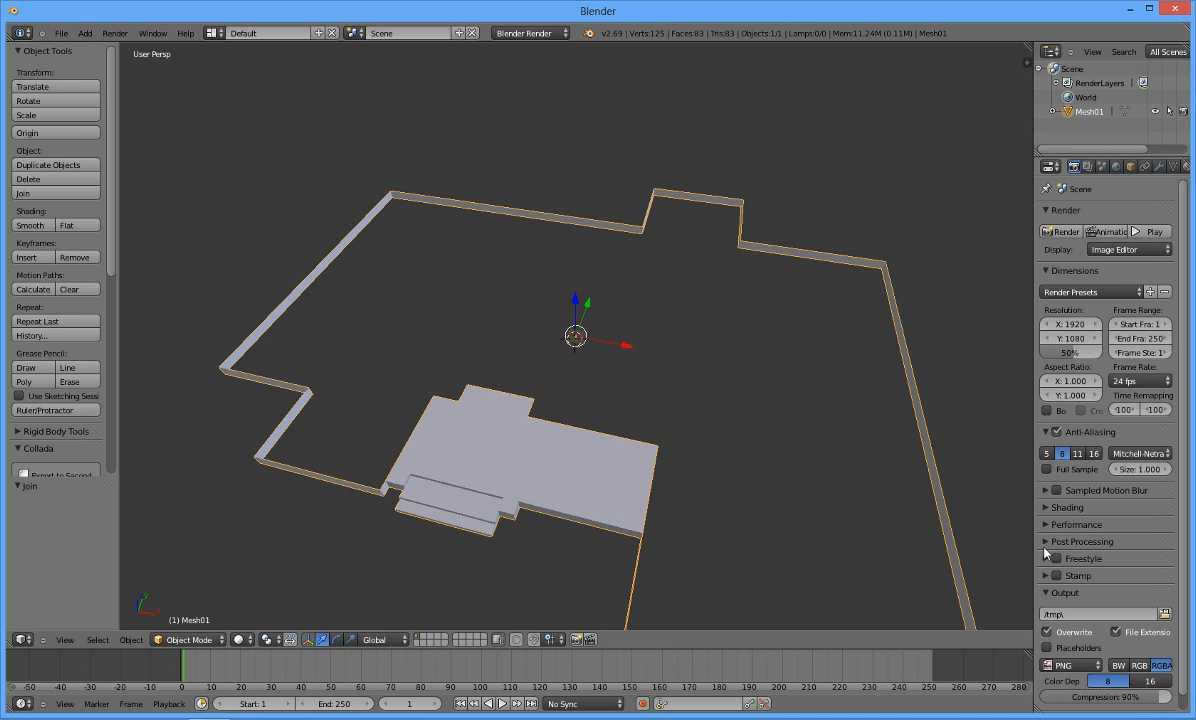
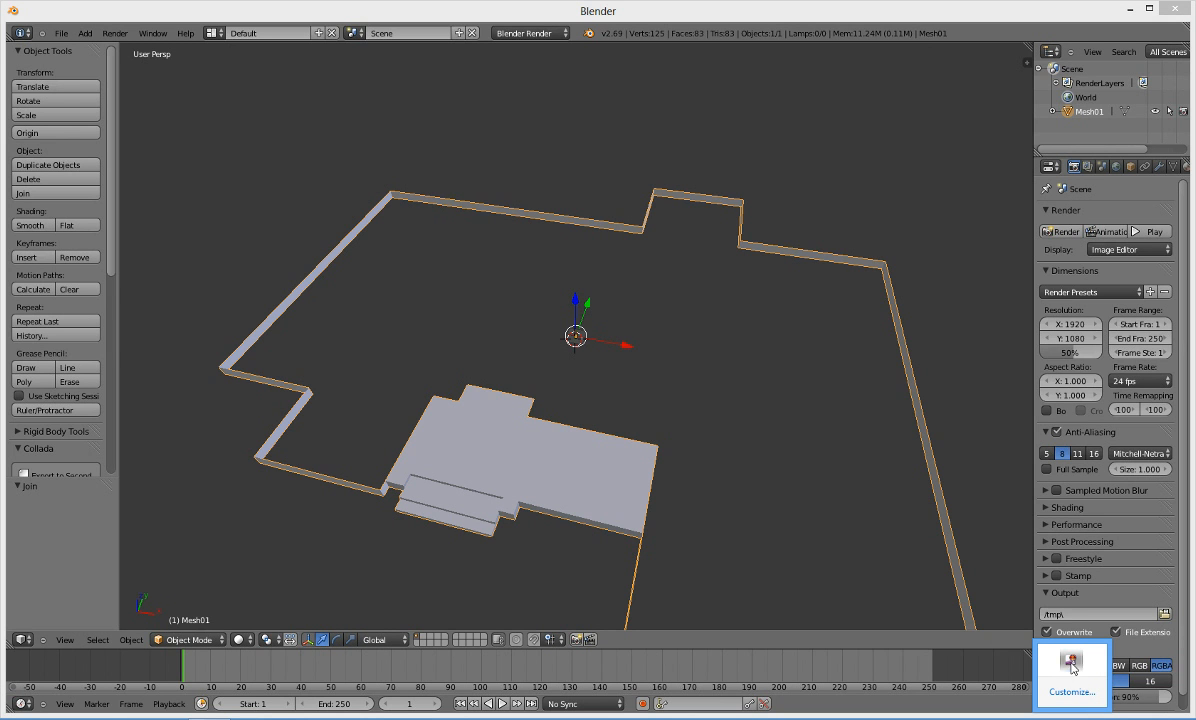
pyautogui.rightClick(1071, 660)
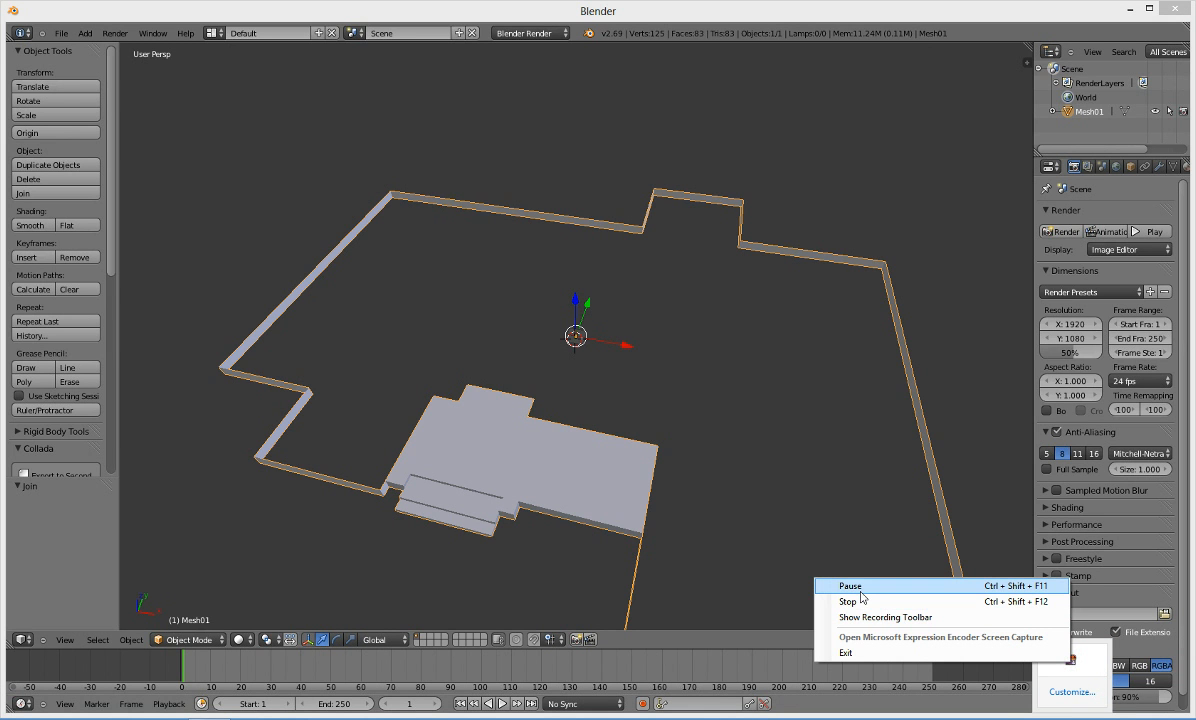
pyautogui.click(861, 590)
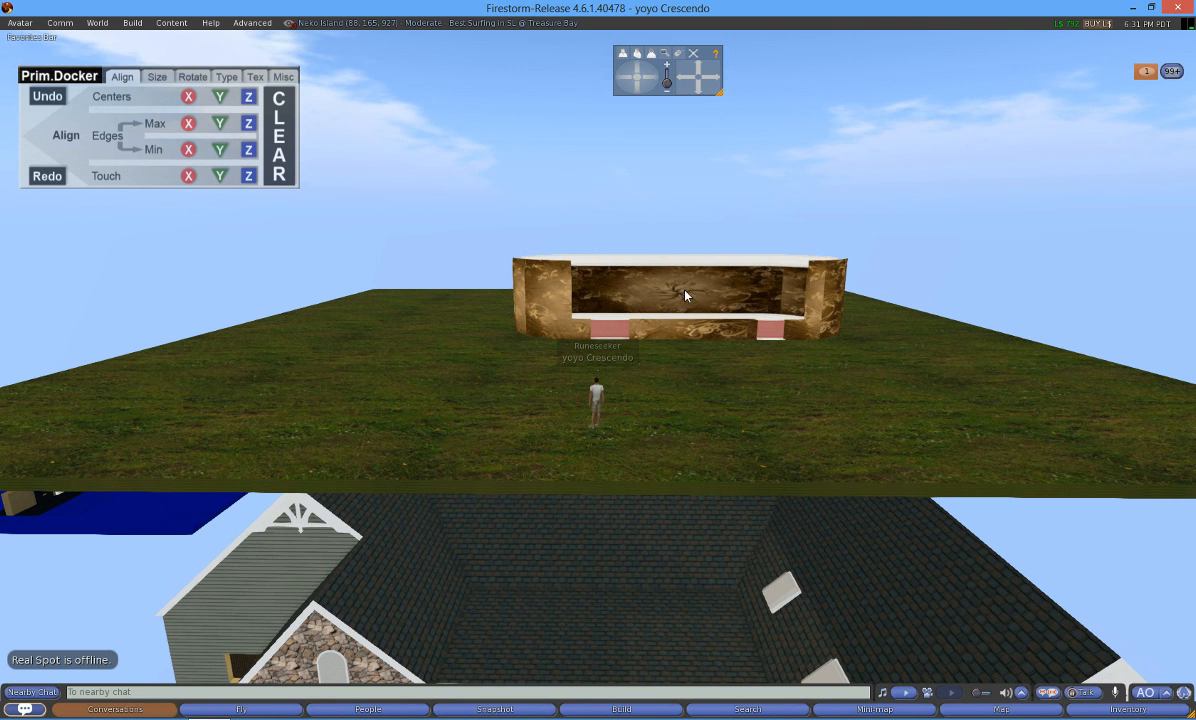
# - Switch to Firestorm and delete the brown-textured building standing on the grass platform
pyautogui.scroll(2, 568, 216)
pyautogui.scroll(-1, 568, 216)
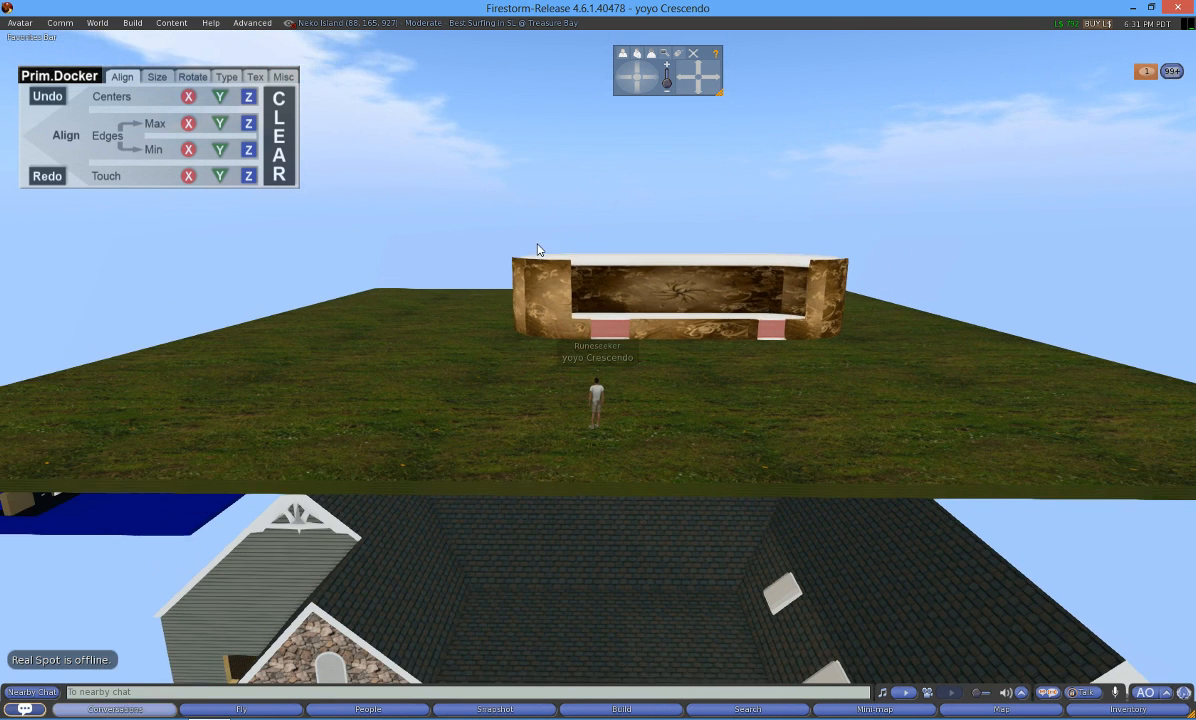
pyautogui.rightClick(552, 290)
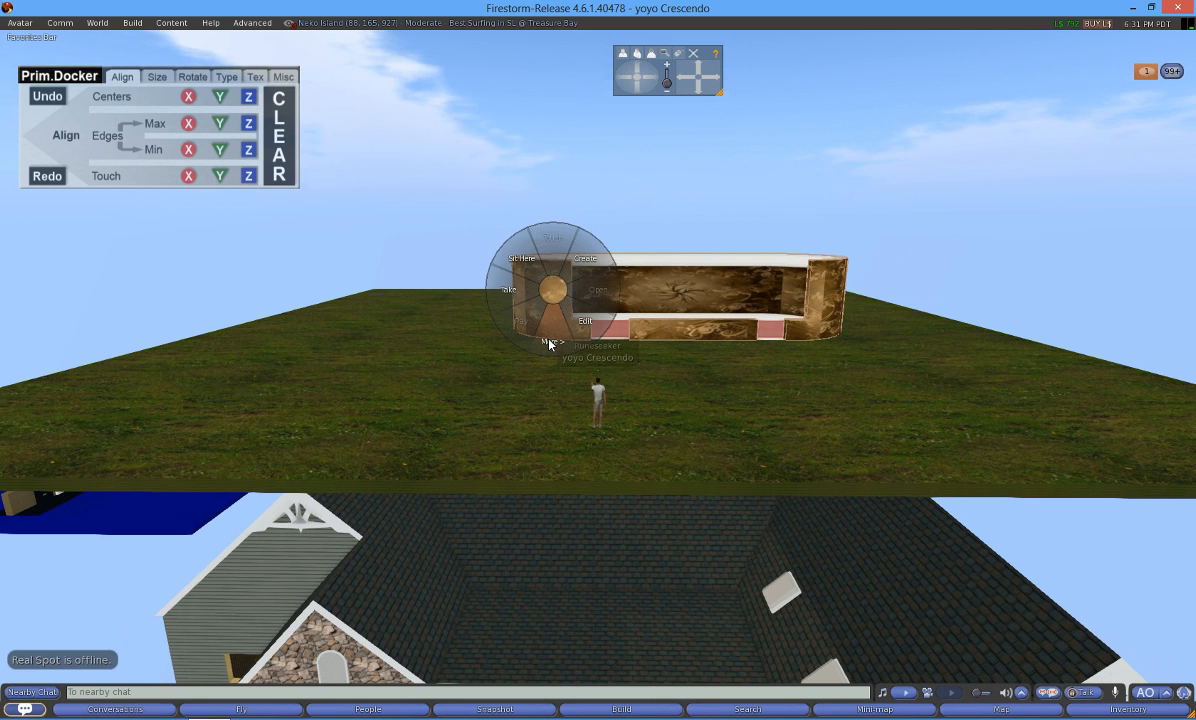
pyautogui.click(549, 342)
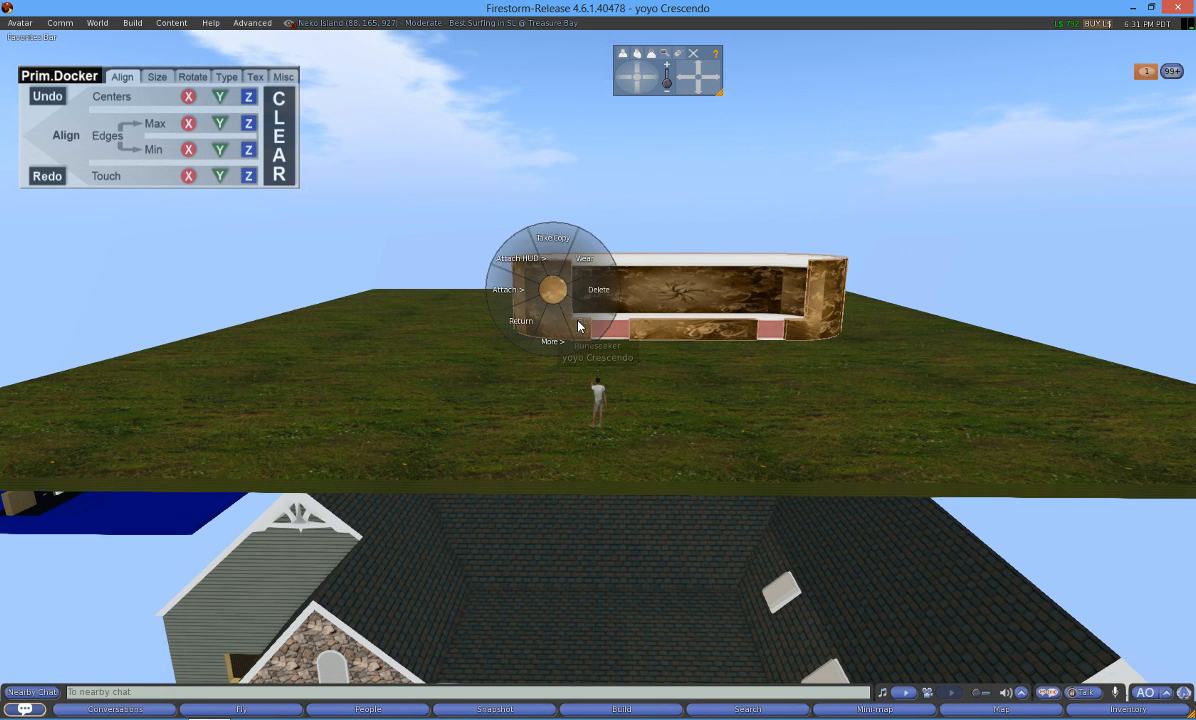
pyautogui.click(600, 291)
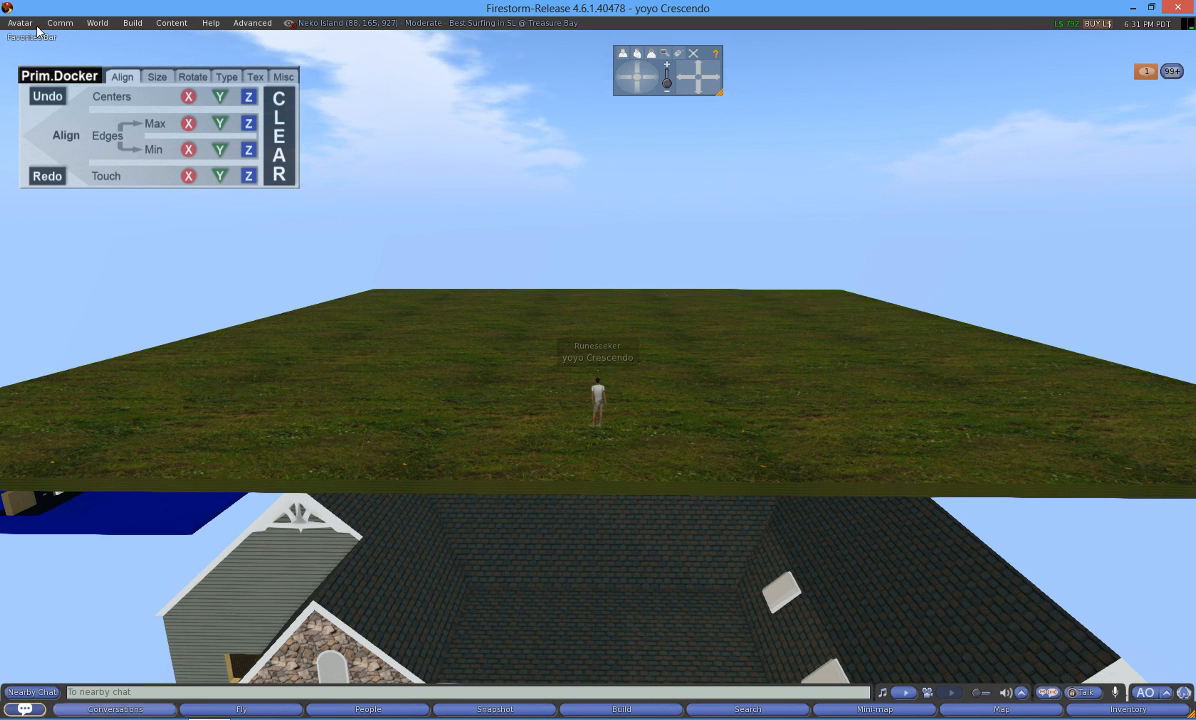
# - Start a mesh model upload and load porch.dae from the yoyo renee build folder
pyautogui.click(134, 23)
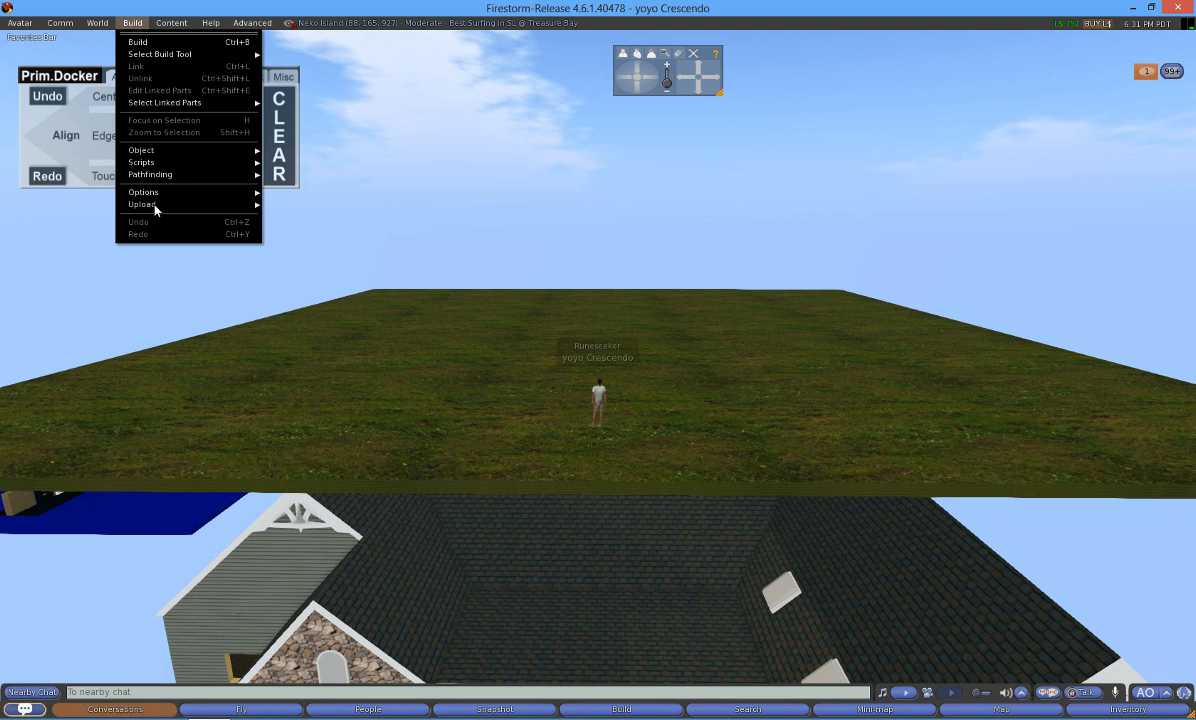
pyautogui.moveTo(148, 204)
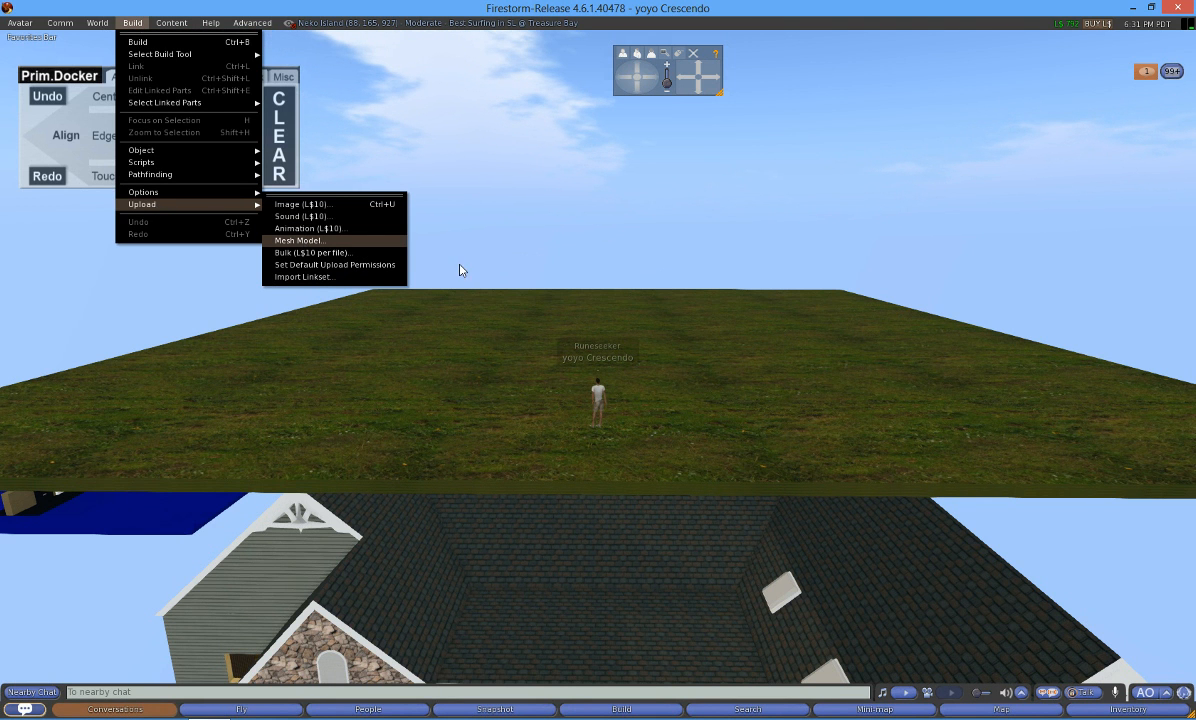
pyautogui.click(618, 333)
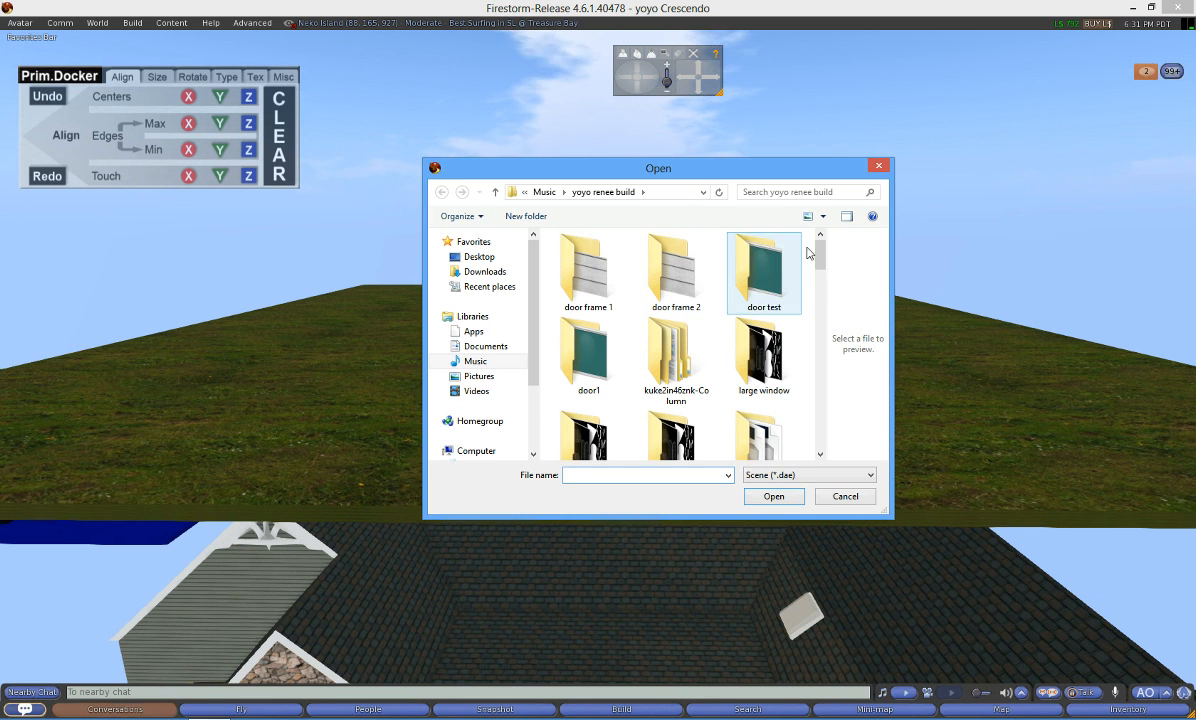
pyautogui.moveTo(822, 262); pyautogui.dragTo(824, 396)
pyautogui.click(765, 343)
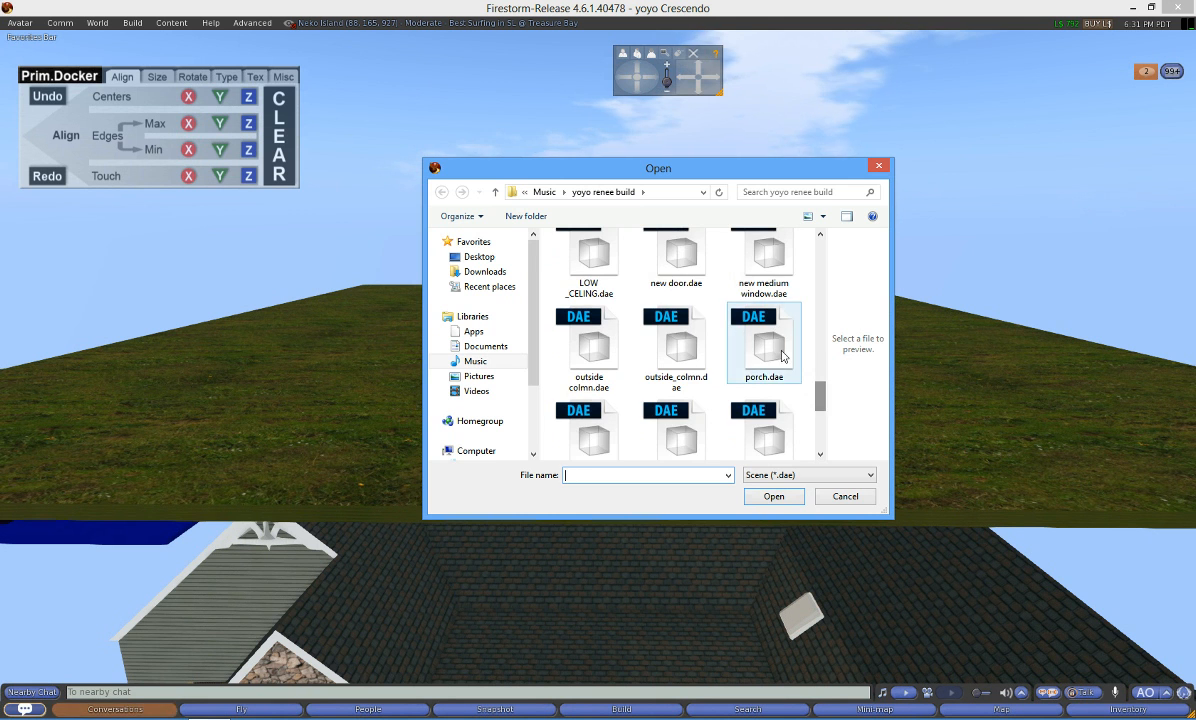
pyautogui.click(780, 496)
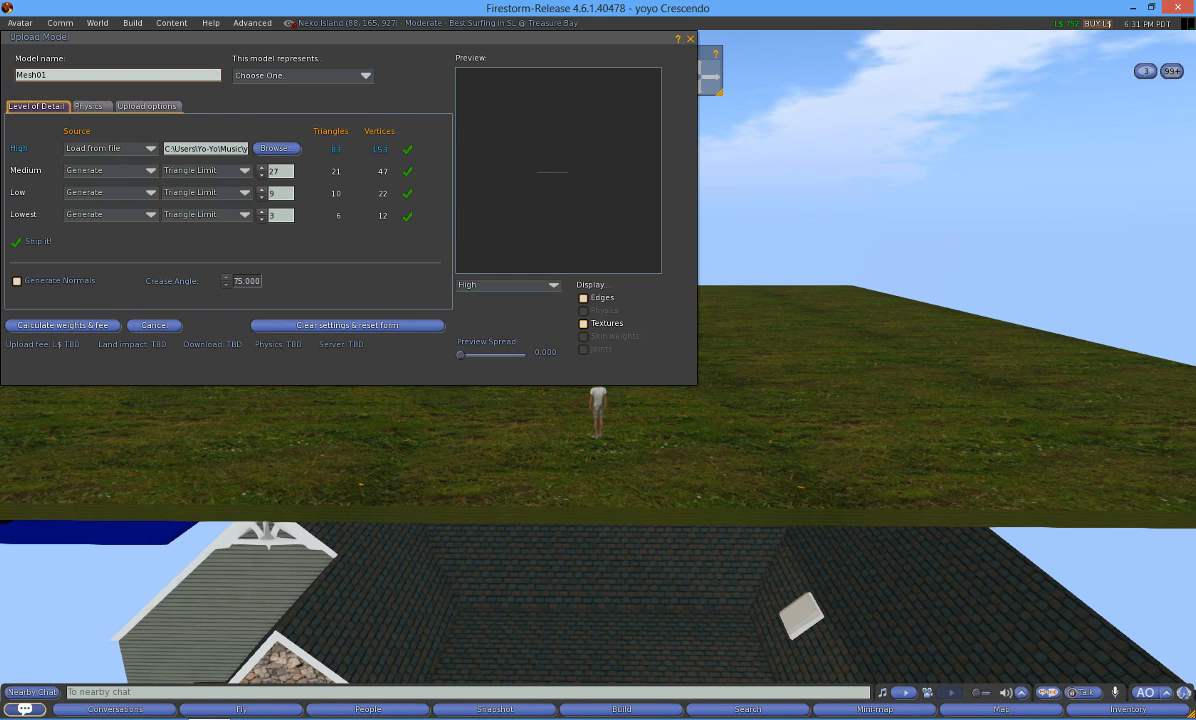
# - Set the triangle limit of the Medium level of detail to 41
pyautogui.moveTo(558, 170); pyautogui.dragTo(561, 192)
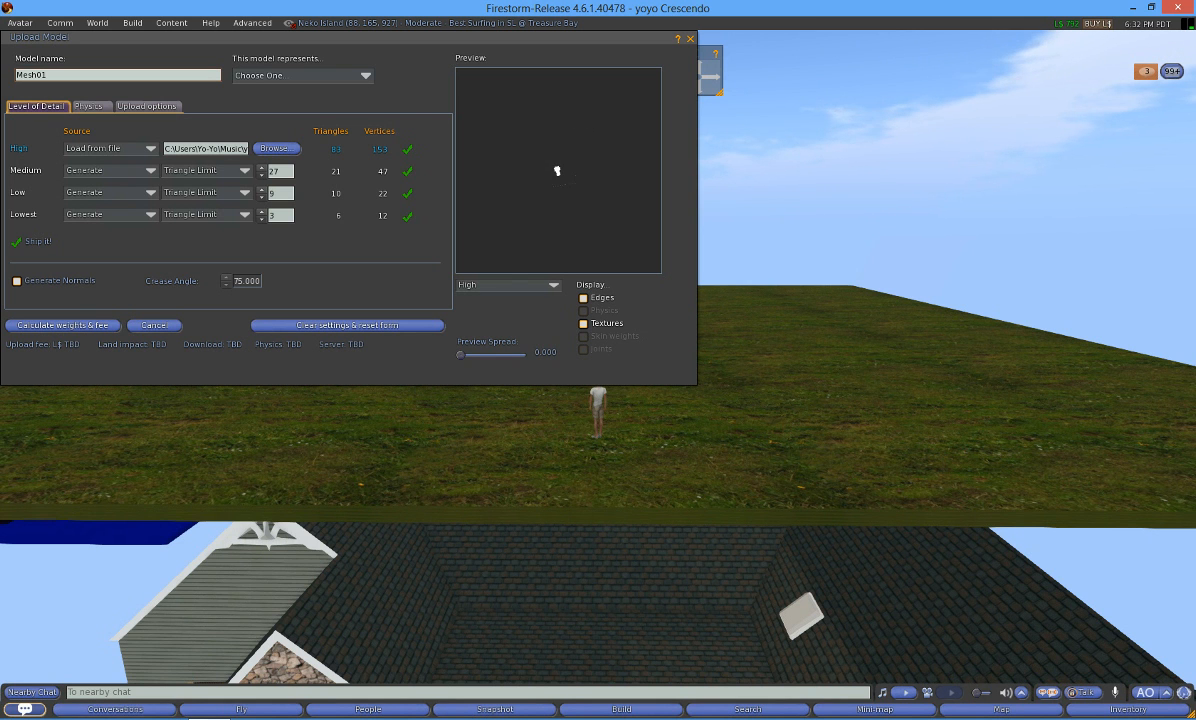
pyautogui.moveTo(558, 171); pyautogui.dragTo(595, 171)
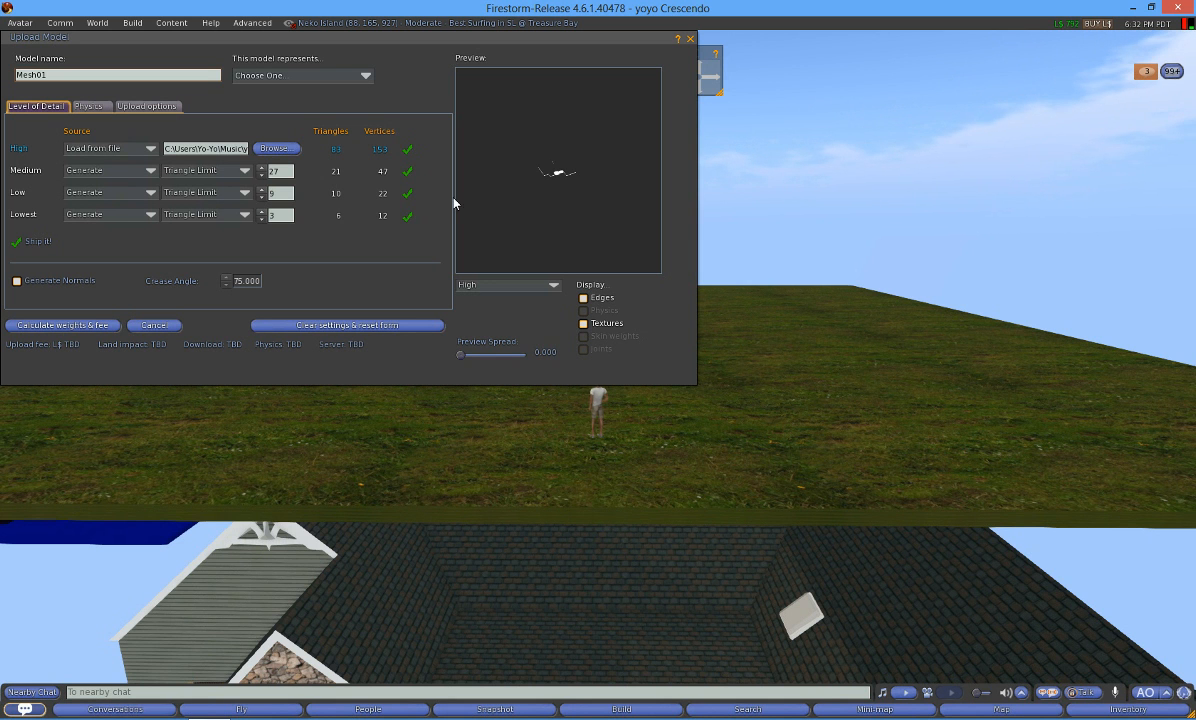
pyautogui.click(263, 170)
pyautogui.click(263, 170)
pyautogui.click(263, 170)
pyautogui.click(263, 170)
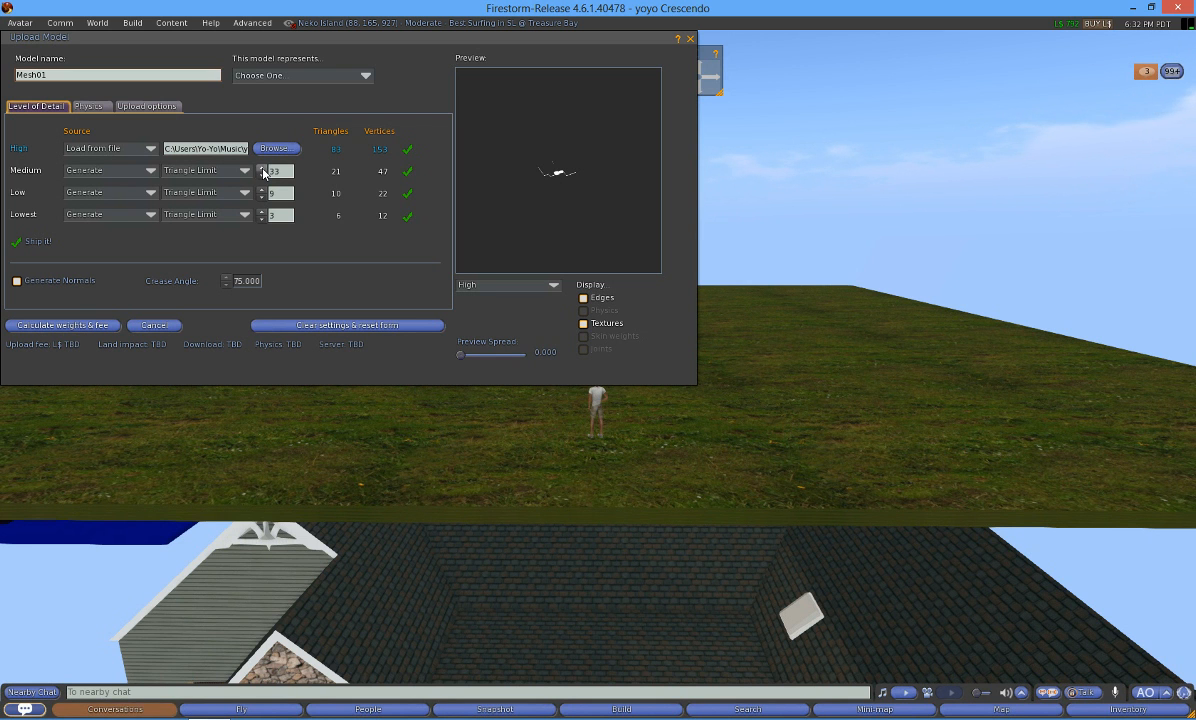
pyautogui.click(263, 169)
pyautogui.click(263, 169)
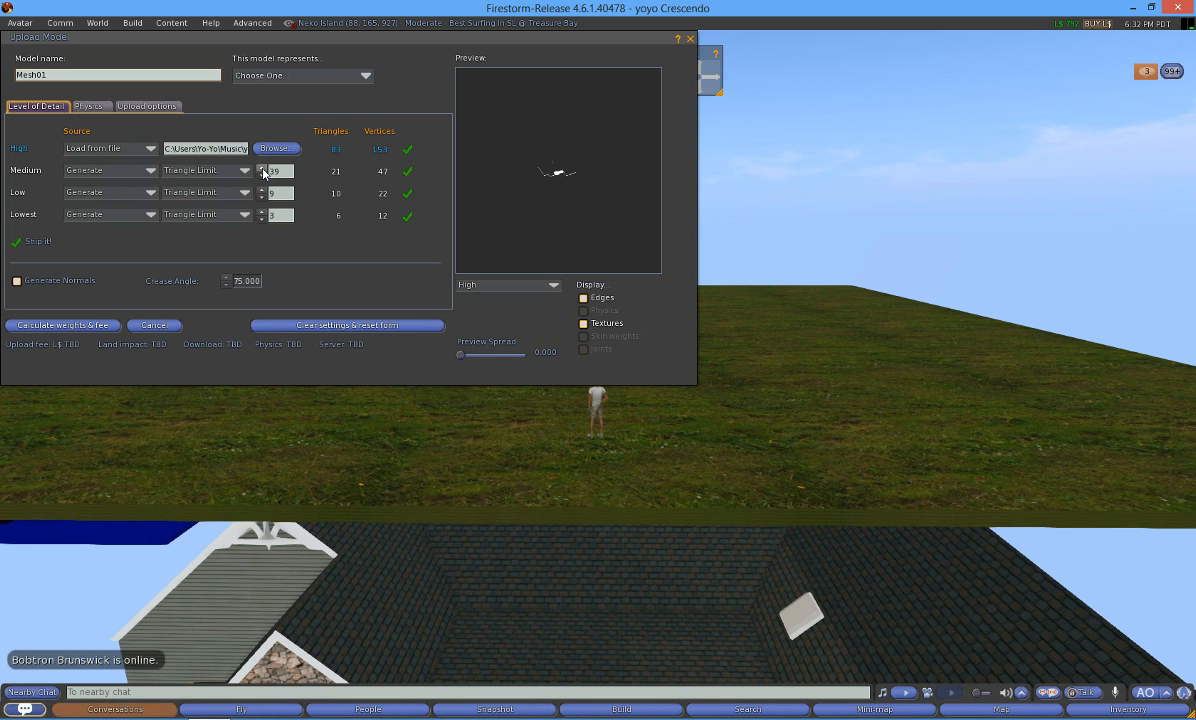
pyautogui.click(263, 169)
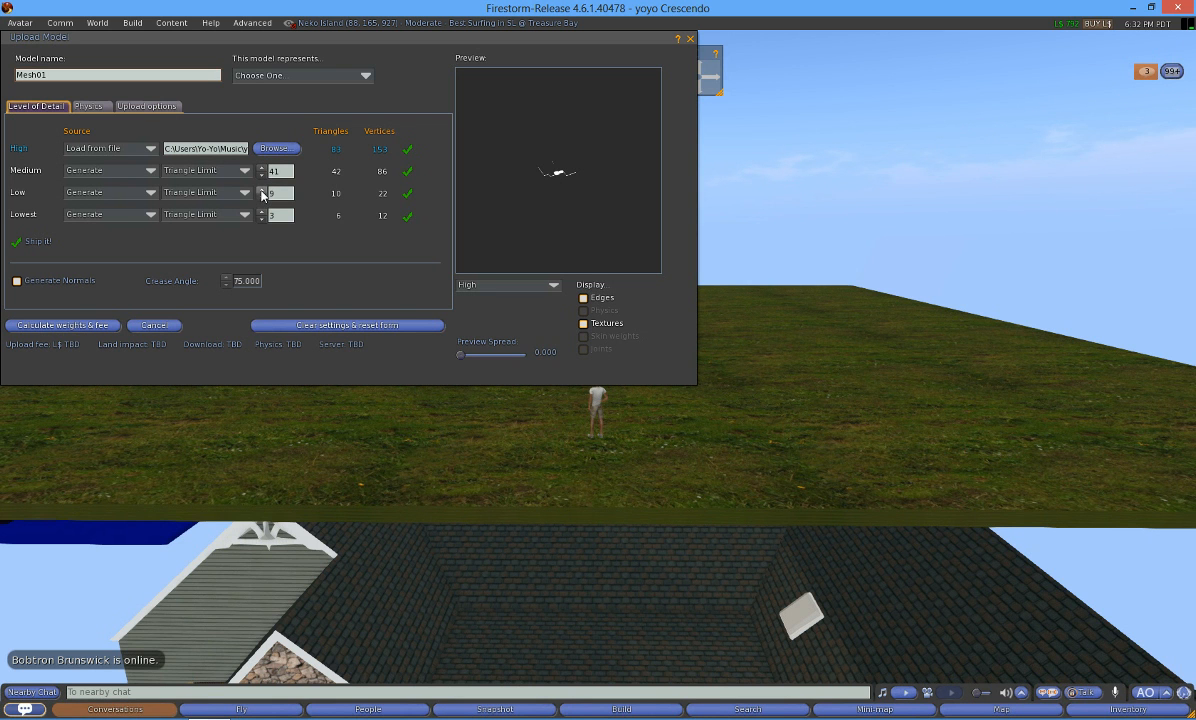
# - Set the triangle limit of the Low level of detail to 19 and raise the Lowest level's limit
pyautogui.click(263, 190)
pyautogui.click(263, 191)
pyautogui.click(263, 190)
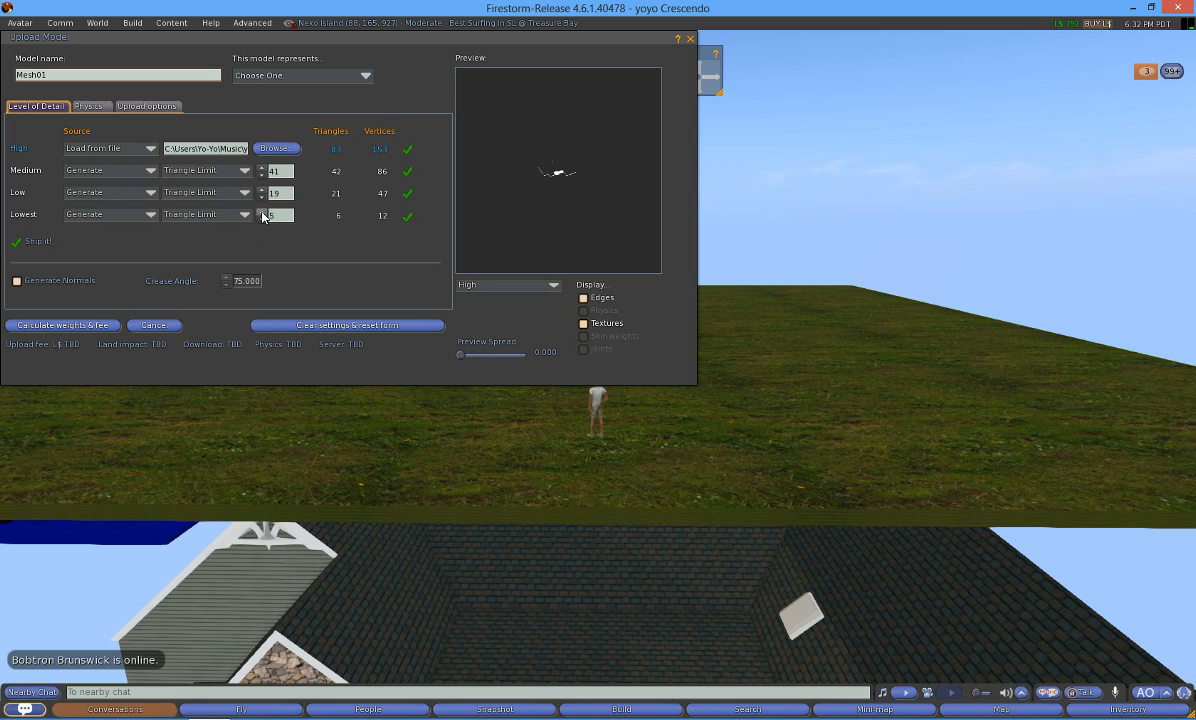
pyautogui.click(263, 213)
pyautogui.click(263, 213)
# - Use porch.dae from the yoyo renee build folder as the model's physics shape
pyautogui.click(87, 106)
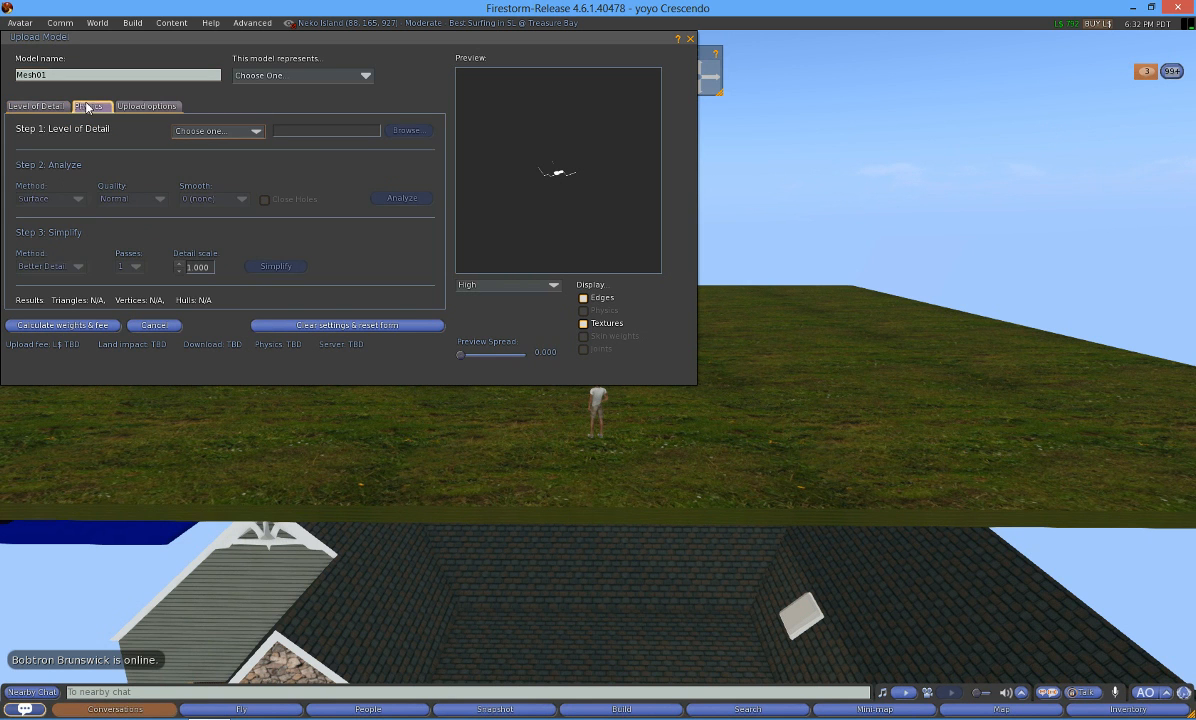
pyautogui.click(256, 133)
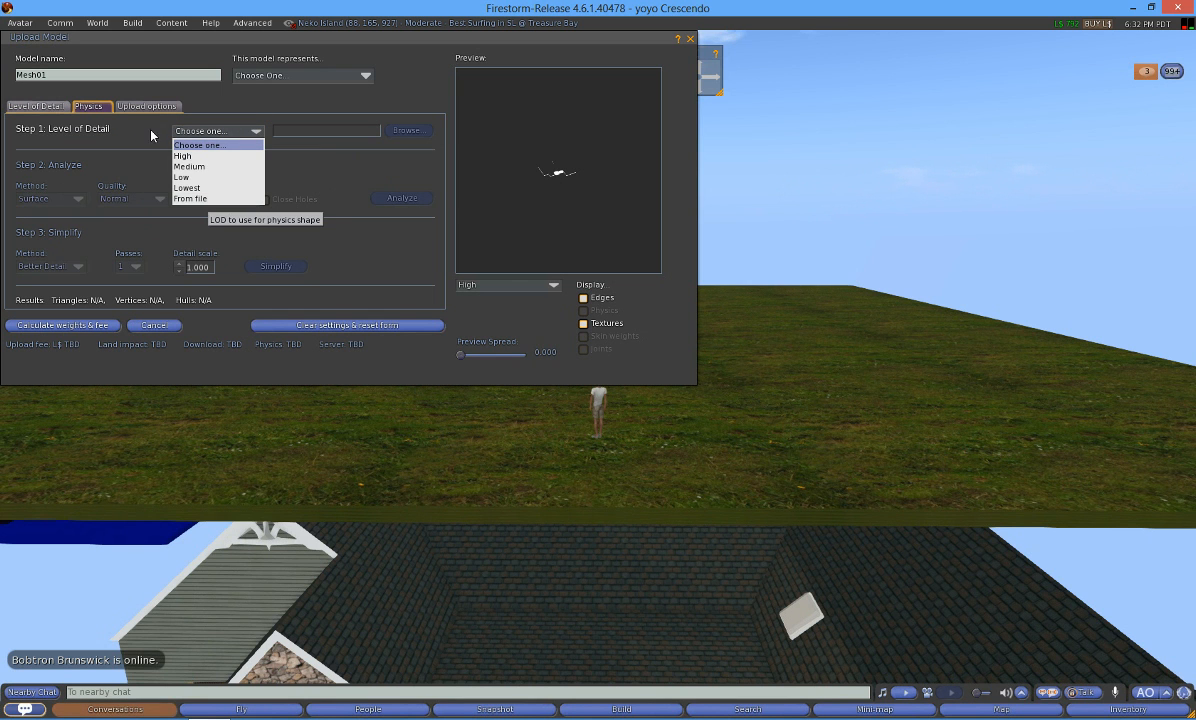
pyautogui.click(197, 200)
pyautogui.click(410, 132)
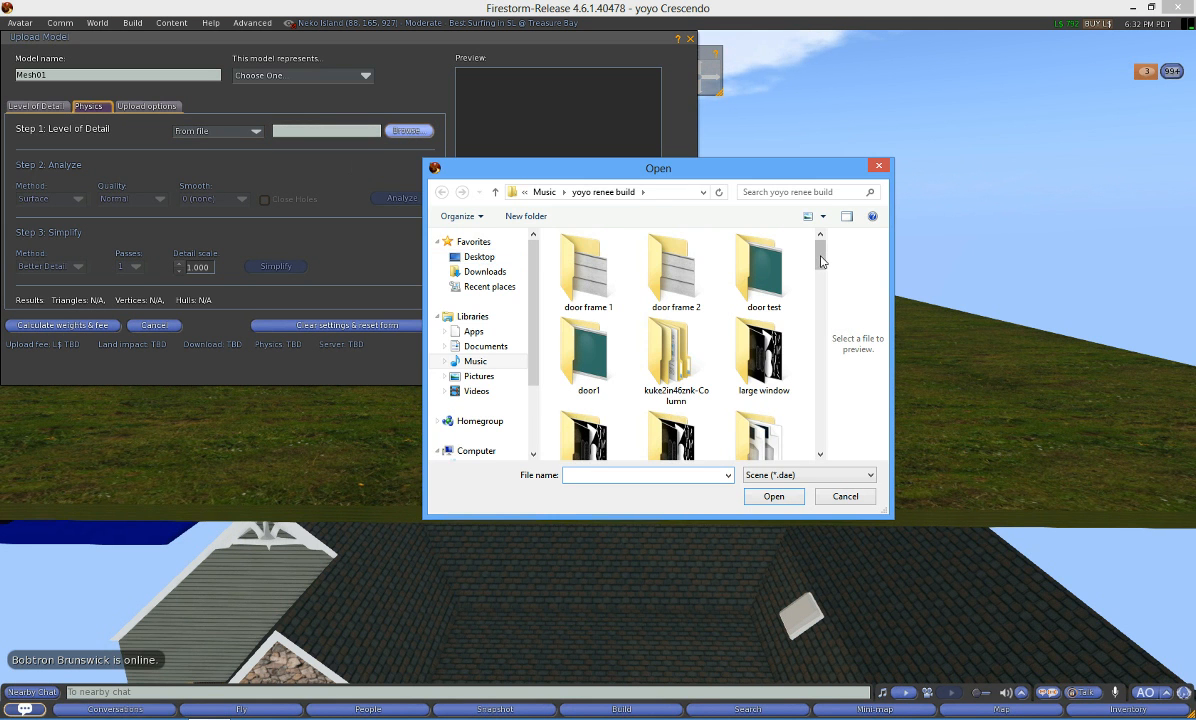
pyautogui.scroll(-5, 822, 290)
pyautogui.moveTo(825, 298); pyautogui.dragTo(822, 403)
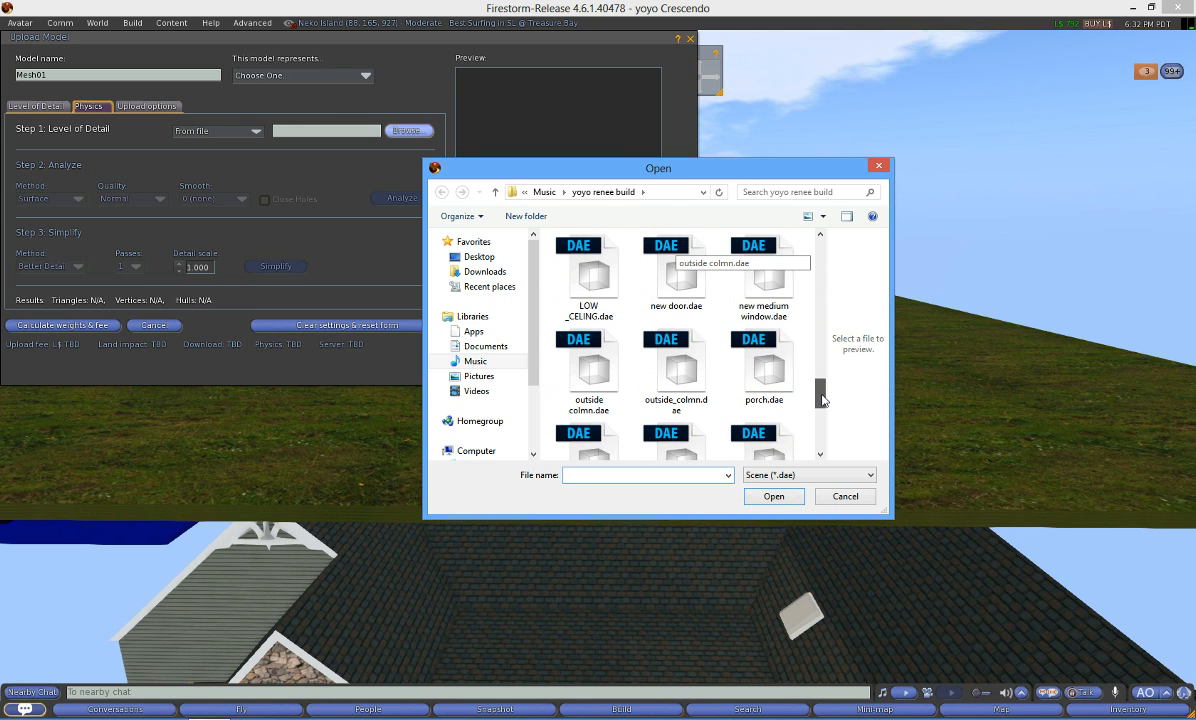
pyautogui.click(764, 362)
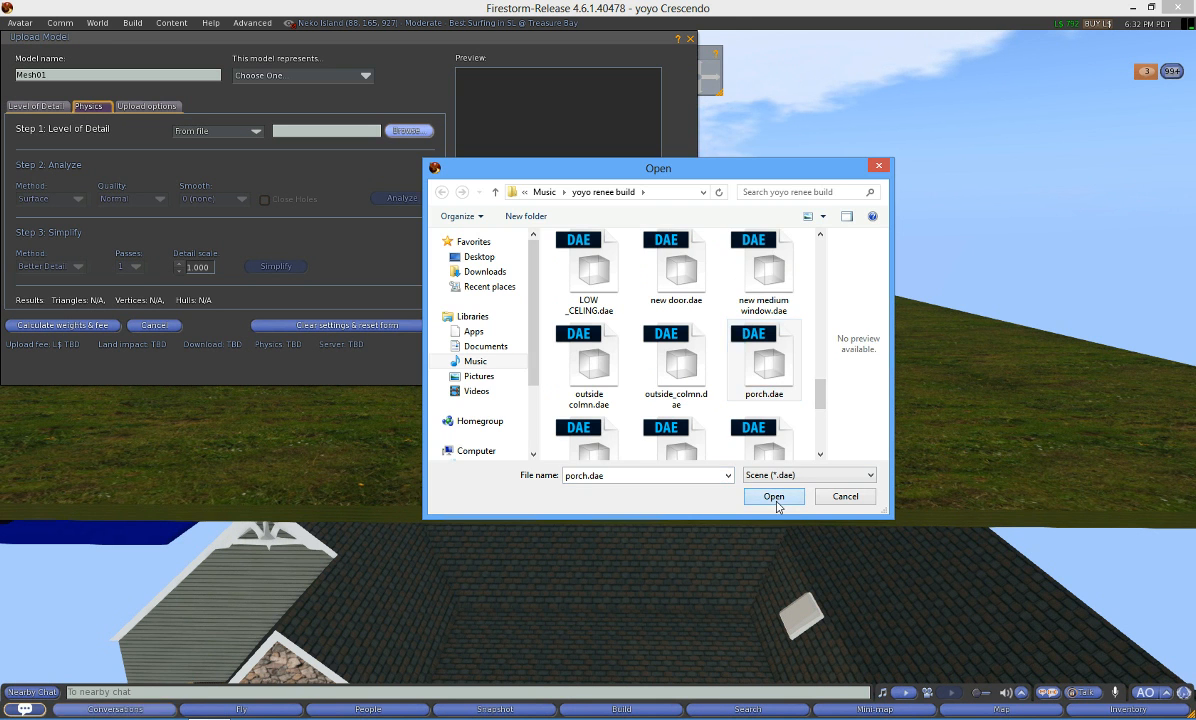
pyautogui.click(776, 501)
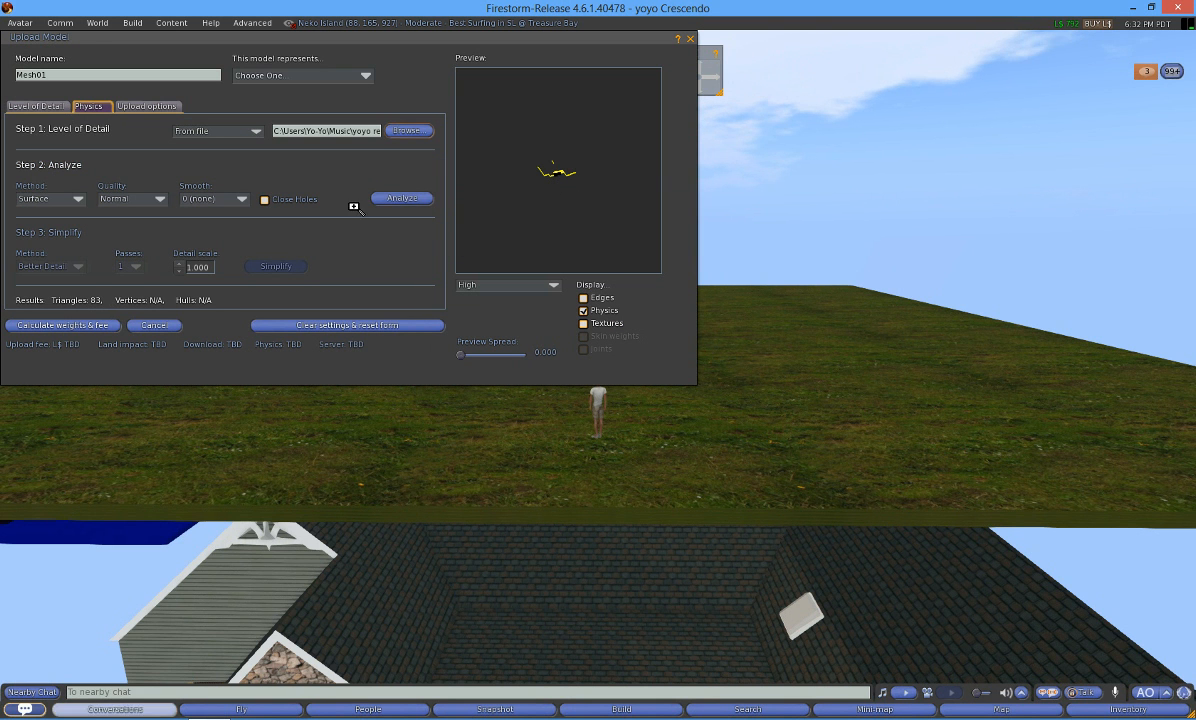
# - Analyze the physics shape with the Surface method at Normal quality, and analyze it again at Preview quality
pyautogui.click(395, 199)
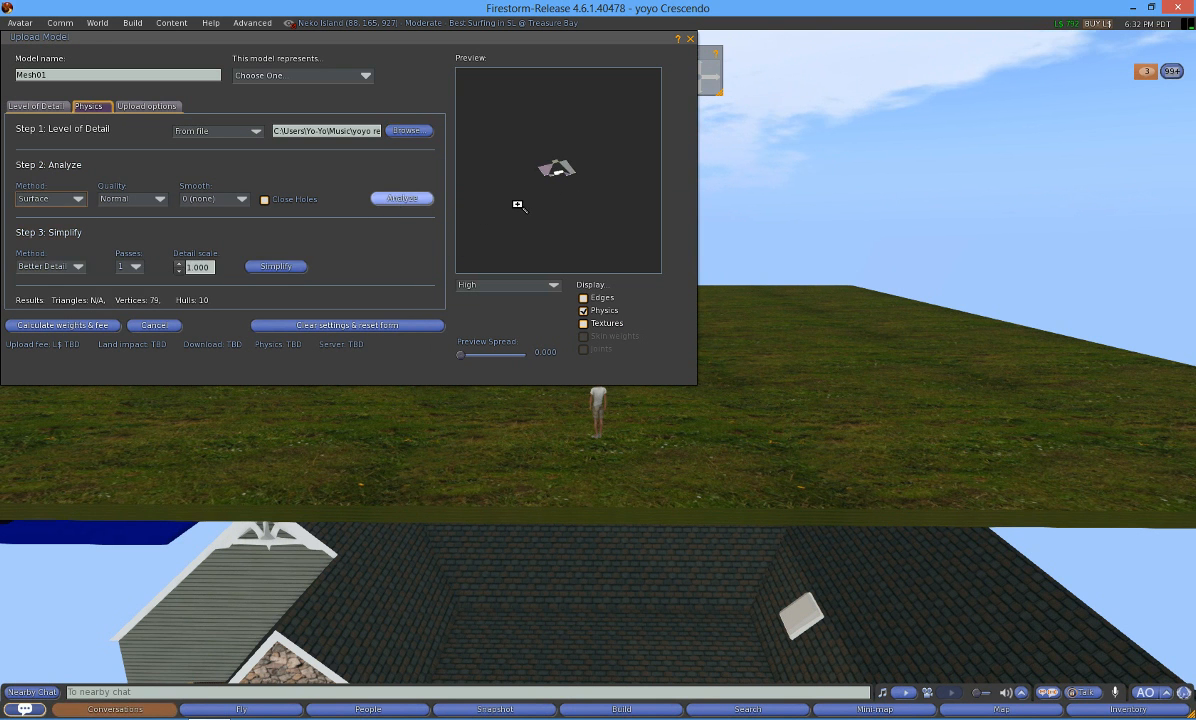
pyautogui.moveTo(531, 181); pyautogui.dragTo(456, 181)
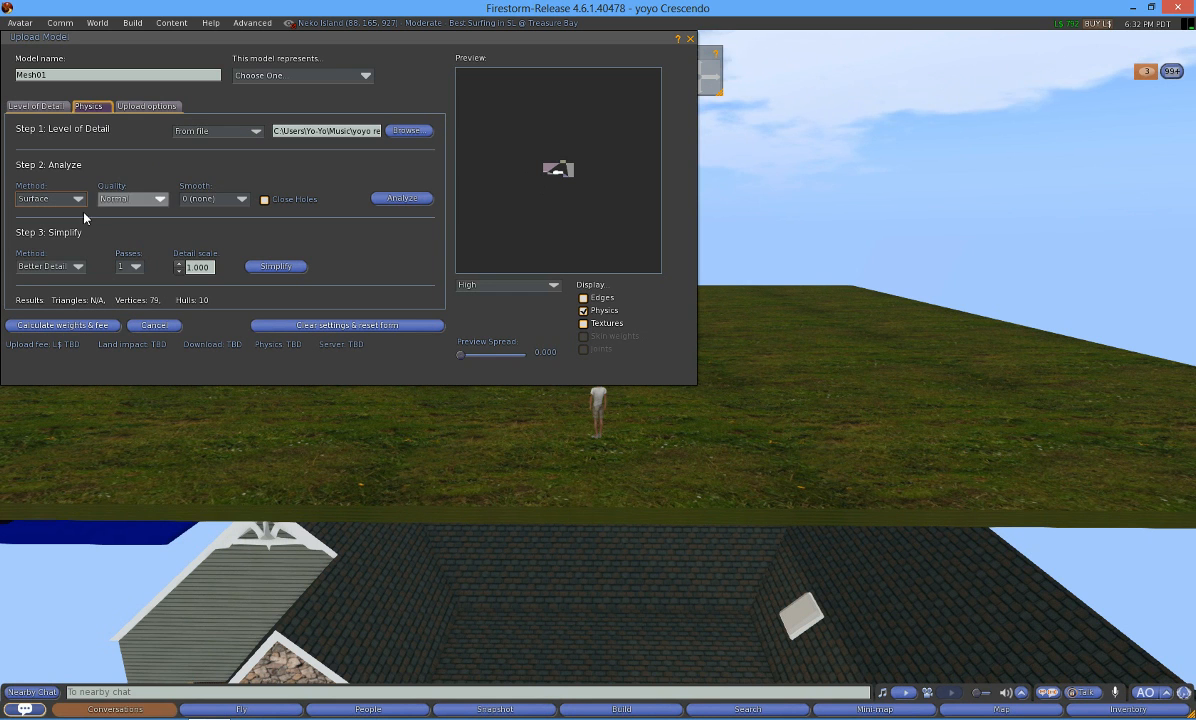
pyautogui.click(151, 198)
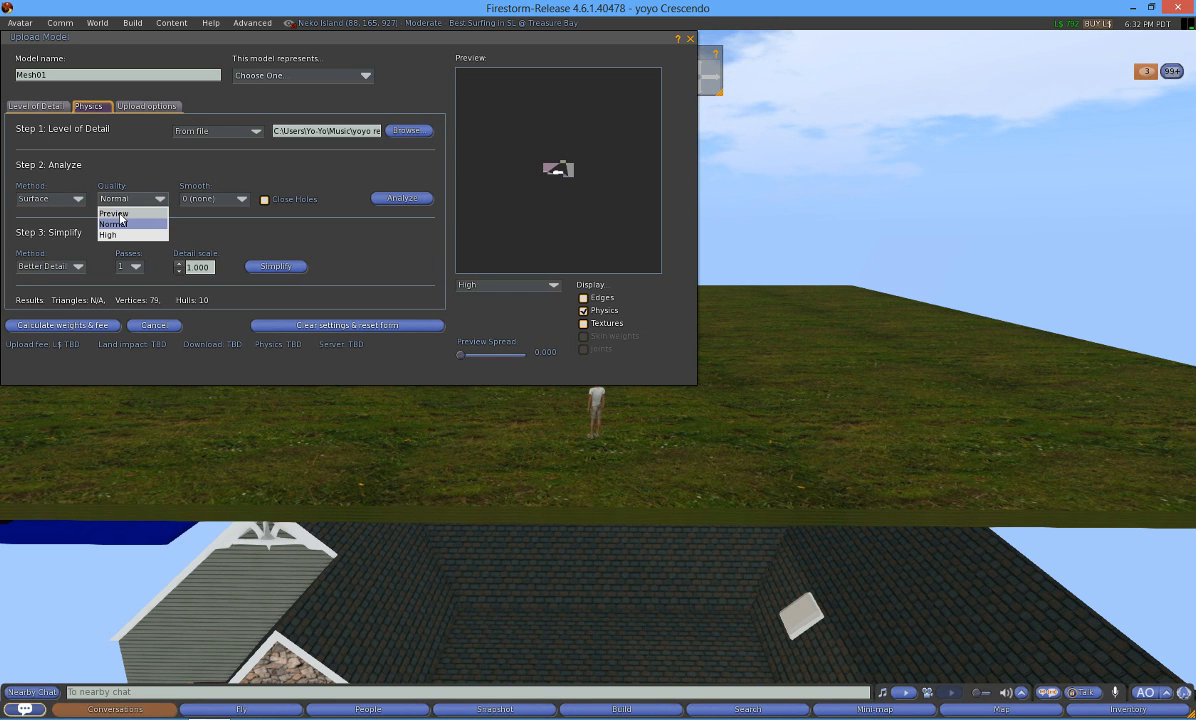
pyautogui.click(114, 213)
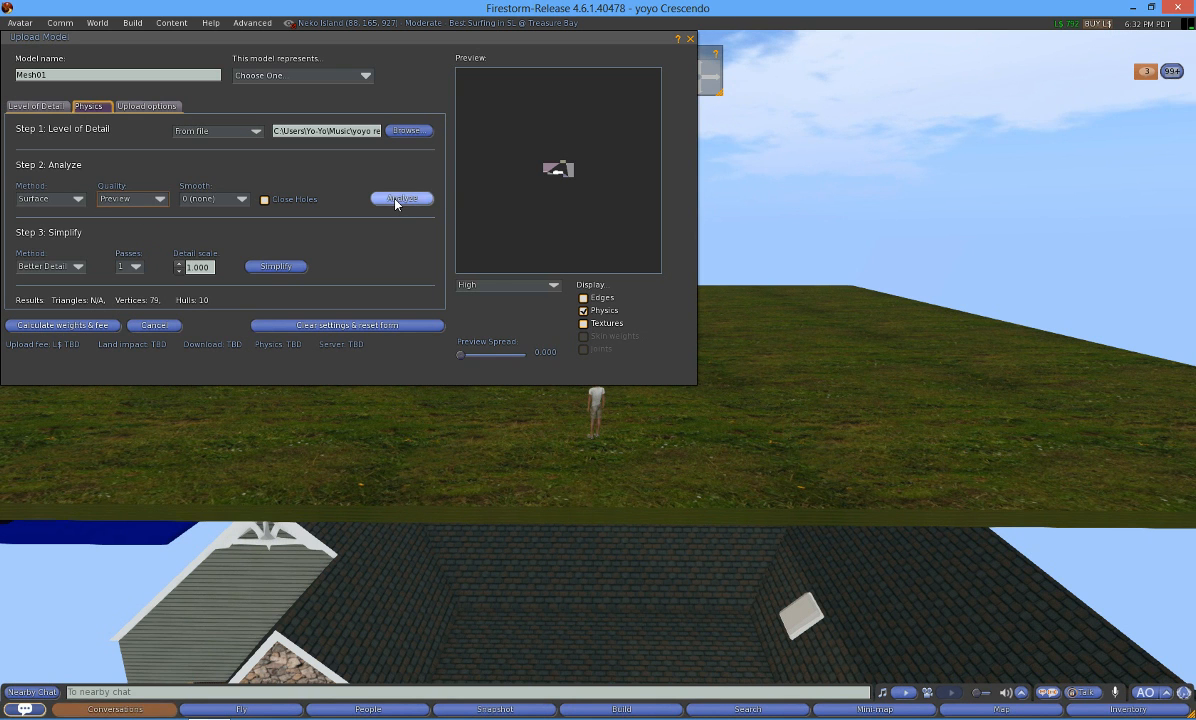
pyautogui.click(398, 199)
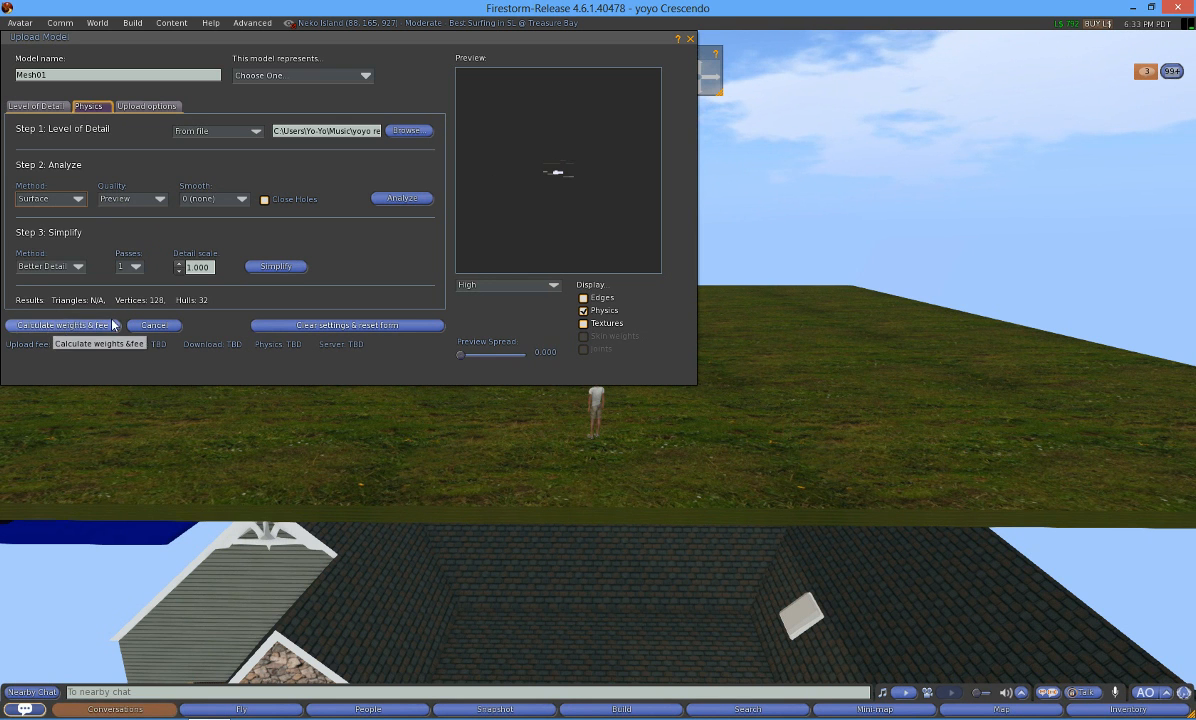
# - Calculate the model's weights and fee and upload the mesh
pyautogui.click(66, 326)
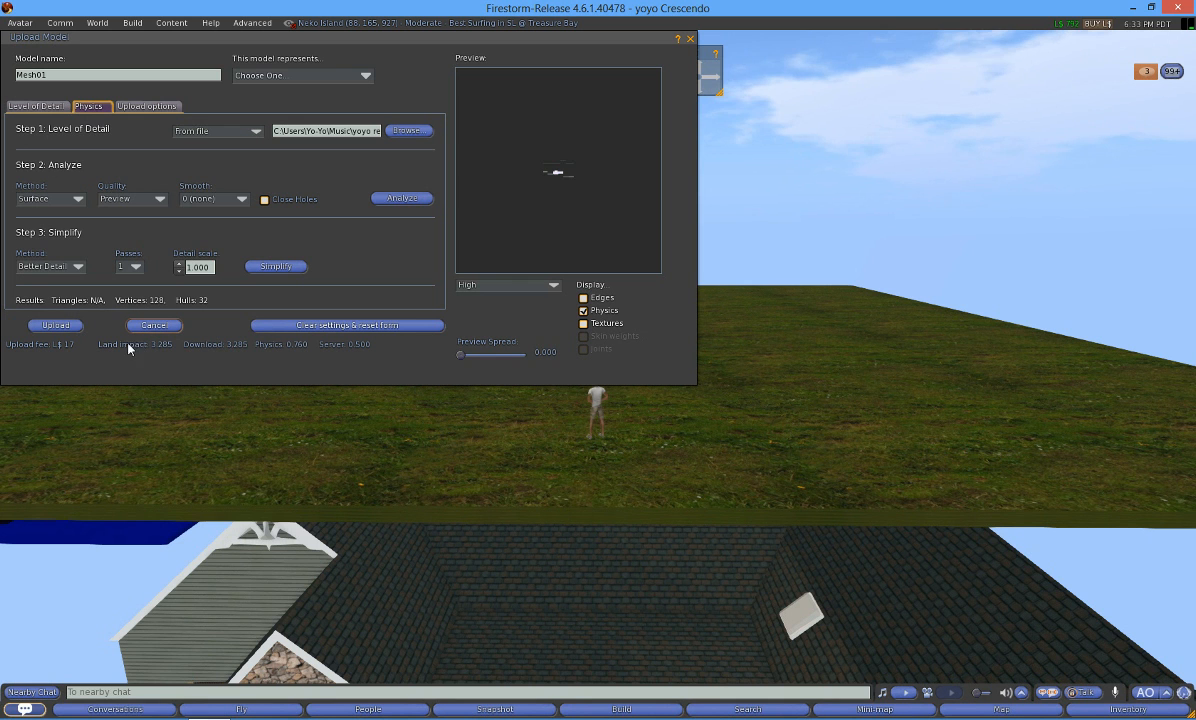
pyautogui.click(57, 328)
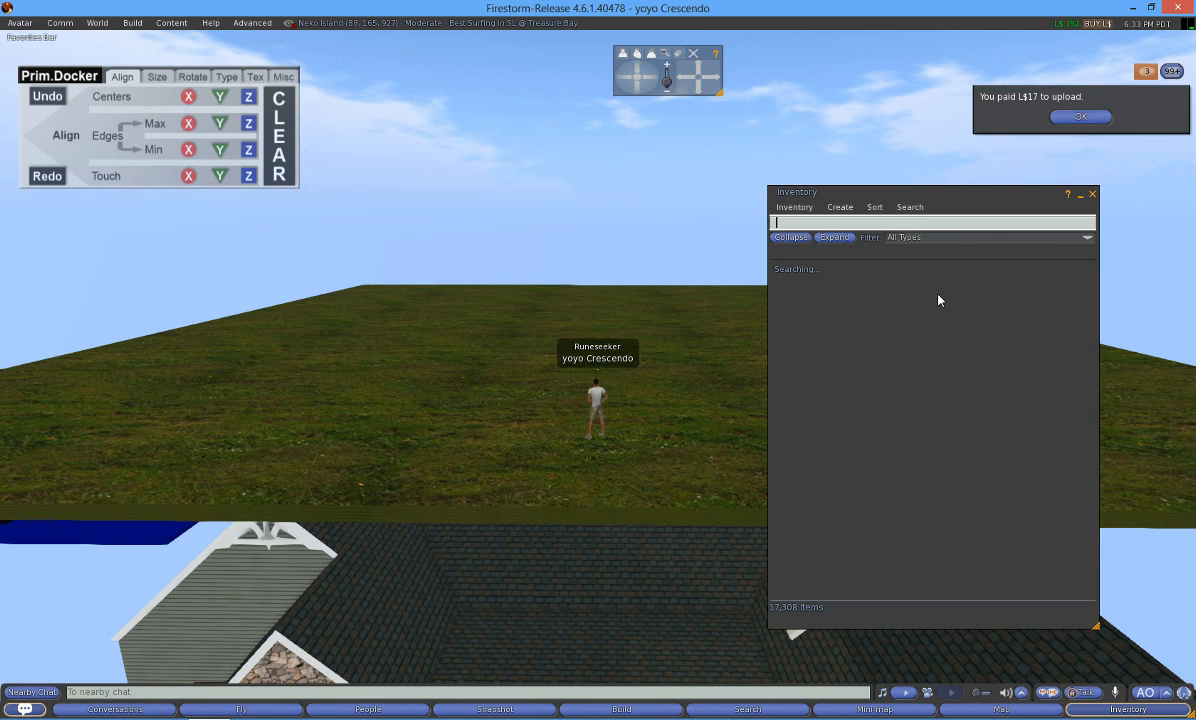
# - Rename the uploaded Mesh01 inventory object as Porch and place it in the world on the grass platform
pyautogui.rightClick(822, 472)
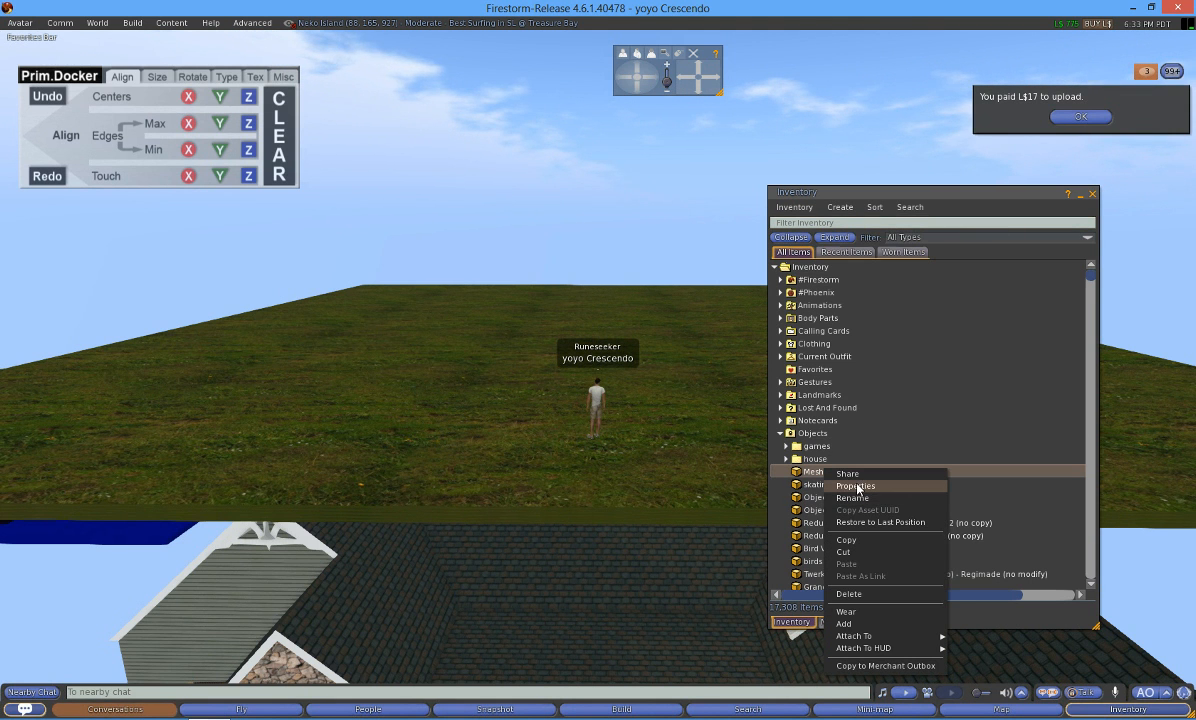
pyautogui.click(857, 487)
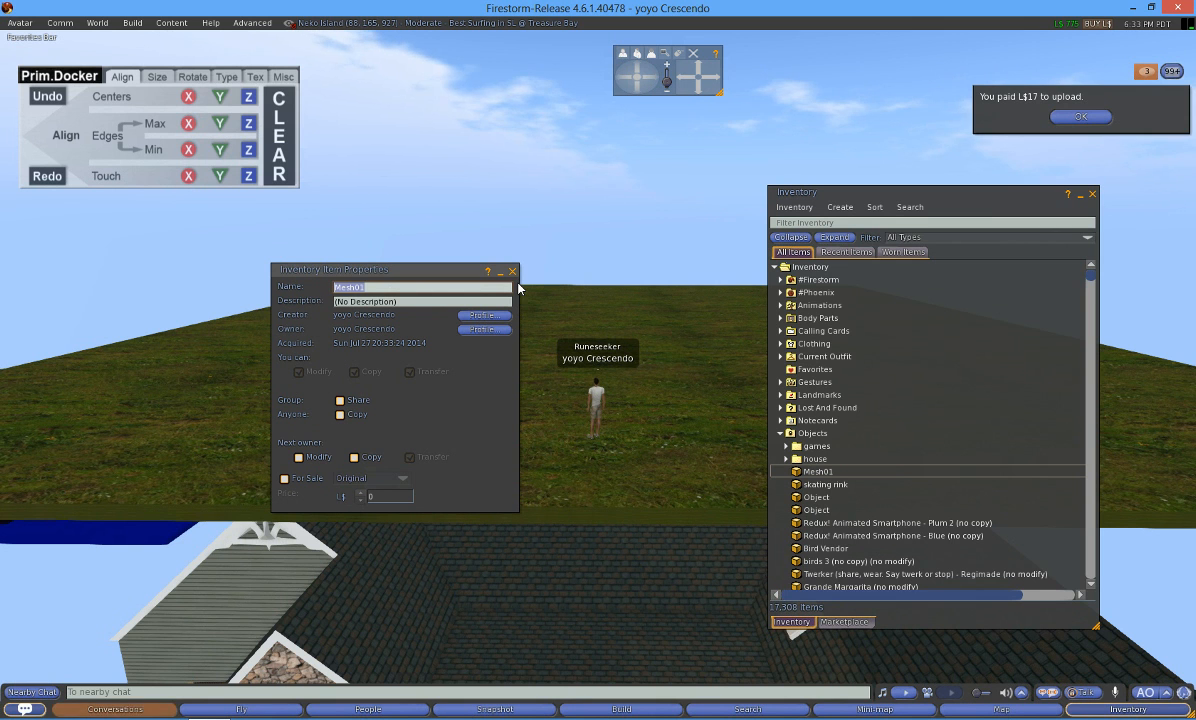
pyautogui.write('Porch')
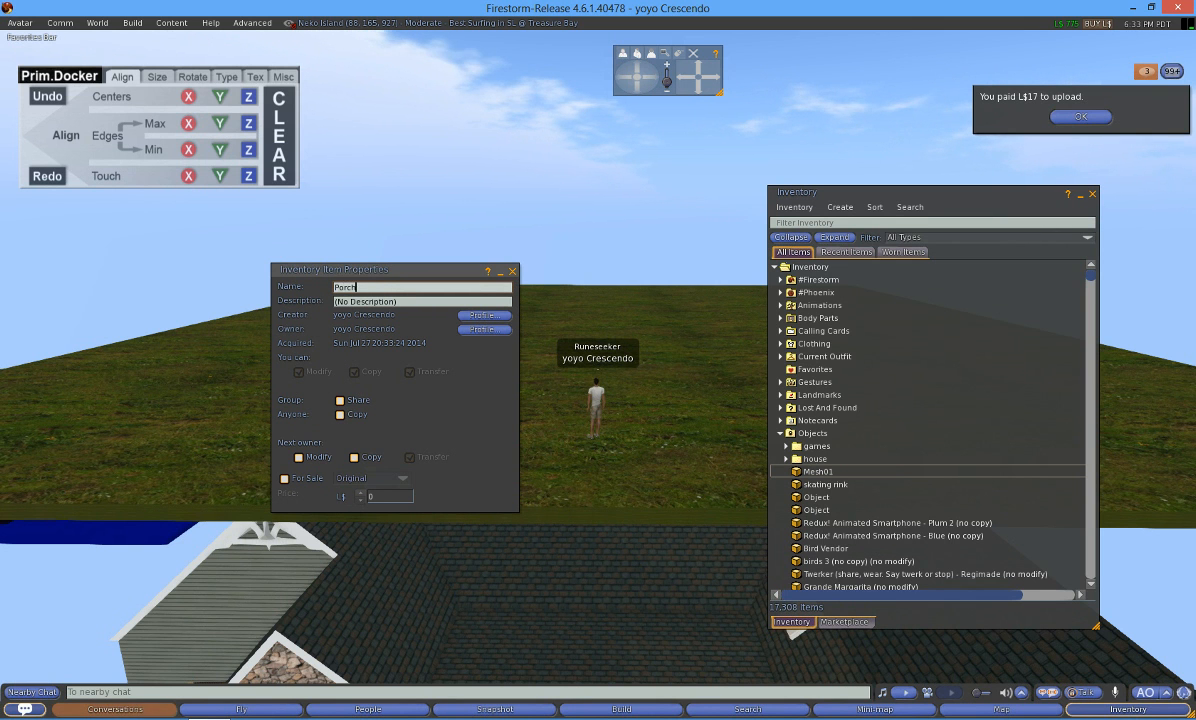
pyautogui.click(512, 271)
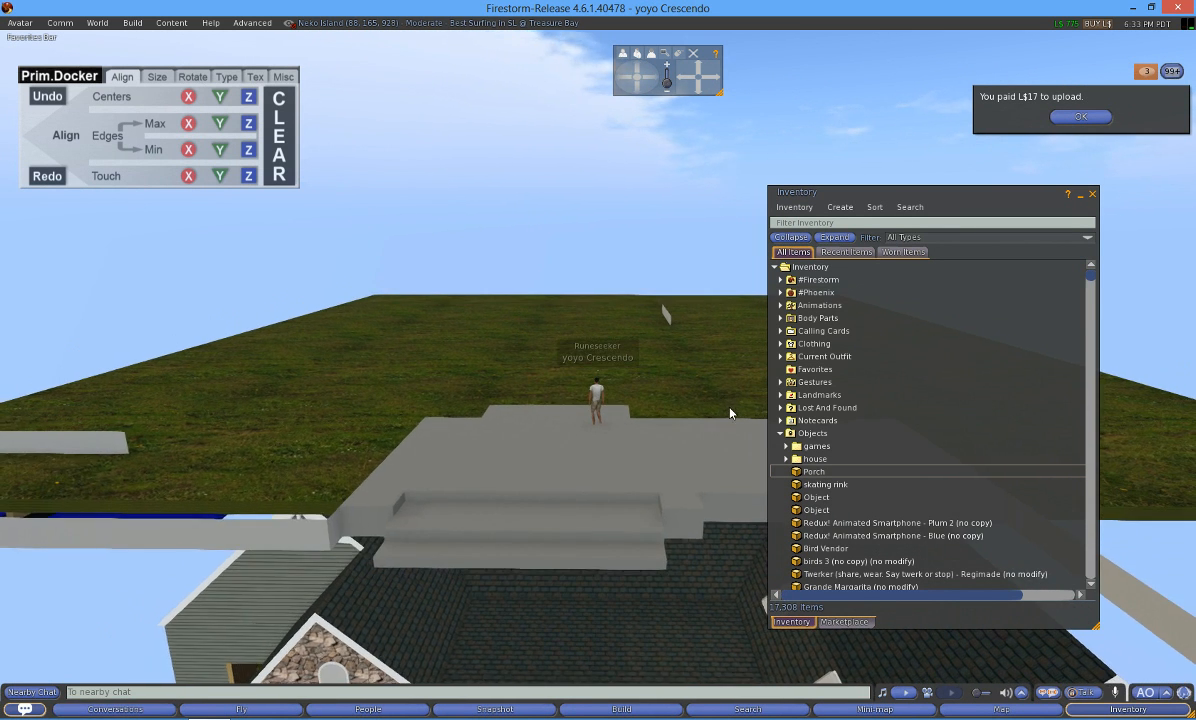
pyautogui.click(1092, 194)
pyautogui.moveTo(509, 476)
pyautogui.keyDown('alt'); pyautogui.mouseDown()
pyautogui.moveTo(800, 530)
pyautogui.moveTo(790, 620)
pyautogui.moveTo(570, 590)
pyautogui.moveTo(509, 530)
pyautogui.moveTo(509, 485)
pyautogui.mouseUp(); pyautogui.keyUp('alt')
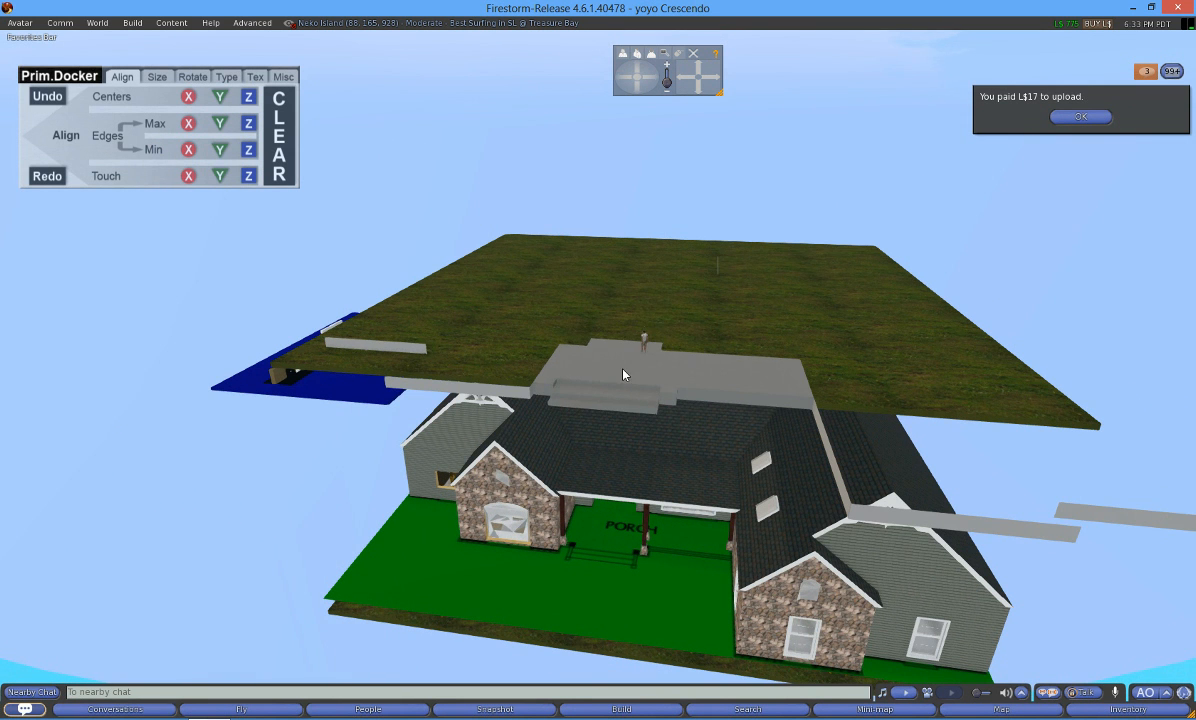
# - Edit the Porch object and lower it from the grass platform to the base level of the house
pyautogui.rightClick(622, 365)
pyautogui.click(657, 390)
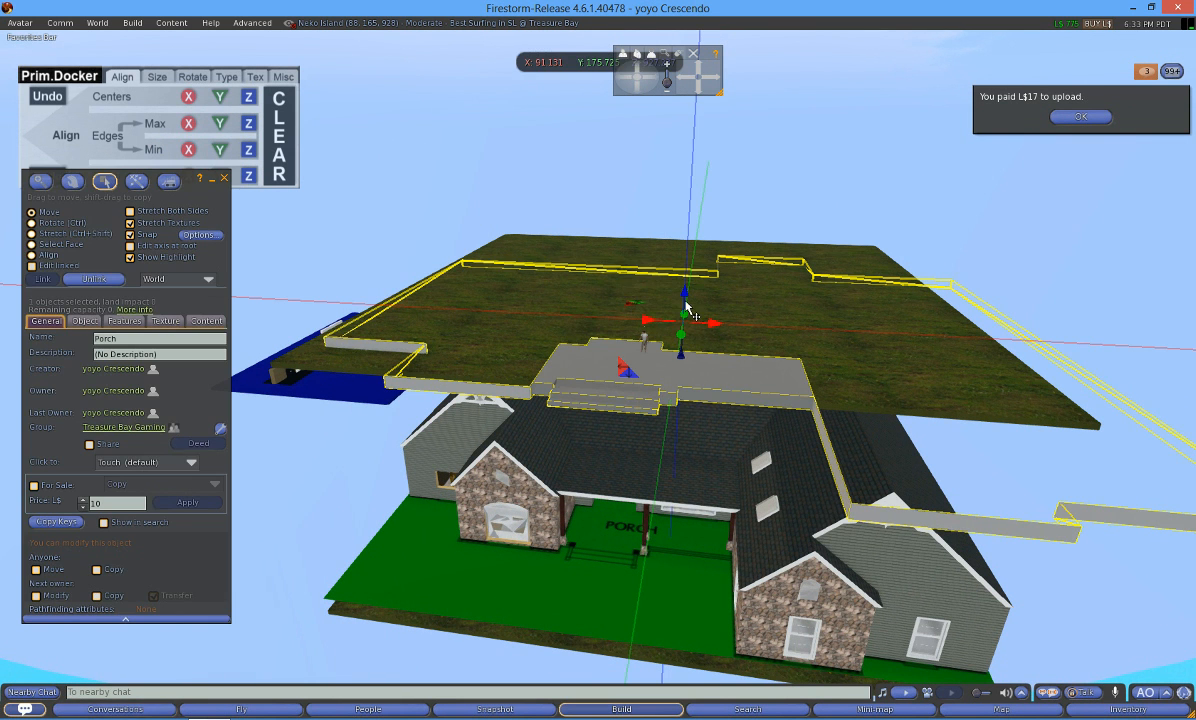
pyautogui.moveTo(690, 330); pyautogui.dragTo(660, 524)
pyautogui.keyDown('alt'); pyautogui.moveTo(636, 615); pyautogui.dragTo(790, 570); pyautogui.keyUp('alt')
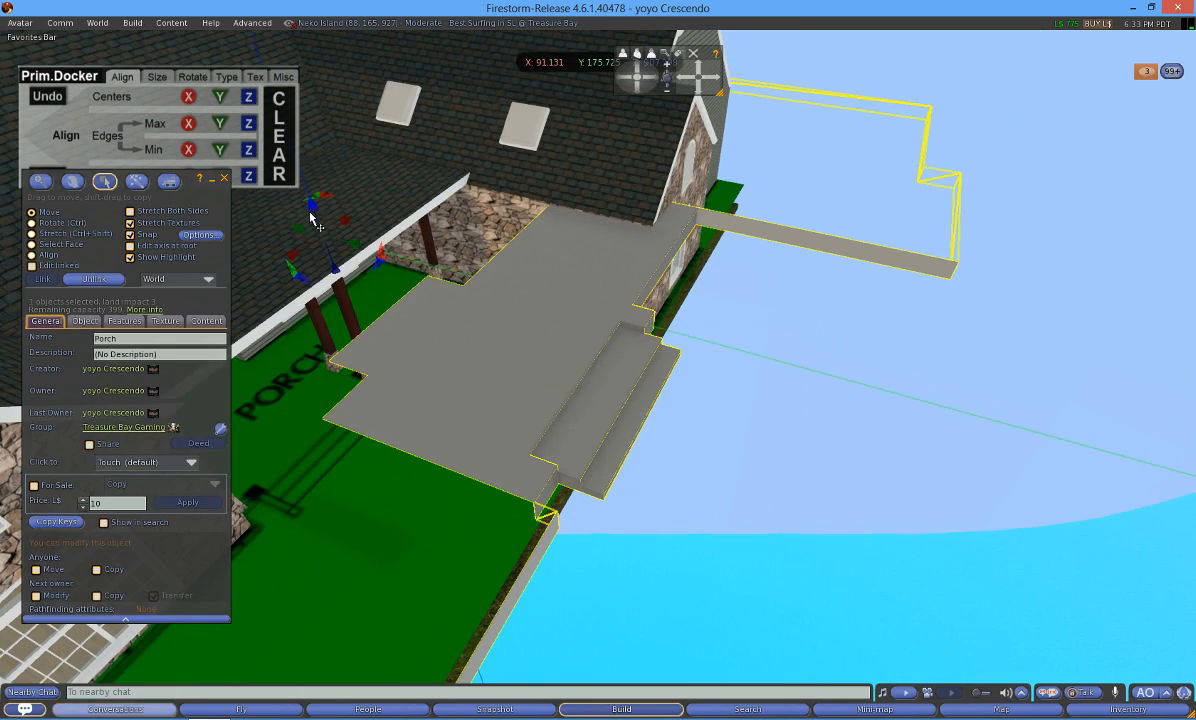
pyautogui.moveTo(312, 208); pyautogui.dragTo(342, 314)
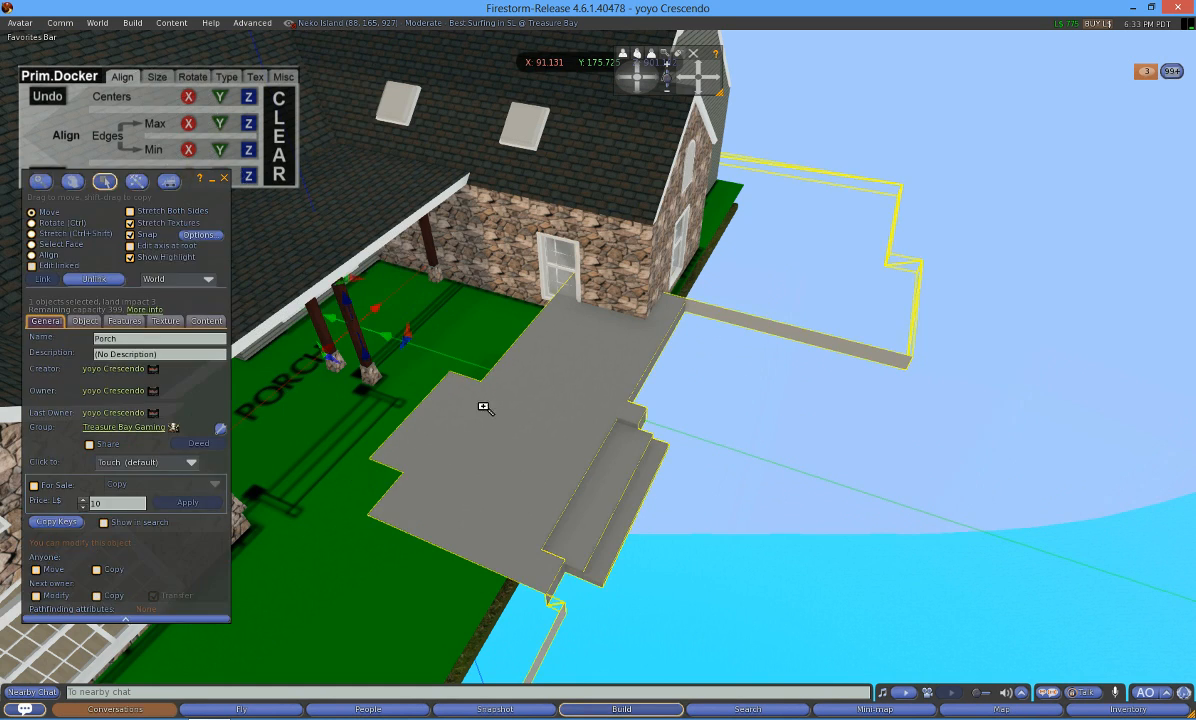
# - Move the porch horizontally to X 88.250 and Y 189.750 so its foundation sits beneath the house walls
pyautogui.keyDown('alt'); pyautogui.moveTo(481, 406); pyautogui.dragTo(560, 495); pyautogui.keyUp('alt')
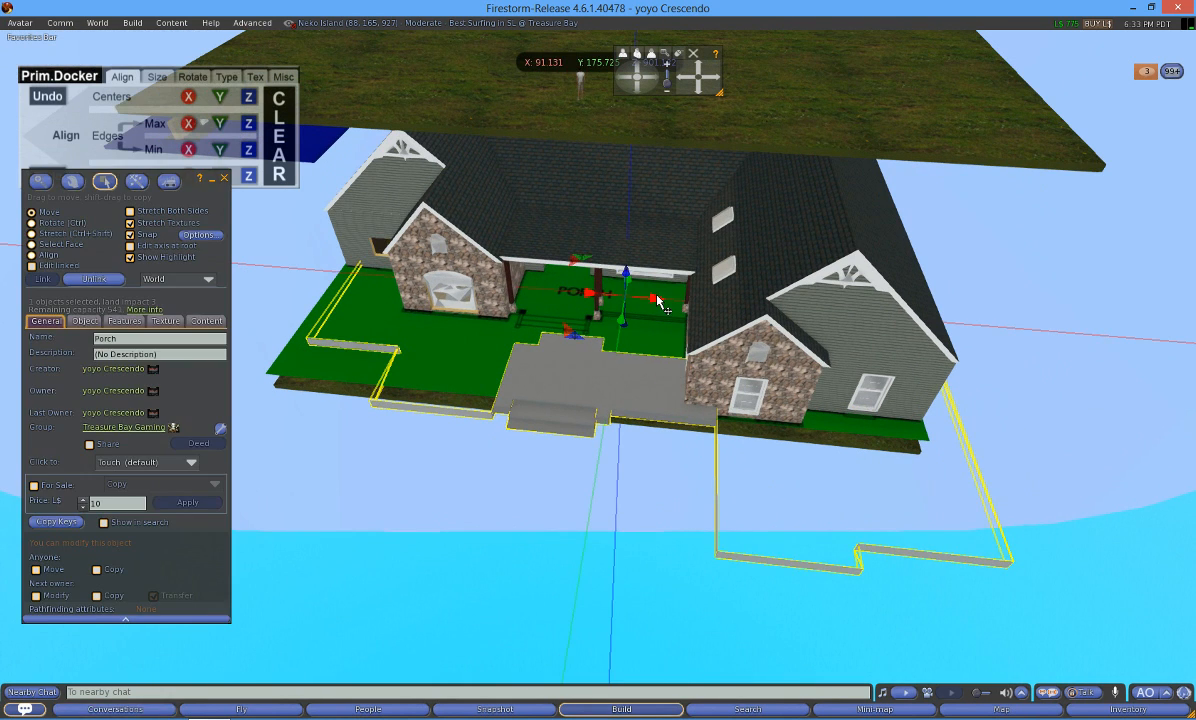
pyautogui.moveTo(658, 302); pyautogui.dragTo(645, 335)
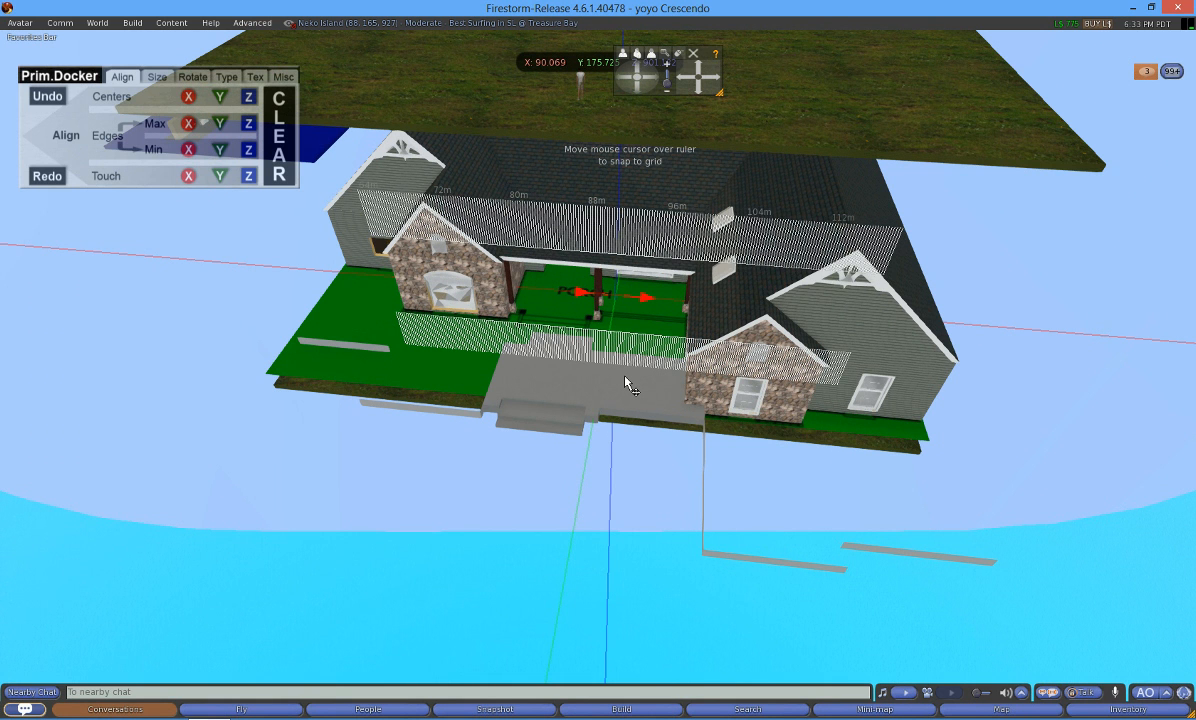
pyautogui.moveTo(626, 383); pyautogui.dragTo(633, 382)
pyautogui.keyDown('alt'); pyautogui.moveTo(520, 330); pyautogui.dragTo(660, 370); pyautogui.keyUp('alt')
pyautogui.moveTo(612, 322); pyautogui.dragTo(506, 421)
pyautogui.keyDown('alt'); pyautogui.moveTo(599, 245); pyautogui.dragTo(348, 300); pyautogui.keyUp('alt')
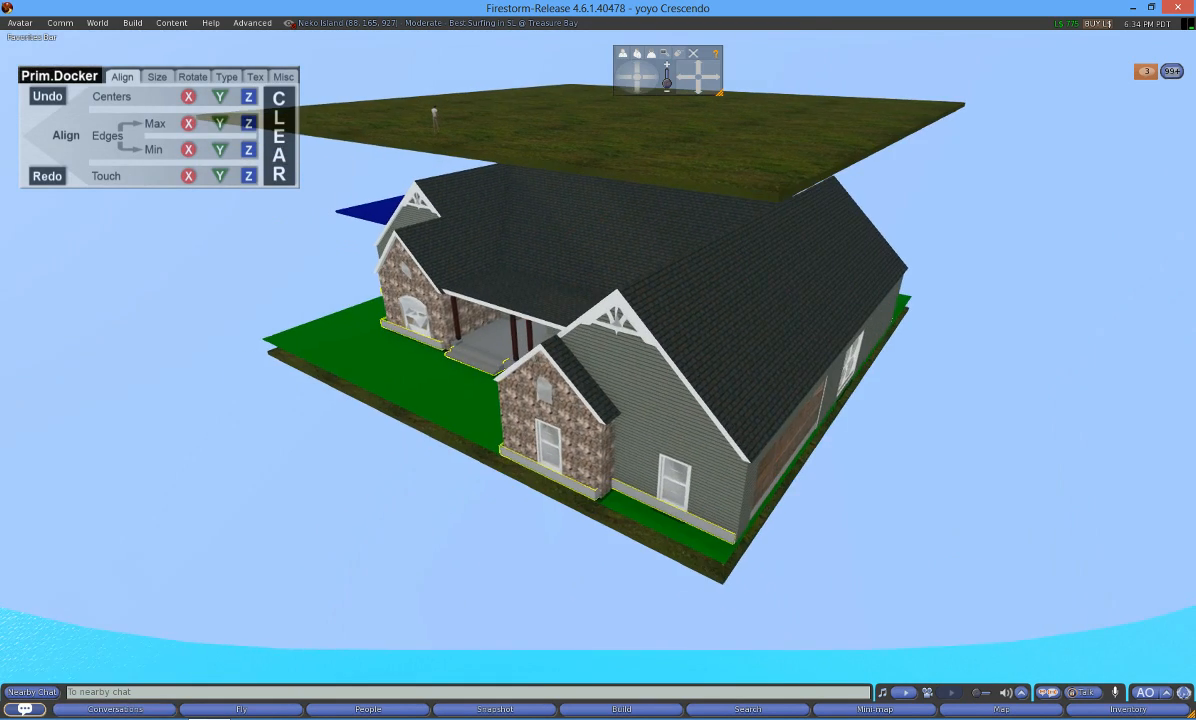
# - Fine-tune the porch's position along the X axis to 88.275 to line it up with the front walls
pyautogui.scroll(5, 598, 374)
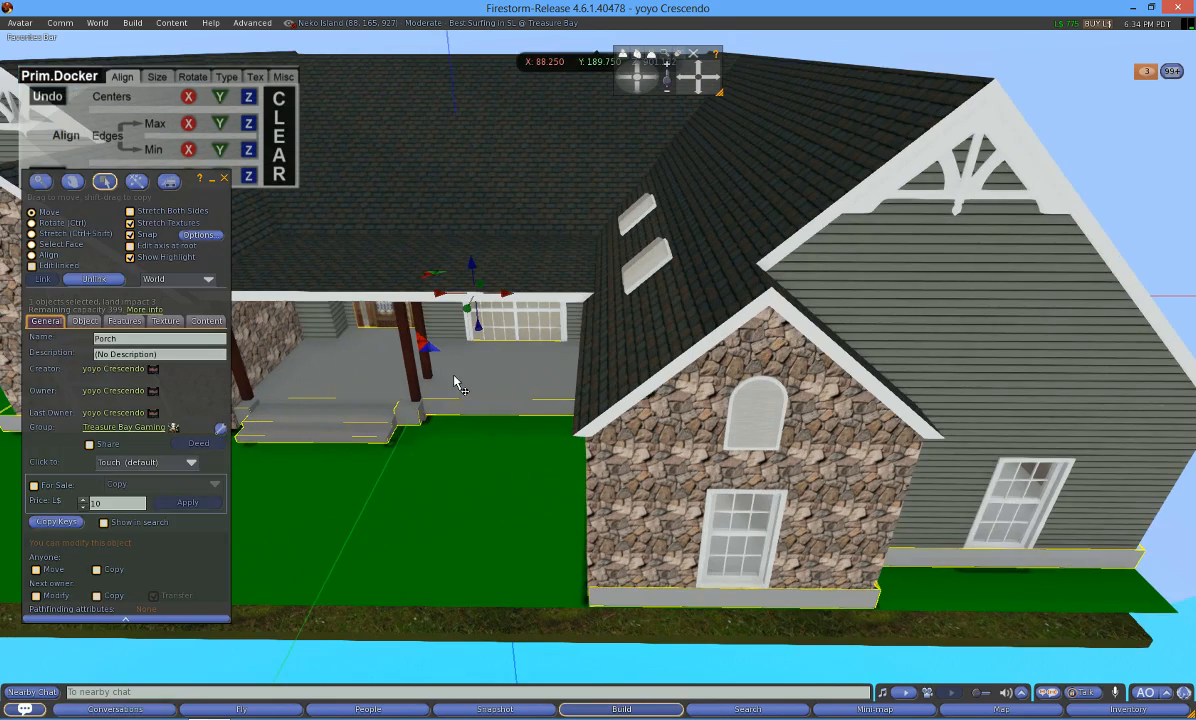
pyautogui.moveTo(511, 305); pyautogui.dragTo(518, 403)
pyautogui.keyDown('alt'); pyautogui.moveTo(316, 380); pyautogui.dragTo(550, 408); pyautogui.keyUp('alt')
pyautogui.keyDown('alt'); pyautogui.moveTo(652, 385); pyautogui.dragTo(652, 365); pyautogui.keyUp('alt')
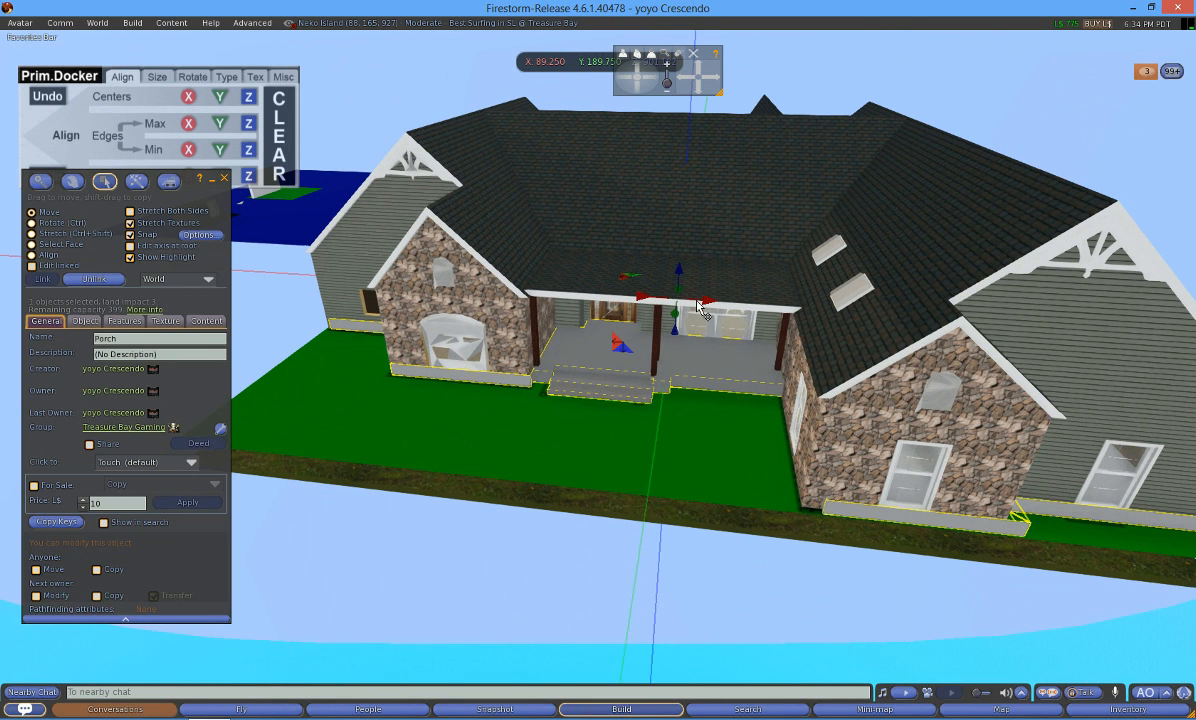
pyautogui.moveTo(707, 311)
pyautogui.mouseDown()
pyautogui.moveTo(697, 333)
pyautogui.moveTo(691, 322)
pyautogui.mouseUp()
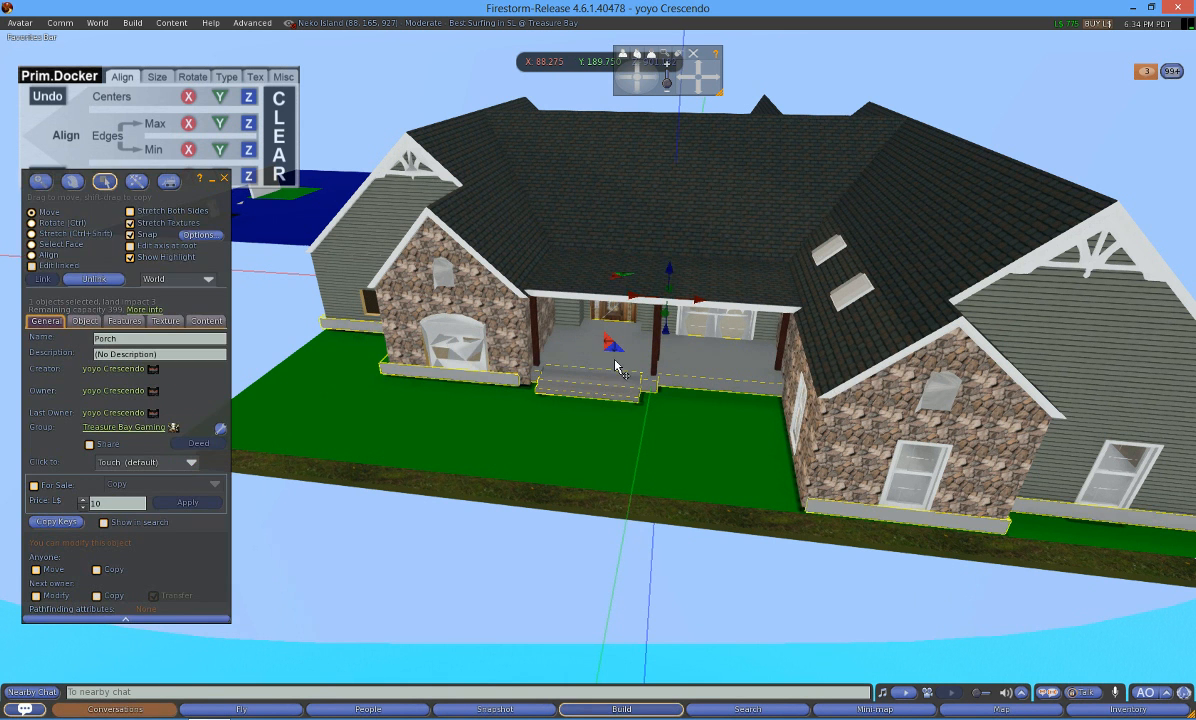
pyautogui.moveTo(612, 371)
pyautogui.keyDown('alt'); pyautogui.mouseDown()
pyautogui.moveTo(608, 360)
pyautogui.moveTo(601, 374)
pyautogui.mouseUp(); pyautogui.keyUp('alt')
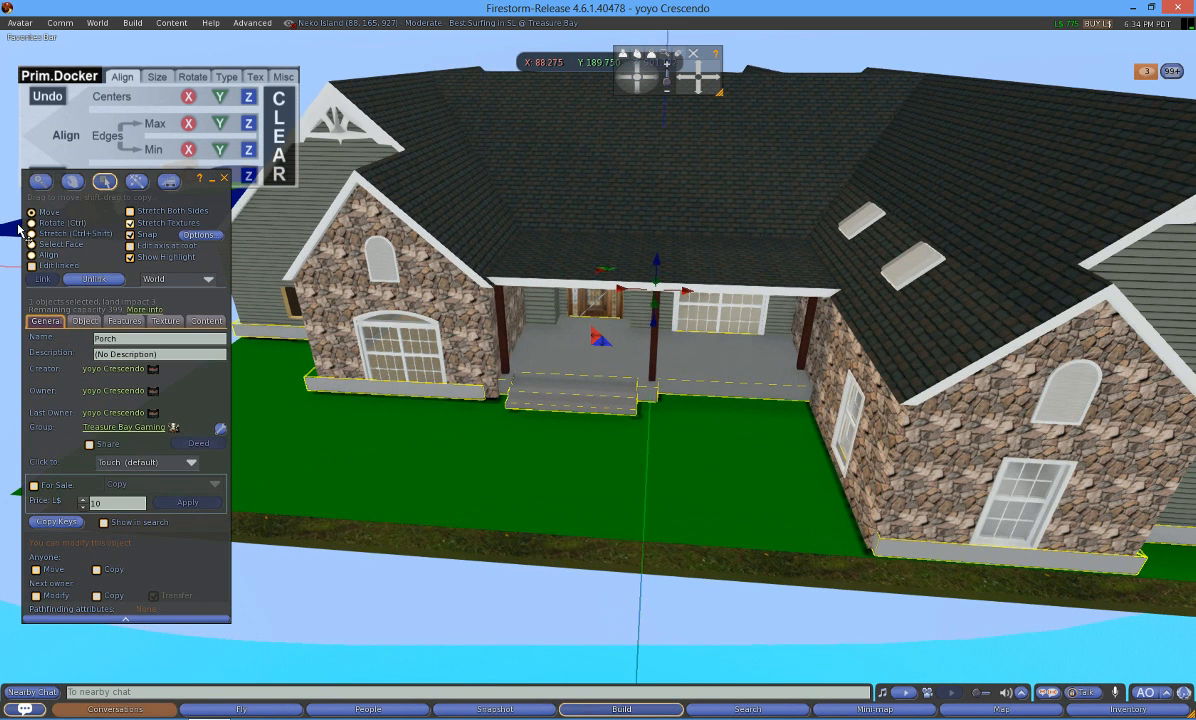
# - Enable stretching on both sides and resize the porch along the X axis to 63.500
pyautogui.click(51, 236)
pyautogui.keyDown('alt'); pyautogui.click(414, 261); pyautogui.keyUp('alt')
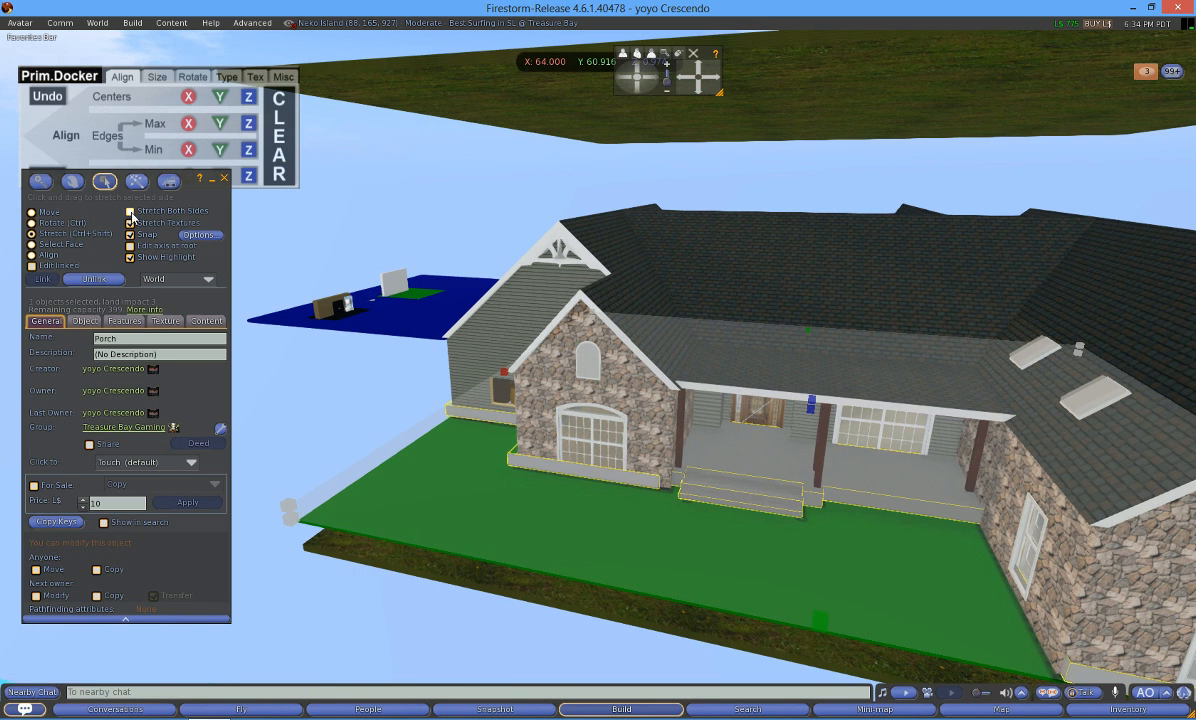
pyautogui.click(130, 212)
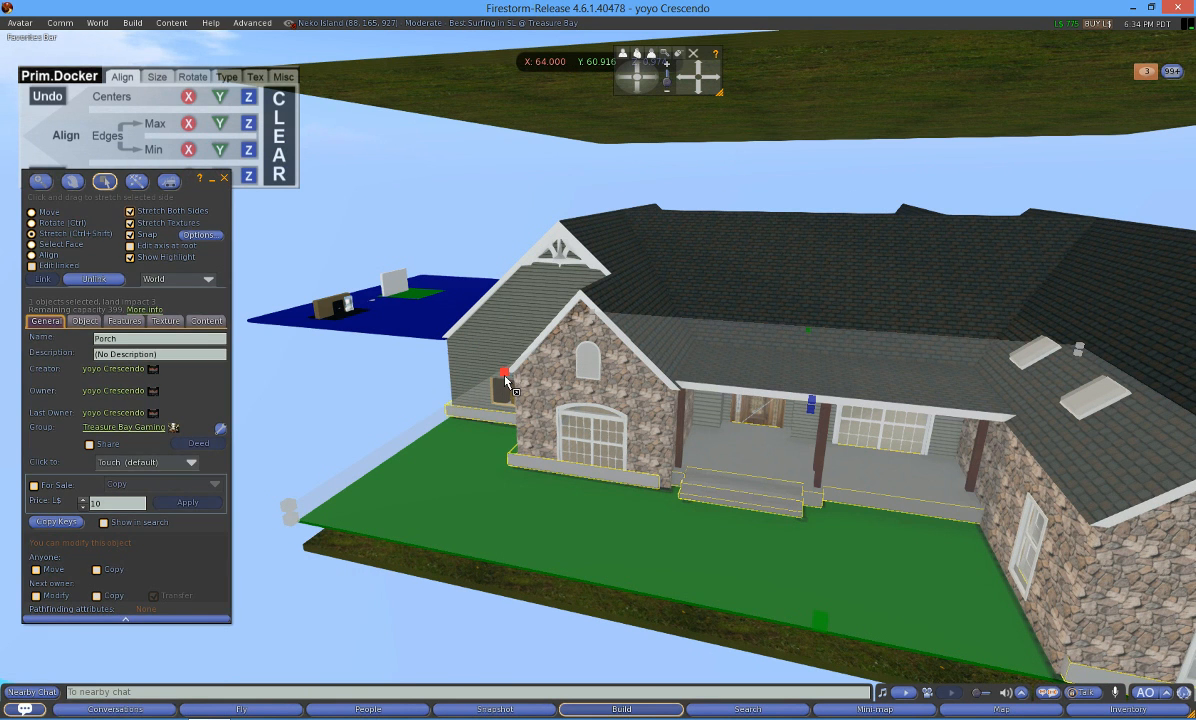
pyautogui.moveTo(505, 381); pyautogui.dragTo(446, 416)
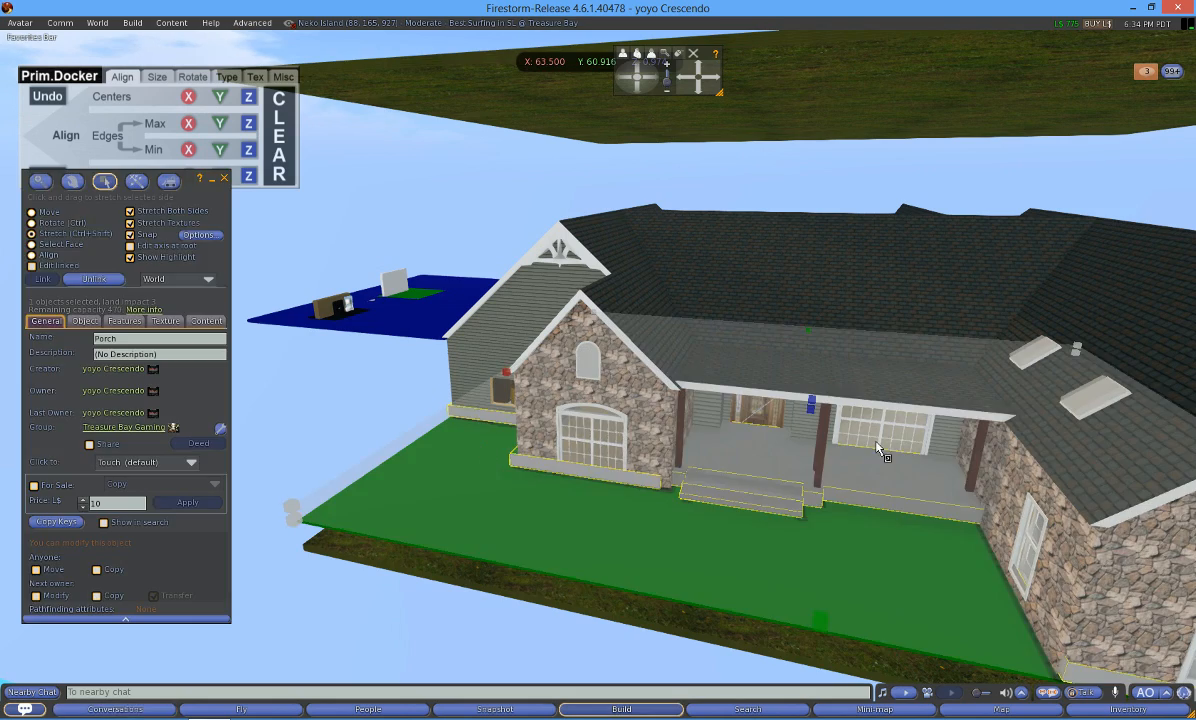
pyautogui.press('Escape')
# - Try to shrink the porch further along the X axis to about 61.000
pyautogui.keyDown('alt'); pyautogui.moveTo(598, 360); pyautogui.dragTo(573, 364); pyautogui.keyUp('alt')
pyautogui.keyDown('alt'); pyautogui.moveTo(491, 330); pyautogui.dragTo(481, 330); pyautogui.keyUp('alt')
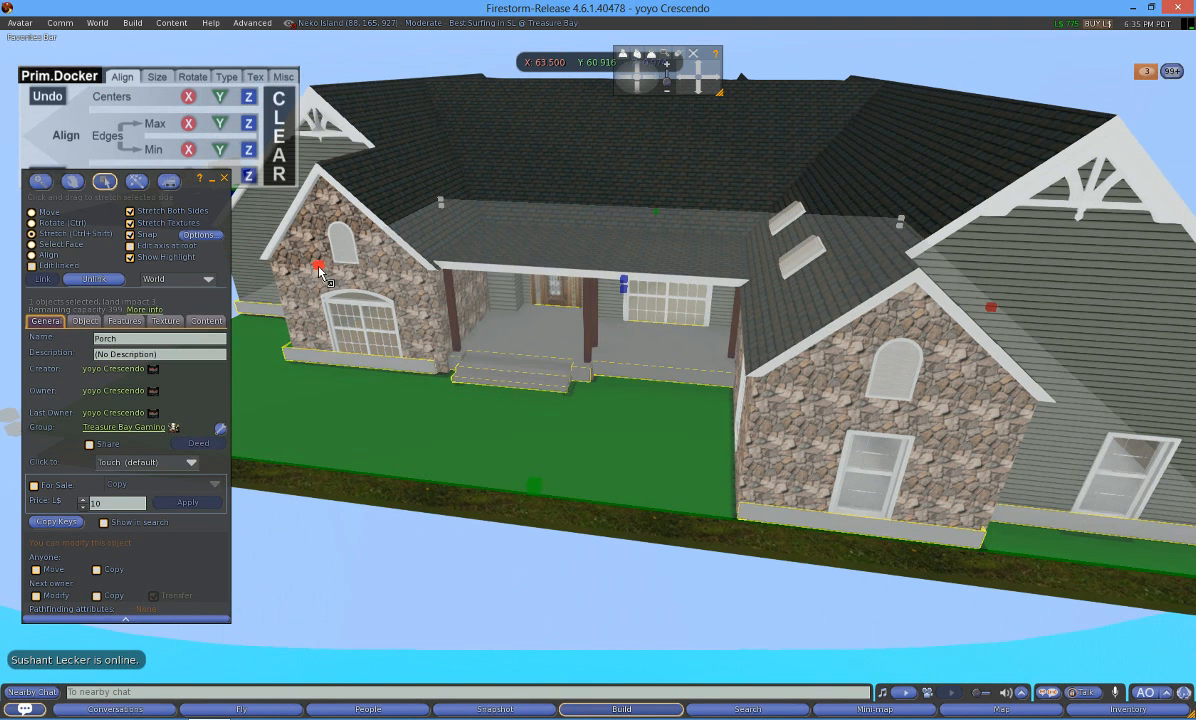
pyautogui.moveTo(319, 272); pyautogui.dragTo(275, 302)
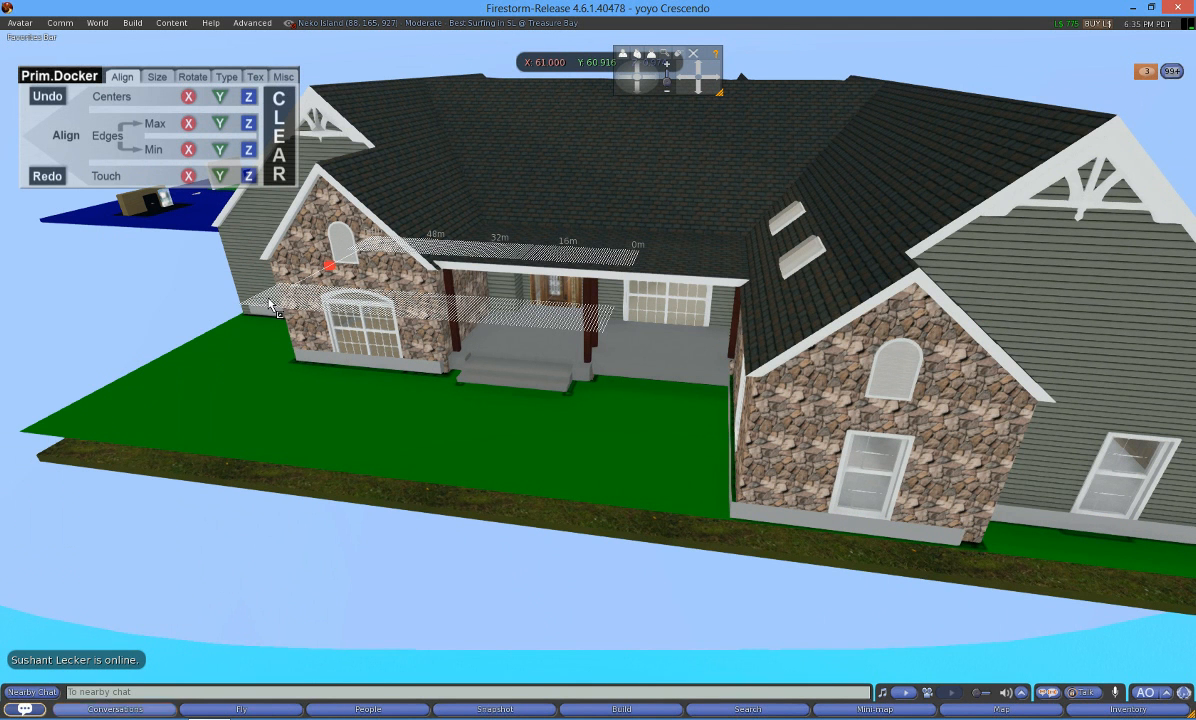
pyautogui.moveTo(266, 303); pyautogui.dragTo(252, 299)
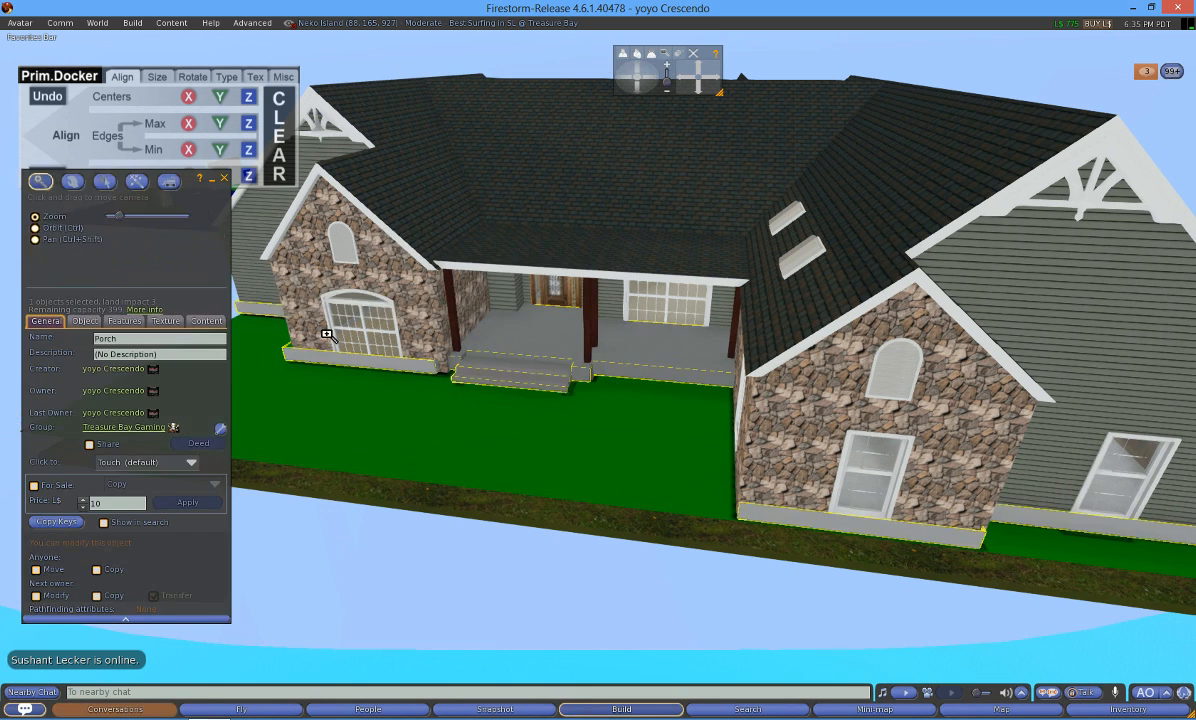
# - Shift the porch along the Y axis to 190.024 and nudge it along X to fit the foundation to the walls
pyautogui.keyDown('alt'); pyautogui.moveTo(326, 338); pyautogui.dragTo(326, 290); pyautogui.keyUp('alt')
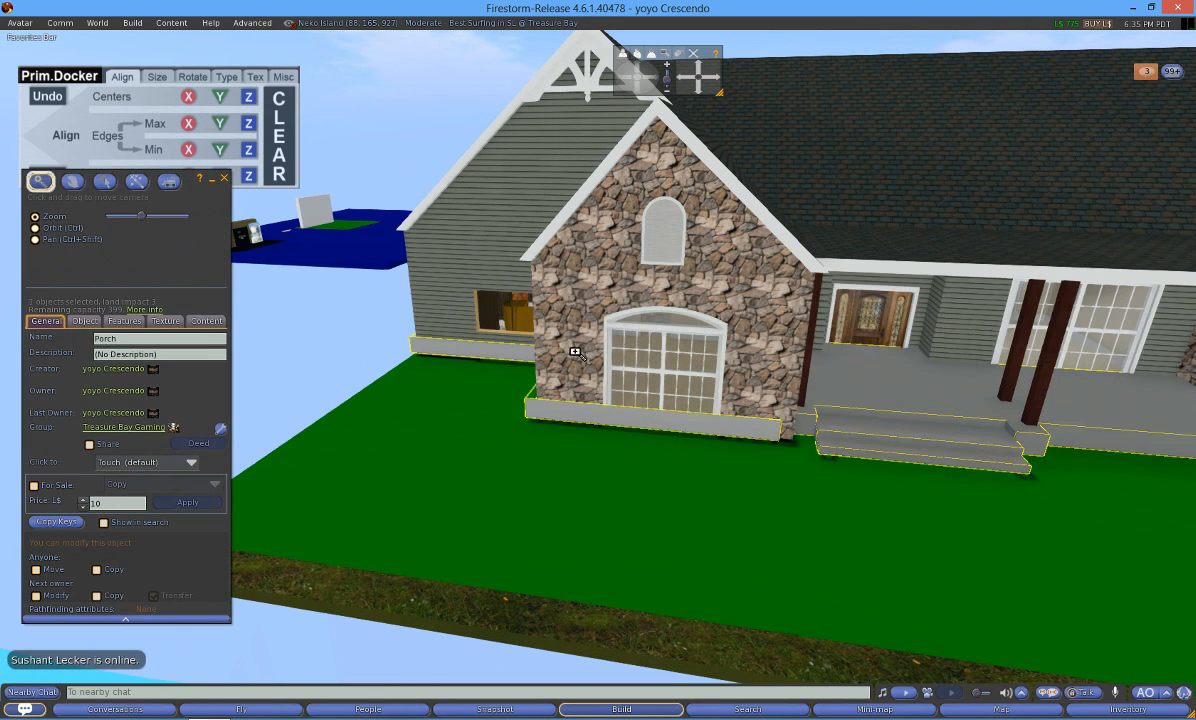
pyautogui.keyDown('alt'); pyautogui.moveTo(574, 350); pyautogui.dragTo(824, 365); pyautogui.keyUp('alt')
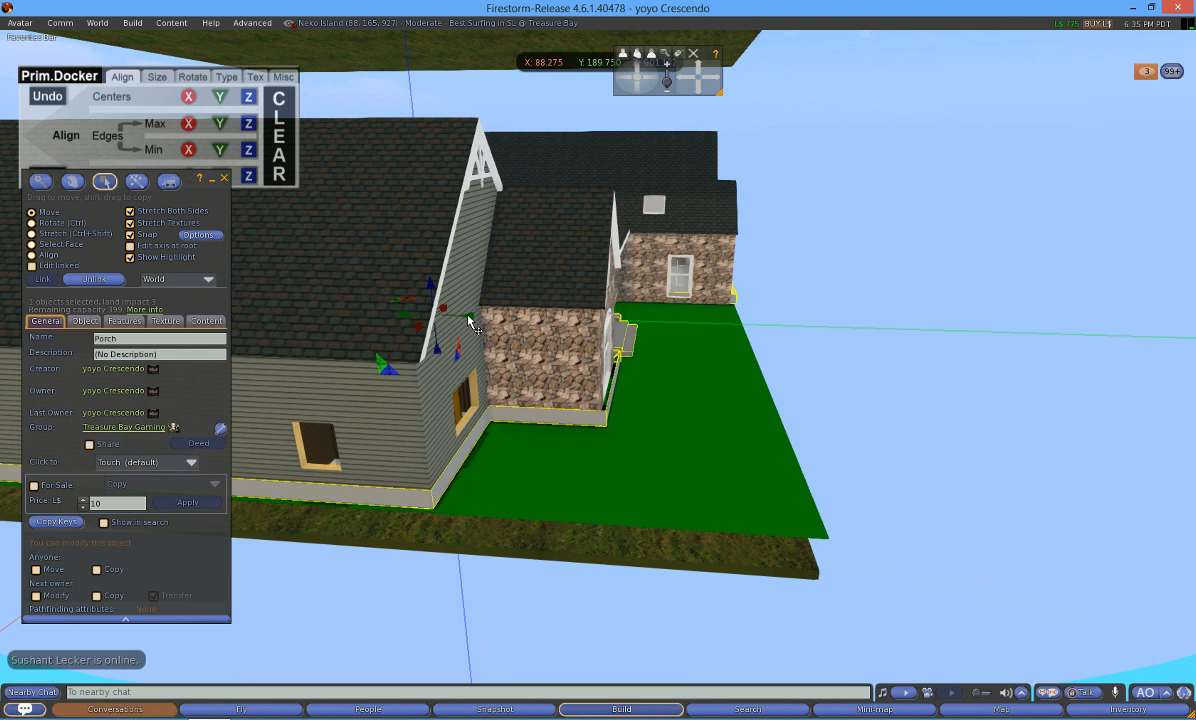
pyautogui.moveTo(470, 320); pyautogui.dragTo(470, 322)
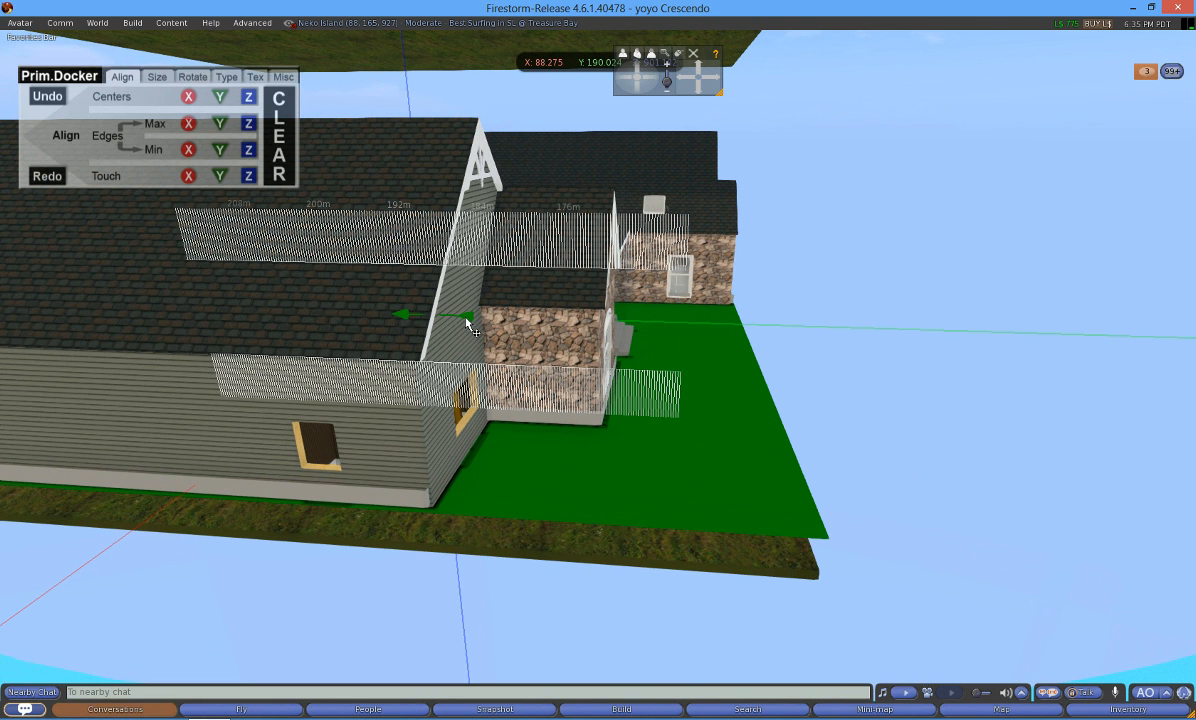
pyautogui.moveTo(674, 361); pyautogui.dragTo(674, 361)
pyautogui.keyDown('alt'); pyautogui.moveTo(585, 330); pyautogui.dragTo(541, 343); pyautogui.keyUp('alt')
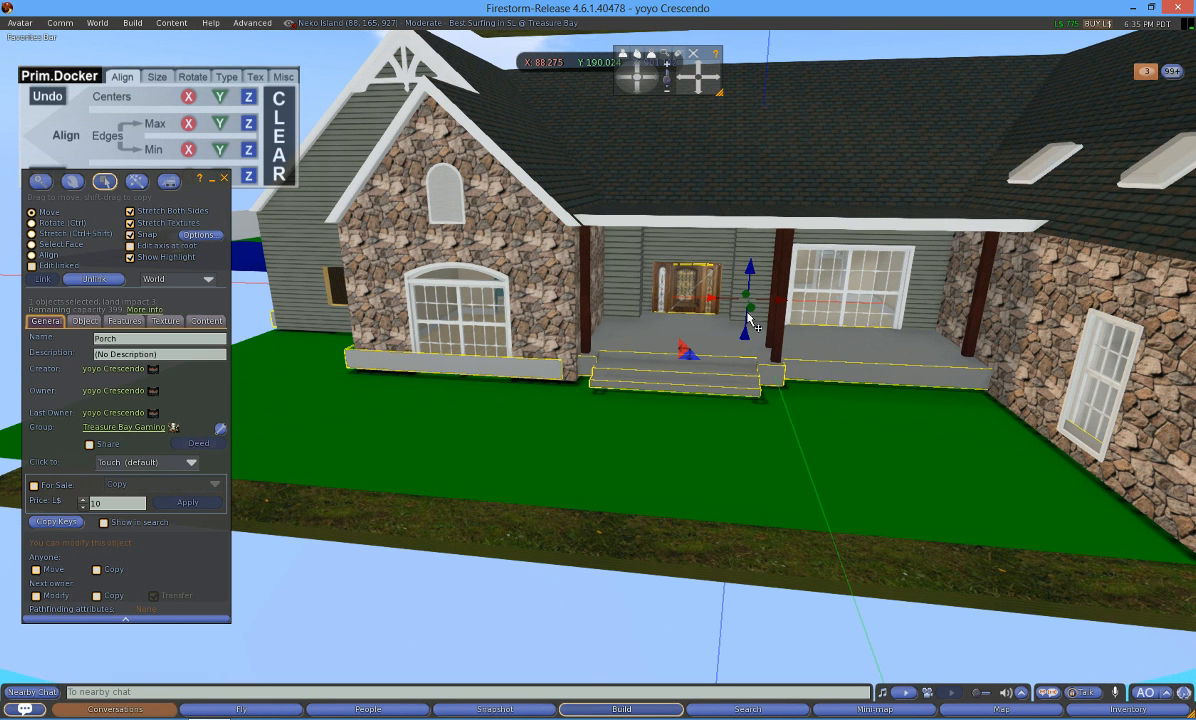
pyautogui.moveTo(718, 311); pyautogui.dragTo(716, 304)
pyautogui.keyDown('alt'); pyautogui.moveTo(831, 337); pyautogui.dragTo(870, 395); pyautogui.keyUp('alt')
pyautogui.press('alt')
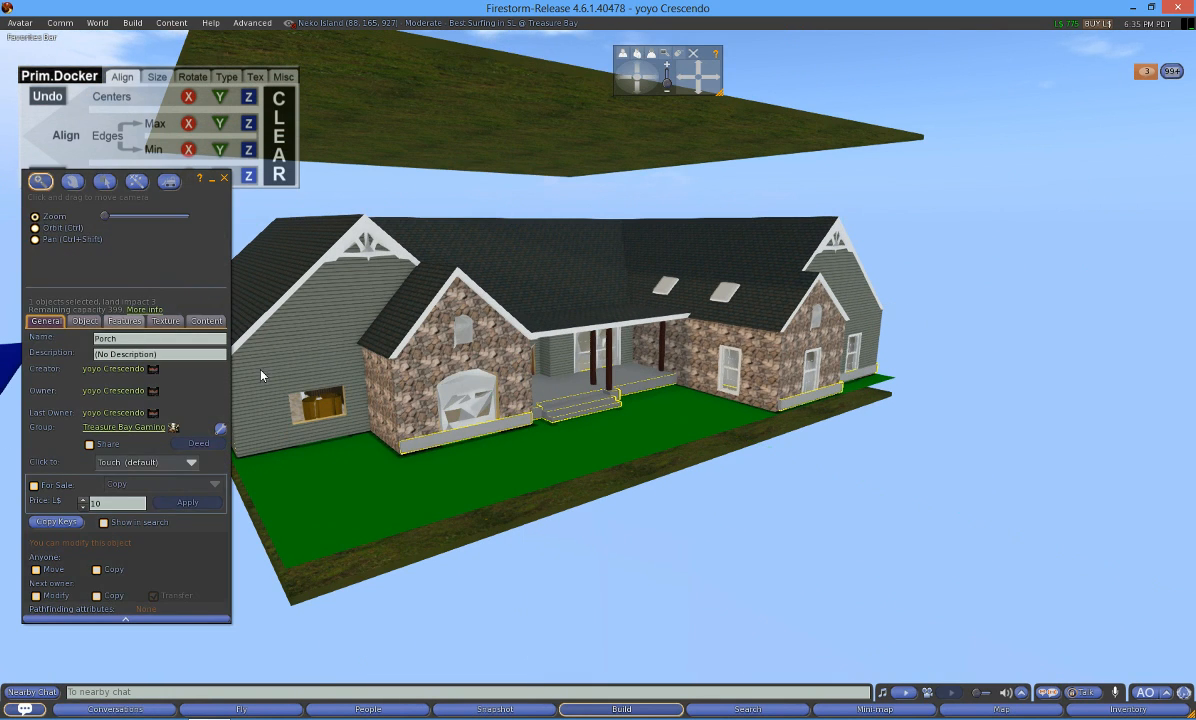
pyautogui.keyDown('alt'); pyautogui.moveTo(323, 348); pyautogui.dragTo(315, 335); pyautogui.keyUp('alt')
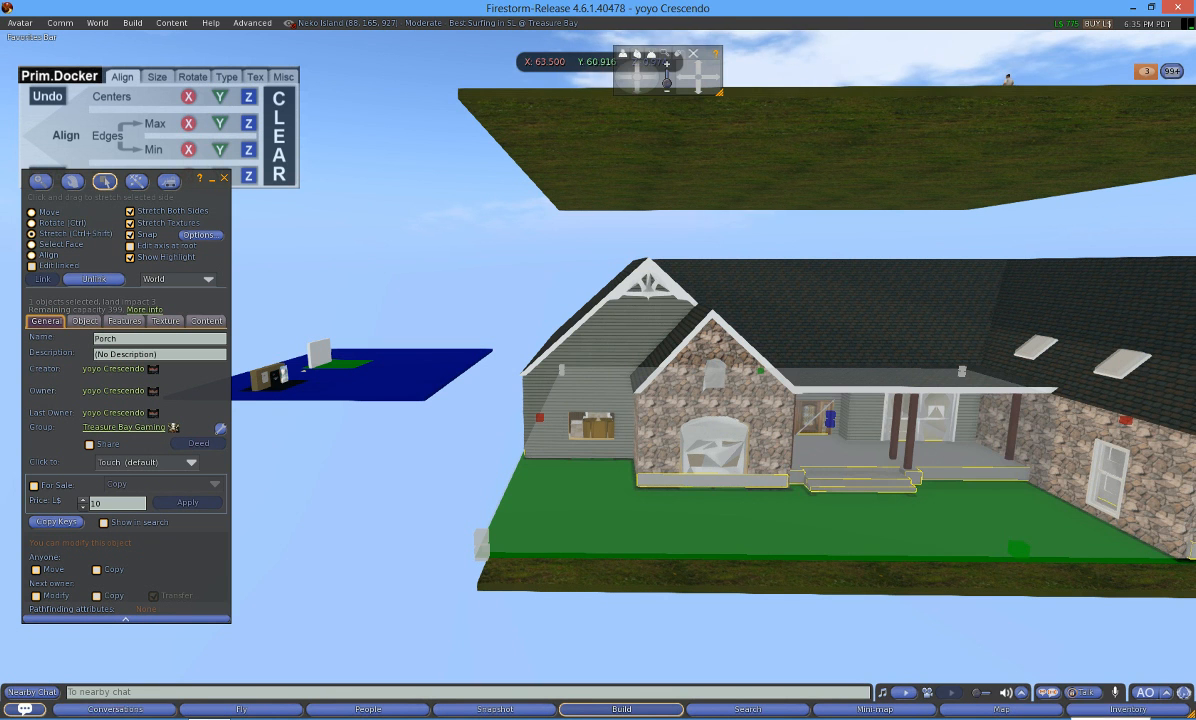
pyautogui.click(1072, 719)
pyautogui.rightClick(1068, 662)
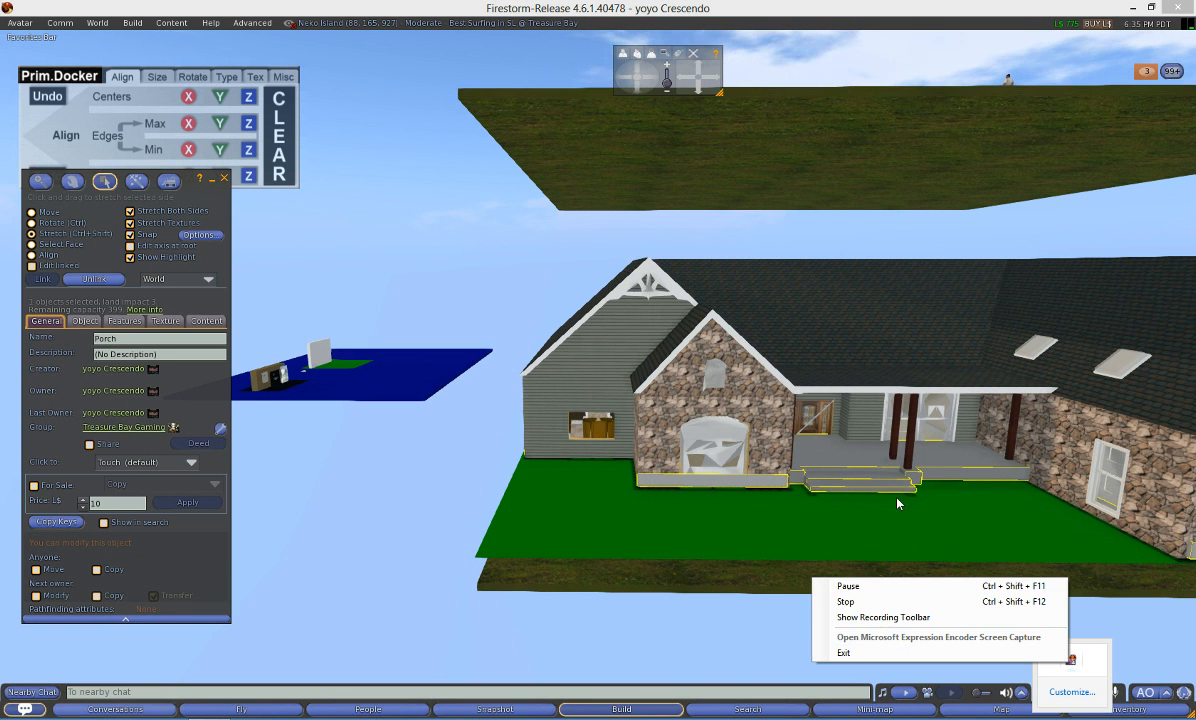
pyautogui.click(850, 587)
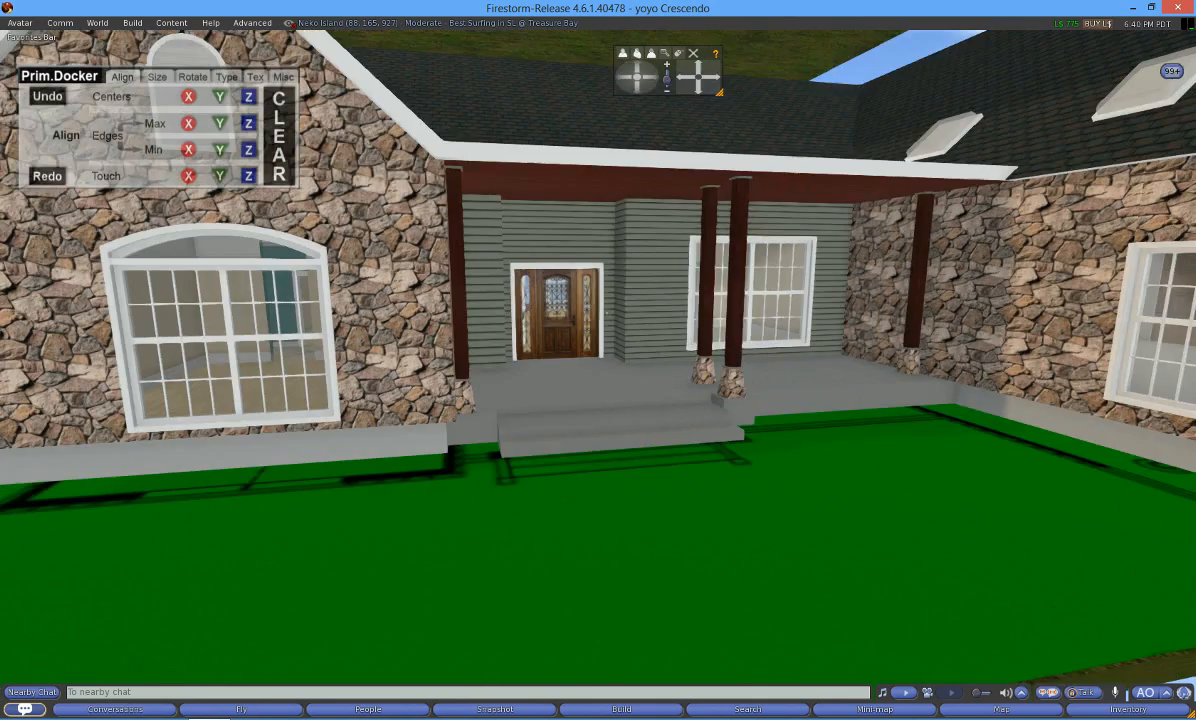
# - Examine the fitted porch, steps and foundation from the front entrance, garage side and rear screen porch of the house
pyautogui.hotkey('alt', 'Up')
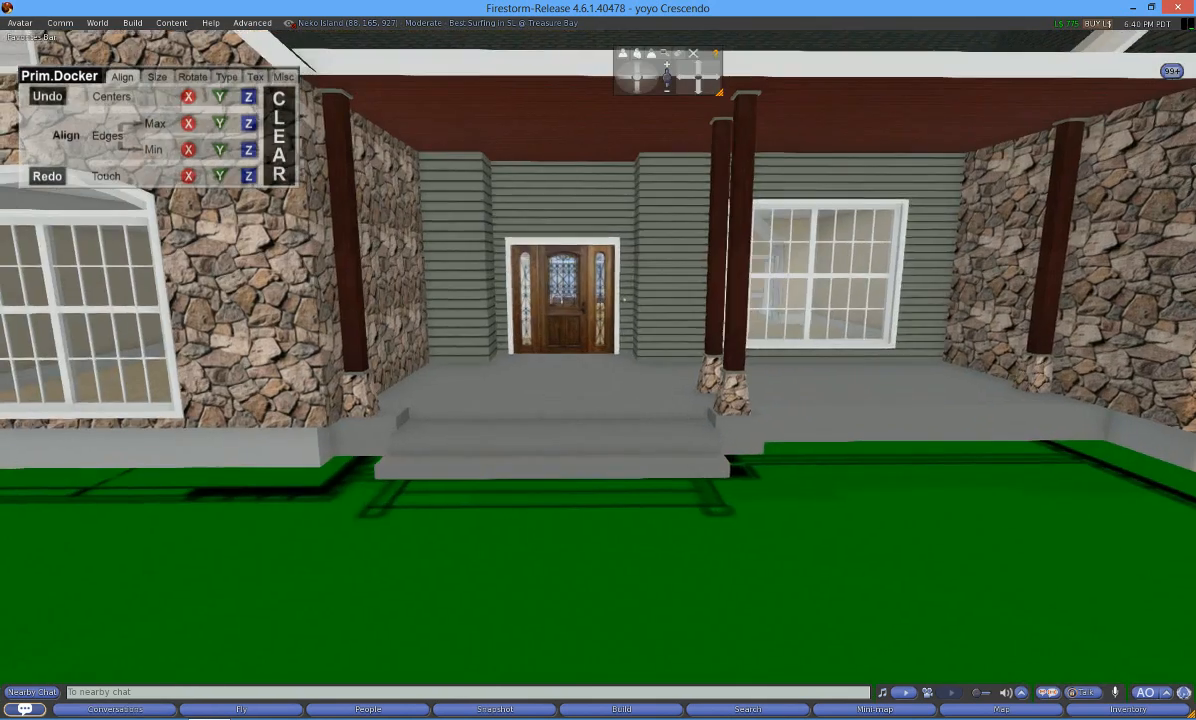
pyautogui.hotkey('alt', 'Down')
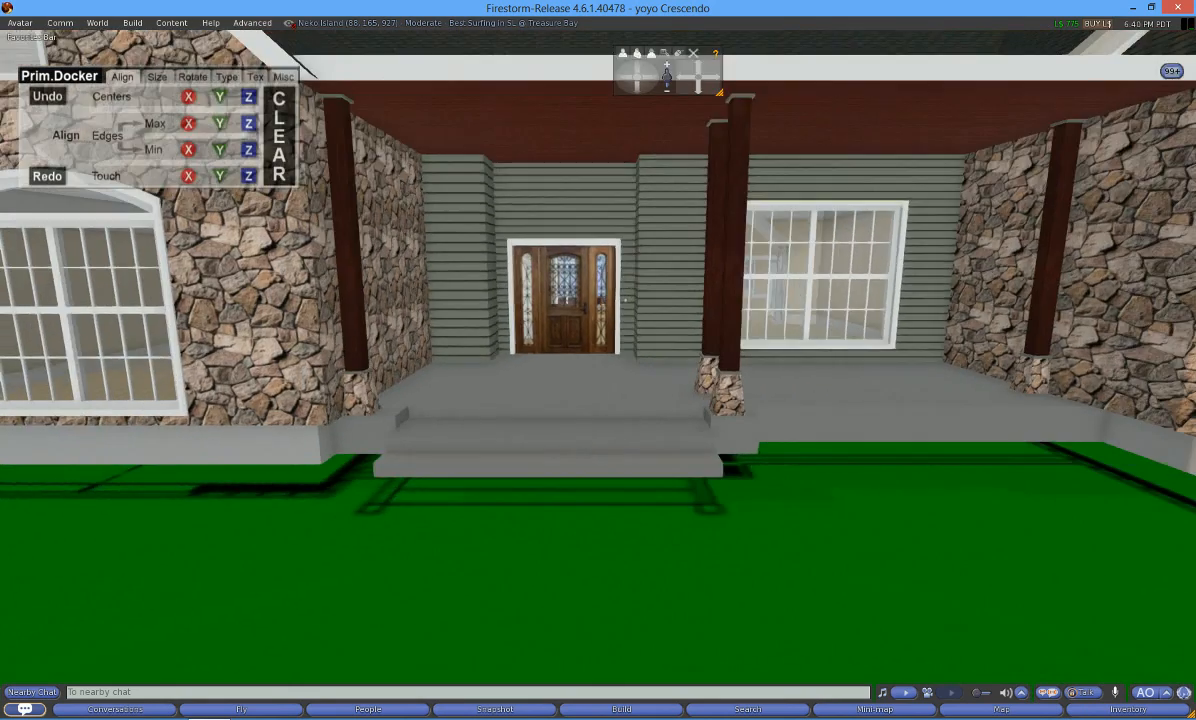
pyautogui.hotkey('alt', 'Left')
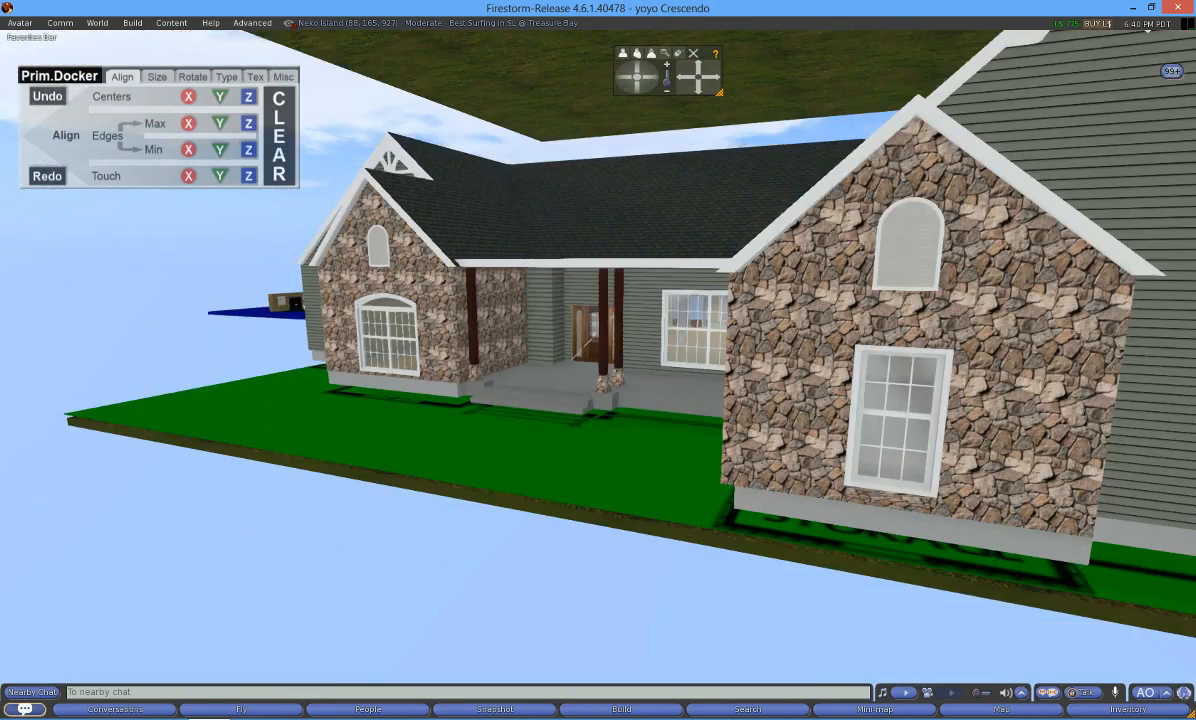
pyautogui.hotkey('alt', 'Left')
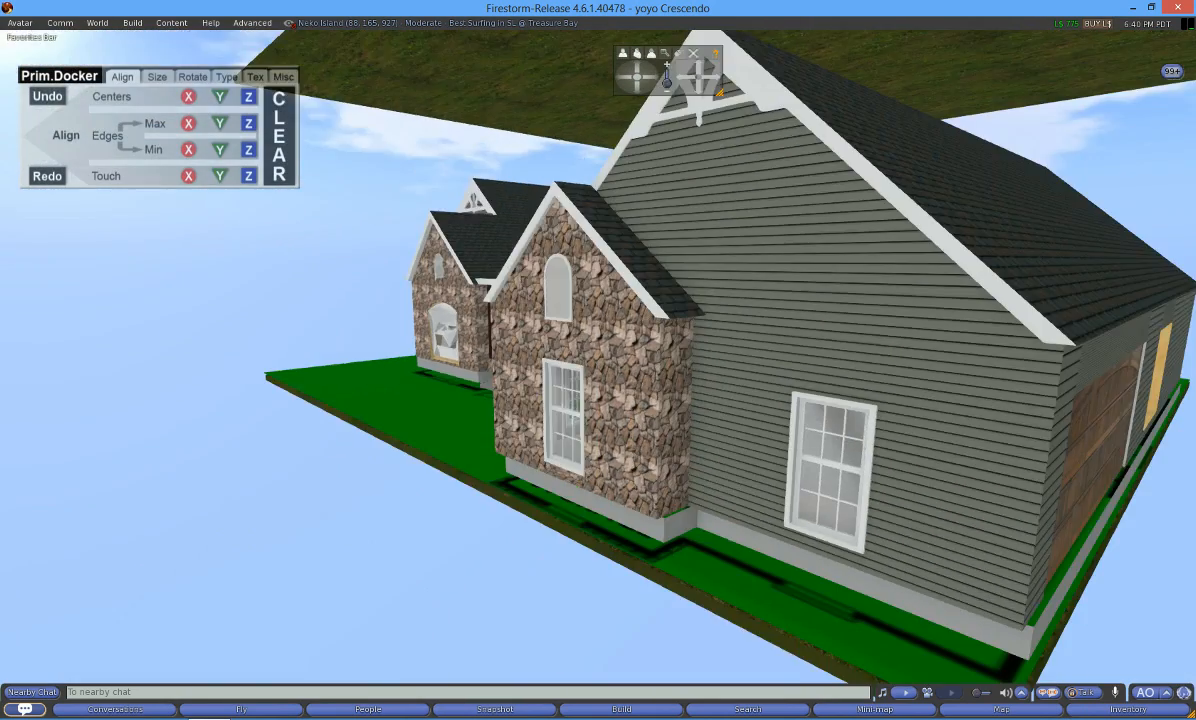
pyautogui.hotkey('alt', 'Up')
pyautogui.hotkey('alt', 'Down')
pyautogui.hotkey('alt', 'Left')
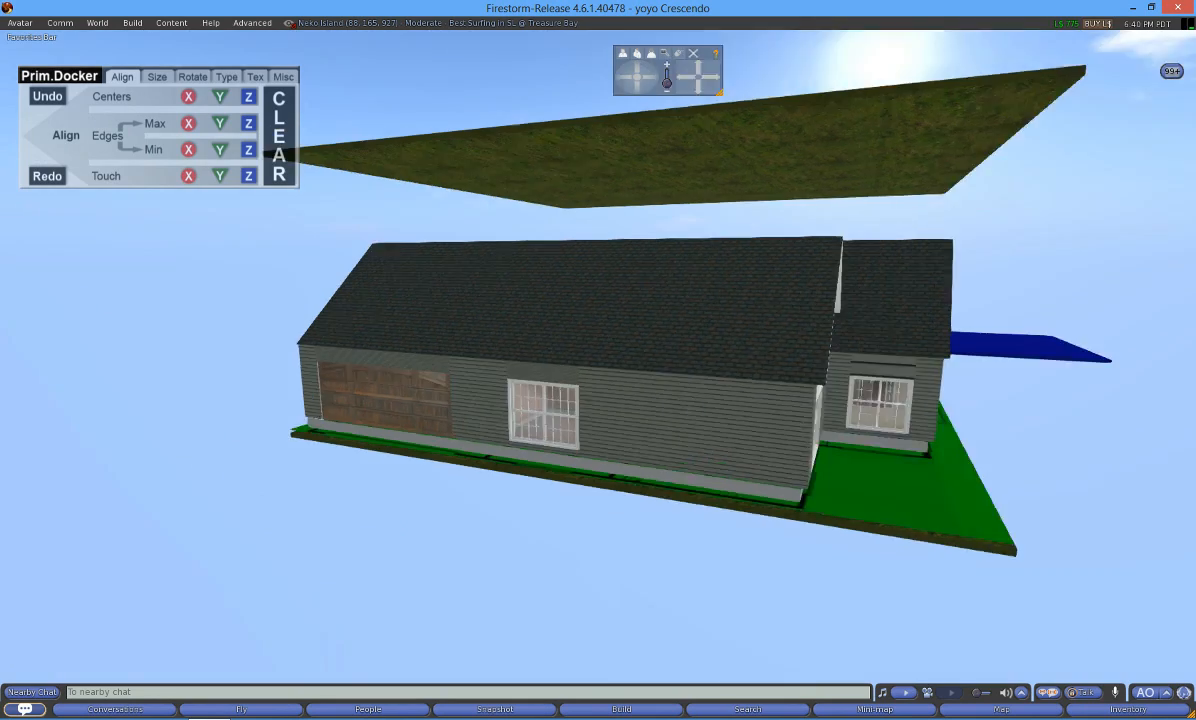
pyautogui.hotkey('alt', 'Left')
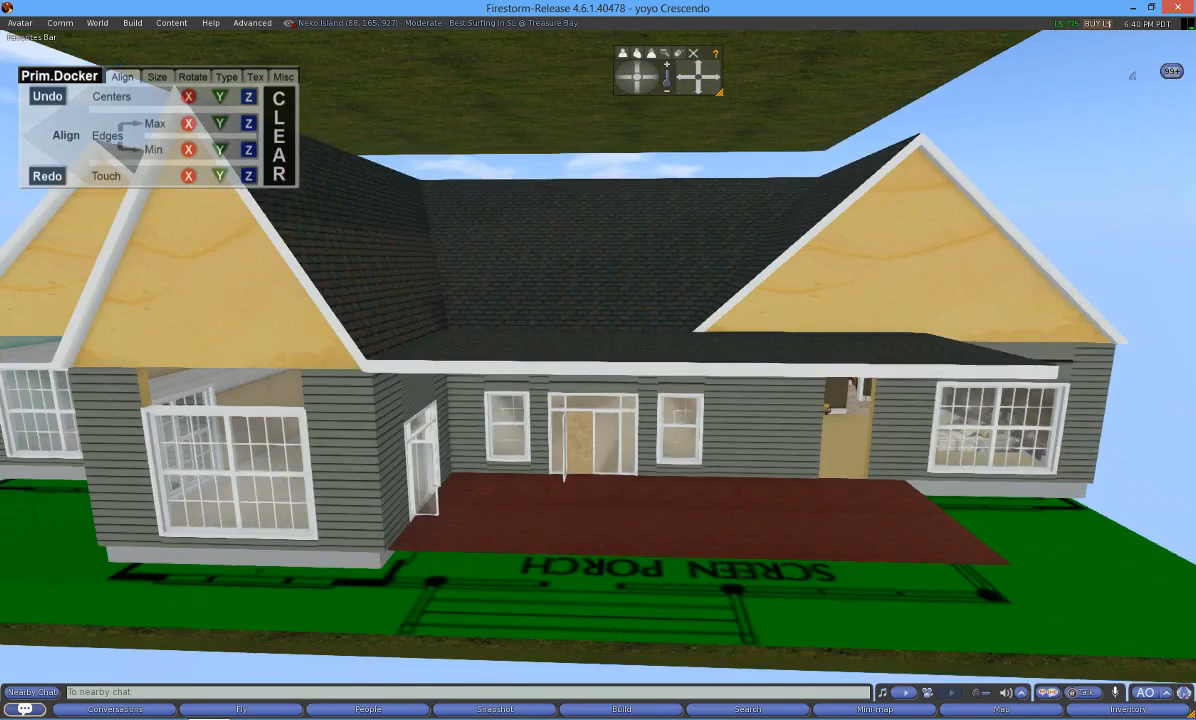
pyautogui.hotkey('alt', 'Up')
pyautogui.hotkey('alt', 'Down')
pyautogui.hotkey('alt', 'Left')
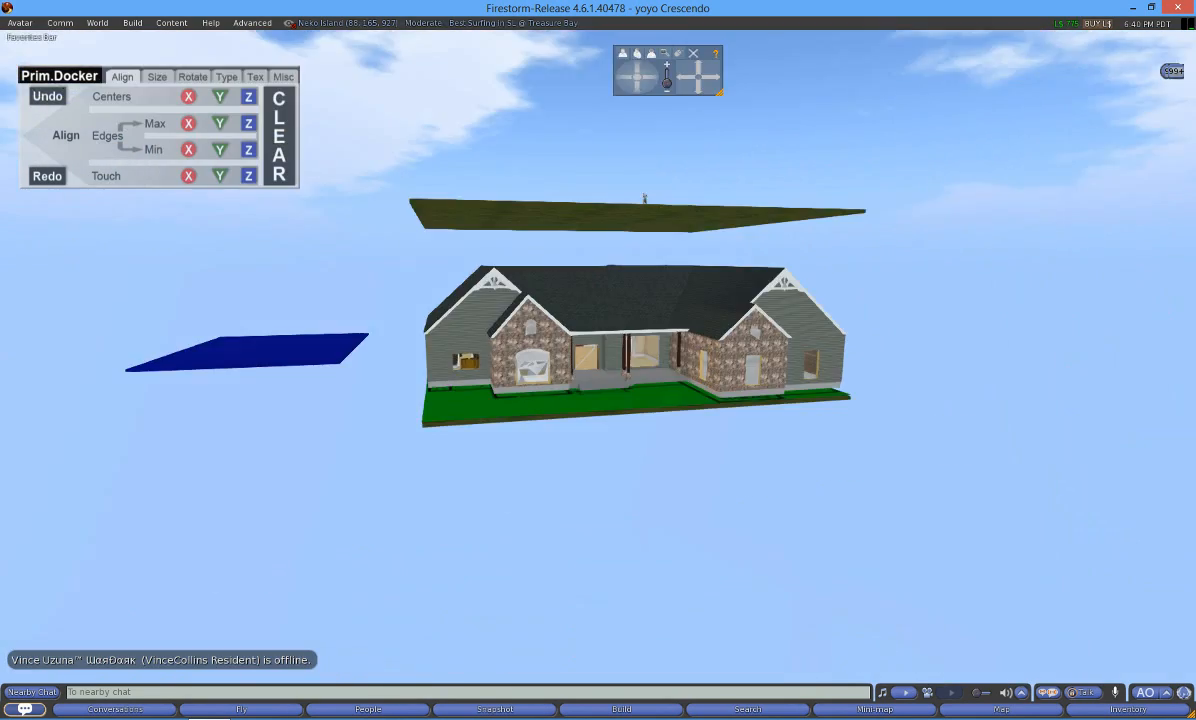
pyautogui.hotkey('alt', 'Up')
pyautogui.hotkey('alt', 'Left')
pyautogui.hotkey('alt', 'Up')
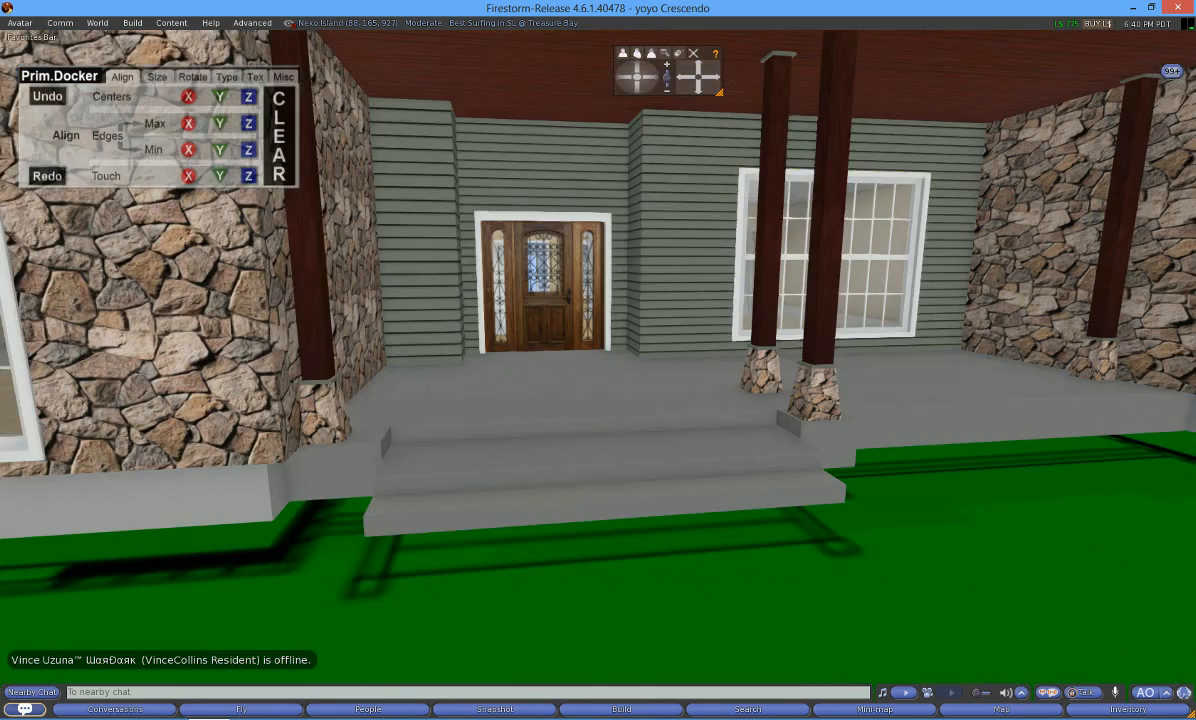
pyautogui.hotkey('alt', 'Down')
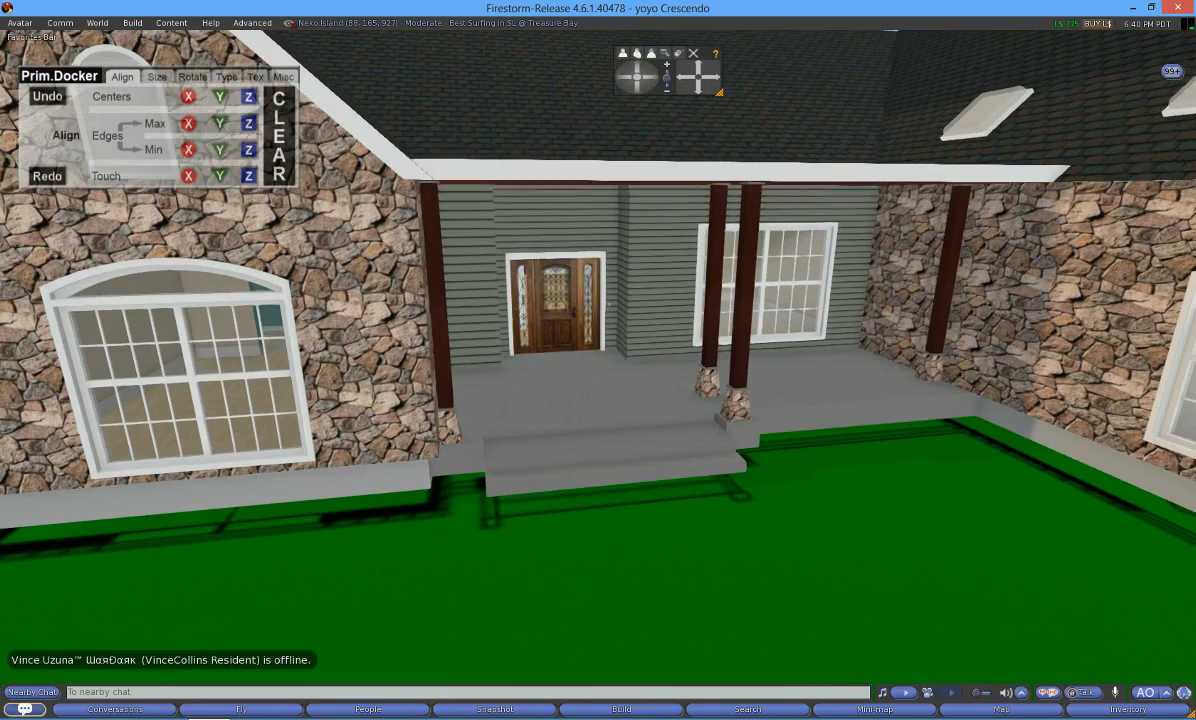
pyautogui.hotkey('alt', 'Up')
pyautogui.hotkey('alt', 'Left')
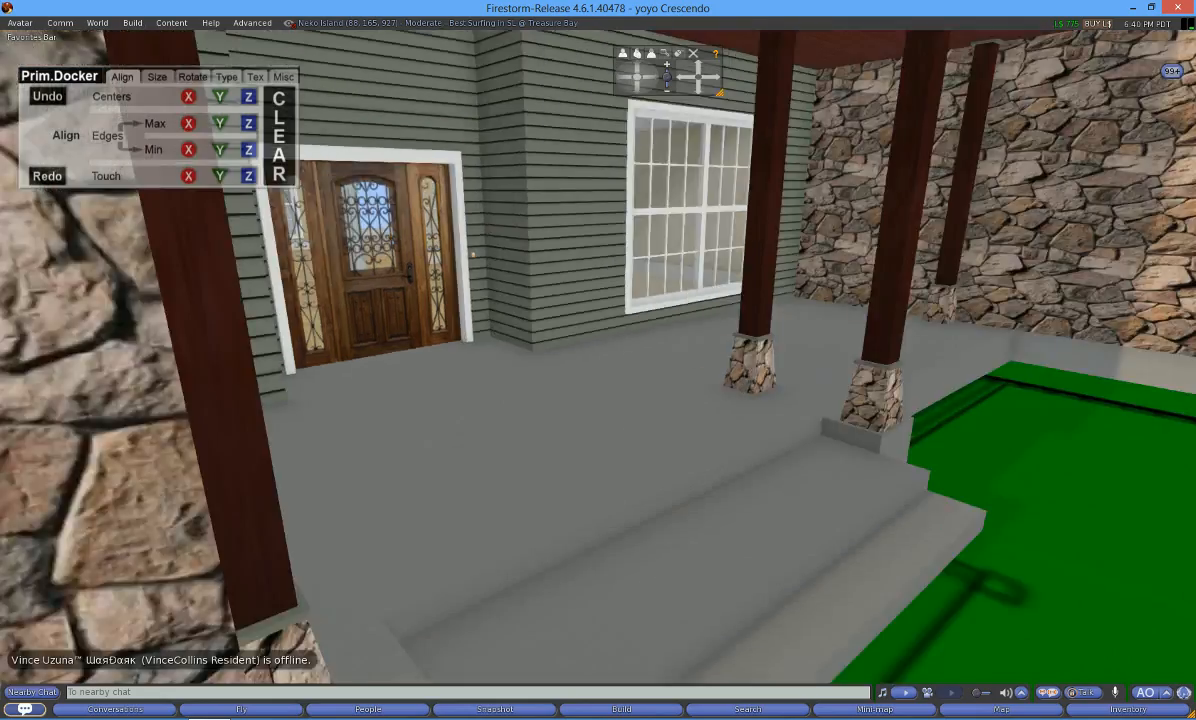
pyautogui.hotkey('alt', 'Right')
pyautogui.hotkey('alt', 'Down')
pyautogui.hotkey('alt', 'Down')
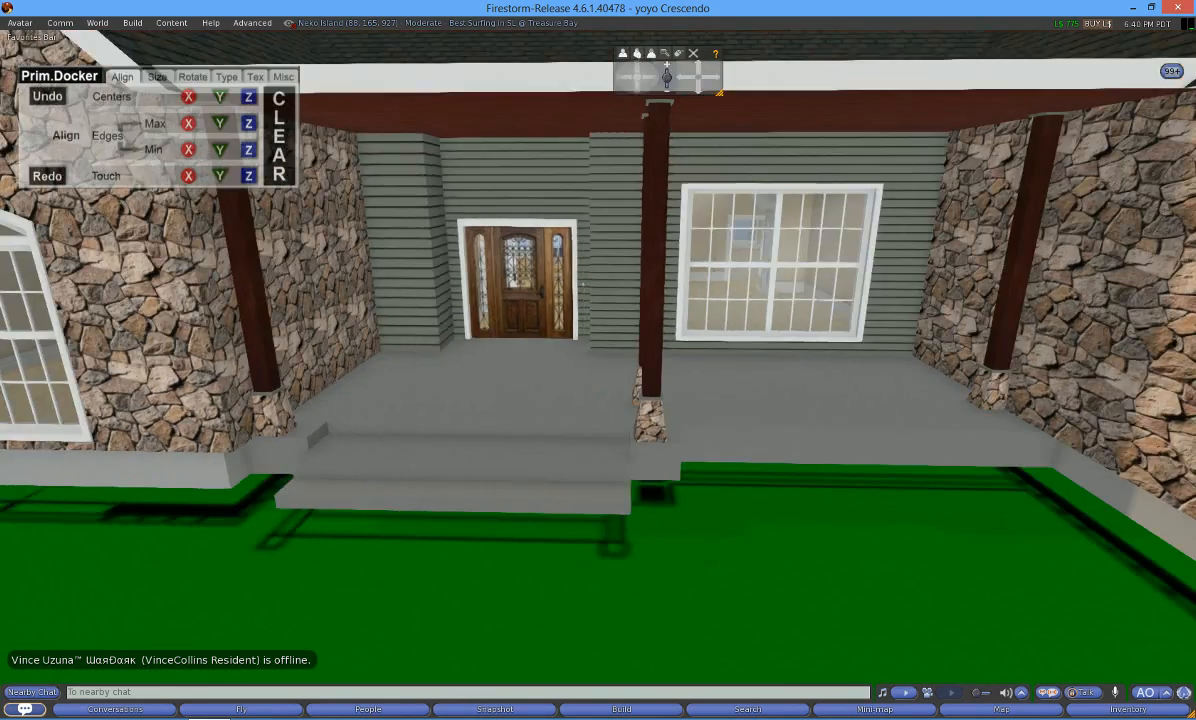
# - Examine the house's front facade from a distance and the entrance porch's columns, roof edge and steps up close
pyautogui.hotkey('alt', 'Up')
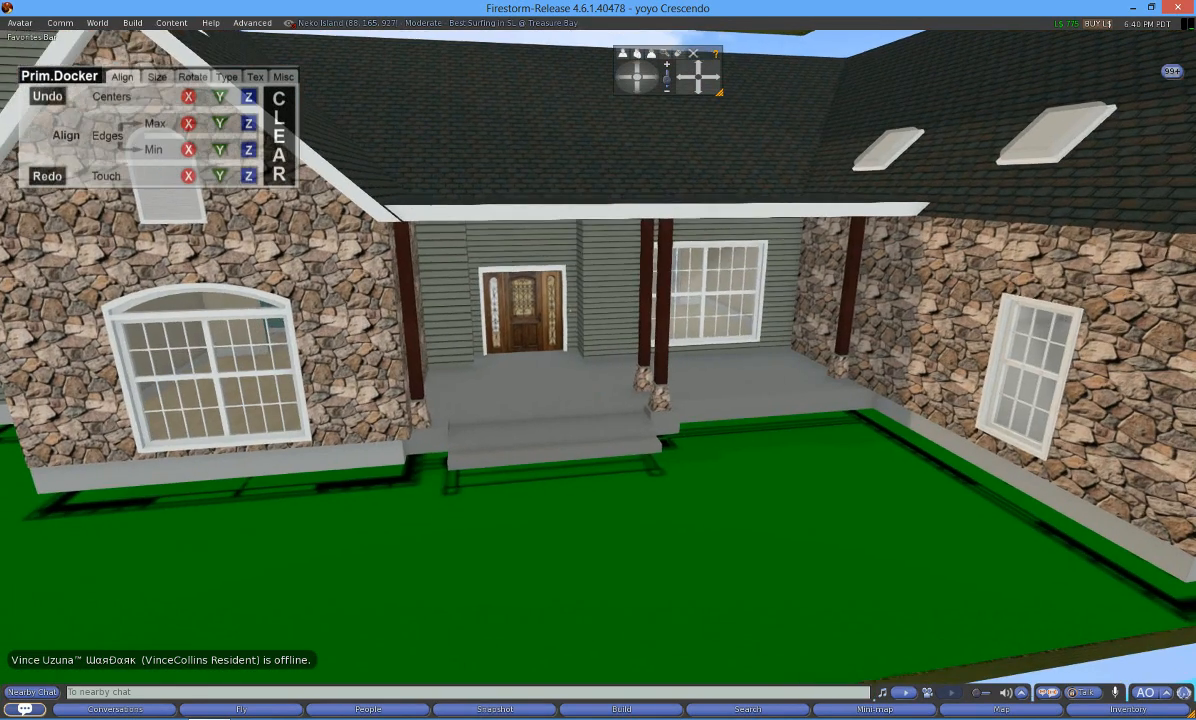
pyautogui.hotkey('alt', 'Down')
pyautogui.hotkey('alt', 'Up')
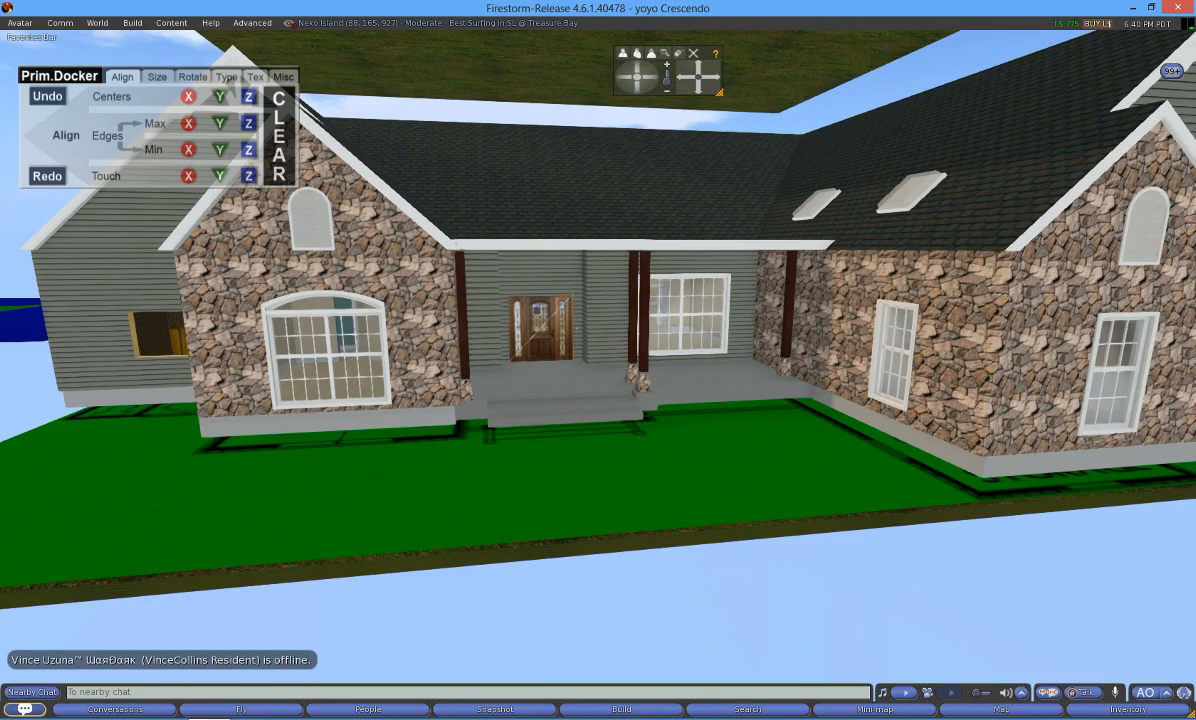
pyautogui.hotkey('alt', 'Up')
pyautogui.hotkey('alt', 'Down')
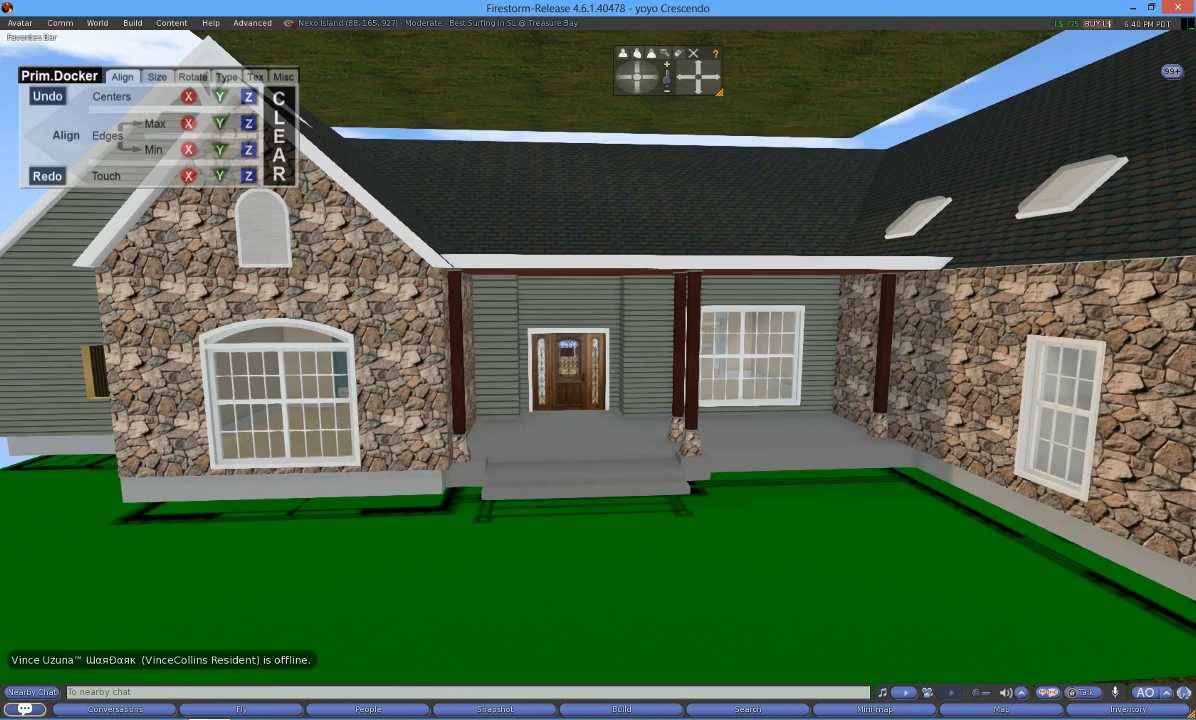
pyautogui.hotkey('alt', 'Left')
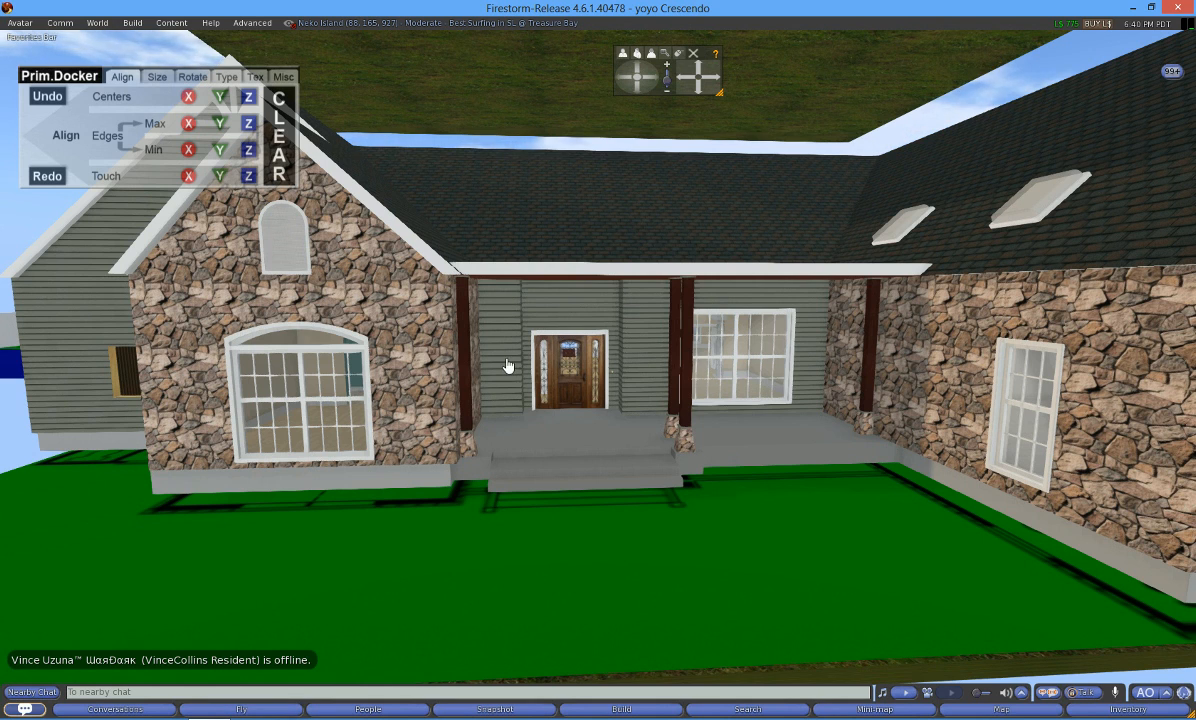
pyautogui.scroll(3, 508, 366)
pyautogui.scroll(-3, 508, 366)
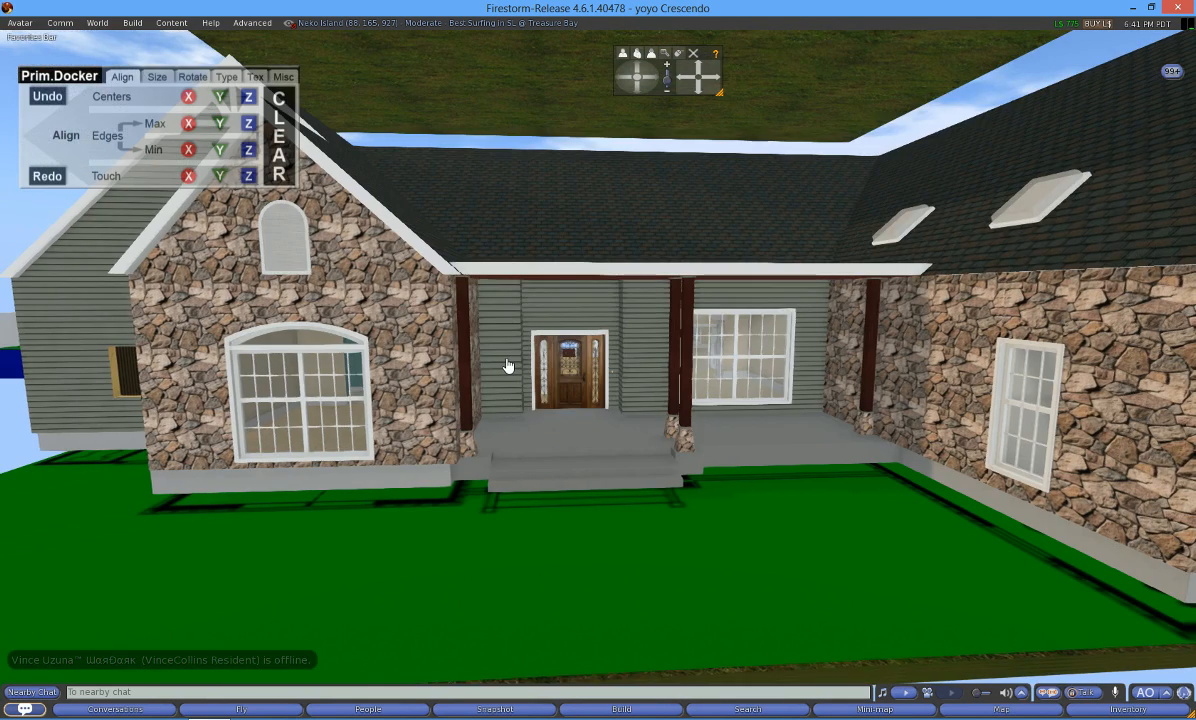
pyautogui.scroll(4, 508, 366)
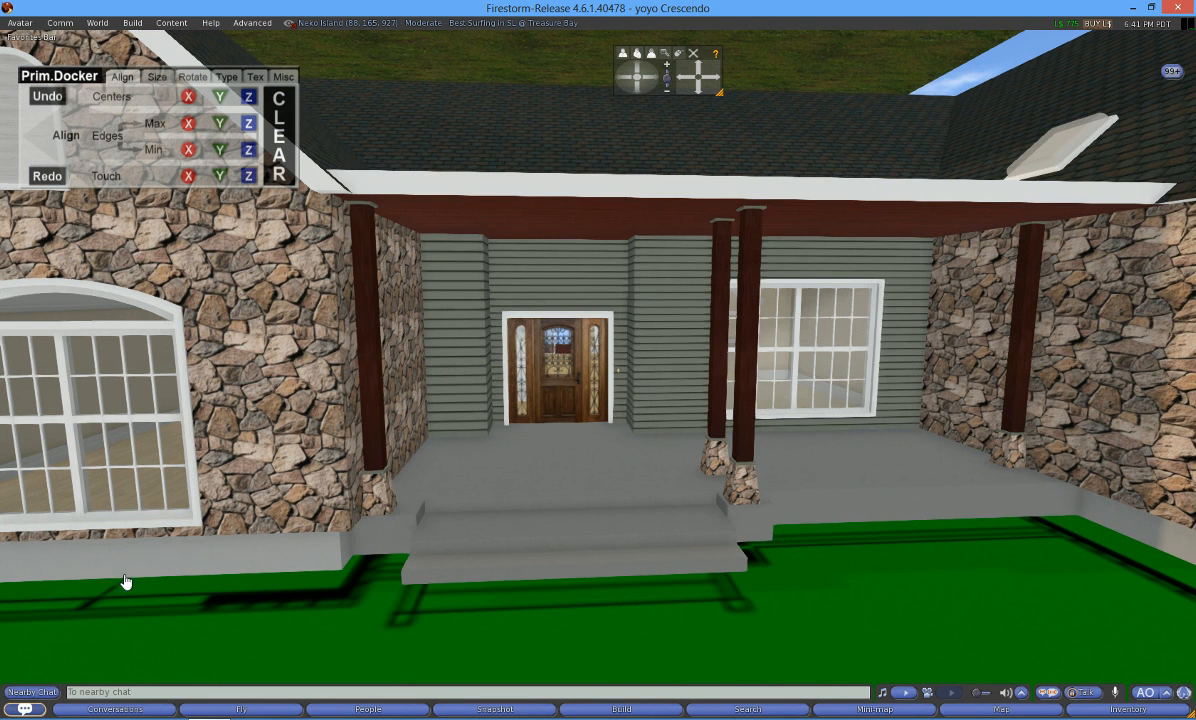
pyautogui.moveTo(210, 716)
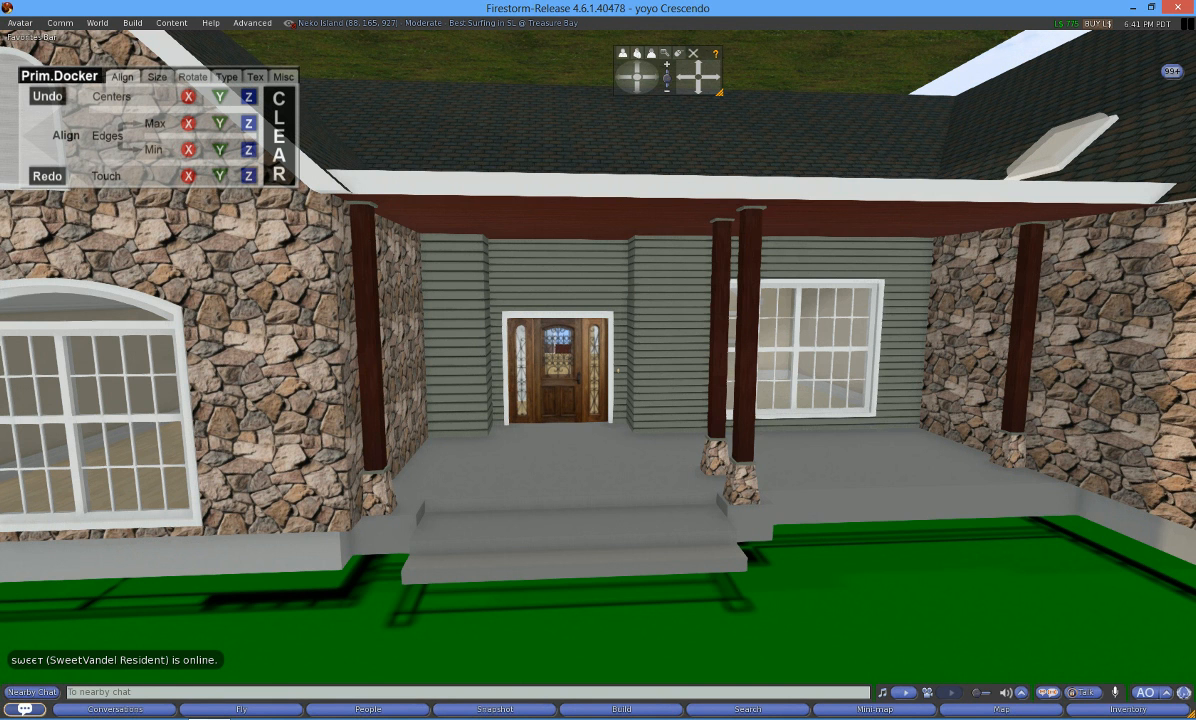
pyautogui.click(1072, 718)
pyautogui.rightClick(1072, 661)
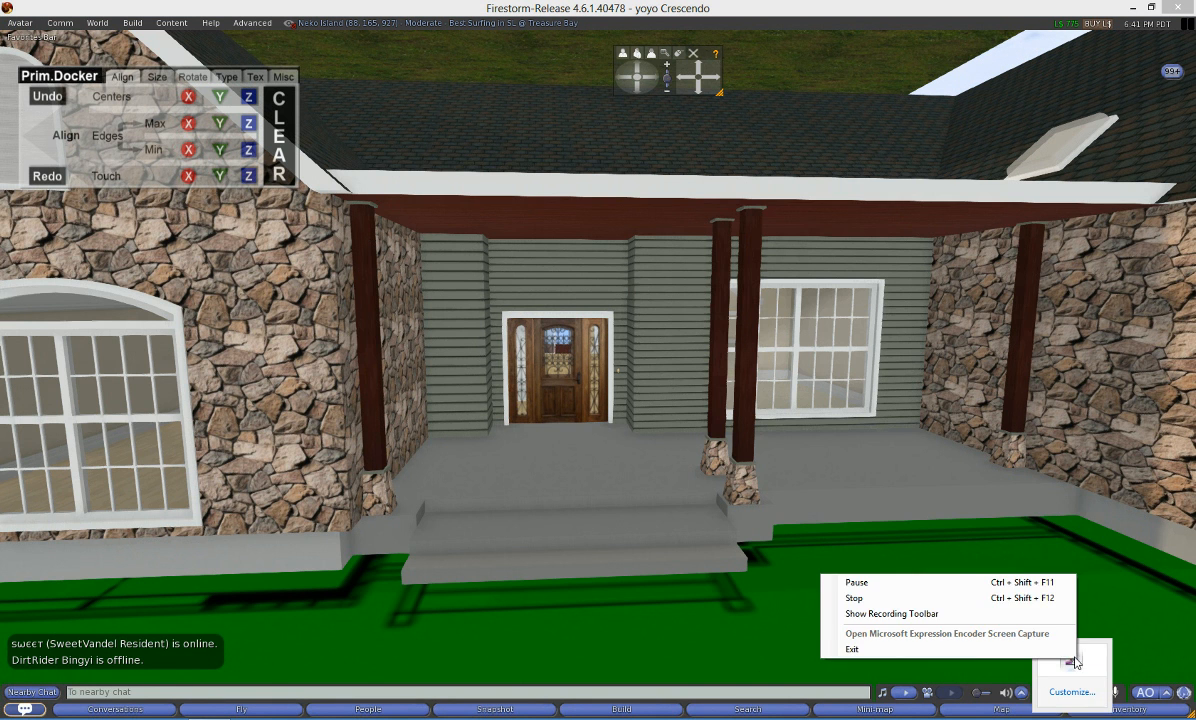